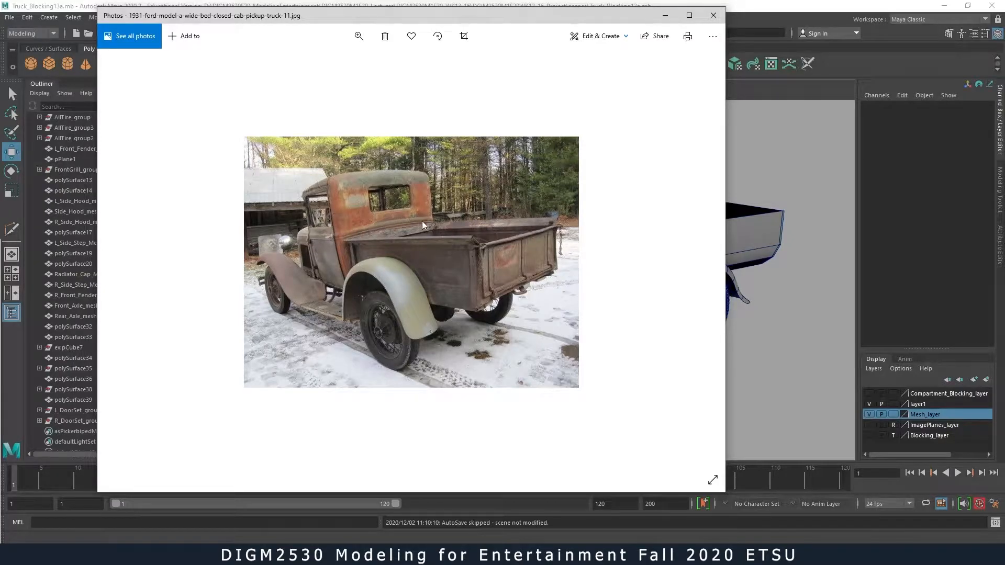
- Examine enlarged reference photos 11, 10 and 9 of the 1931 Ford pickup from the rear, side and front
{"action": "left_click", "coordinate": [359, 36]}
{"action": "left_click_drag", "start_coordinate": [310, 63], "coordinate": [345, 63]}
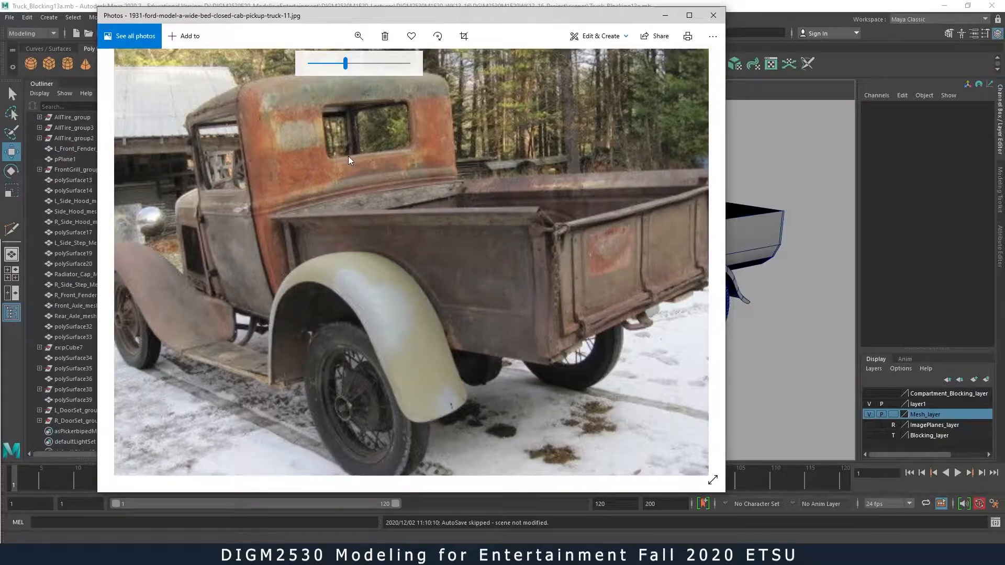
{"action": "left_click_drag", "start_coordinate": [345, 63], "coordinate": [310, 64]}
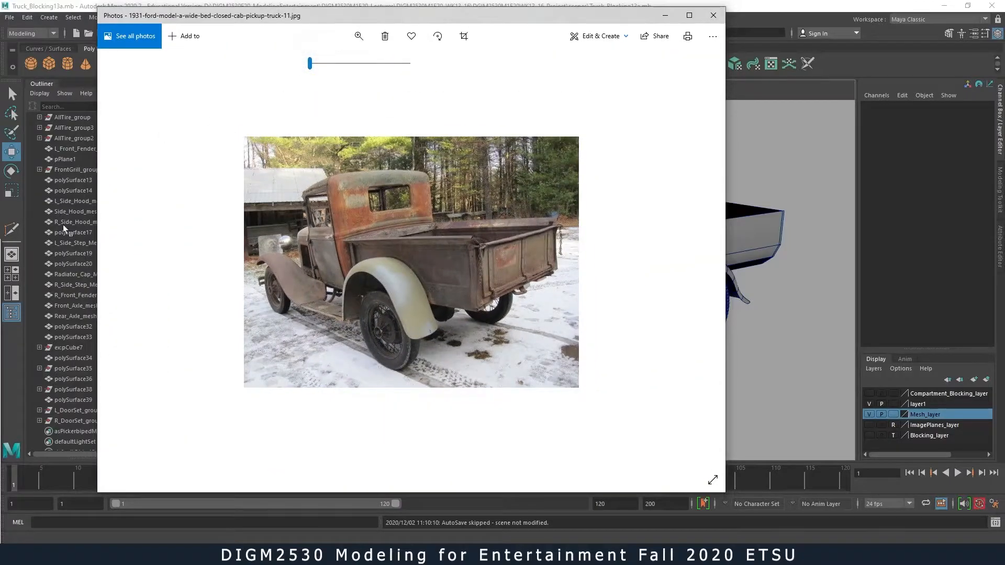
{"action": "left_click", "coordinate": [124, 262]}
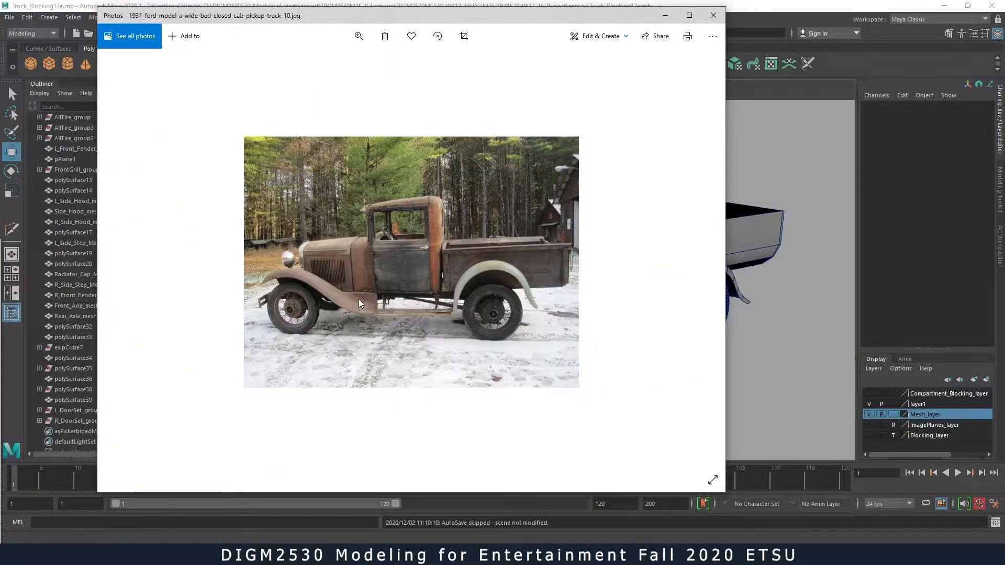
{"action": "left_click", "coordinate": [359, 36]}
{"action": "left_click_drag", "start_coordinate": [309, 64], "coordinate": [337, 63]}
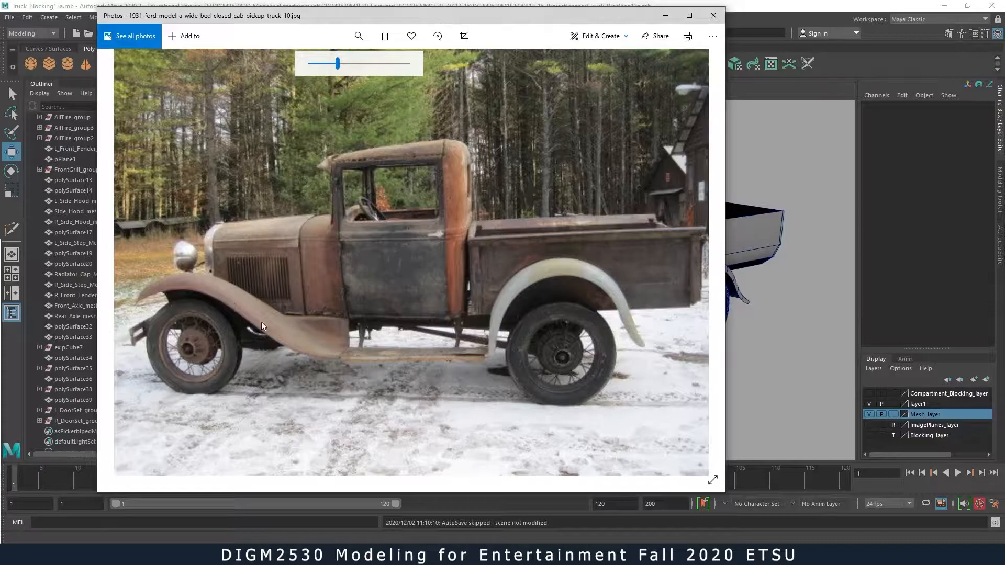
{"action": "left_click_drag", "start_coordinate": [337, 64], "coordinate": [309, 71]}
{"action": "left_click", "coordinate": [124, 273]}
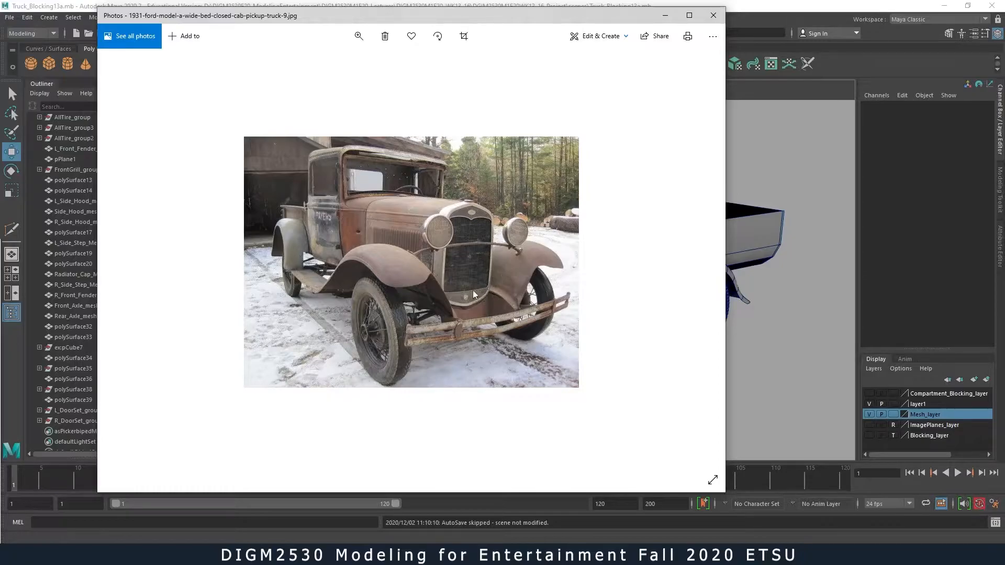
{"action": "left_click", "coordinate": [358, 36]}
{"action": "left_click_drag", "start_coordinate": [311, 65], "coordinate": [343, 65]}
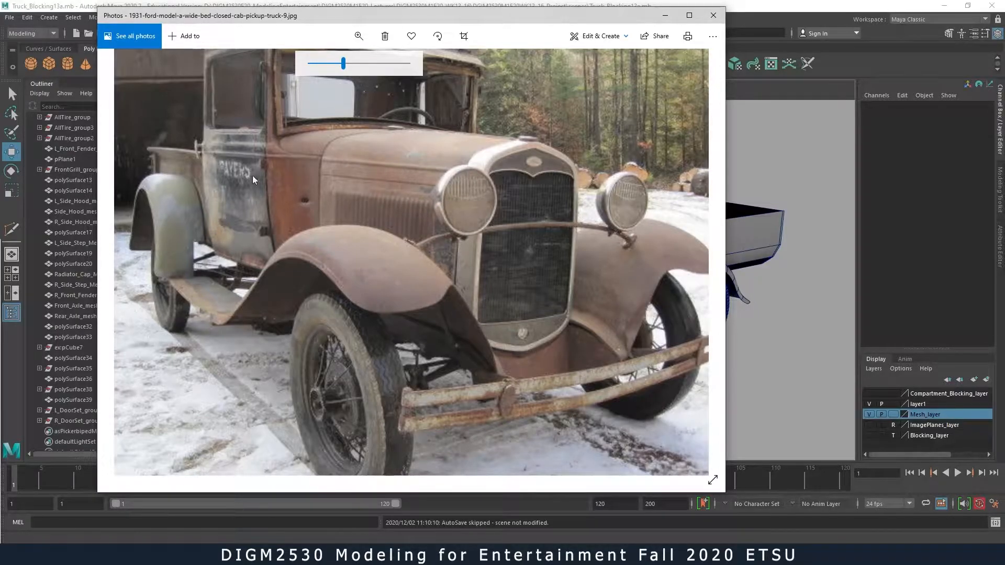
{"action": "left_click_drag", "start_coordinate": [343, 64], "coordinate": [311, 64]}
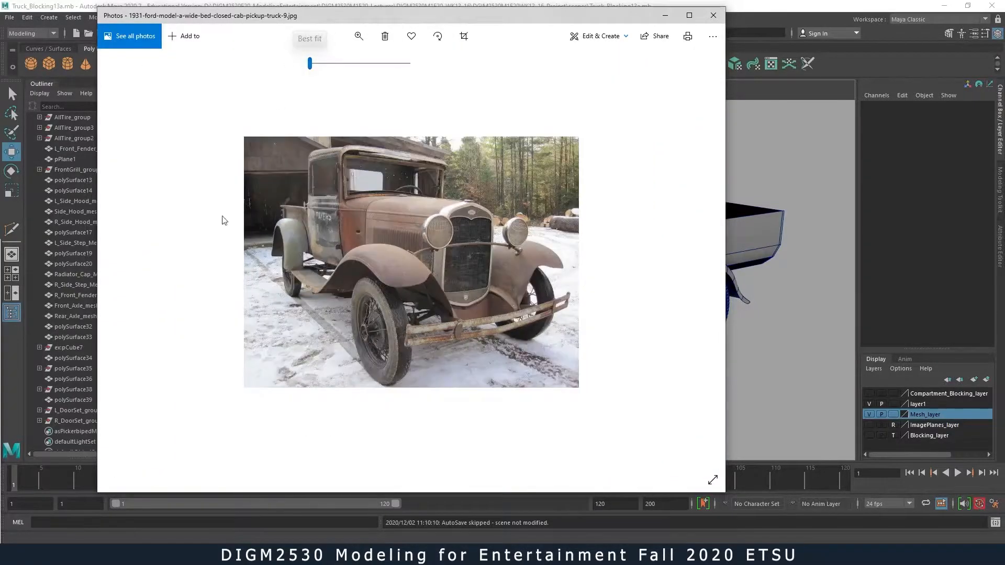
- Browse back through the reference photos to the rusted cab seen from behind and study its rear panel
{"action": "left_click", "coordinate": [124, 262]}
{"action": "left_click", "coordinate": [124, 262]}
{"action": "left_click", "coordinate": [124, 262]}
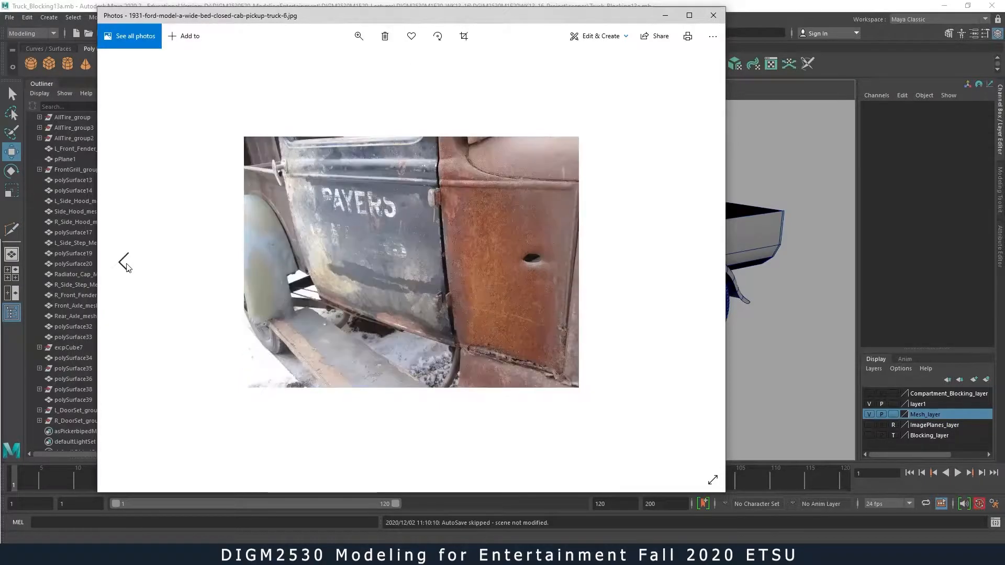
{"action": "left_click", "coordinate": [124, 261]}
{"action": "left_click", "coordinate": [124, 262]}
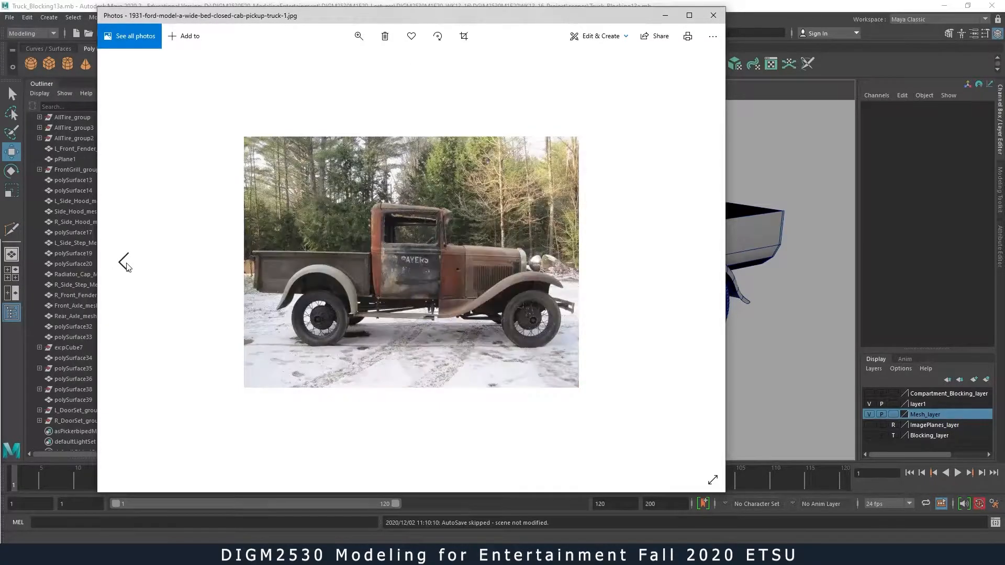
{"action": "left_click", "coordinate": [124, 262]}
{"action": "left_click", "coordinate": [124, 261]}
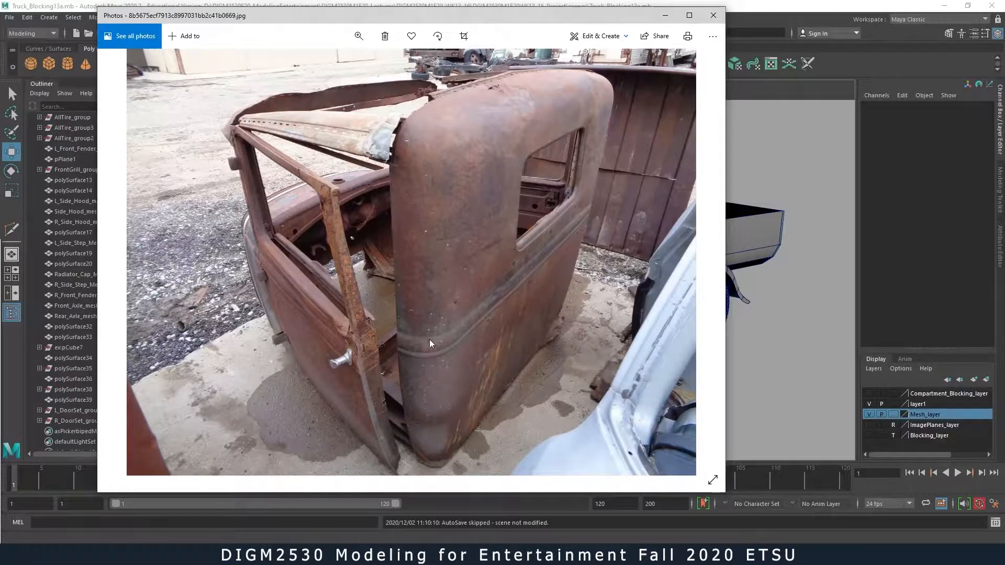
- Switch to Maya and select the truck's rear cab panel mesh, viewed from behind
{"action": "left_click", "coordinate": [662, 19]}
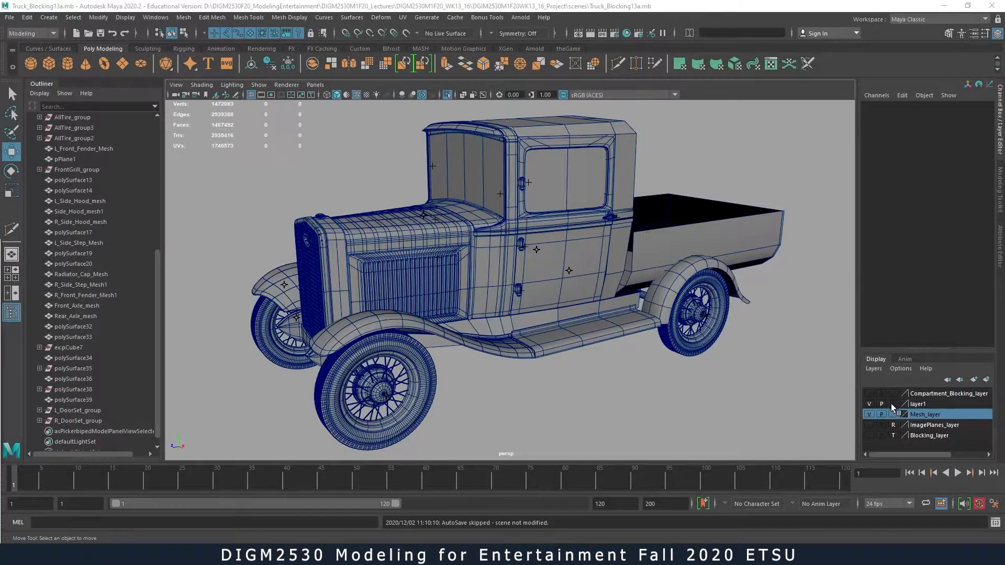
{"action": "left_click", "coordinate": [621, 173]}
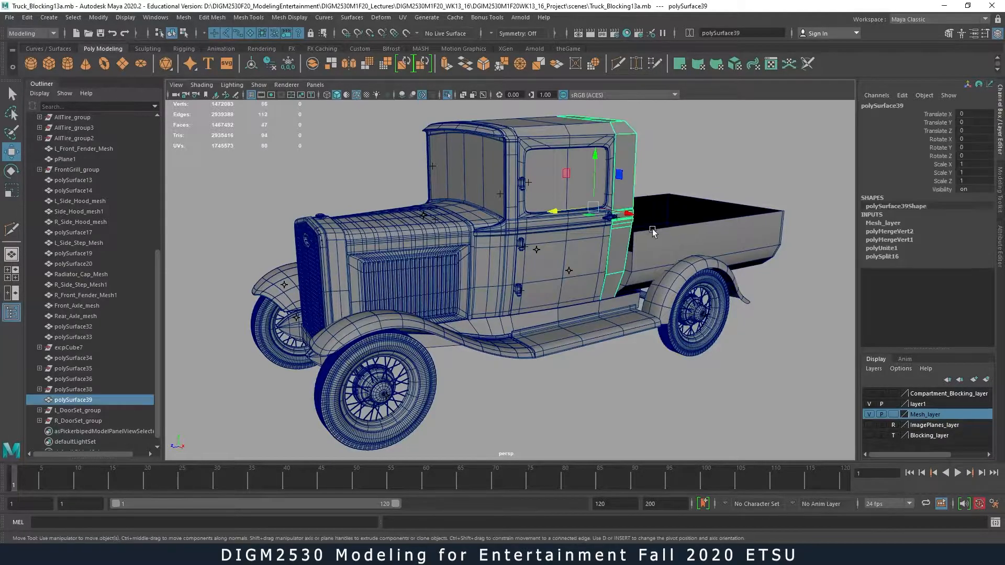
{"action": "left_click_drag", "start_coordinate": [684, 252], "coordinate": [570, 256], "text": "alt"}
{"action": "middle_click_drag", "start_coordinate": [710, 300], "coordinate": [580, 323], "text": "alt"}
{"action": "right_click_drag", "start_coordinate": [580, 323], "coordinate": [649, 327], "text": "alt"}
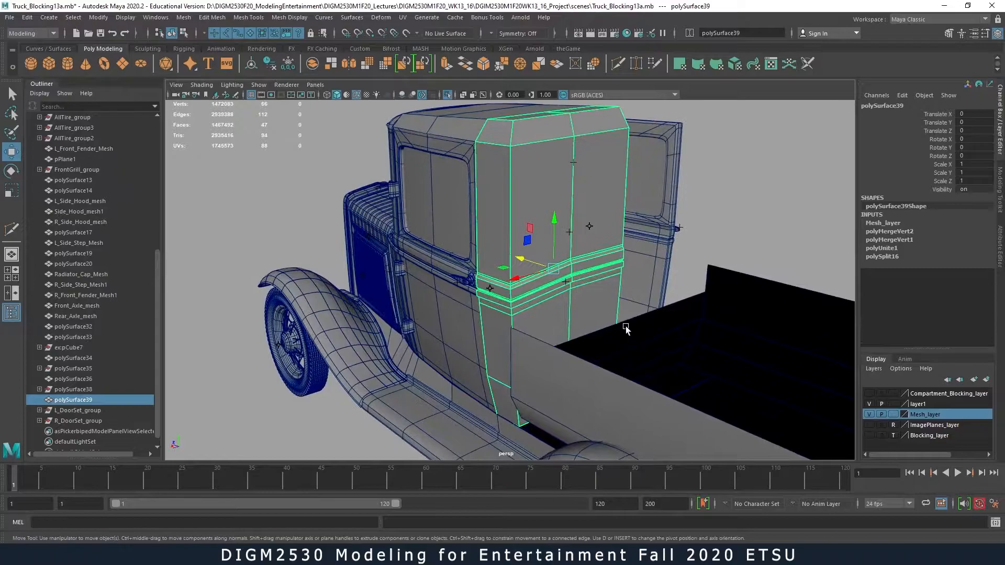
{"action": "left_click_drag", "start_coordinate": [564, 258], "coordinate": [586, 271], "text": "alt"}
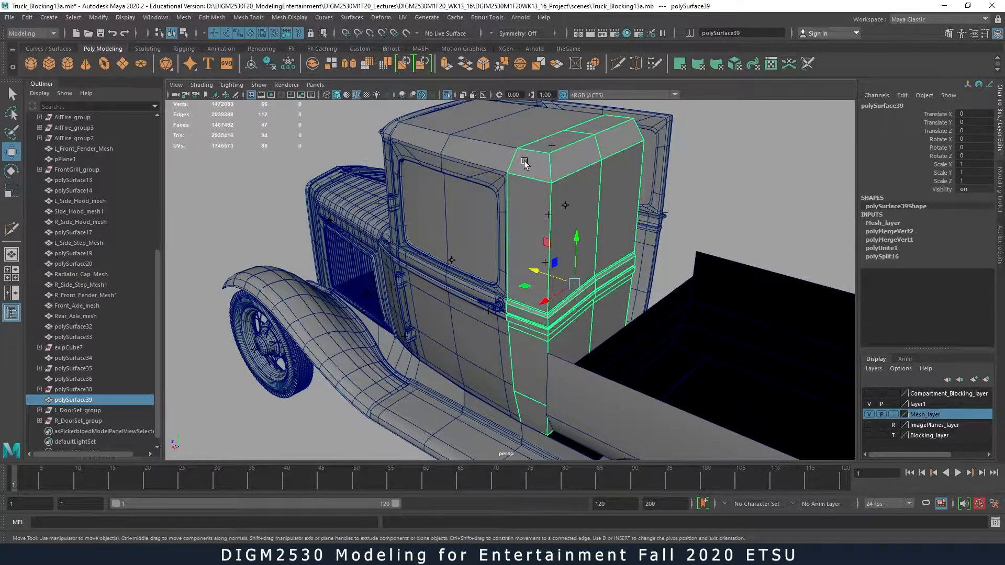
{"action": "right_click_drag", "start_coordinate": [539, 161], "coordinate": [535, 162]}
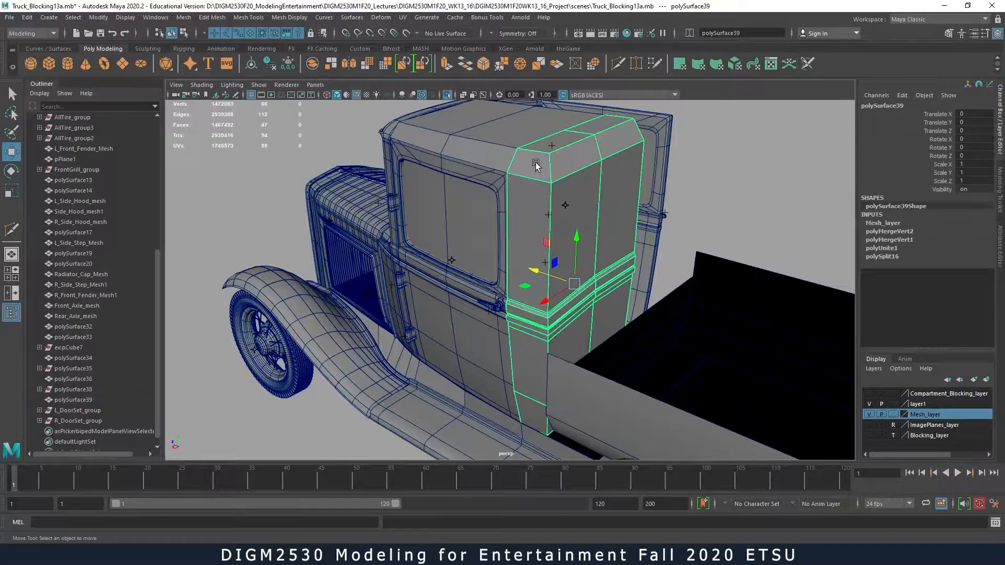
{"action": "left_click", "coordinate": [535, 162]}
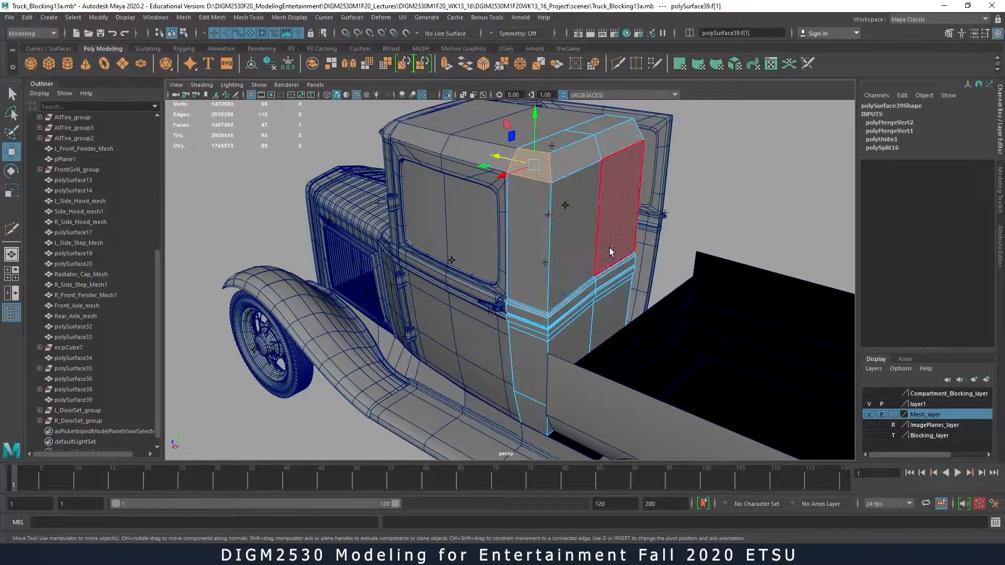
{"action": "right_click_drag", "start_coordinate": [532, 184], "coordinate": [576, 164]}
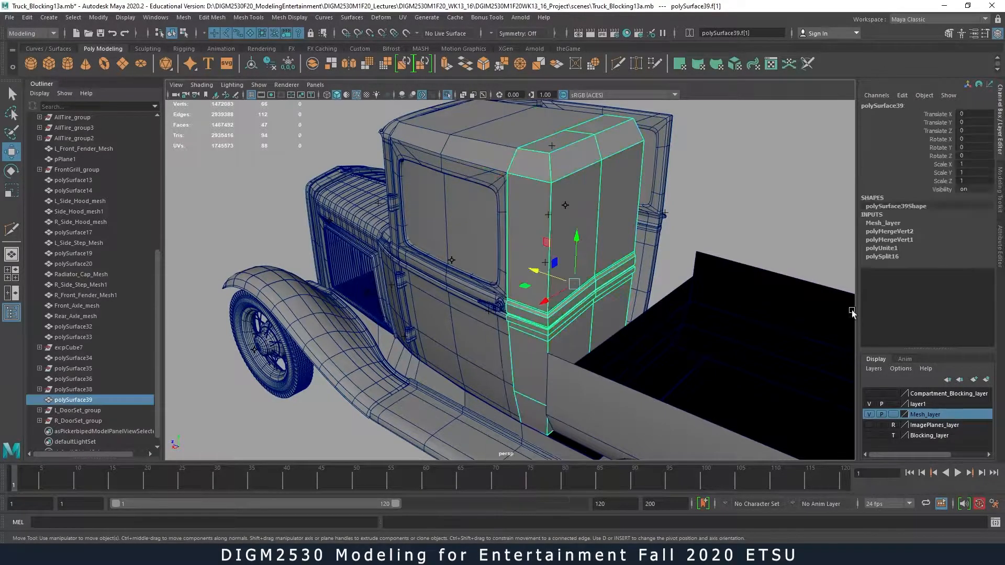
- Remove the rear cab panel from Mesh_layer and set that layer to Template
{"action": "right_click", "coordinate": [931, 414]}
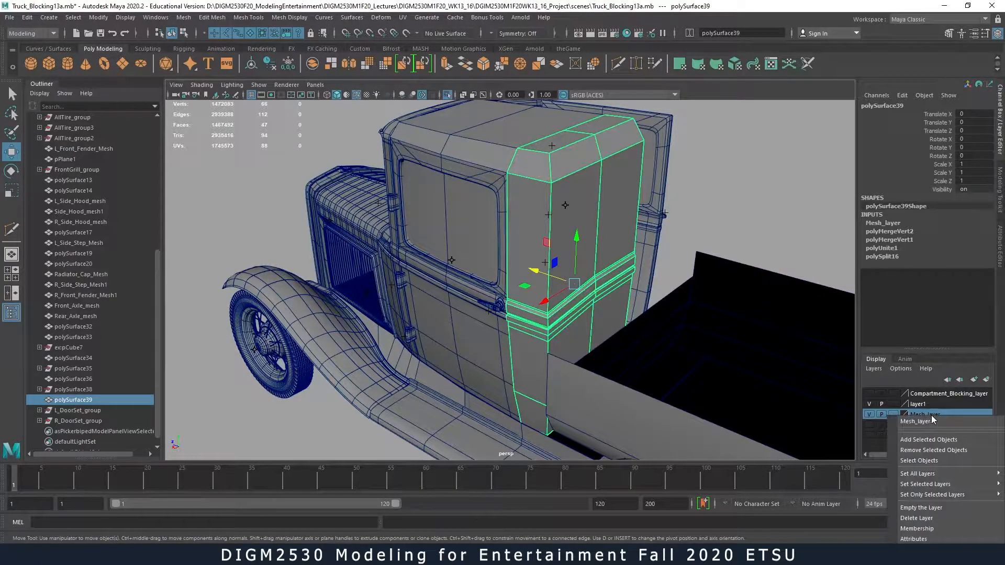
{"action": "left_click", "coordinate": [929, 450]}
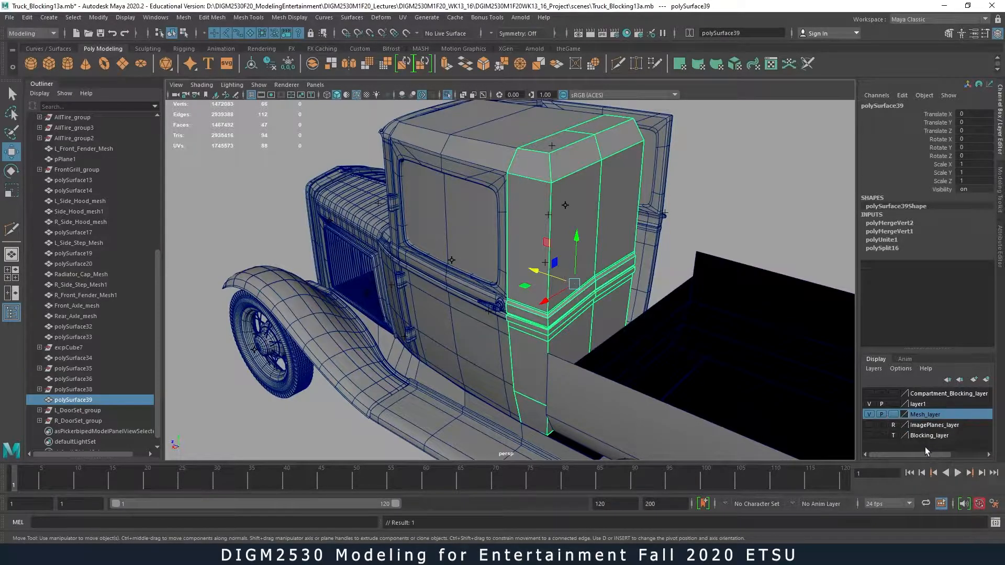
{"action": "left_click", "coordinate": [894, 415]}
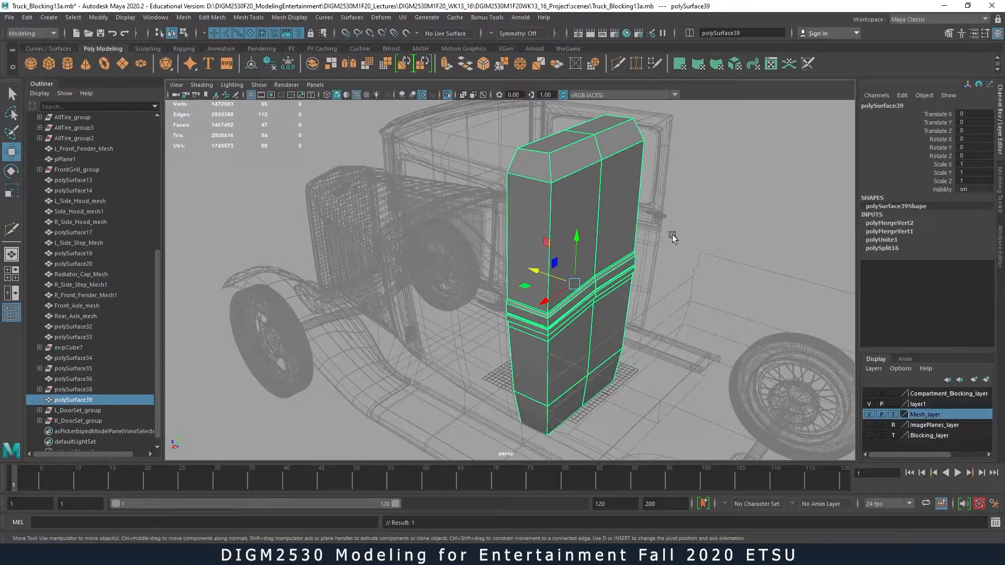
- Delete the construction history of the rear cab panel
{"action": "left_click_drag", "start_coordinate": [675, 229], "coordinate": [655, 258], "text": "alt"}
{"action": "left_click_drag", "start_coordinate": [602, 288], "coordinate": [483, 208], "text": "alt"}
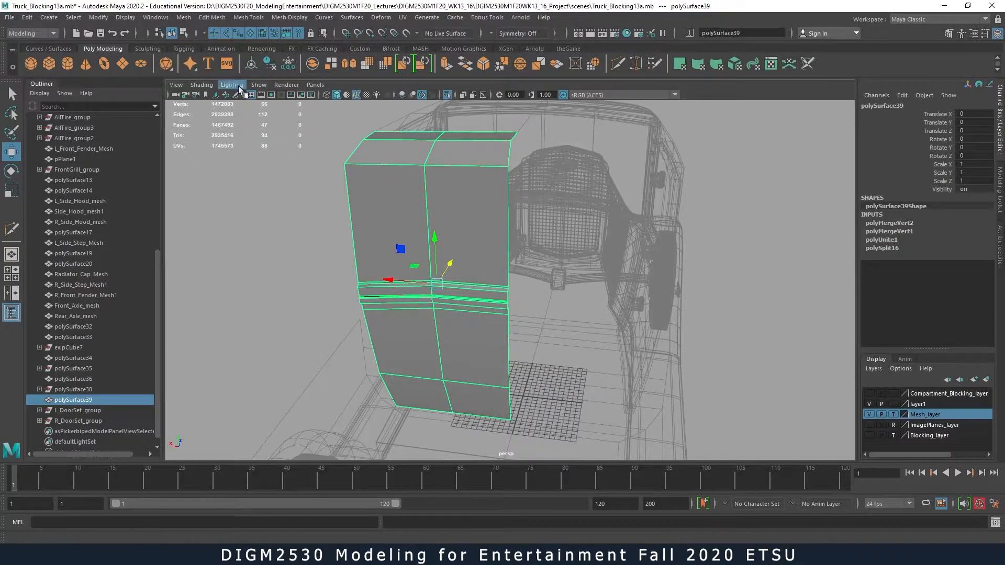
{"action": "key", "text": "alt+shift+d"}
{"action": "left_click", "coordinate": [27, 18]}
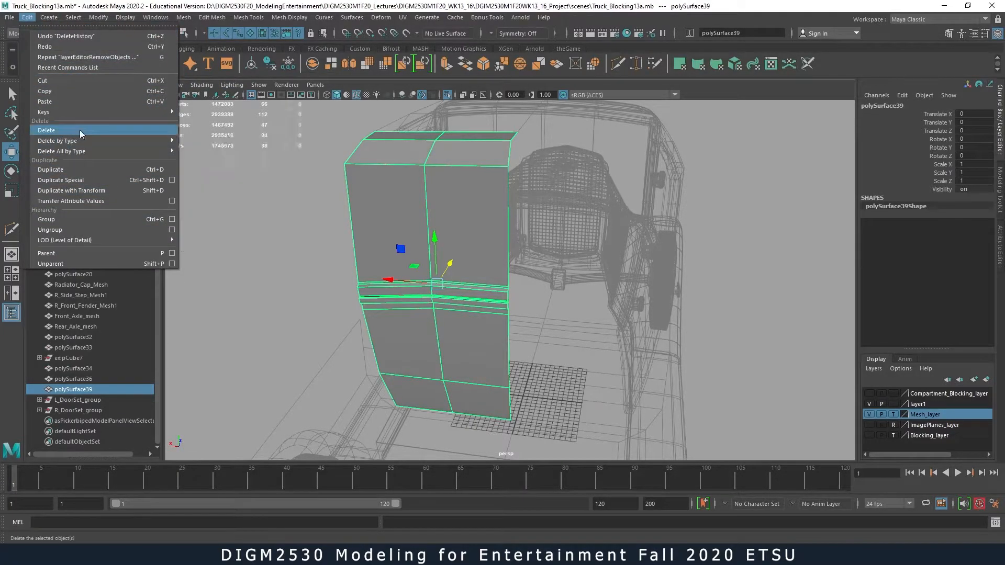
{"action": "mouse_move", "coordinate": [155, 140]}
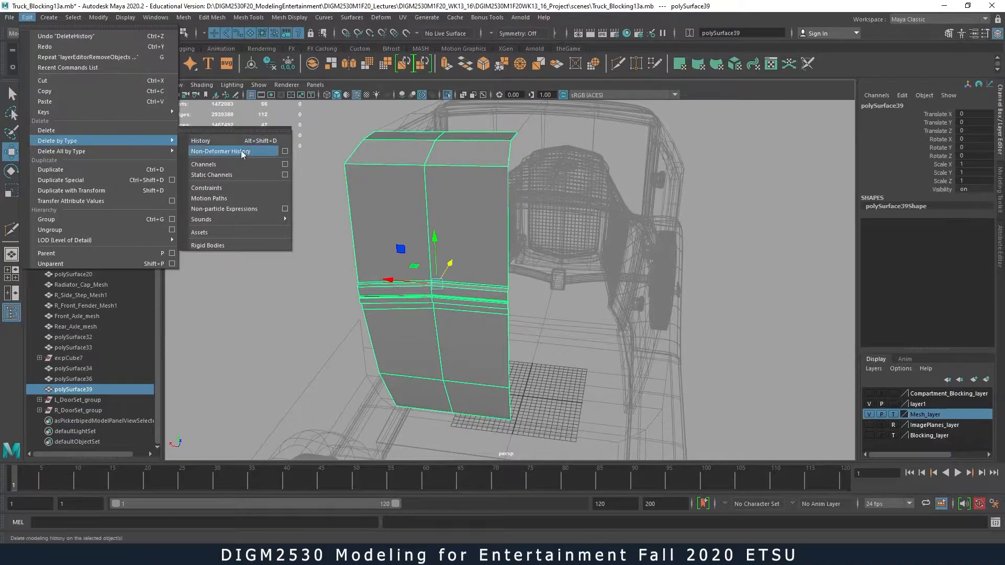
{"action": "left_click", "coordinate": [261, 142]}
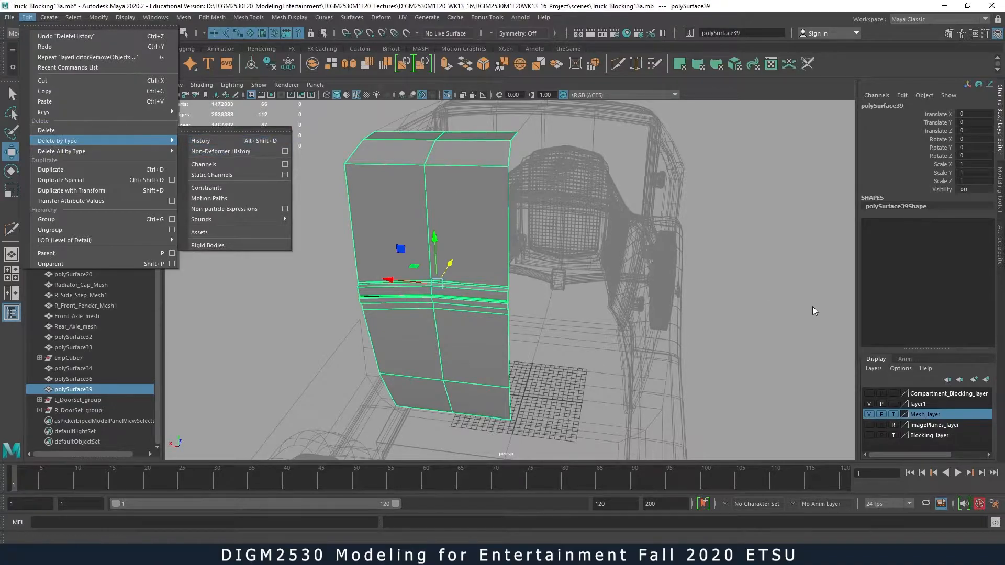
- Hide Mesh_layer and, in the front view, flatten all vertices on the rear panel's centre edge by scaling them along X
{"action": "left_click_drag", "start_coordinate": [567, 271], "coordinate": [523, 289], "text": "alt"}
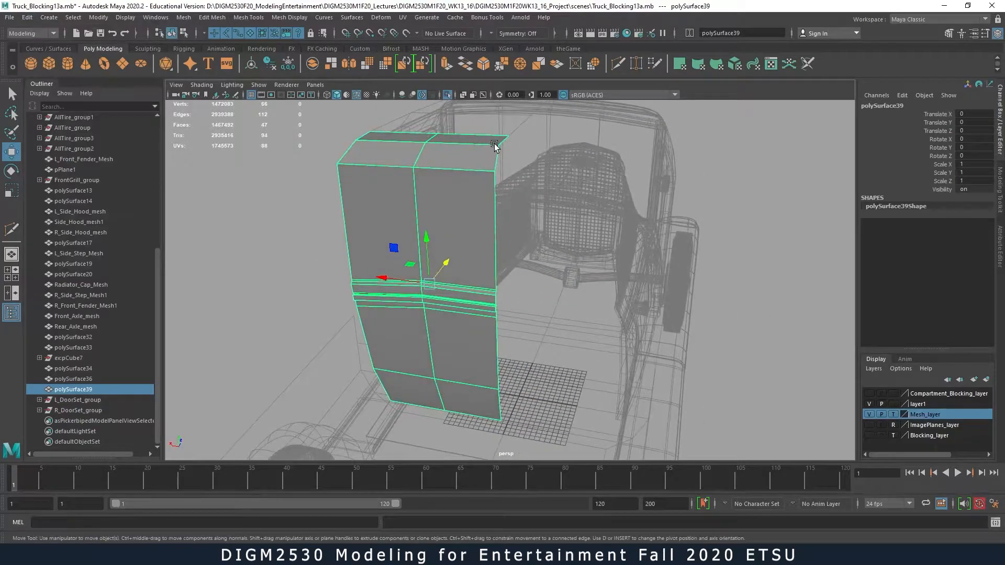
{"action": "left_click_drag", "start_coordinate": [502, 379], "coordinate": [468, 204], "text": "alt"}
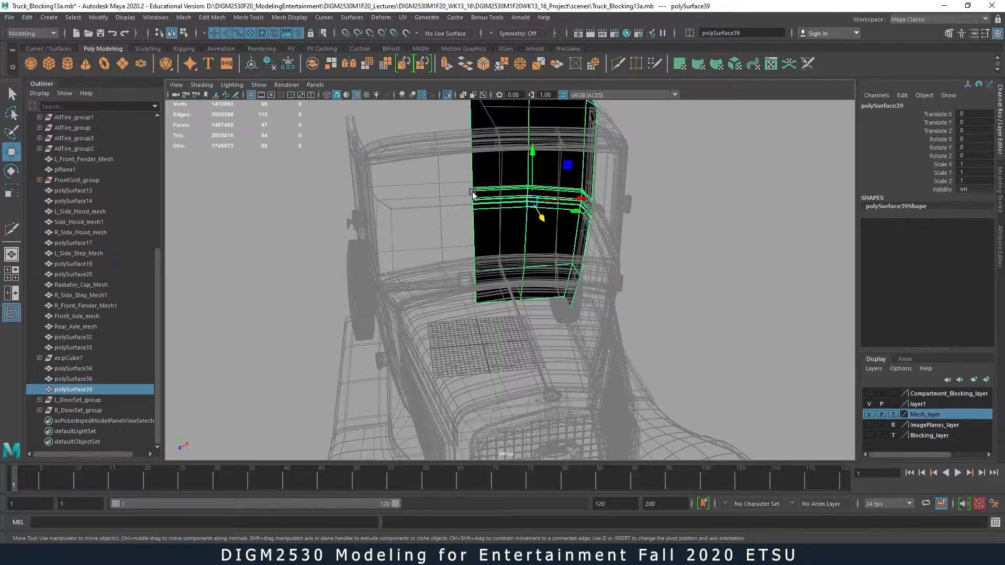
{"action": "right_click_drag", "start_coordinate": [473, 193], "coordinate": [433, 196]}
{"action": "key", "text": "space"}
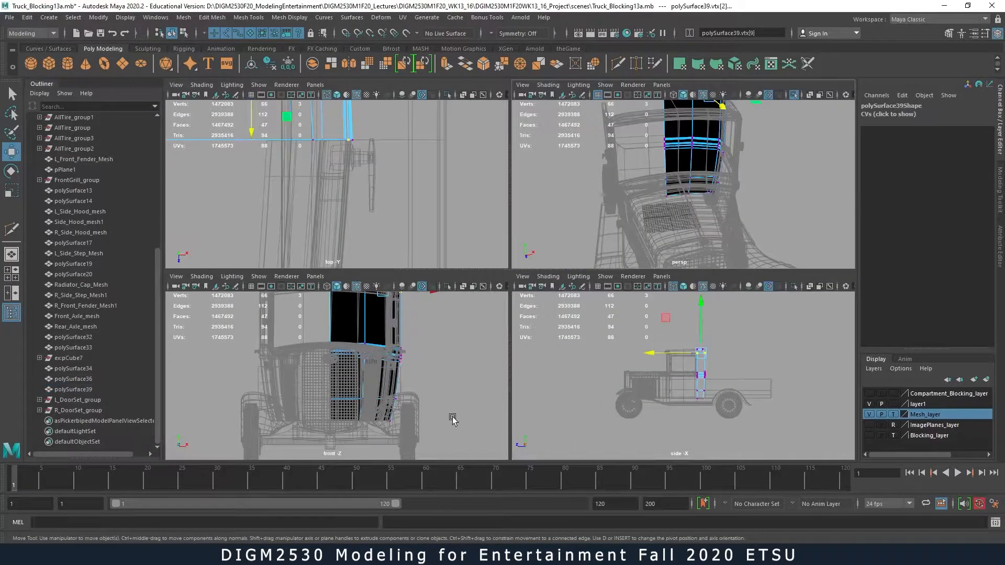
{"action": "key", "text": "space"}
{"action": "left_click_drag", "start_coordinate": [460, 115], "coordinate": [510, 480]}
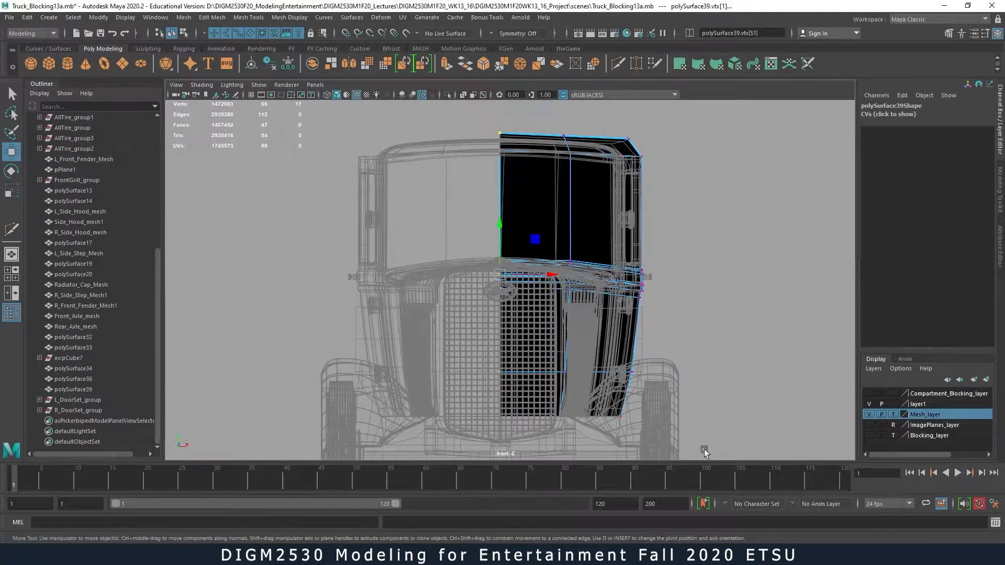
{"action": "left_click", "coordinate": [869, 414]}
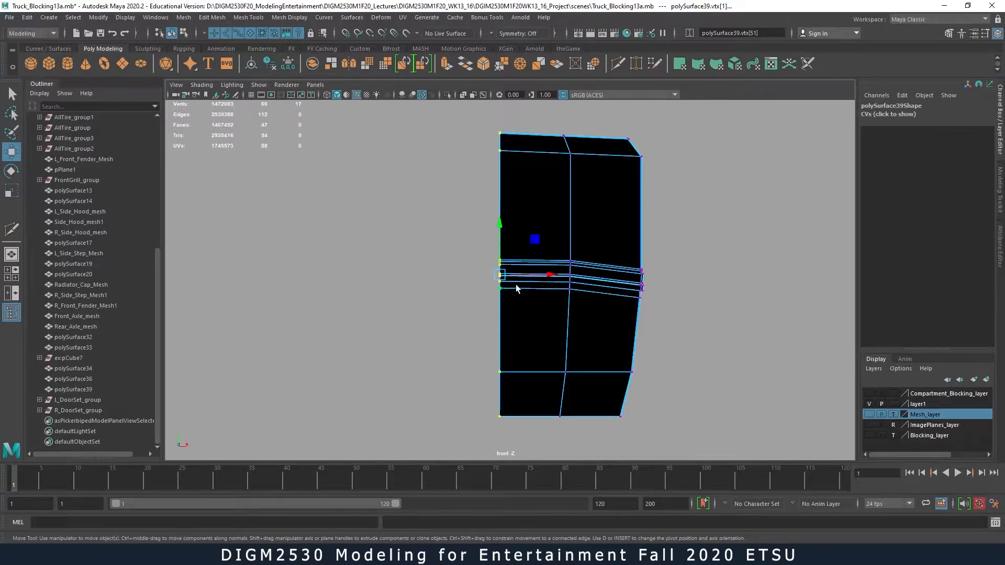
{"action": "key", "text": "r"}
{"action": "left_click_drag", "start_coordinate": [549, 277], "coordinate": [414, 281]}
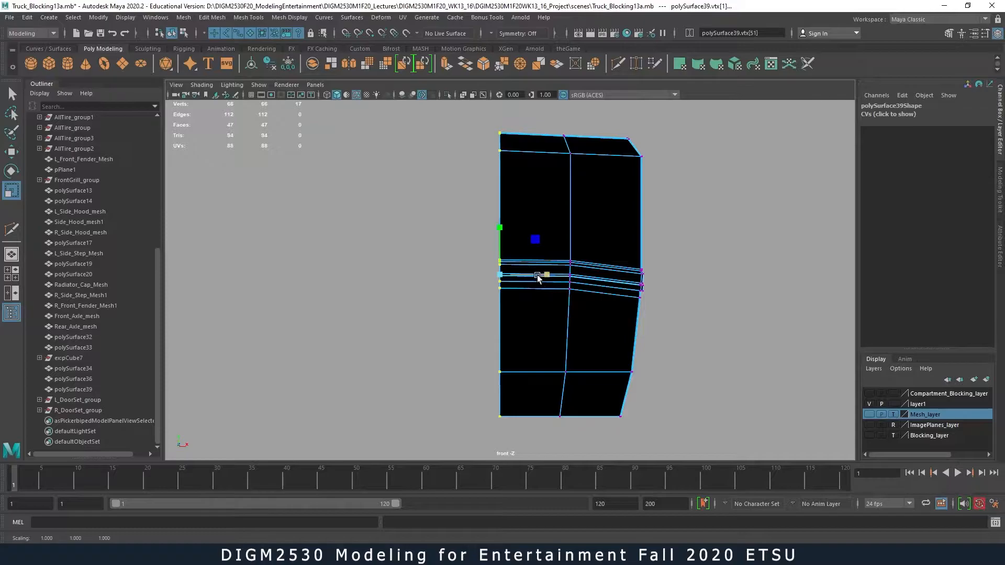
{"action": "scroll", "coordinate": [594, 309], "scroll_direction": "up", "scroll_amount": 1}
{"action": "scroll", "coordinate": [819, 318], "scroll_direction": "up", "scroll_amount": 4}
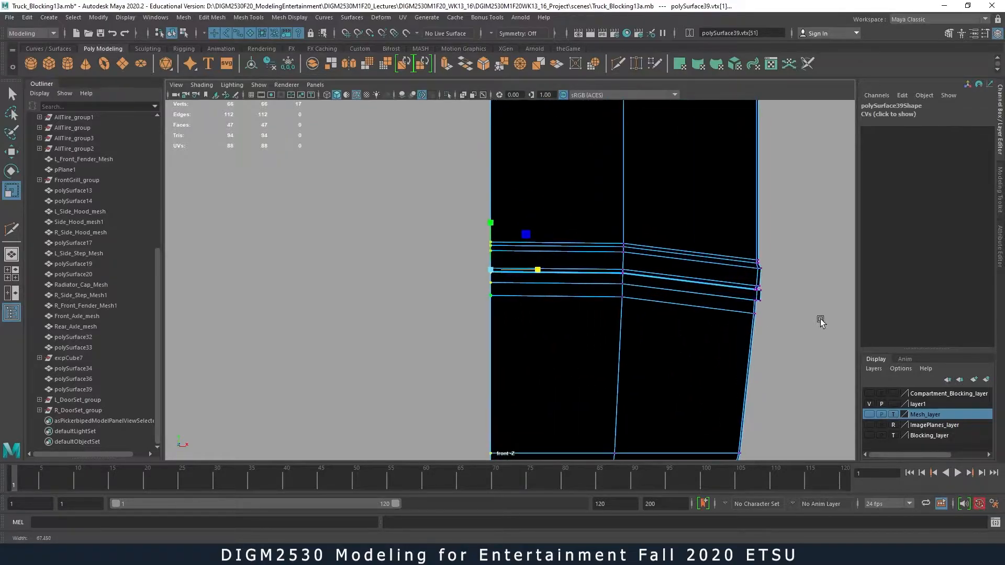
{"action": "scroll", "coordinate": [498, 292], "scroll_direction": "down", "scroll_amount": 5}
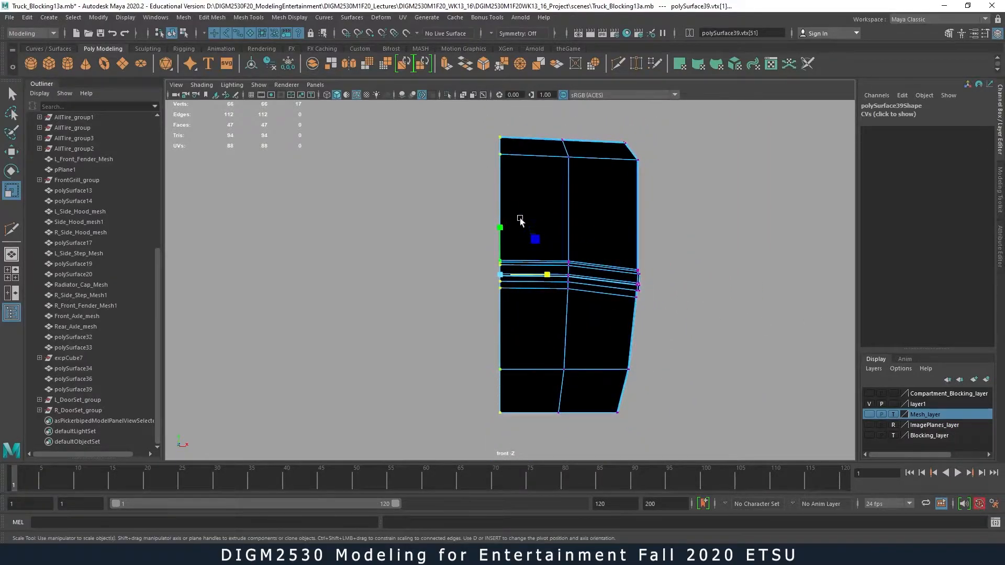
- Move the second vertex from the top of the panel's centre edge outward past the centre line
{"action": "left_click_drag", "start_coordinate": [489, 146], "coordinate": [525, 155]}
{"action": "key", "text": "w"}
- Try to mirror the panel across X in the negative direction at its bounding box, cutting geometry and merging border vertices
{"action": "right_click_drag", "start_coordinate": [544, 235], "coordinate": [623, 353]}
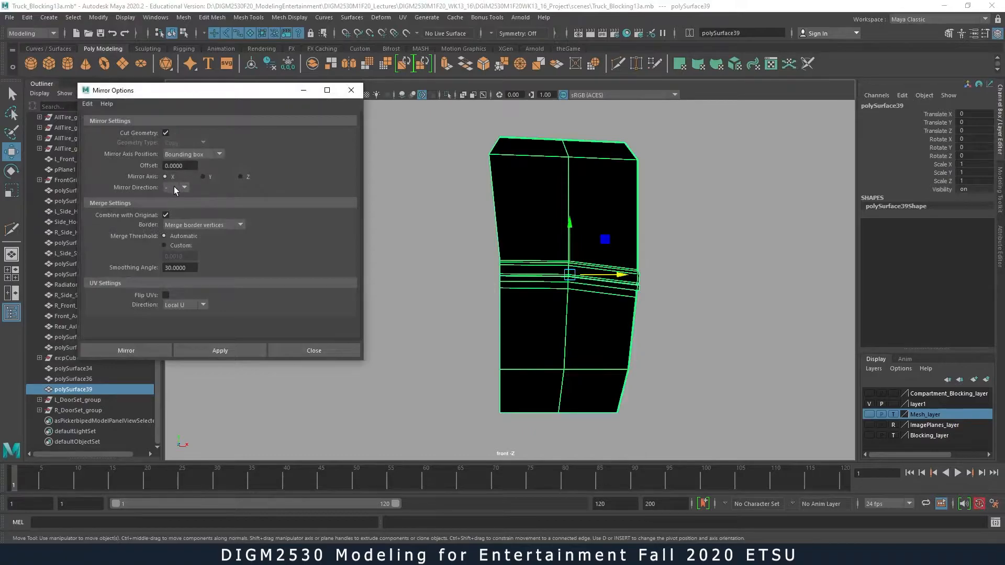
{"action": "left_click", "coordinate": [199, 350]}
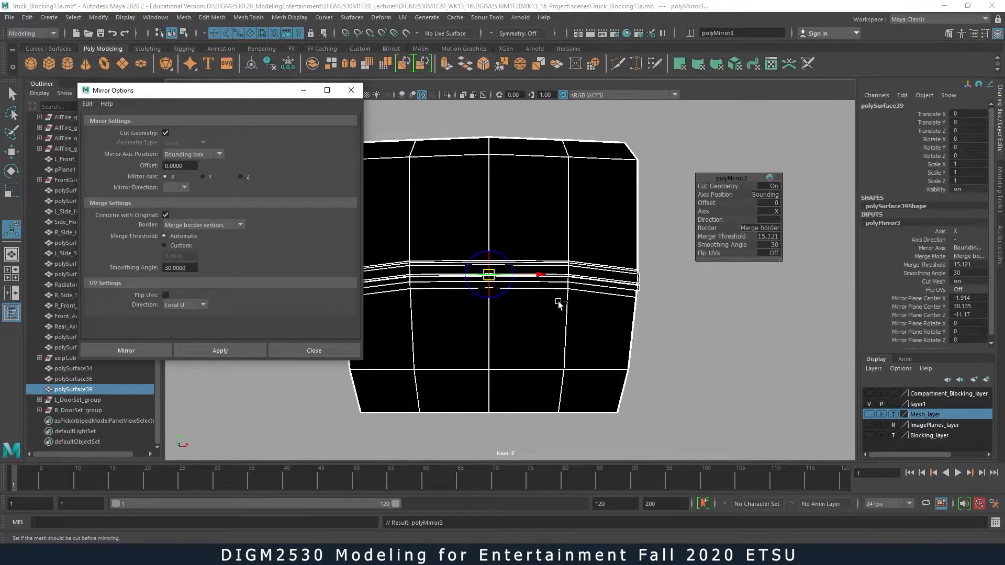
{"action": "key", "text": "ctrl+z"}
- Move several more vertices of the rear panel's centre edge slightly outward past the centre line and try mirroring the panel again
{"action": "right_click_drag", "start_coordinate": [505, 266], "coordinate": [459, 269]}
{"action": "left_click", "coordinate": [501, 283]}
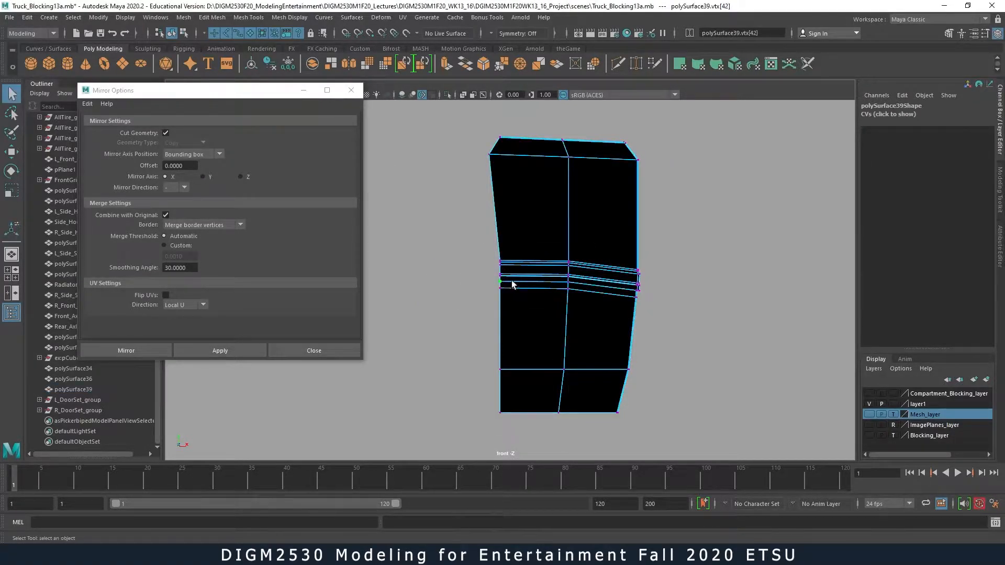
{"action": "key", "text": "w"}
{"action": "left_click_drag", "start_coordinate": [521, 281], "coordinate": [518, 282]}
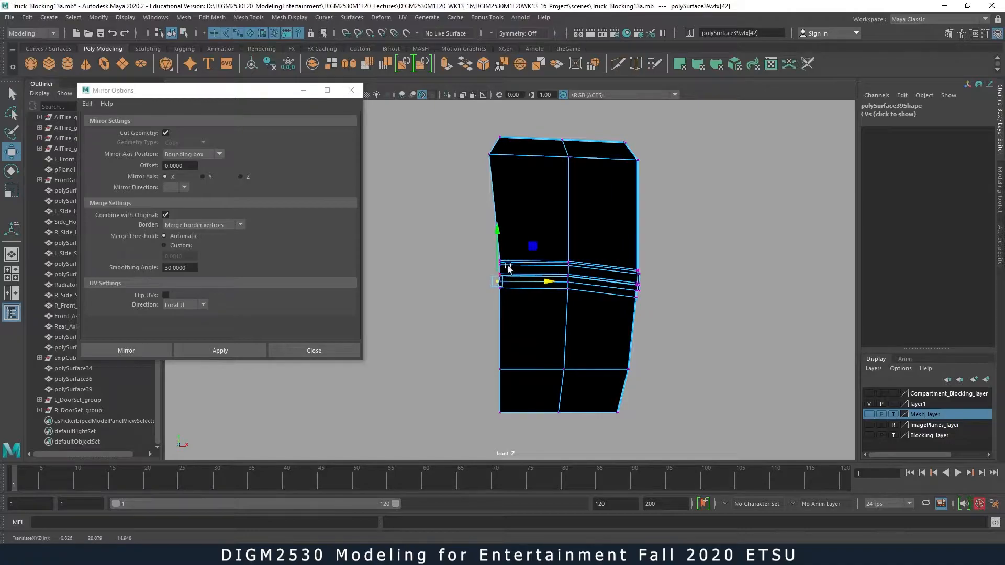
{"action": "left_click", "coordinate": [500, 261]}
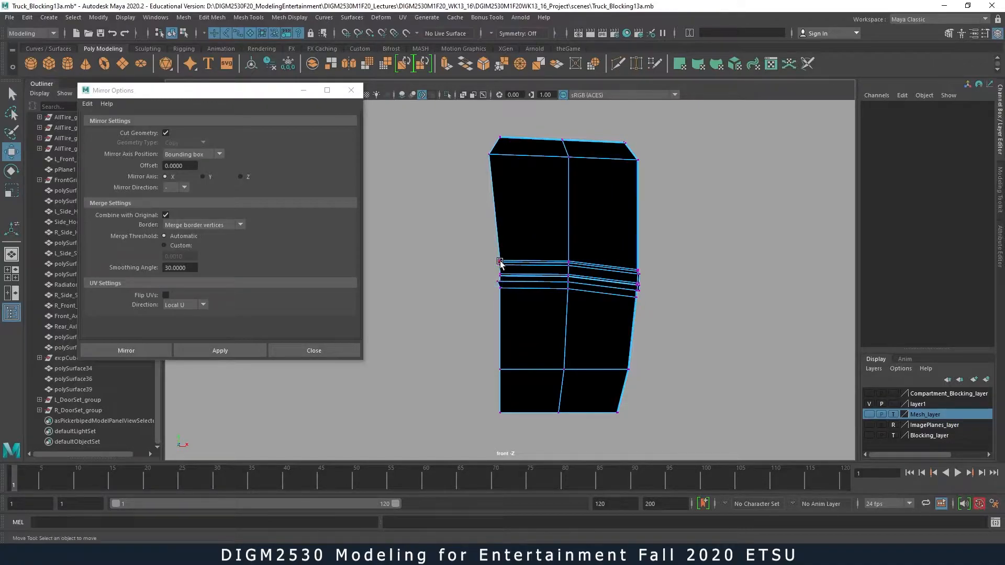
{"action": "left_click", "coordinate": [501, 263]}
{"action": "left_click_drag", "start_coordinate": [514, 262], "coordinate": [517, 262]}
{"action": "left_click", "coordinate": [500, 371]}
{"action": "right_click_drag", "start_coordinate": [521, 277], "coordinate": [511, 384]}
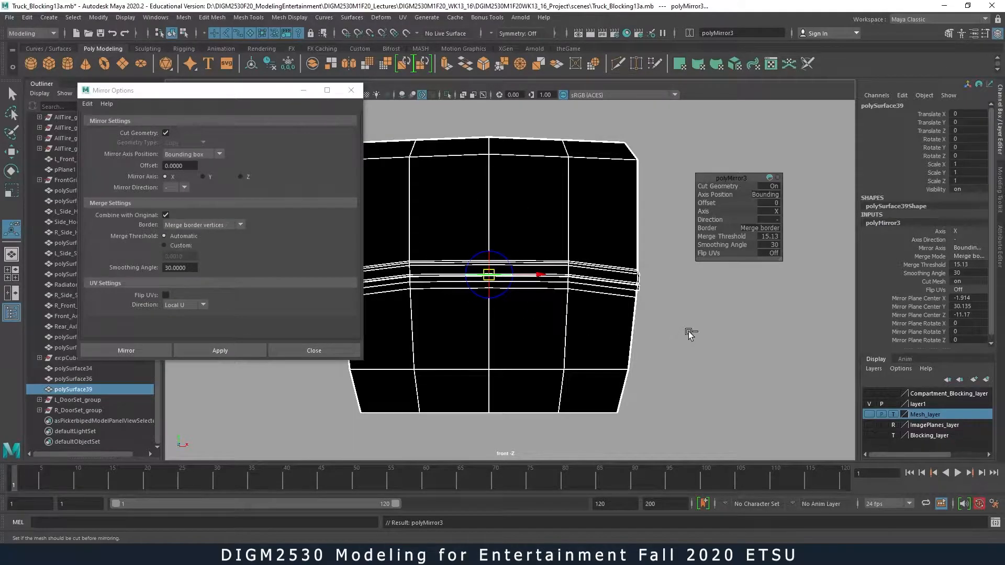
- Undo the mirror and all outward vertex moves on the panel's centre edge
{"action": "key", "text": "ctrl+z"}
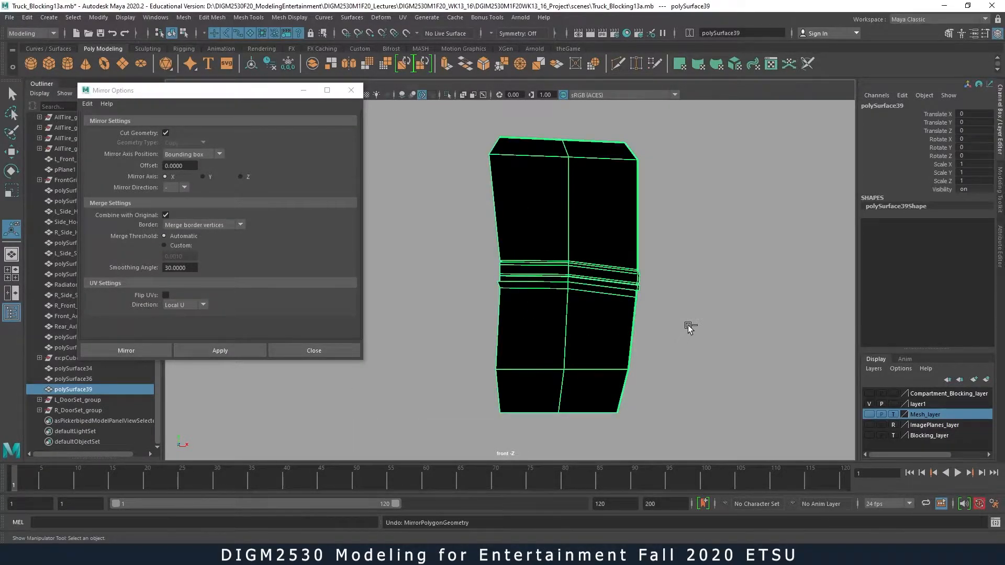
{"action": "key", "text": "F9"}
{"action": "key", "text": "ctrl+z"}
{"action": "key", "text": "ctrl+z"}
{"action": "key", "text": "ctrl+z"}
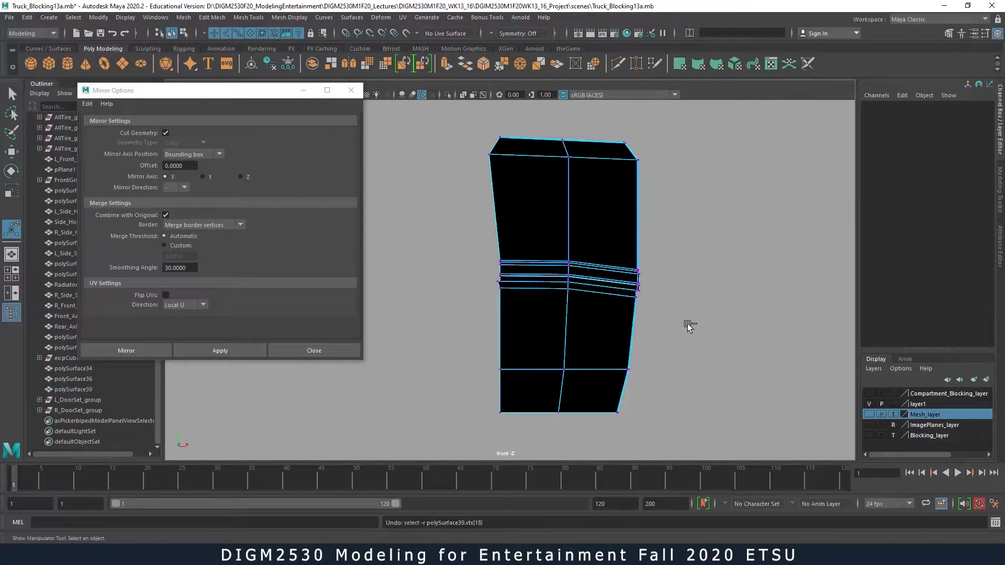
{"action": "key", "text": "ctrl+z"}
{"action": "key", "text": "ctrl+z"}
{"action": "key", "text": "ctrl+z"}
{"action": "key", "text": "ctrl+z"}
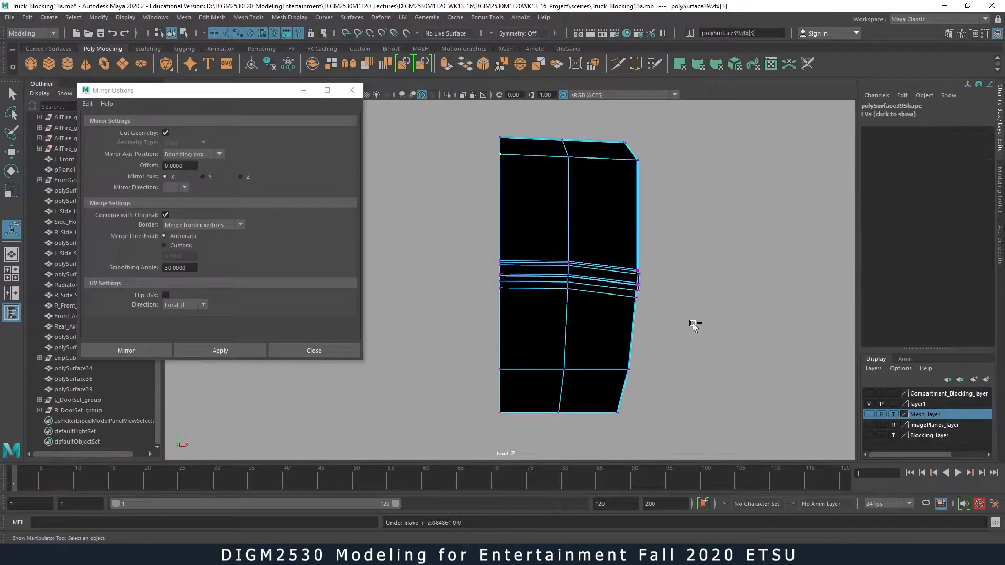
- Mirror the rear panel across X in the negative direction at its bounding box, cutting geometry and merging border vertices
{"action": "left_click_drag", "start_coordinate": [470, 113], "coordinate": [515, 442]}
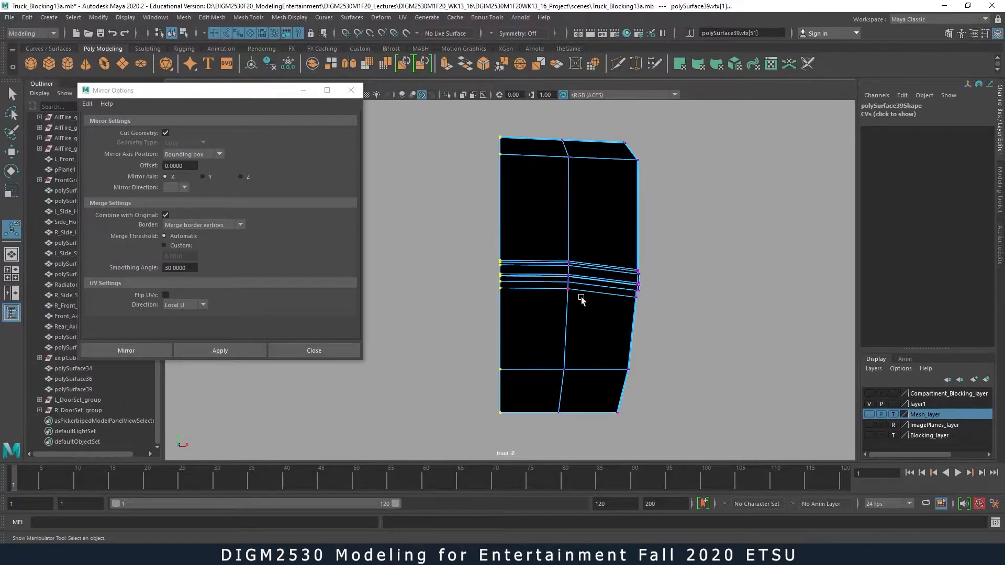
{"action": "right_click_drag", "start_coordinate": [510, 223], "coordinate": [545, 209]}
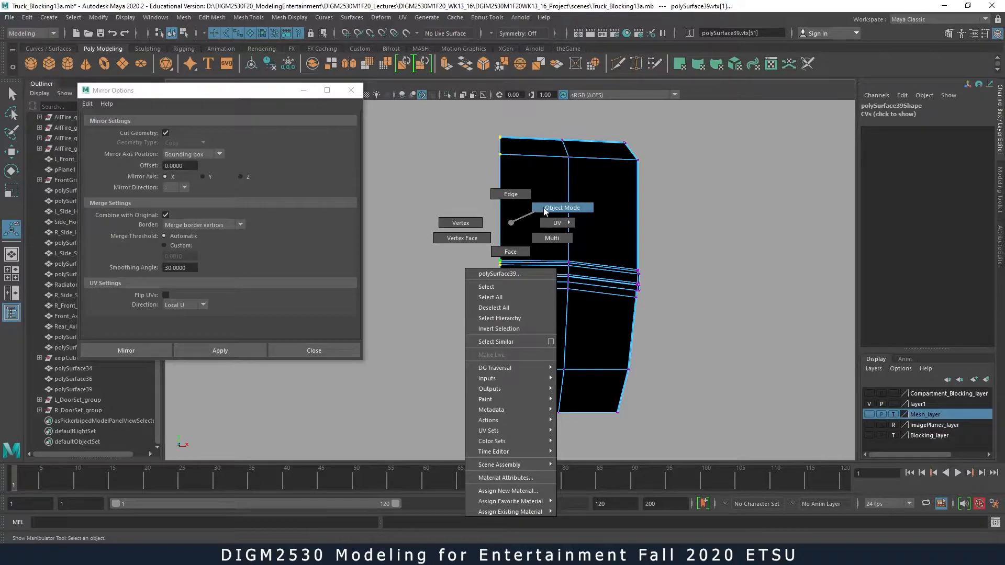
{"action": "right_click_drag", "start_coordinate": [542, 211], "coordinate": [543, 212]}
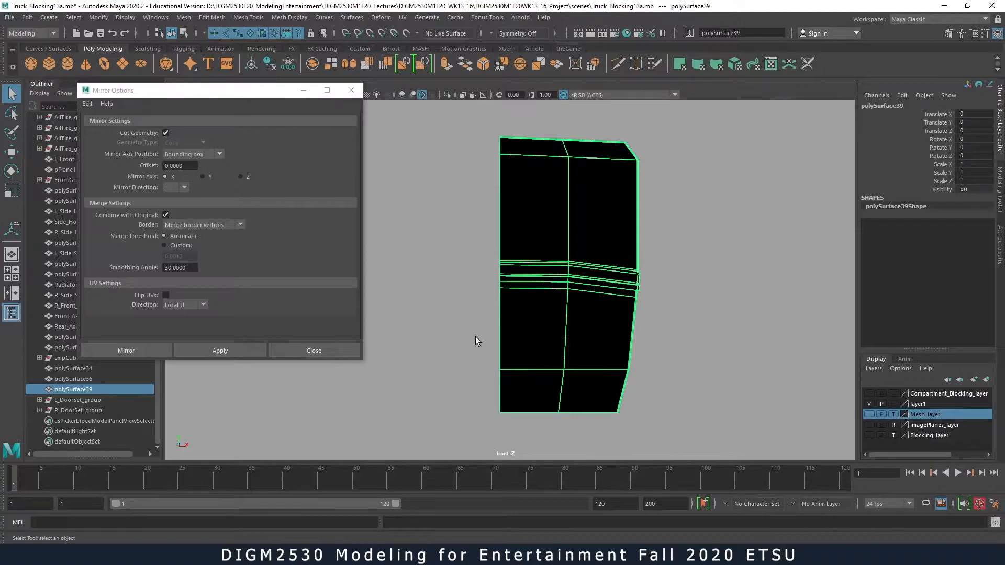
{"action": "right_click", "coordinate": [524, 278], "text": "shift"}
{"action": "right_click_drag", "start_coordinate": [525, 276], "coordinate": [524, 264], "text": "shift"}
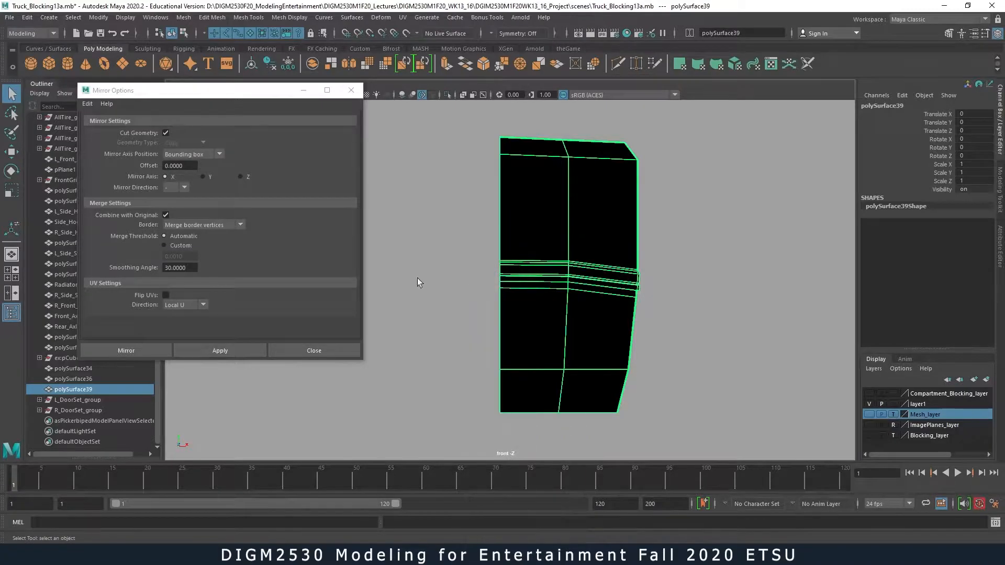
{"action": "left_click", "coordinate": [212, 350]}
{"action": "left_click", "coordinate": [351, 90]}
- Delete the construction history of the mirrored rear panel
{"action": "left_click", "coordinate": [678, 233]}
{"action": "mouse_move", "coordinate": [677, 232]}
{"action": "left_mouse_down", "text": "alt"}
{"action": "mouse_move", "coordinate": [628, 262]}
{"action": "mouse_move", "coordinate": [497, 249]}
{"action": "mouse_move", "coordinate": [645, 275]}
{"action": "mouse_move", "coordinate": [615, 209]}
{"action": "left_mouse_up", "text": "alt"}
{"action": "right_click_drag", "start_coordinate": [618, 206], "coordinate": [650, 195]}
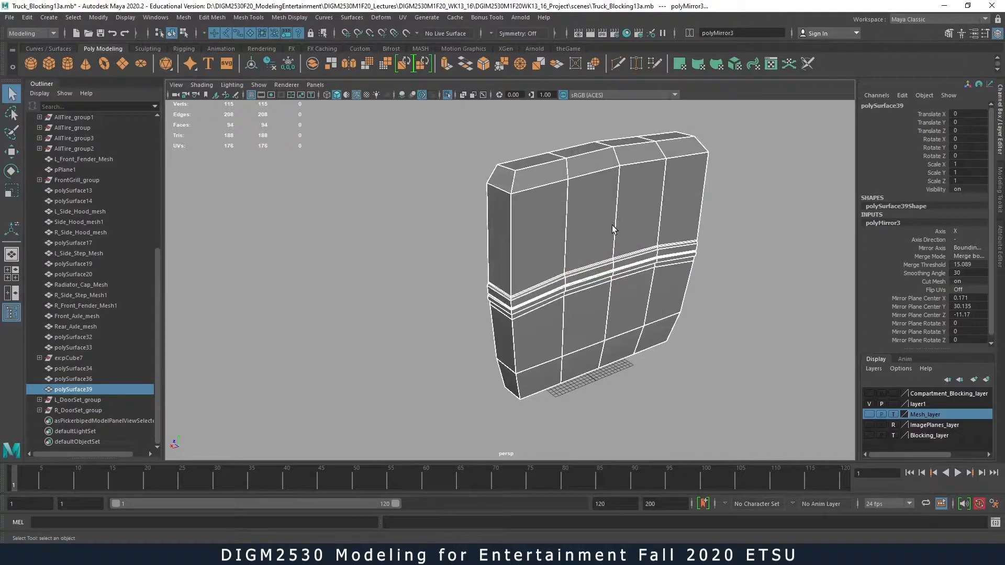
{"action": "left_click", "coordinate": [613, 231]}
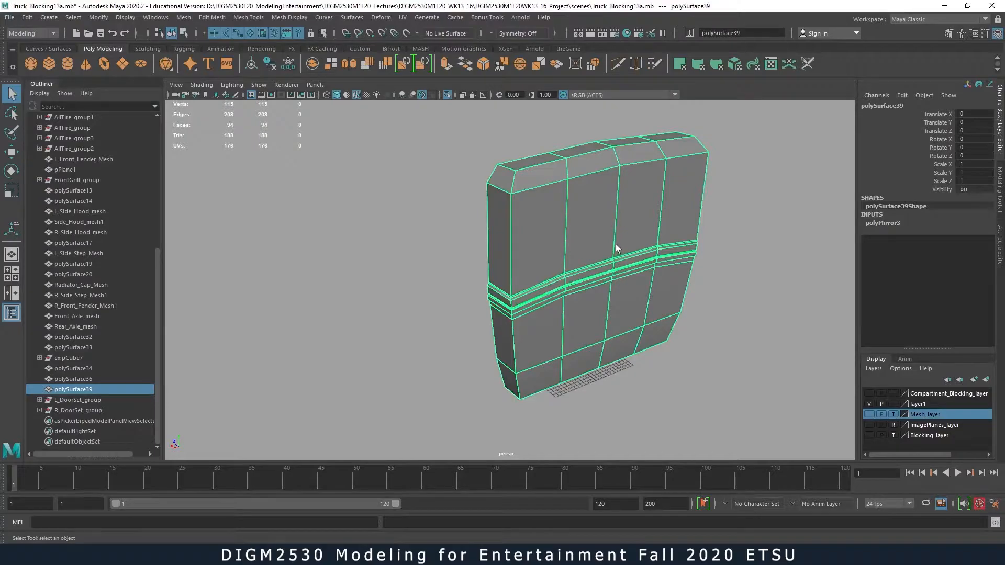
{"action": "key", "text": "alt+shift+d"}
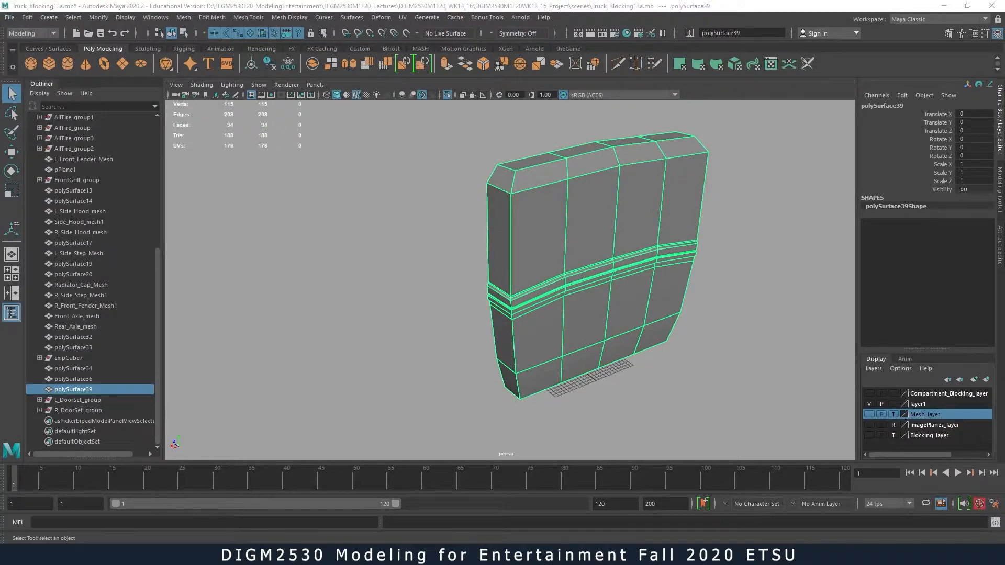
- Save the scene as a new file named Truck_Blocking14, accepting the student version notice
{"action": "key", "text": "ctrl+shift+s"}
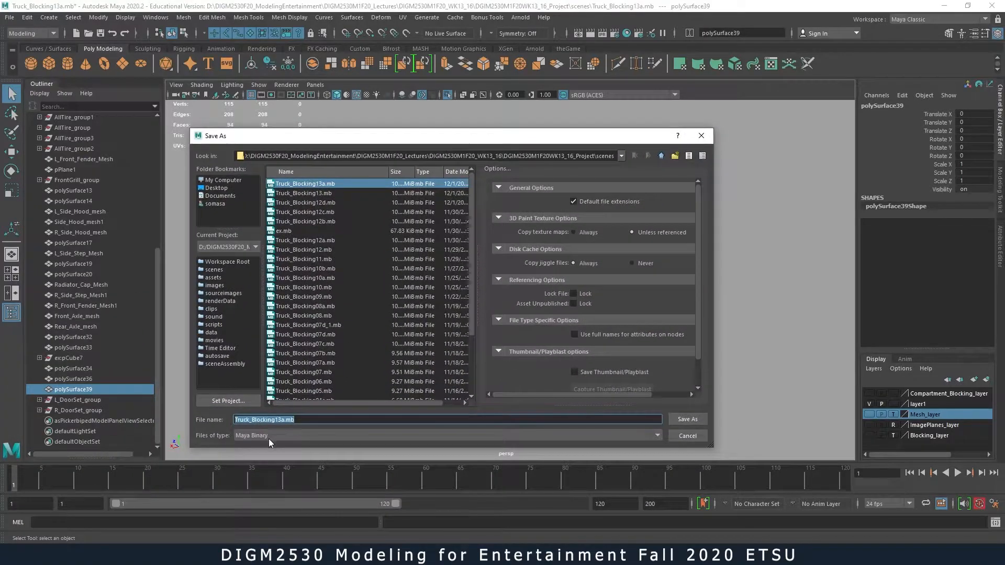
{"action": "left_click", "coordinate": [283, 420]}
{"action": "left_click_drag", "start_coordinate": [291, 420], "coordinate": [279, 420]}
{"action": "type", "text": "4"}
{"action": "scroll", "coordinate": [373, 287], "scroll_direction": "down", "scroll_amount": 3}
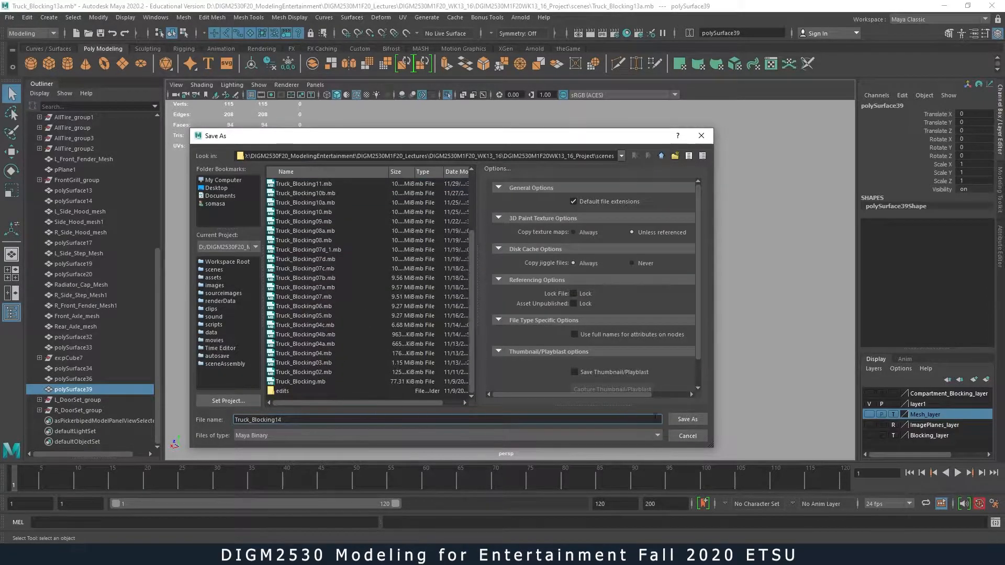
{"action": "left_click", "coordinate": [693, 419]}
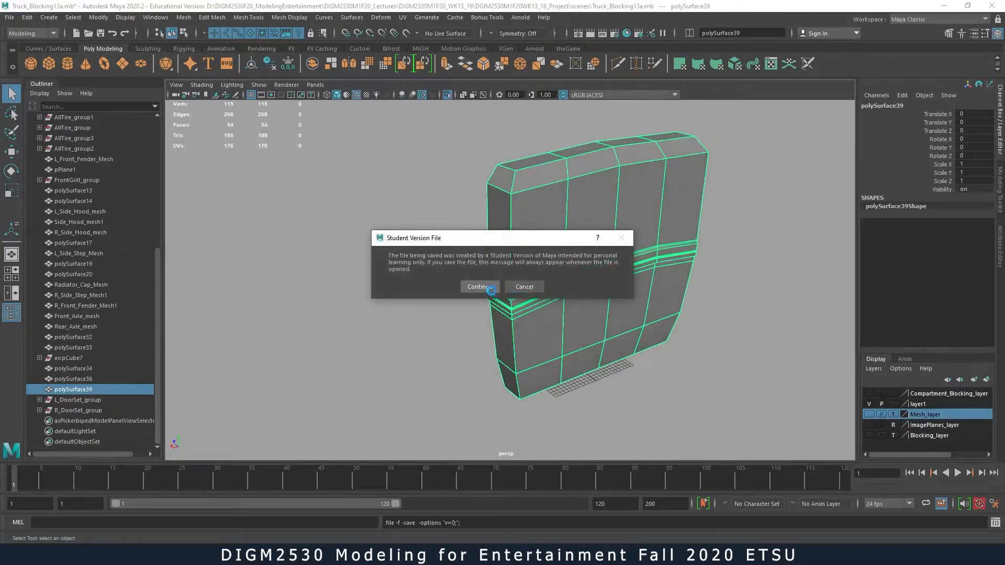
{"action": "left_click", "coordinate": [487, 288]}
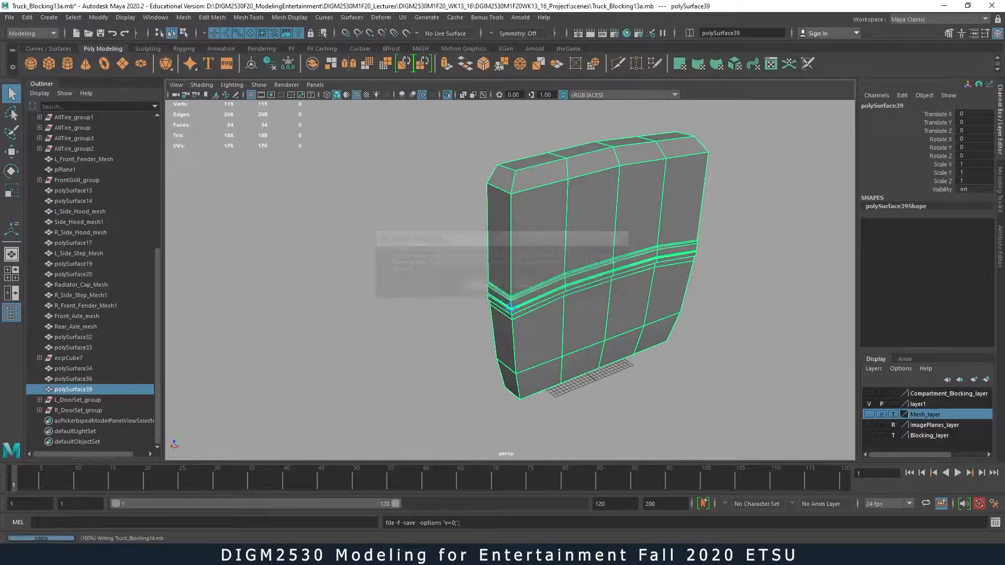
- Make Mesh_layer visible and set its display type to reference
{"action": "left_click", "coordinate": [869, 414]}
{"action": "mouse_move", "coordinate": [675, 408]}
{"action": "left_mouse_down", "text": "alt"}
{"action": "mouse_move", "coordinate": [722, 396]}
{"action": "mouse_move", "coordinate": [652, 335]}
{"action": "mouse_move", "coordinate": [675, 343]}
{"action": "mouse_move", "coordinate": [673, 331]}
{"action": "left_mouse_up", "text": "alt"}
{"action": "left_click", "coordinate": [893, 414]}
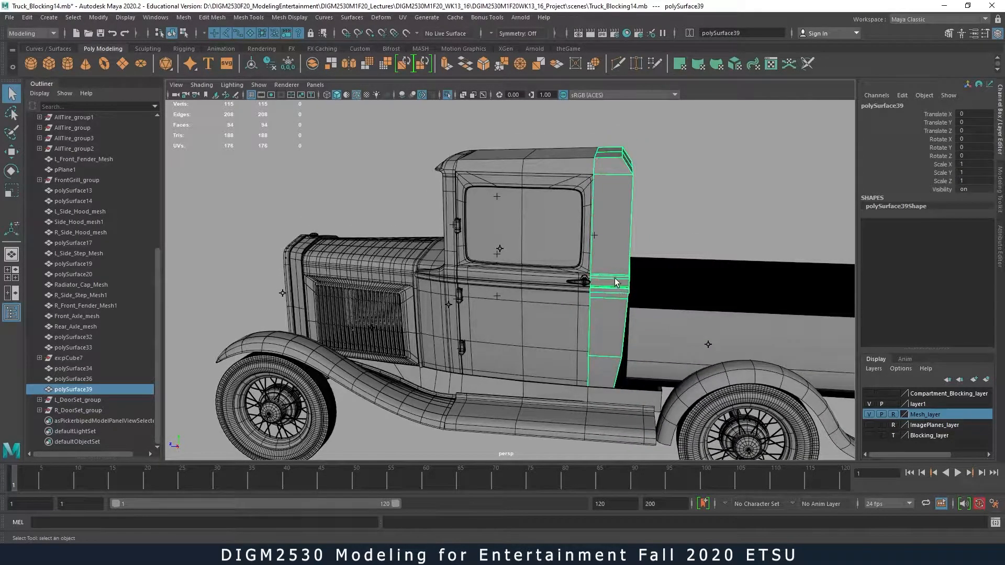
- Preview the rear panel smoothed, examine how it meets the door and roof, and return it to the unsmoothed display
{"action": "key", "text": "3"}
{"action": "left_click_drag", "start_coordinate": [665, 298], "coordinate": [533, 209], "text": "alt"}
{"action": "left_click_drag", "start_coordinate": [554, 326], "coordinate": [582, 309], "text": "alt"}
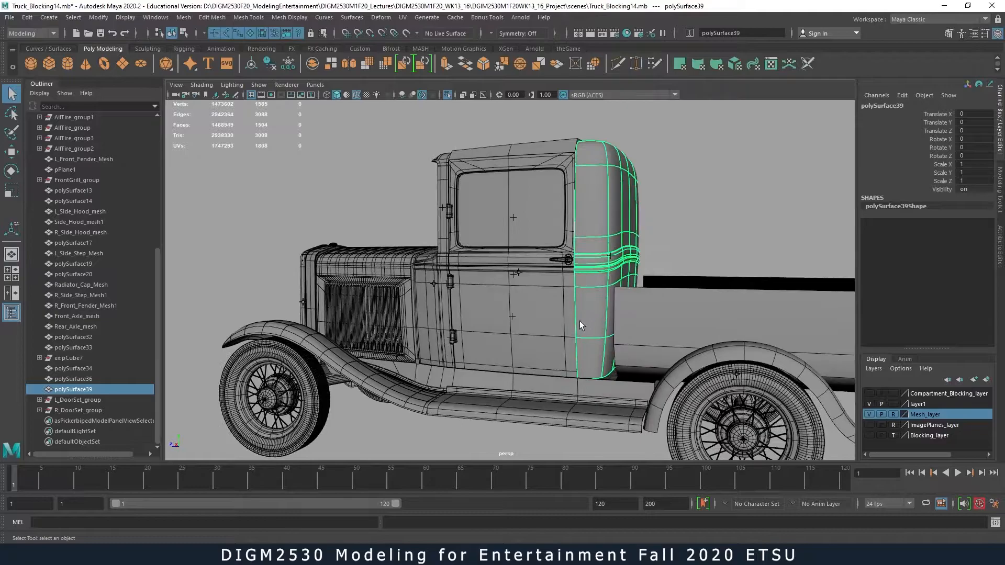
{"action": "right_click_drag", "start_coordinate": [580, 321], "coordinate": [676, 310], "text": "alt"}
{"action": "middle_click_drag", "start_coordinate": [677, 309], "coordinate": [622, 433], "text": "alt"}
{"action": "left_click_drag", "start_coordinate": [628, 378], "coordinate": [607, 321], "text": "alt"}
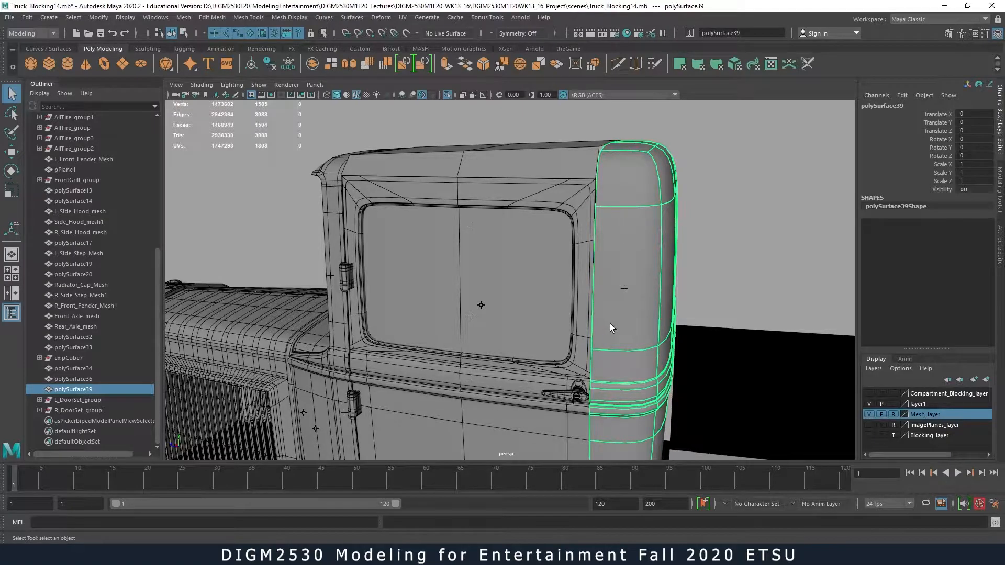
{"action": "key", "text": "1"}
- Try to insert a vertical edge loop with Multi-Cut close to the rear panel's front border beside the door
{"action": "right_click_drag", "start_coordinate": [604, 192], "coordinate": [549, 193], "text": "shift"}
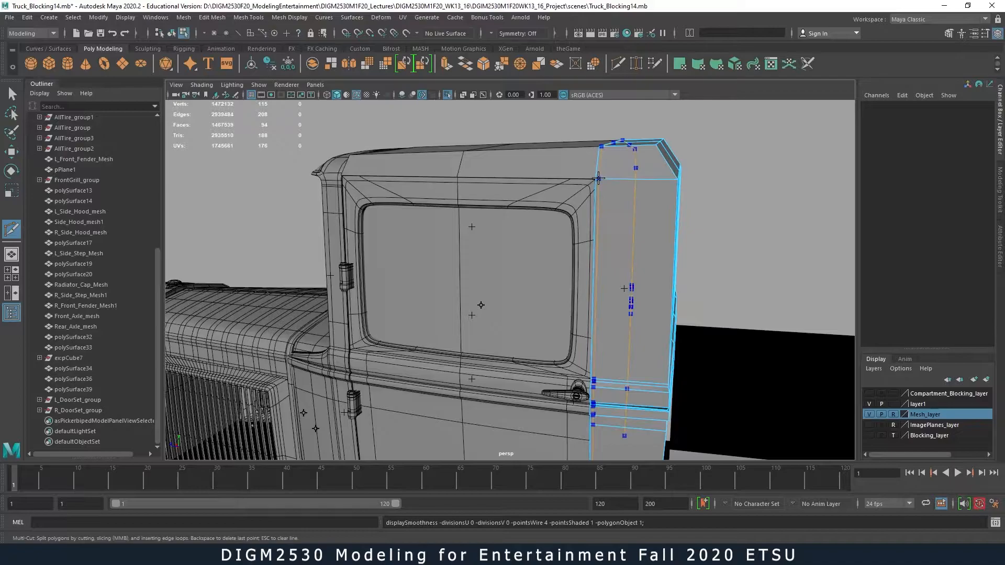
{"action": "left_click", "coordinate": [598, 178], "text": "ctrl"}
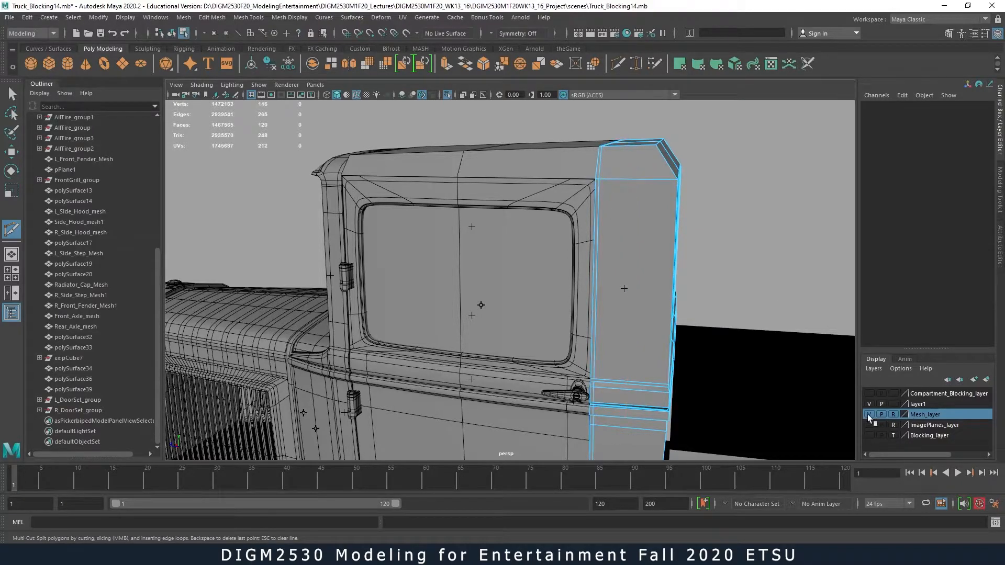
{"action": "left_click", "coordinate": [869, 414]}
{"action": "left_click_drag", "start_coordinate": [641, 311], "coordinate": [667, 307], "text": "alt"}
{"action": "key", "text": "ctrl+z"}
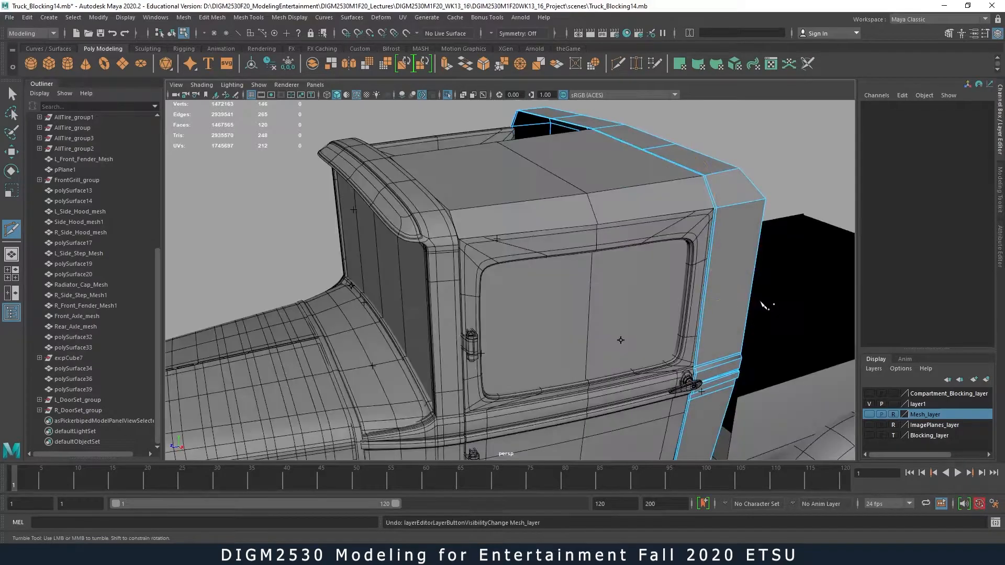
{"action": "key", "text": "ctrl+z"}
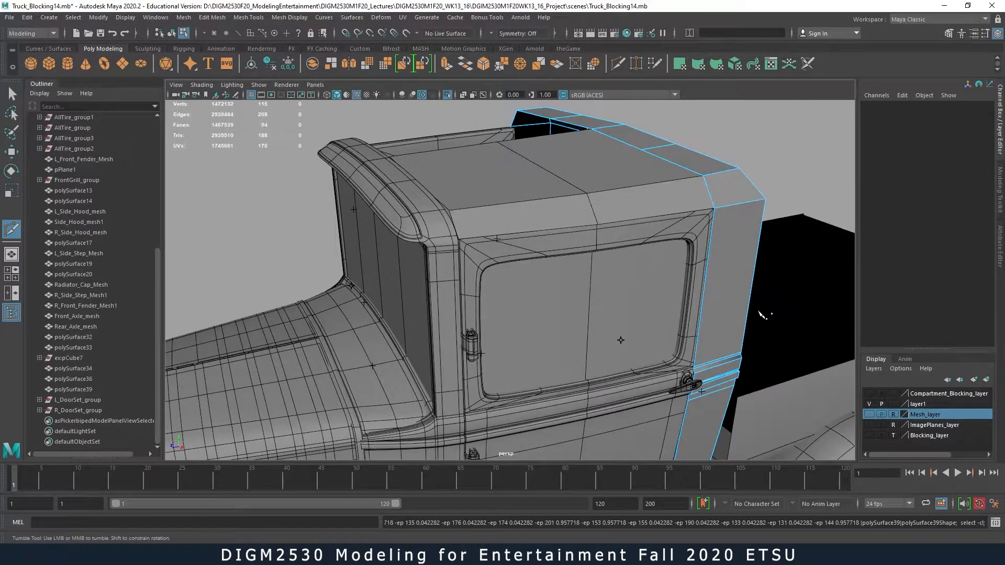
- Leave Multi-Cut, return the rear panel to object mode and hide Mesh_layer
{"action": "left_click_drag", "start_coordinate": [765, 315], "coordinate": [691, 292], "text": "alt"}
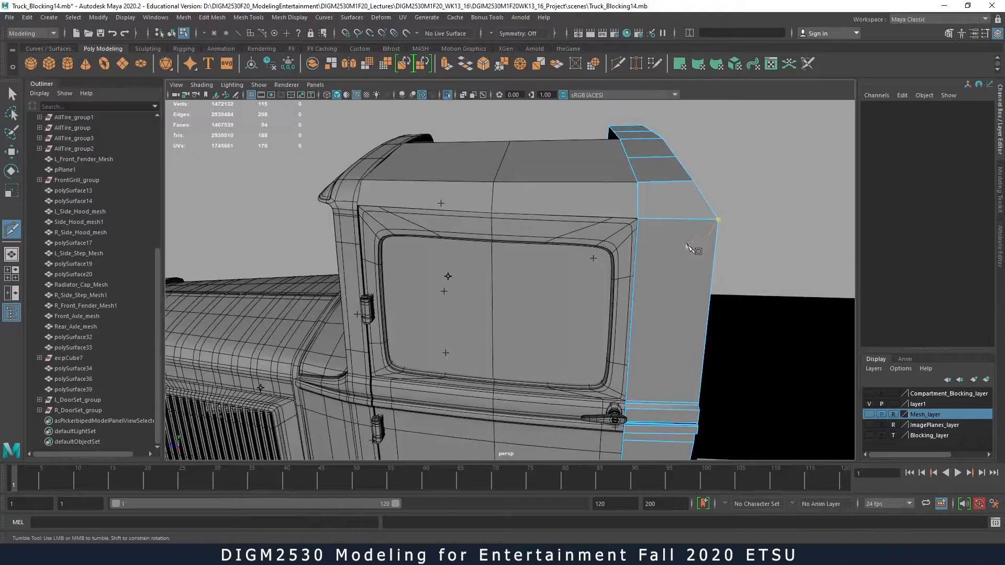
{"action": "key", "text": "w"}
{"action": "right_click_drag", "start_coordinate": [691, 247], "coordinate": [727, 232]}
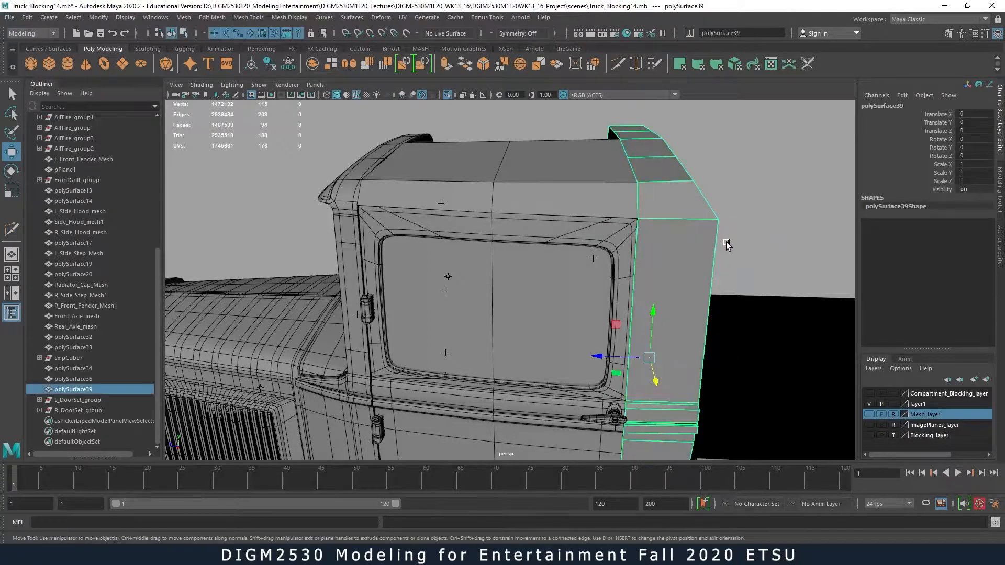
{"action": "left_click_drag", "start_coordinate": [737, 309], "coordinate": [679, 306], "text": "alt"}
{"action": "left_click", "coordinate": [869, 414]}
{"action": "left_click_drag", "start_coordinate": [727, 367], "coordinate": [465, 234], "text": "alt"}
{"action": "scroll", "coordinate": [658, 342], "scroll_direction": "down", "scroll_amount": 5}
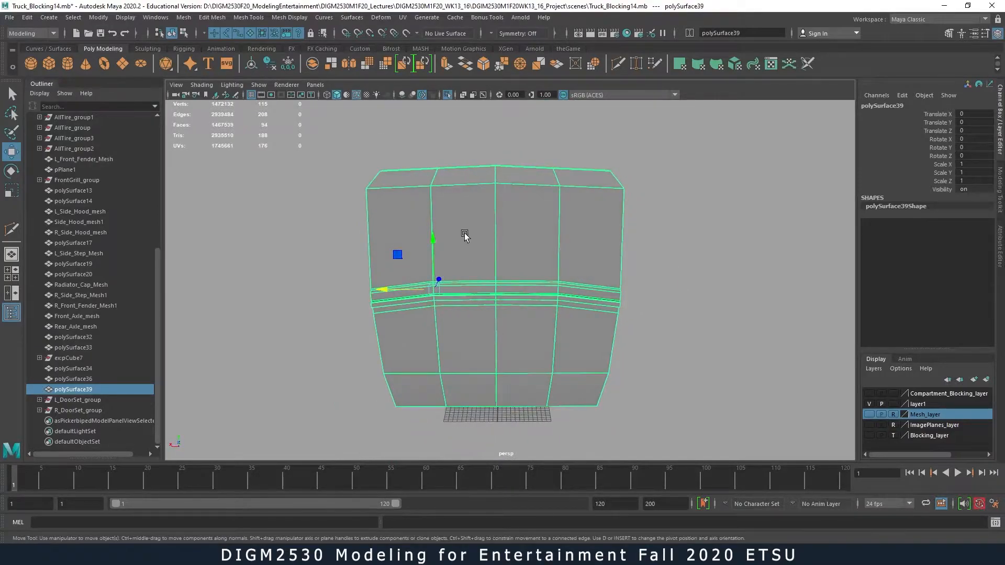
- Show ImagePlanes_layer and display the front view in wireframe over the reference drawing
{"action": "key", "text": "space"}
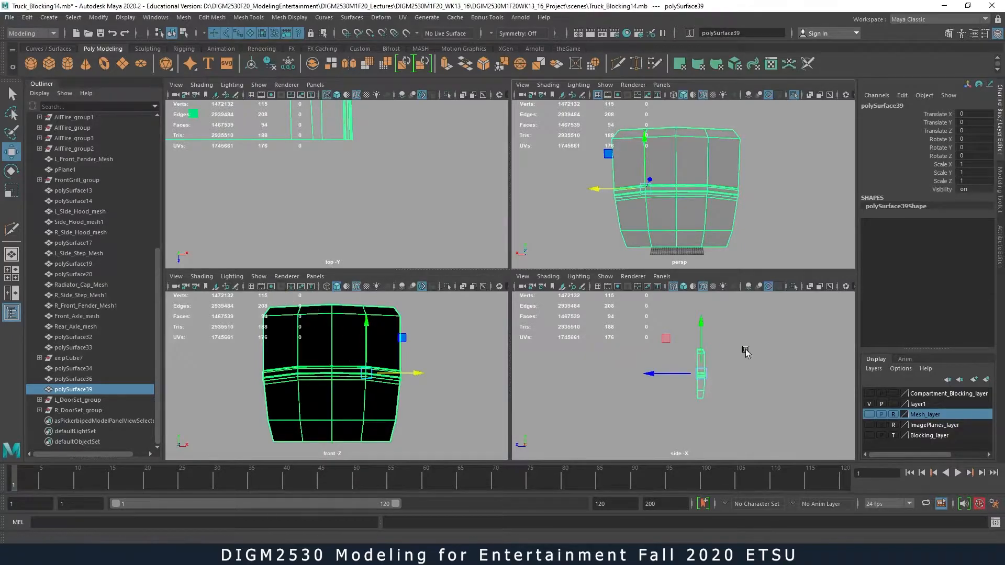
{"action": "left_click", "coordinate": [869, 425]}
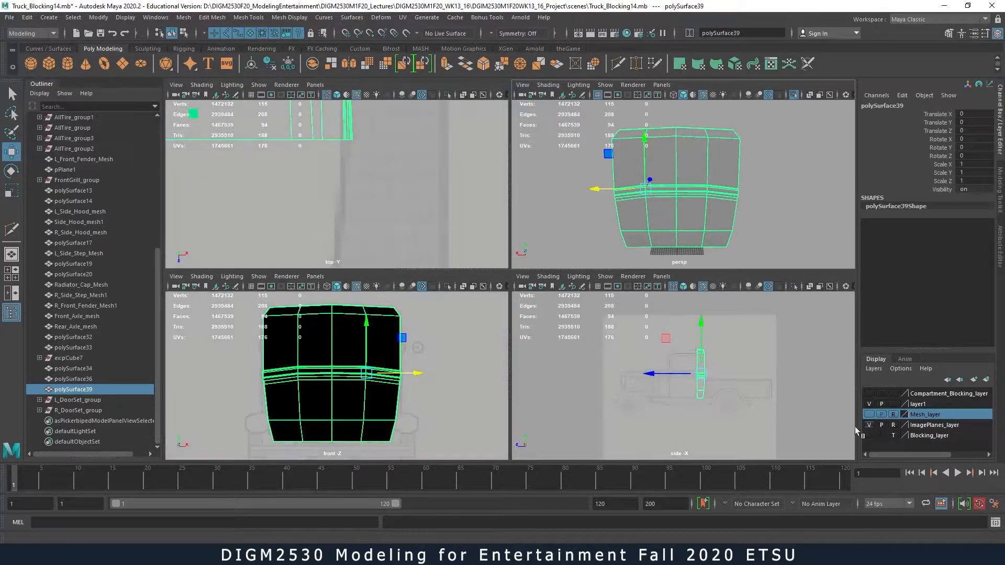
{"action": "key", "text": "space"}
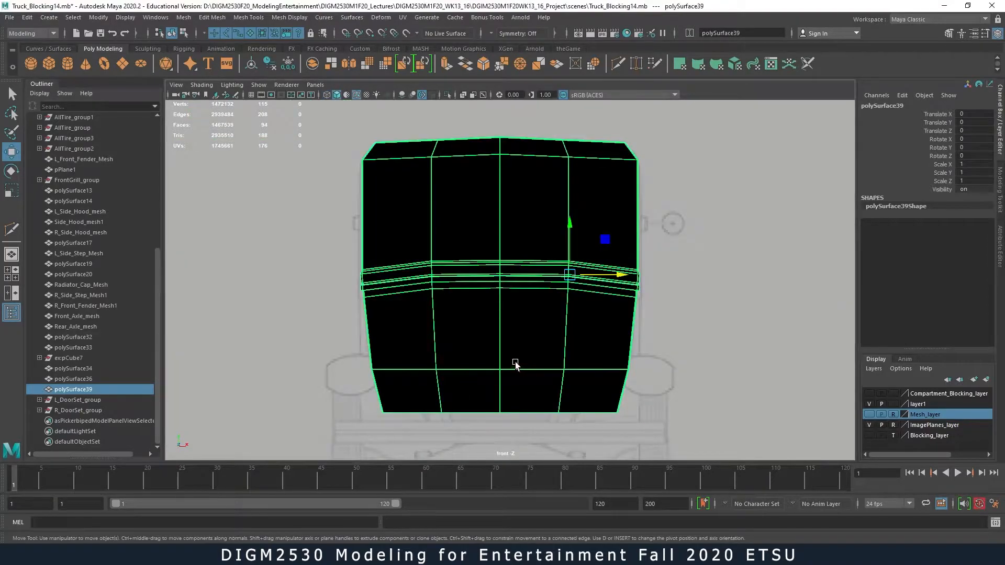
{"action": "key", "text": "4"}
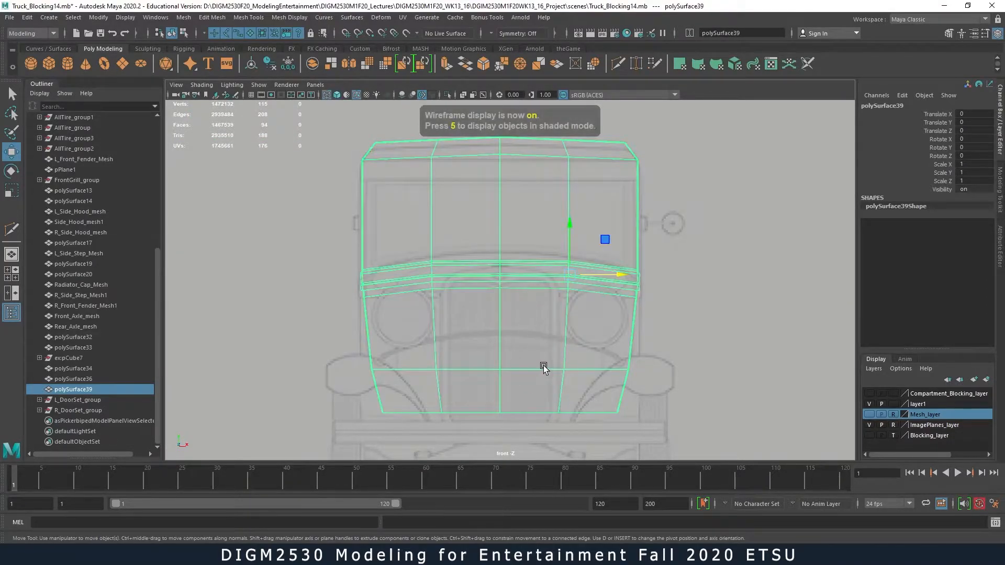
{"action": "key", "text": "space"}
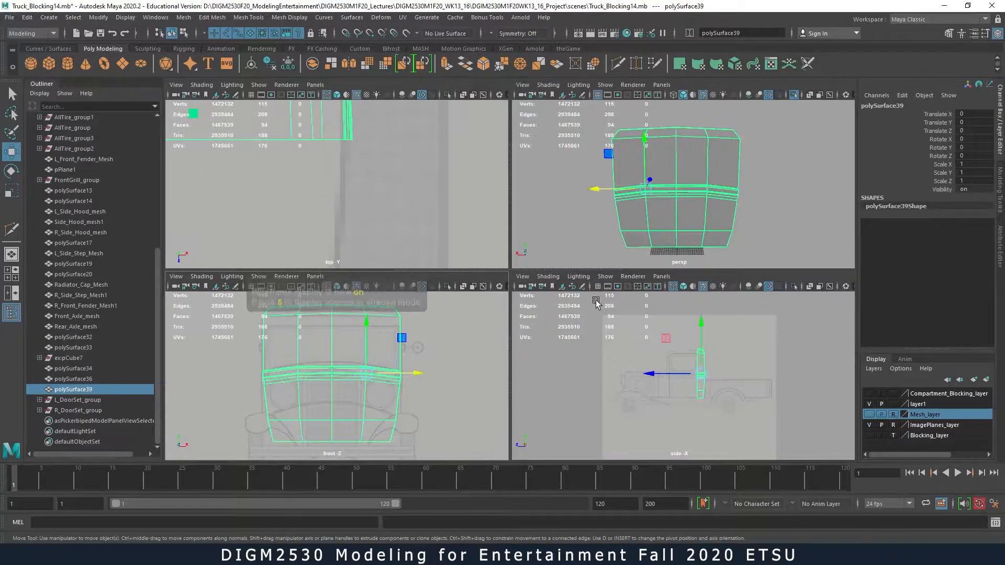
{"action": "key", "text": "space"}
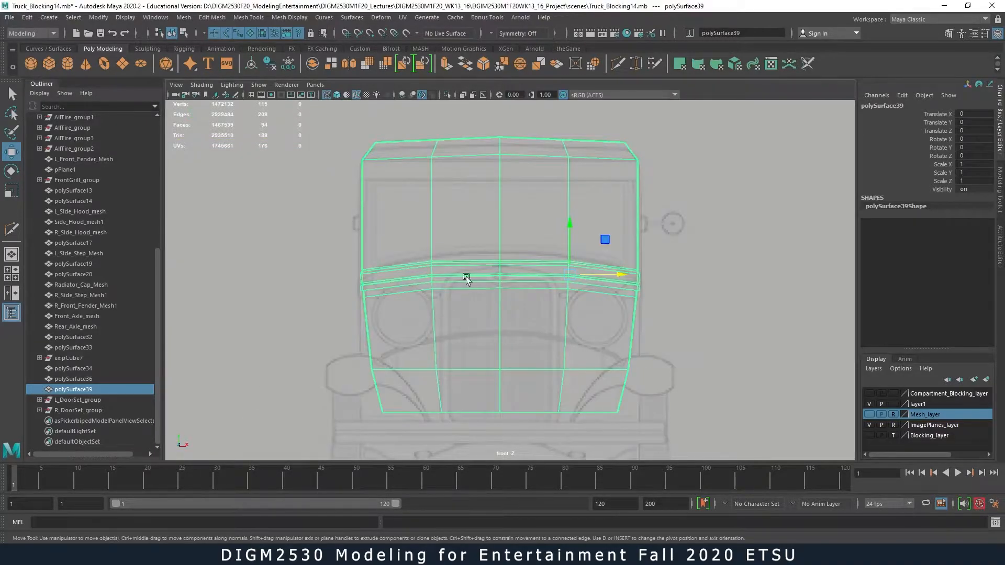
- Extrude the two upper-middle faces of the rear panel in the front view with an offset of 10
{"action": "right_click_drag", "start_coordinate": [482, 215], "coordinate": [482, 243]}
{"action": "left_click", "coordinate": [460, 218]}
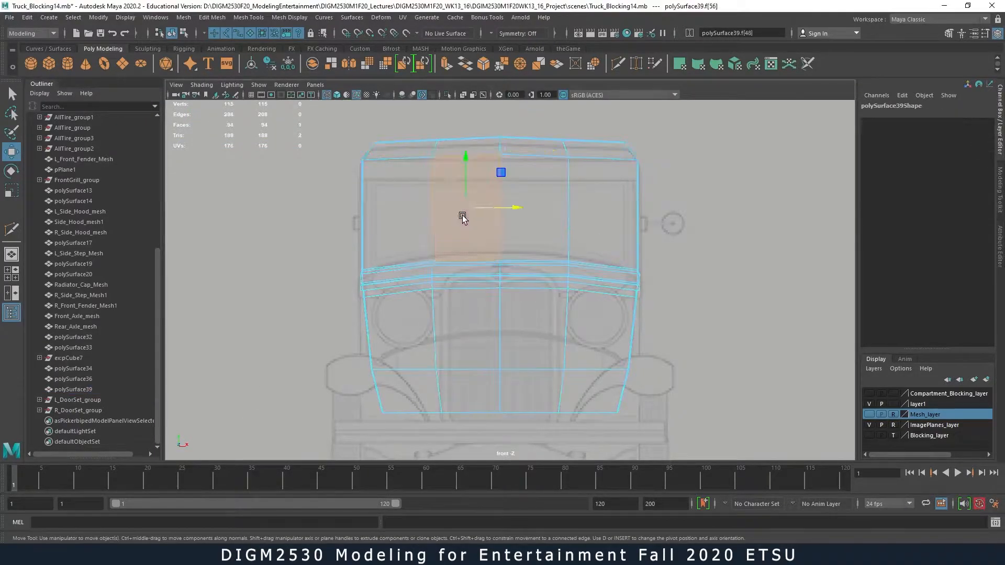
{"action": "left_click", "coordinate": [533, 215], "text": "shift"}
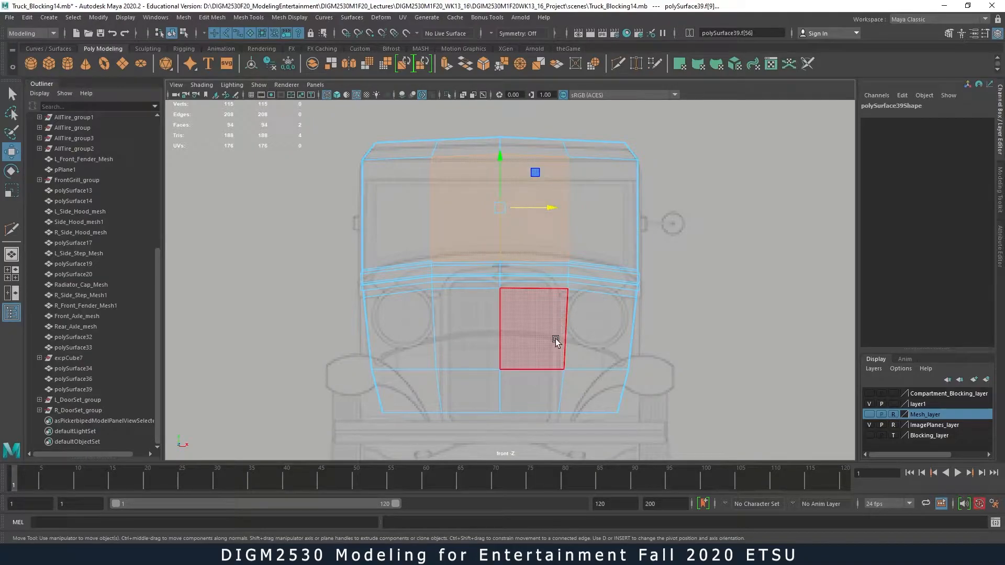
{"action": "right_click_drag", "start_coordinate": [535, 225], "coordinate": [522, 257], "text": "shift"}
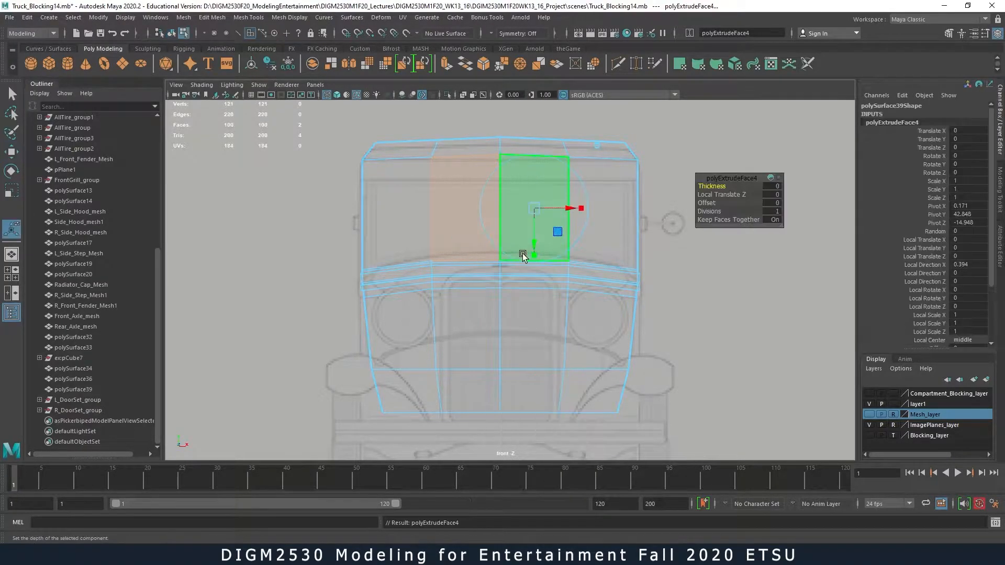
{"action": "left_click", "coordinate": [775, 204]}
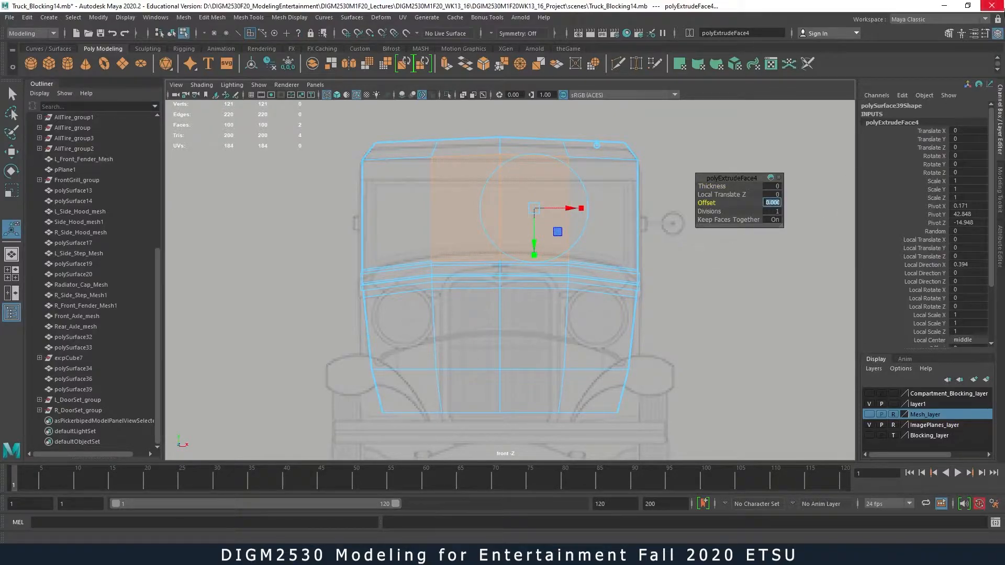
{"action": "type", "text": "5"}
{"action": "key", "text": "Return"}
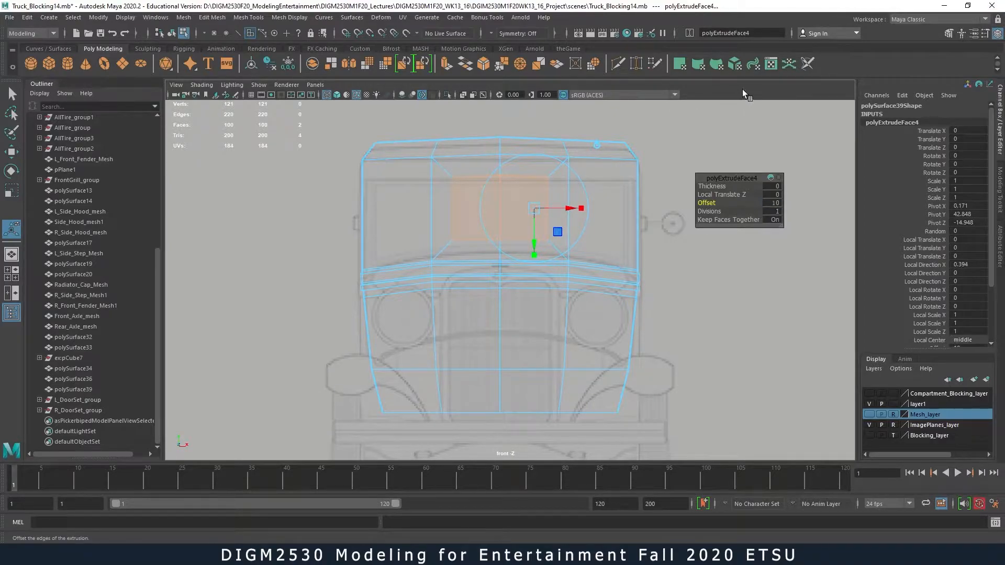
- Show all four views and widen the inset window faces to a local X scale of about 1.357
{"action": "key", "text": "space"}
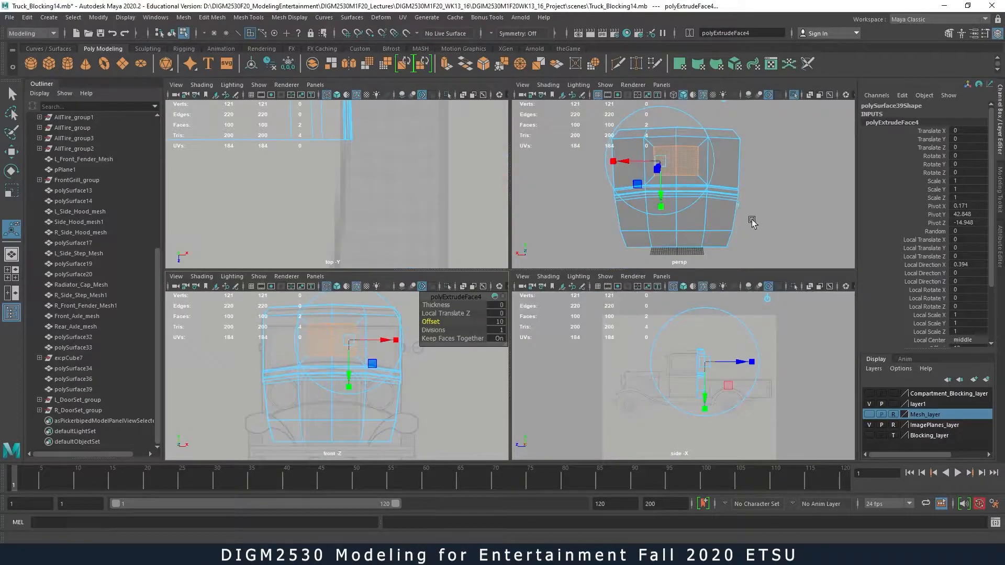
{"action": "scroll", "coordinate": [752, 222], "scroll_direction": "up", "scroll_amount": 5}
{"action": "right_click_drag", "start_coordinate": [748, 232], "coordinate": [691, 205], "text": "alt"}
{"action": "mouse_move", "coordinate": [691, 205]}
{"action": "left_mouse_down", "text": "alt"}
{"action": "mouse_move", "coordinate": [750, 207]}
{"action": "mouse_move", "coordinate": [680, 202]}
{"action": "mouse_move", "coordinate": [701, 207]}
{"action": "left_mouse_up", "text": "alt"}
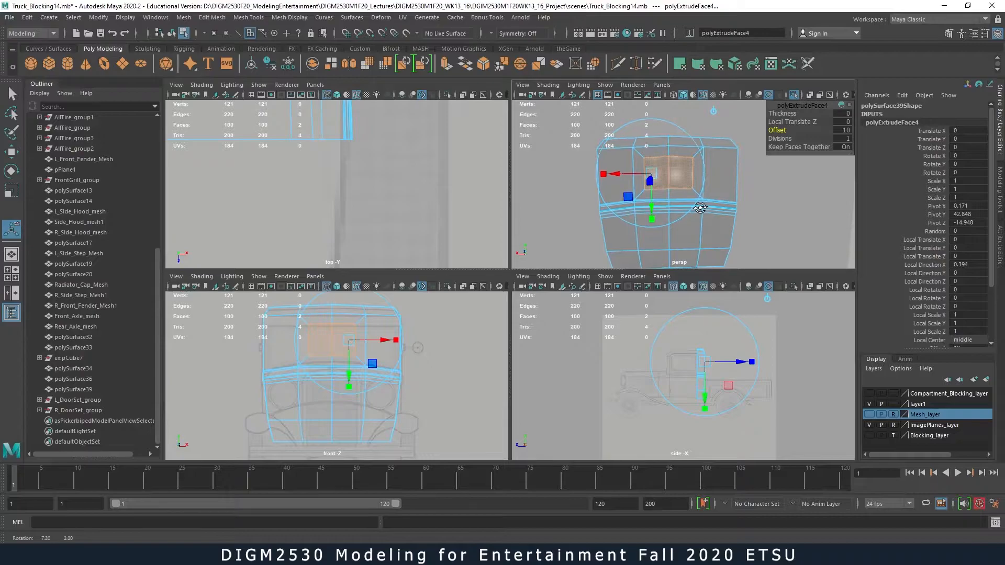
{"action": "left_click_drag", "start_coordinate": [700, 207], "coordinate": [702, 205], "text": "alt"}
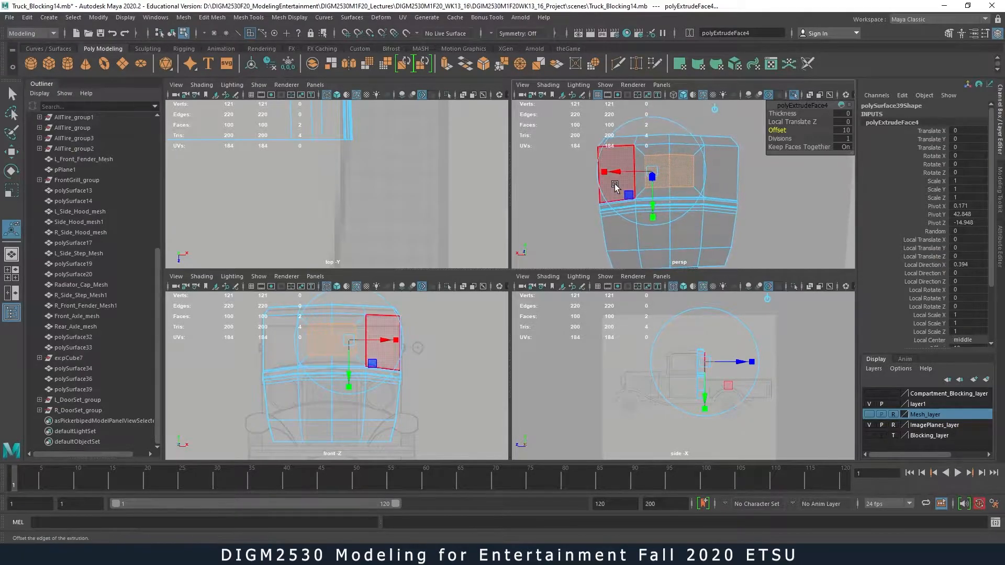
{"action": "left_click_drag", "start_coordinate": [609, 184], "coordinate": [692, 181], "text": "alt"}
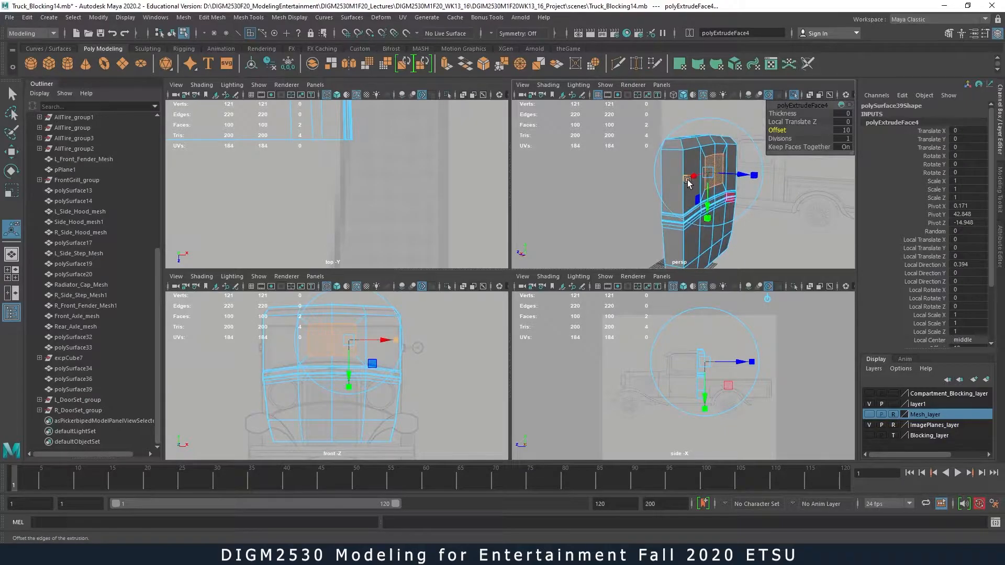
{"action": "left_click", "coordinate": [675, 181]}
{"action": "scroll", "coordinate": [786, 191], "scroll_direction": "up", "scroll_amount": 6}
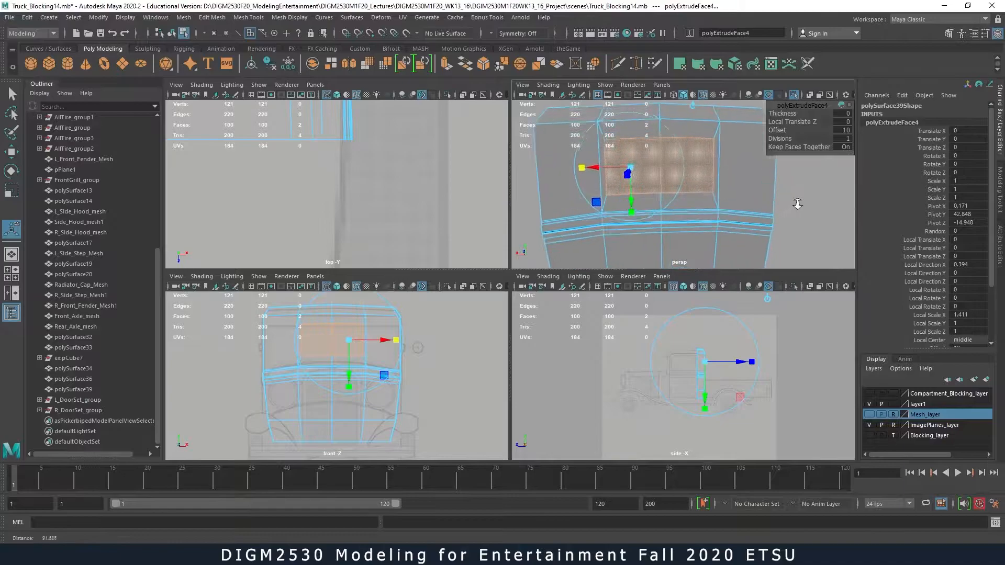
{"action": "scroll", "coordinate": [795, 203], "scroll_direction": "down", "scroll_amount": 3}
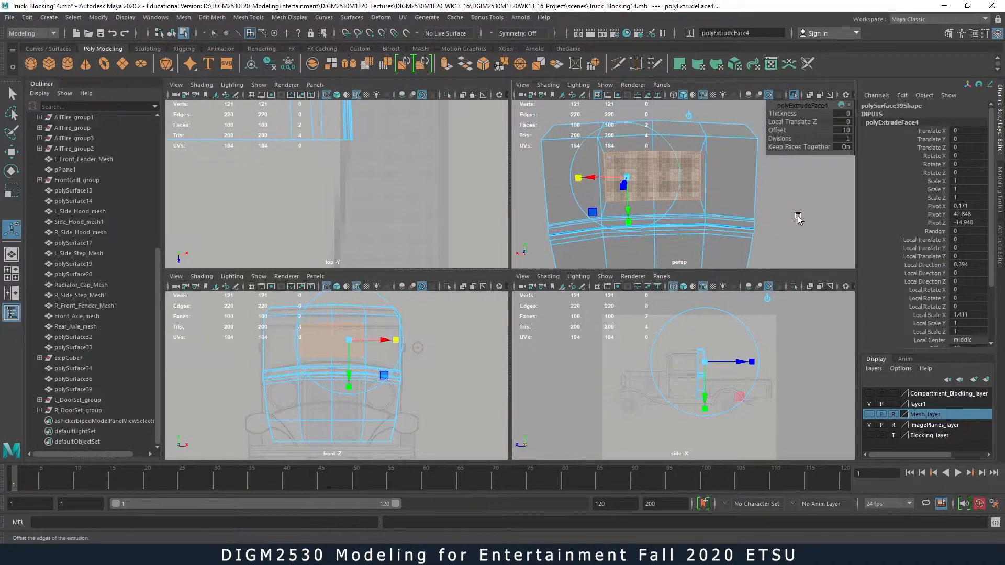
{"action": "left_click_drag", "start_coordinate": [579, 179], "coordinate": [582, 180]}
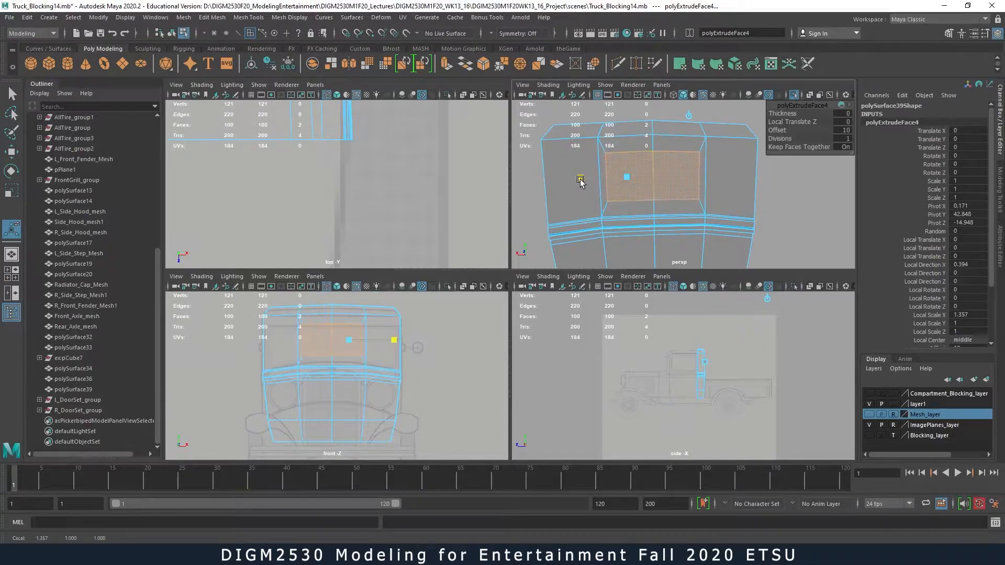
- Compare with the cab photo, narrow the inset window faces to about 1.185 local X scale and lower them about 2.169
{"action": "left_click_drag", "start_coordinate": [1, 201], "coordinate": [455, 81]}
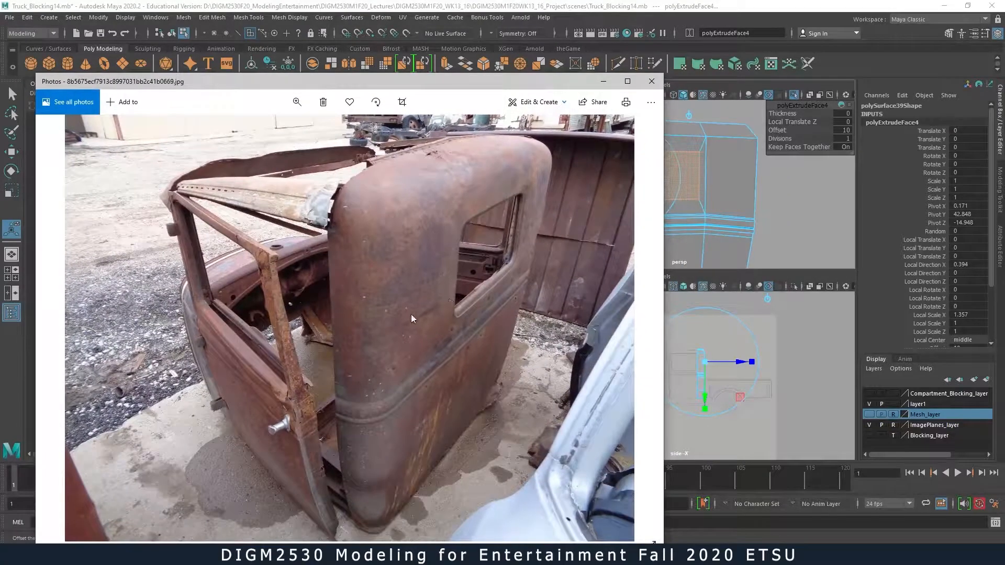
{"action": "left_click_drag", "start_coordinate": [524, 81], "coordinate": [0, 113]}
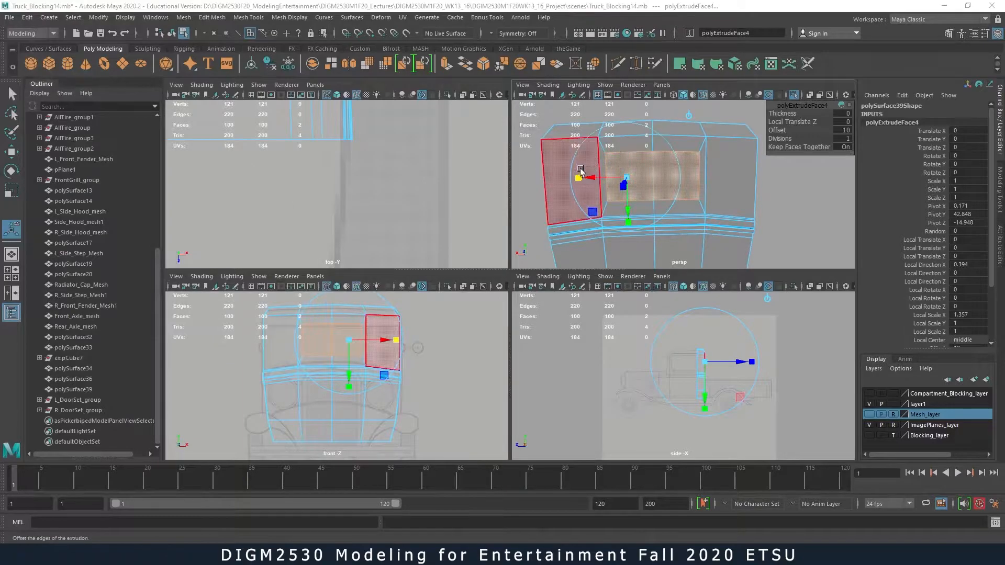
{"action": "left_click_drag", "start_coordinate": [577, 178], "coordinate": [578, 176]}
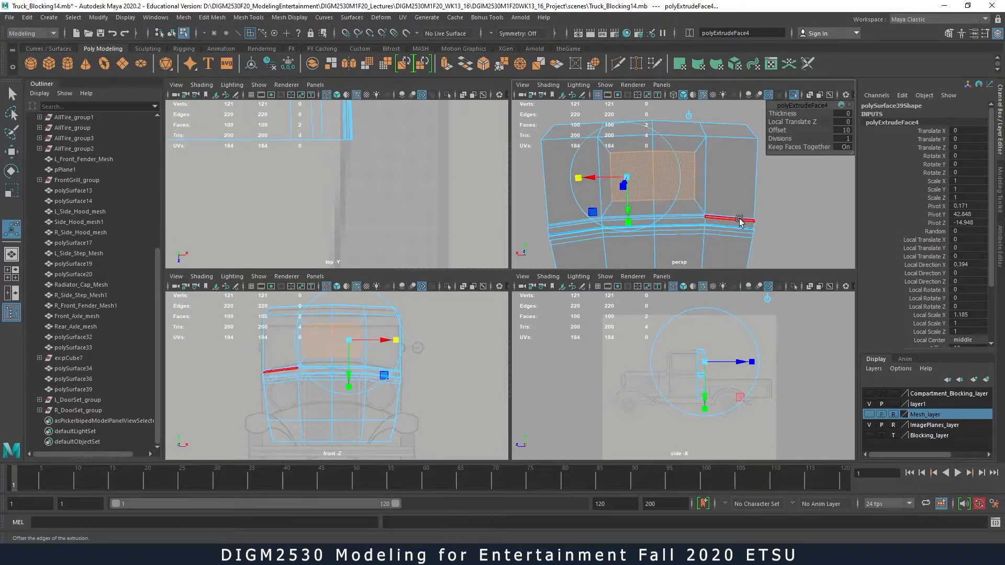
{"action": "left_click_drag", "start_coordinate": [628, 210], "coordinate": [629, 212]}
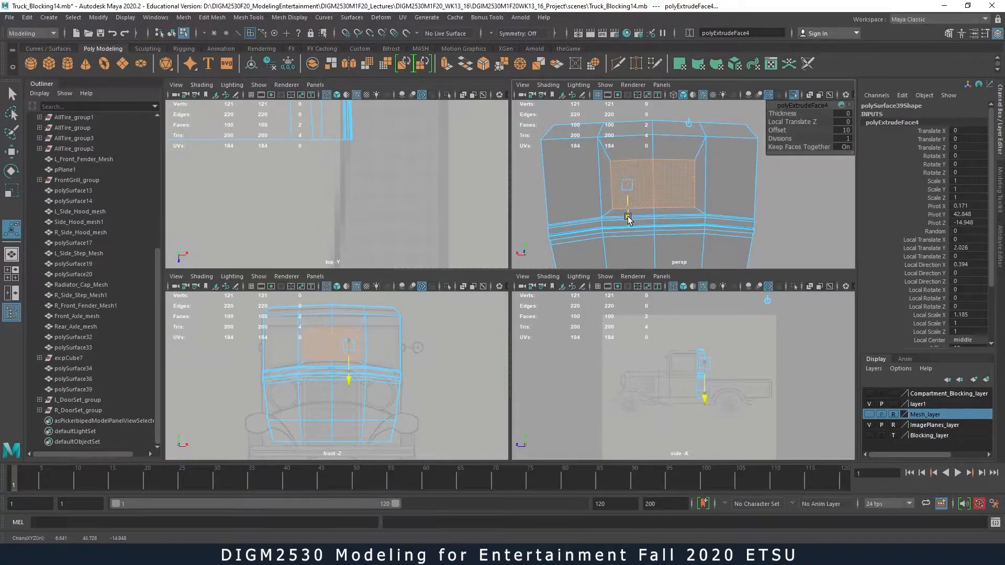
{"action": "left_click_drag", "start_coordinate": [629, 219], "coordinate": [630, 222]}
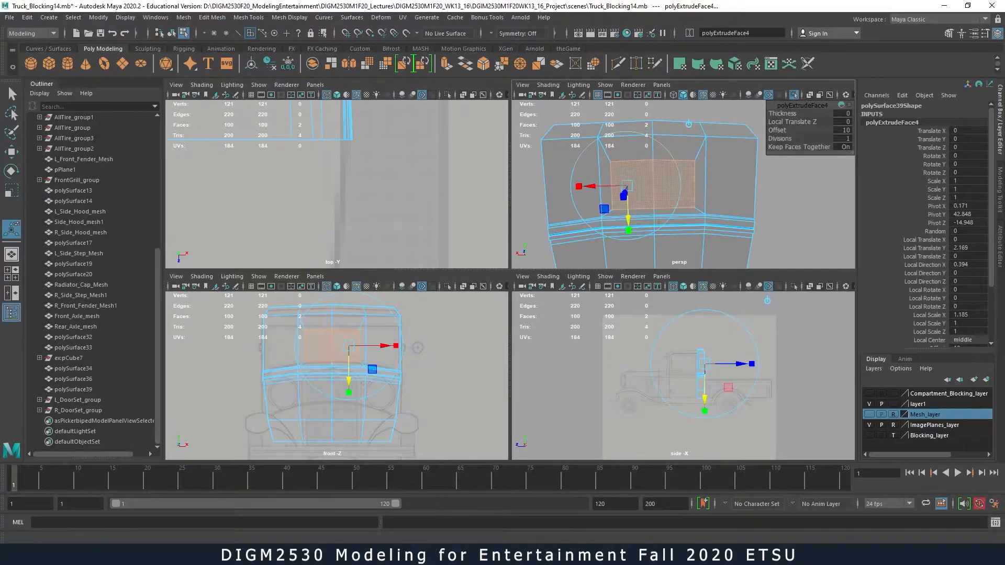
{"action": "left_click_drag", "start_coordinate": [0, 162], "coordinate": [590, 81]}
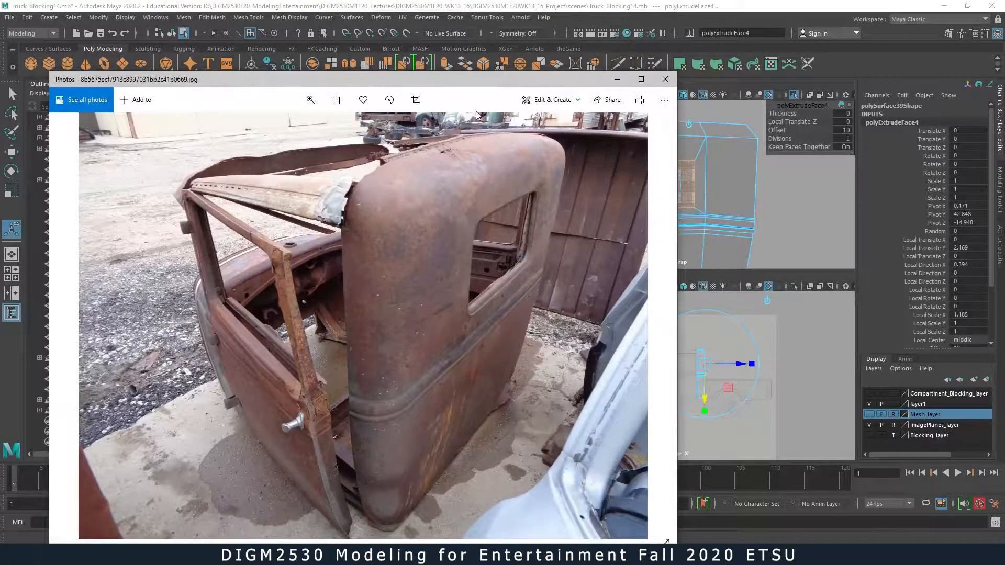
{"action": "left_click_drag", "start_coordinate": [492, 80], "coordinate": [0, 80]}
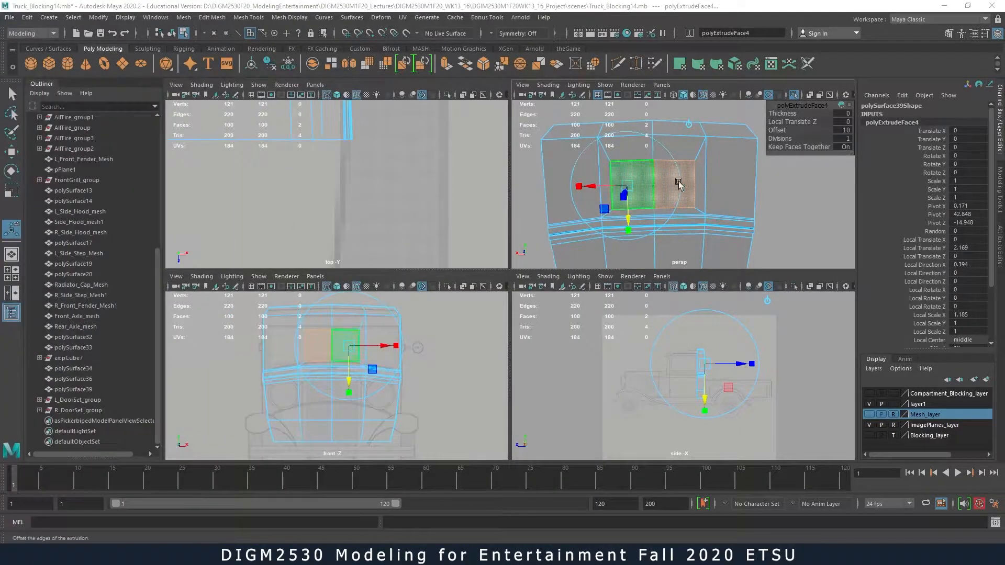
- Preview the panel smoothed, return it to unsmoothed display and delete the two inset faces to open the rear window
{"action": "left_click_drag", "start_coordinate": [813, 229], "coordinate": [864, 229], "text": "alt"}
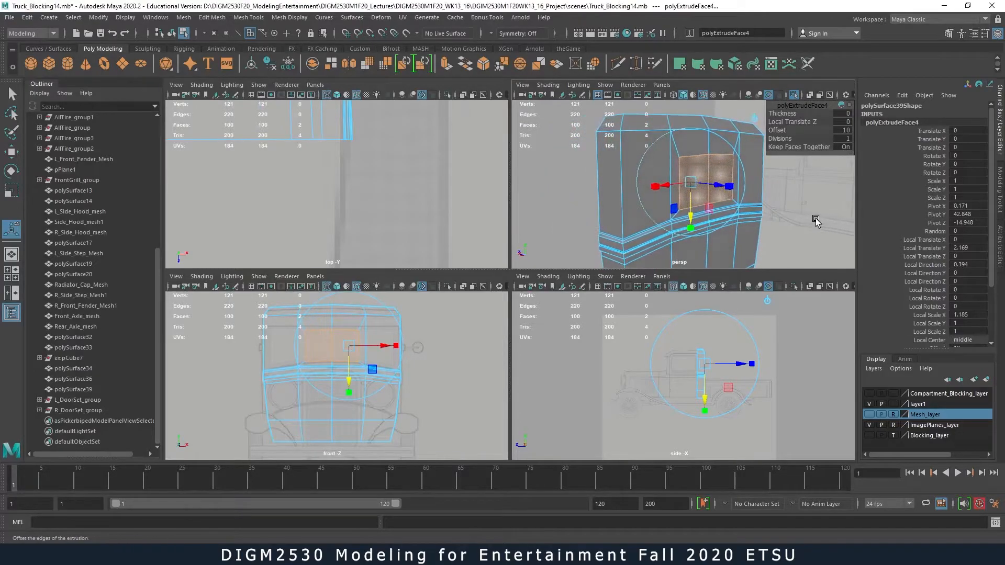
{"action": "key", "text": "3"}
{"action": "left_click_drag", "start_coordinate": [779, 239], "coordinate": [762, 227], "text": "alt"}
{"action": "key", "text": "1"}
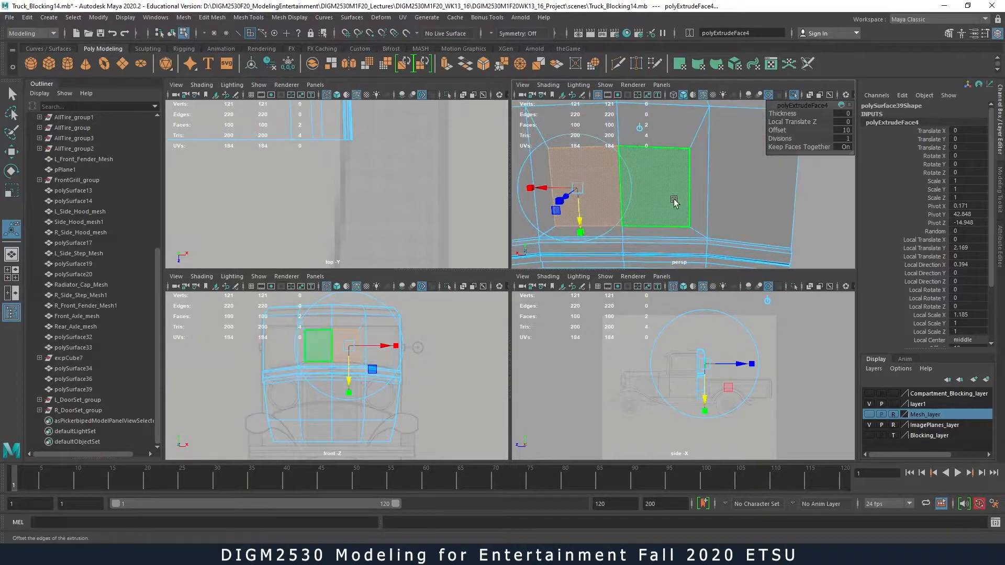
{"action": "key", "text": "Delete"}
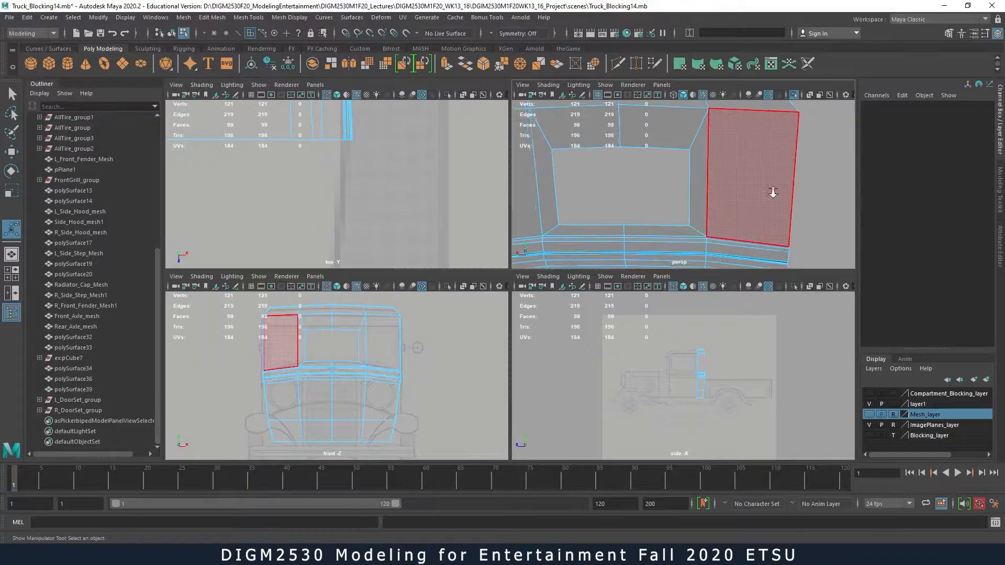
- Extrude the whole rear panel inward in object mode with a local Z translation of about -1.285
{"action": "right_click_drag", "start_coordinate": [779, 193], "coordinate": [727, 215], "text": "alt"}
{"action": "right_click_drag", "start_coordinate": [720, 172], "coordinate": [770, 156]}
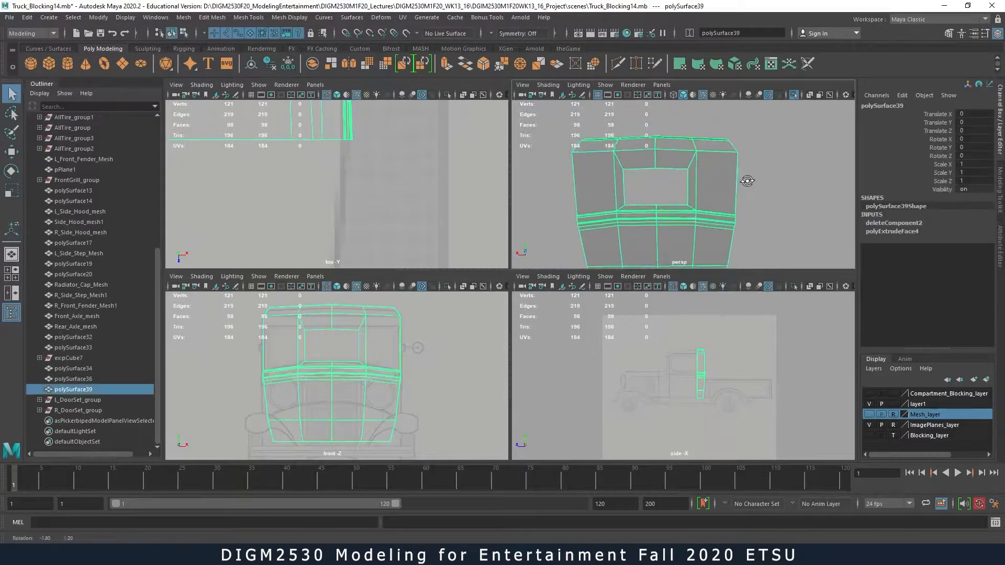
{"action": "left_click_drag", "start_coordinate": [769, 156], "coordinate": [837, 179], "text": "alt"}
{"action": "right_click", "coordinate": [696, 216], "text": "shift"}
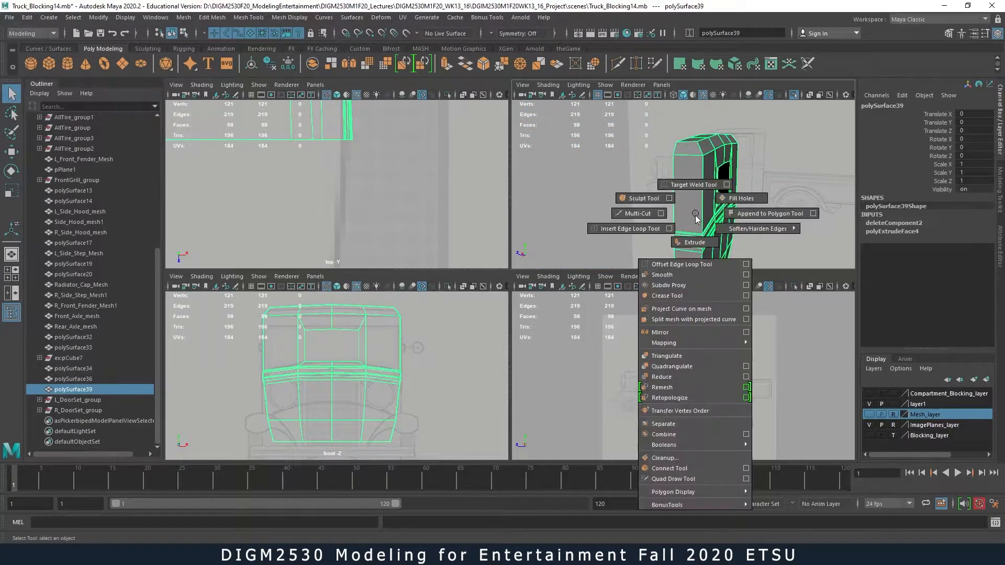
{"action": "left_click", "coordinate": [695, 242]}
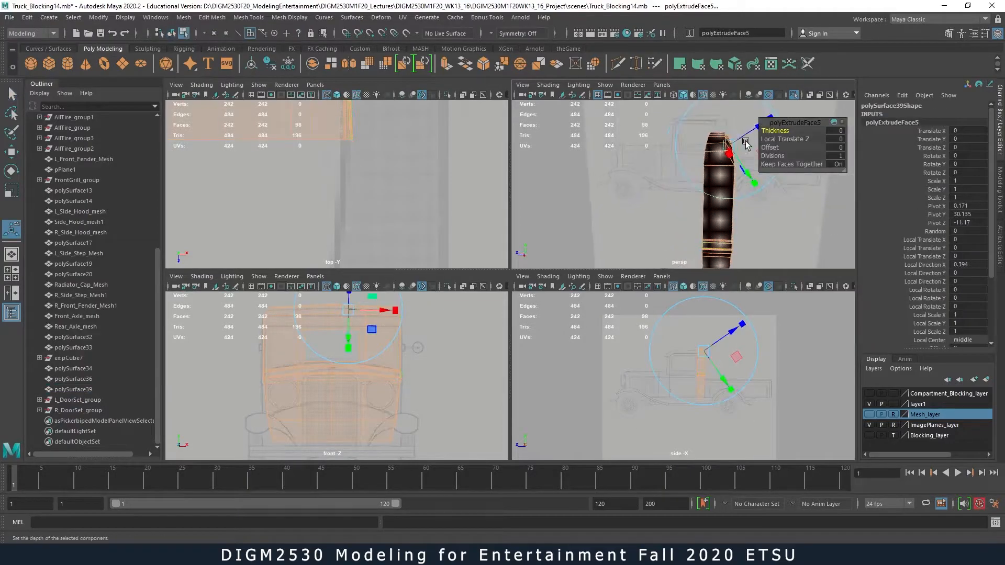
{"action": "middle_click_drag", "start_coordinate": [757, 127], "coordinate": [756, 129]}
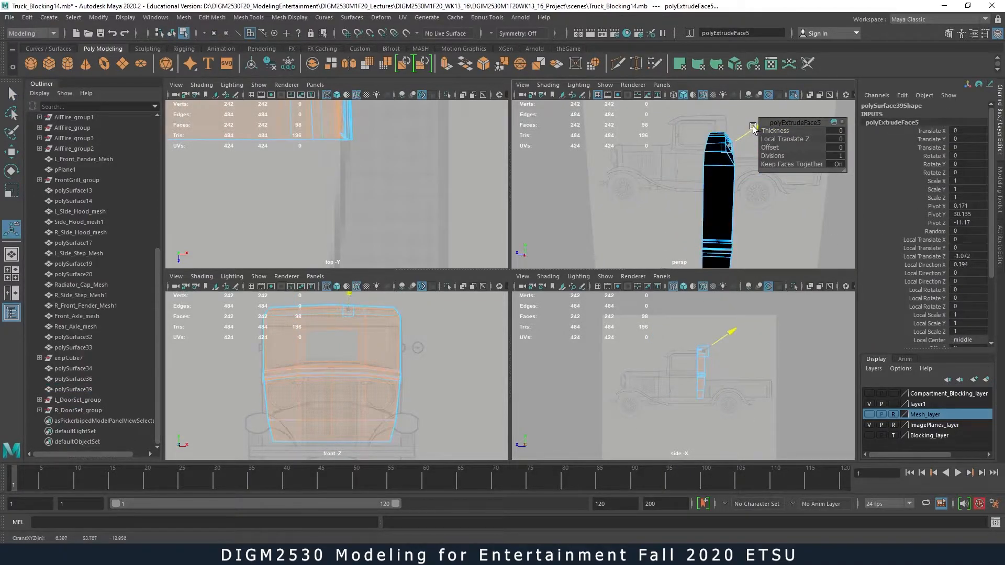
- Inspect the belt-line folds in the enlarged perspective view and reduce the extrusion's local Z translation to about -0.622
{"action": "key", "text": "space"}
{"action": "left_click_drag", "start_coordinate": [591, 230], "coordinate": [672, 275], "text": "alt"}
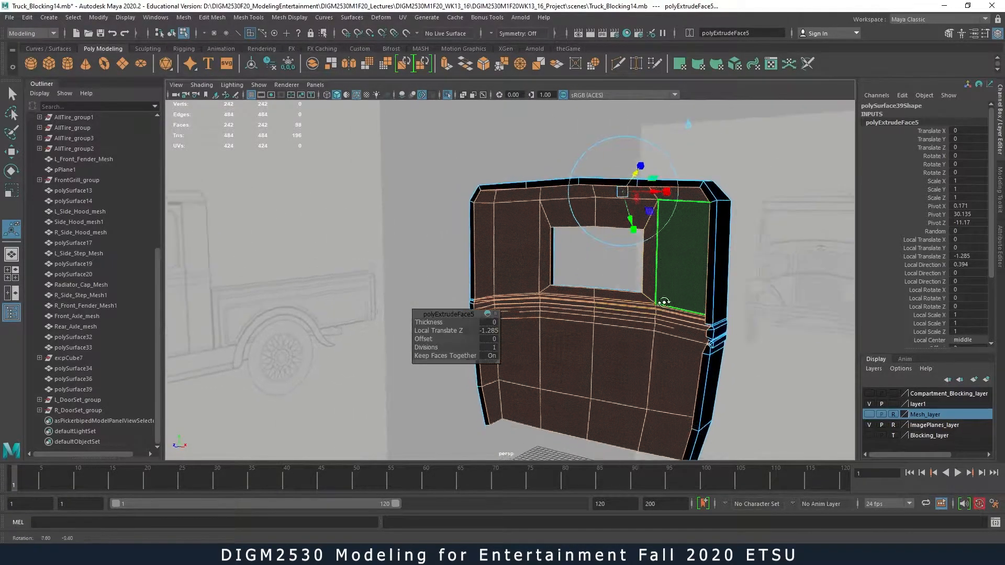
{"action": "middle_click_drag", "start_coordinate": [664, 279], "coordinate": [619, 267], "text": "alt"}
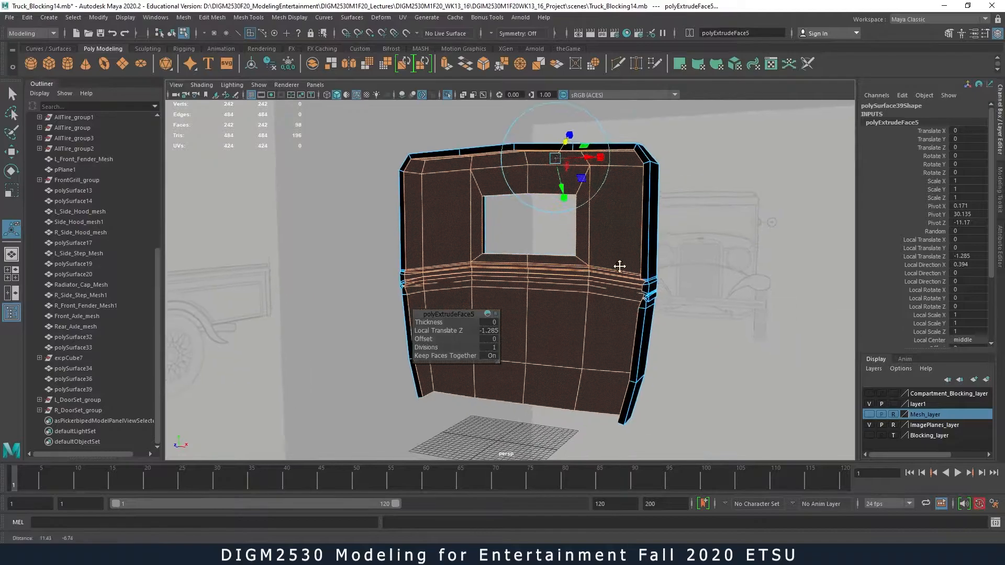
{"action": "scroll", "coordinate": [619, 267], "scroll_direction": "up", "scroll_amount": 5}
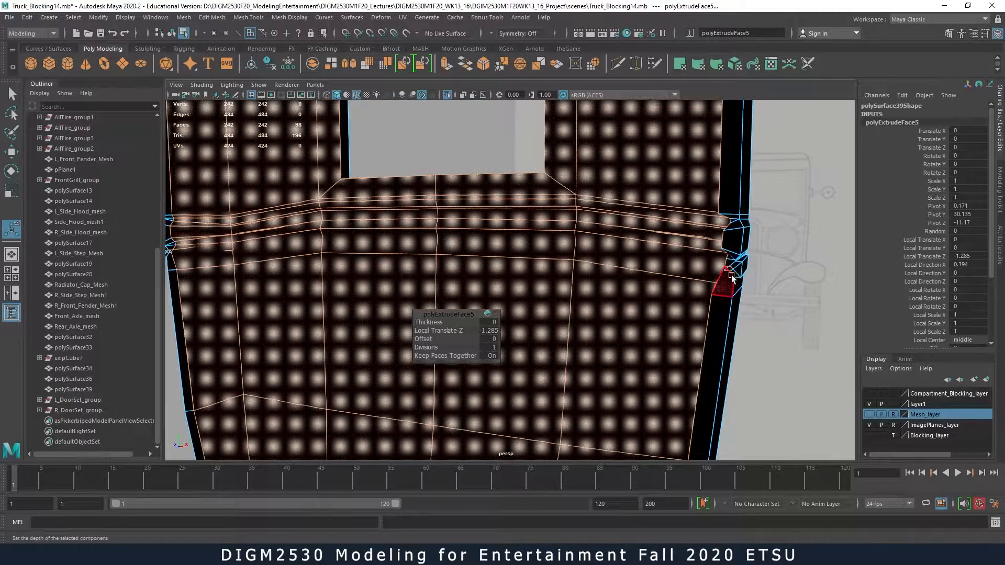
{"action": "middle_click_drag", "start_coordinate": [752, 287], "coordinate": [753, 322], "text": "alt"}
{"action": "right_click_drag", "start_coordinate": [753, 323], "coordinate": [523, 287], "text": "alt"}
{"action": "middle_click_drag", "start_coordinate": [594, 270], "coordinate": [601, 285], "text": "alt"}
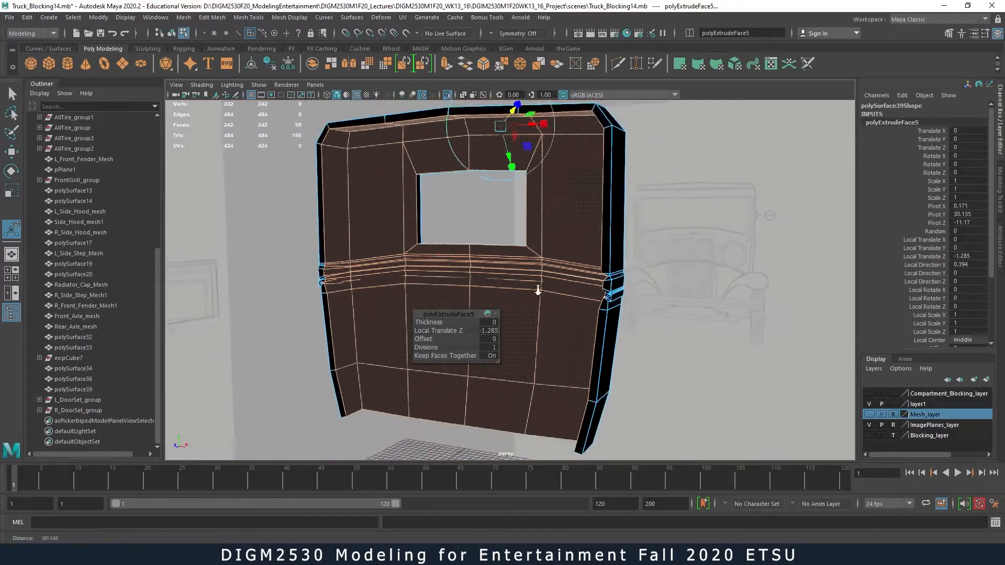
{"action": "left_click_drag", "start_coordinate": [515, 135], "coordinate": [521, 134]}
- Thin the panel further at the belt-line ridge, setting the extrusion's local Z translation to about -0.359
{"action": "scroll", "coordinate": [593, 237], "scroll_direction": "up", "scroll_amount": 10}
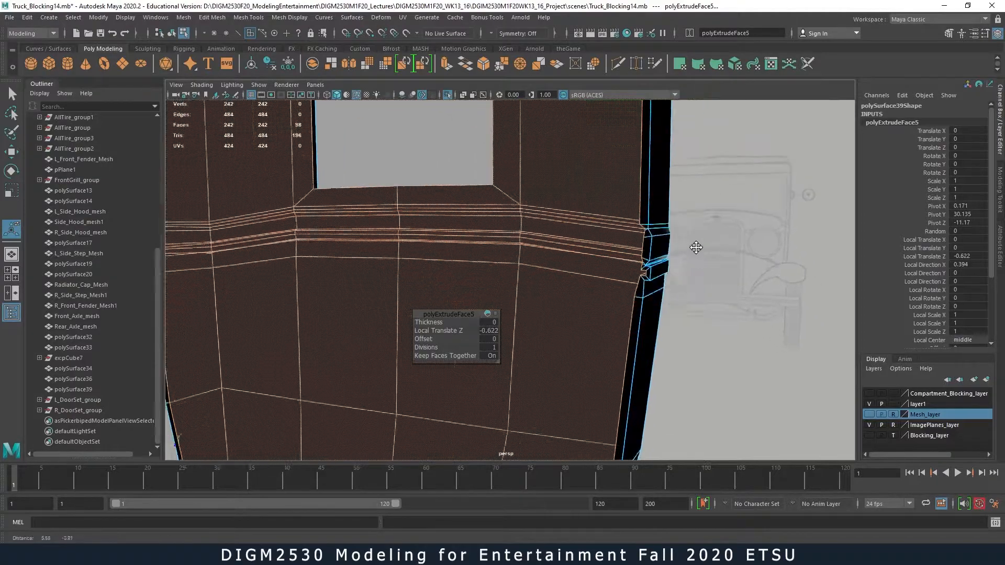
{"action": "right_click_drag", "start_coordinate": [665, 287], "coordinate": [748, 291], "text": "alt"}
{"action": "left_click_drag", "start_coordinate": [748, 291], "coordinate": [763, 337], "text": "alt"}
{"action": "left_click_drag", "start_coordinate": [754, 261], "coordinate": [714, 295], "text": "alt"}
{"action": "middle_click_drag", "start_coordinate": [718, 296], "coordinate": [732, 291]}
- Examine the thickened panel's inner side and side borders from several angles, and leave the Extrude tool
{"action": "left_click_drag", "start_coordinate": [698, 311], "coordinate": [633, 287], "text": "alt"}
{"action": "right_click_drag", "start_coordinate": [633, 288], "coordinate": [582, 310], "text": "alt"}
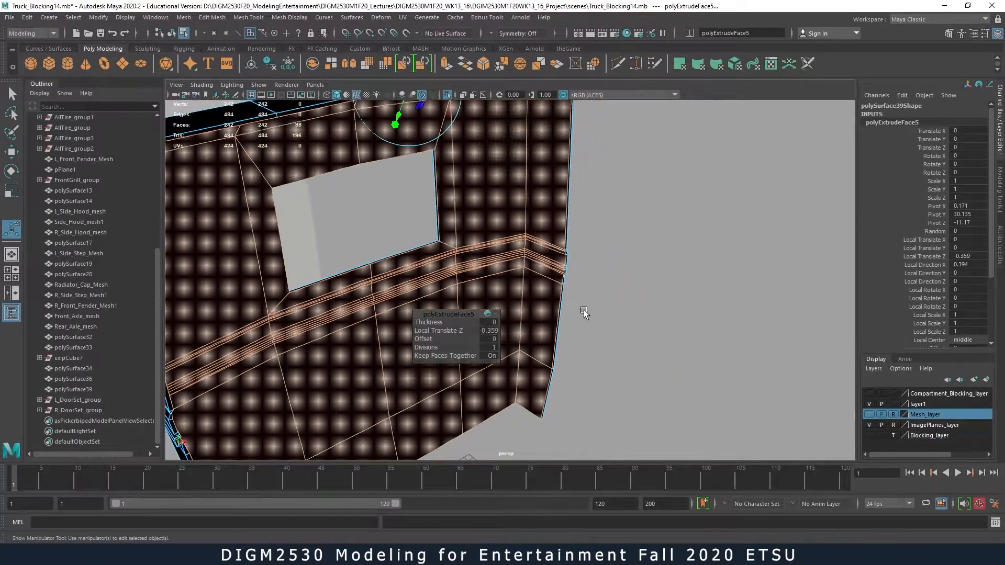
{"action": "left_click_drag", "start_coordinate": [582, 310], "coordinate": [662, 300], "text": "alt"}
{"action": "right_click_drag", "start_coordinate": [662, 300], "coordinate": [594, 305], "text": "alt"}
{"action": "left_click_drag", "start_coordinate": [594, 305], "coordinate": [618, 301], "text": "alt"}
{"action": "mouse_move", "coordinate": [564, 254]}
{"action": "left_mouse_down", "text": "alt"}
{"action": "mouse_move", "coordinate": [550, 281]}
{"action": "mouse_move", "coordinate": [581, 274]}
{"action": "mouse_move", "coordinate": [581, 246]}
{"action": "left_mouse_up", "text": "alt"}
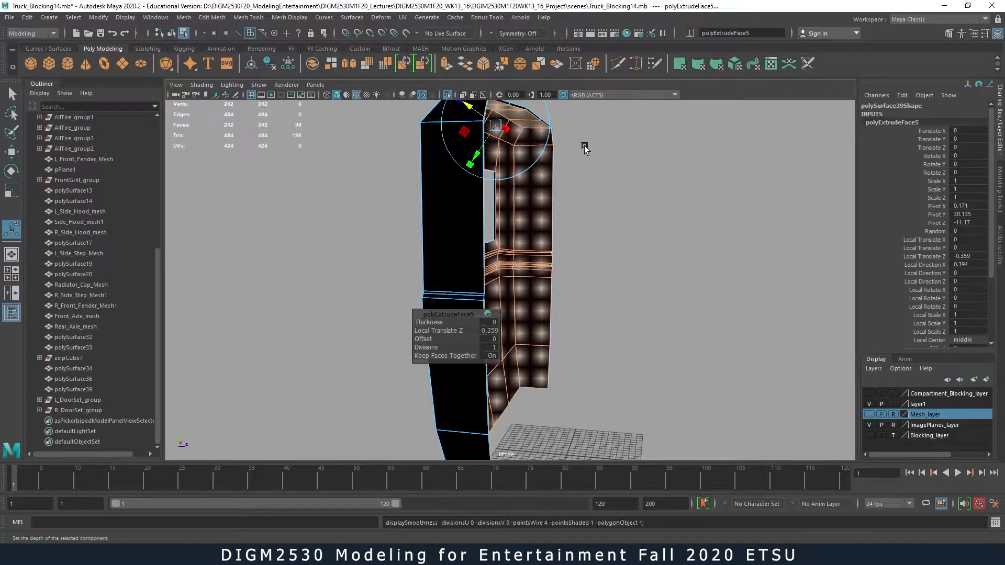
{"action": "key", "text": "q"}
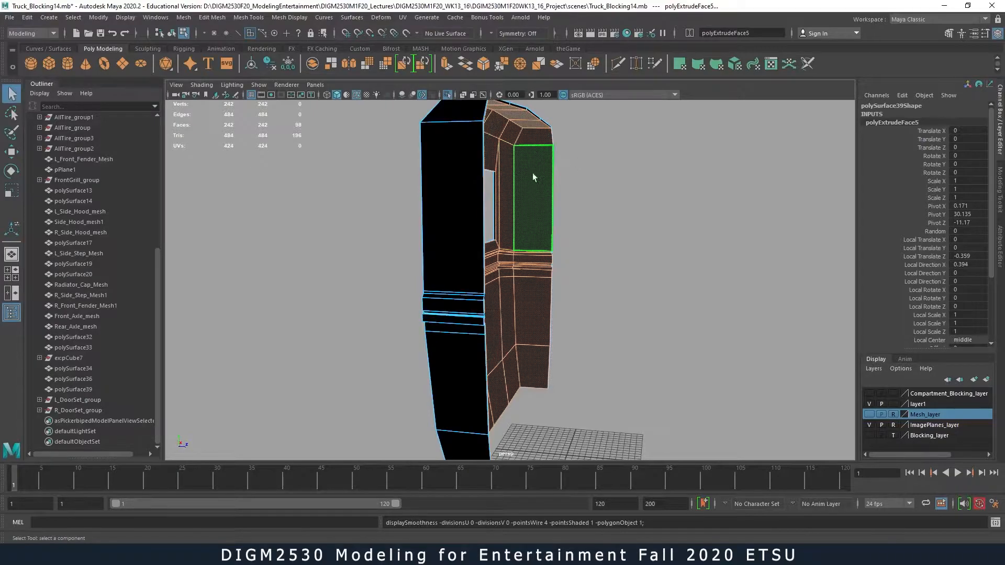
{"action": "left_click_drag", "start_coordinate": [622, 201], "coordinate": [620, 212], "text": "alt"}
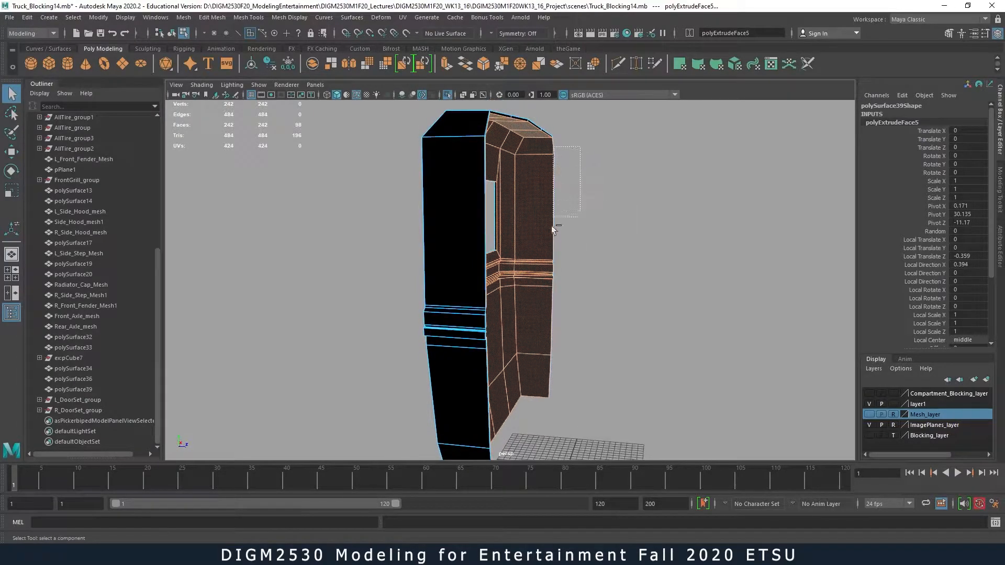
- Limit the face selection to the panel's inner wall by deselecting its side and top borders, and move it forward along Z
{"action": "left_click_drag", "start_coordinate": [533, 408], "coordinate": [460, 350], "text": "alt"}
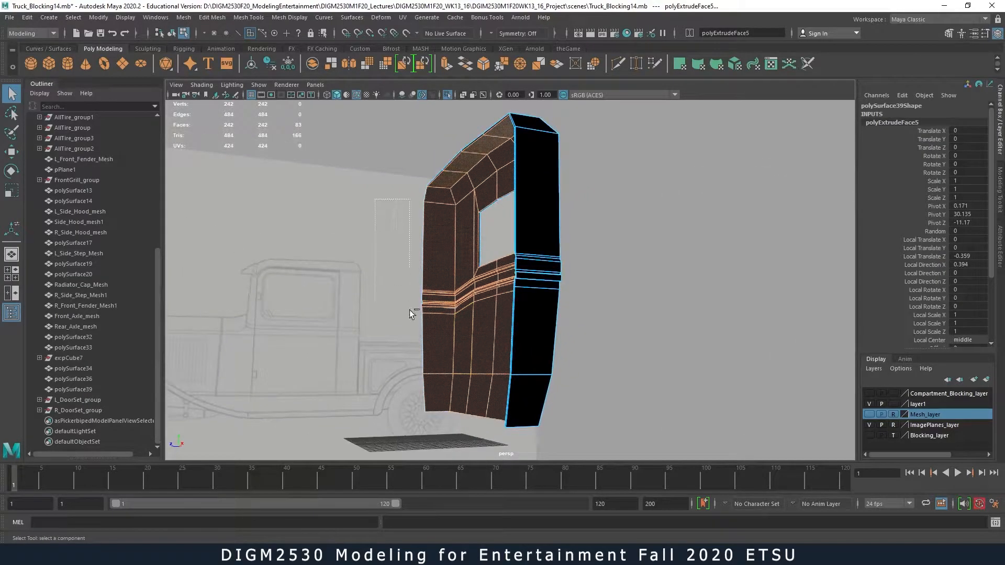
{"action": "left_click_drag", "start_coordinate": [439, 420], "coordinate": [438, 420], "text": "ctrl"}
{"action": "left_click_drag", "start_coordinate": [439, 379], "coordinate": [471, 178], "text": "alt"}
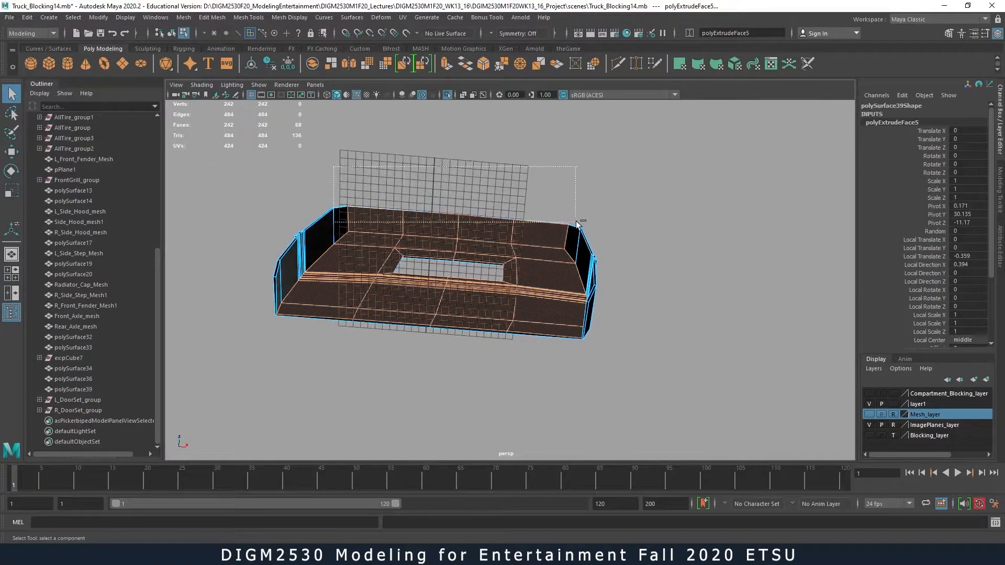
{"action": "left_click_drag", "start_coordinate": [580, 226], "coordinate": [444, 254], "text": "ctrl"}
{"action": "key", "text": "w"}
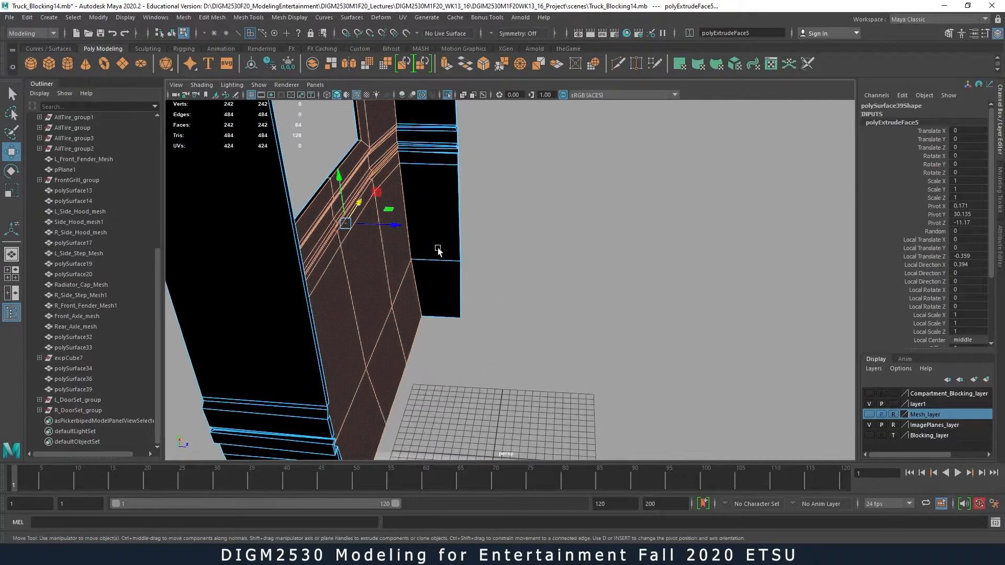
{"action": "left_click_drag", "start_coordinate": [395, 227], "coordinate": [406, 206]}
- Select the strip of faces along the panel's inner top border and lower it slightly
{"action": "left_click", "coordinate": [416, 201]}
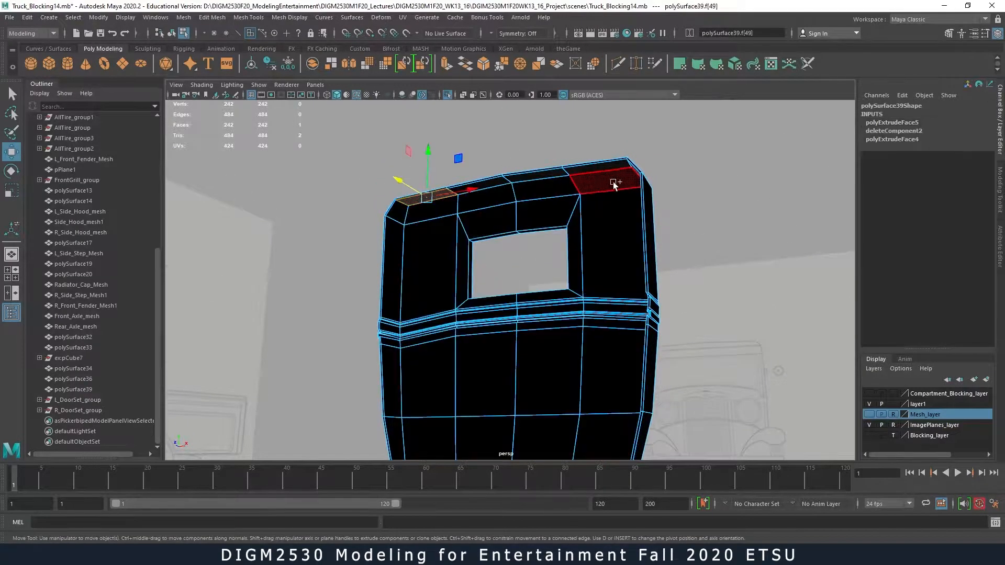
{"action": "left_click", "coordinate": [608, 165], "text": "shift"}
{"action": "left_click_drag", "start_coordinate": [509, 138], "coordinate": [509, 148]}
- Select the inner border faces down both sides of the panel and scale them slightly inward along X
{"action": "left_click", "coordinate": [393, 266]}
{"action": "left_click_drag", "start_coordinate": [413, 348], "coordinate": [411, 234], "text": "alt"}
{"action": "middle_click_drag", "start_coordinate": [411, 234], "coordinate": [410, 231], "text": "alt"}
{"action": "double_click", "coordinate": [387, 344], "text": "shift"}
{"action": "left_click_drag", "start_coordinate": [411, 334], "coordinate": [452, 352], "text": "alt"}
{"action": "middle_click_drag", "start_coordinate": [556, 295], "coordinate": [529, 384], "text": "alt"}
{"action": "left_click", "coordinate": [600, 199], "text": "shift"}
{"action": "double_click", "coordinate": [585, 407], "text": "shift"}
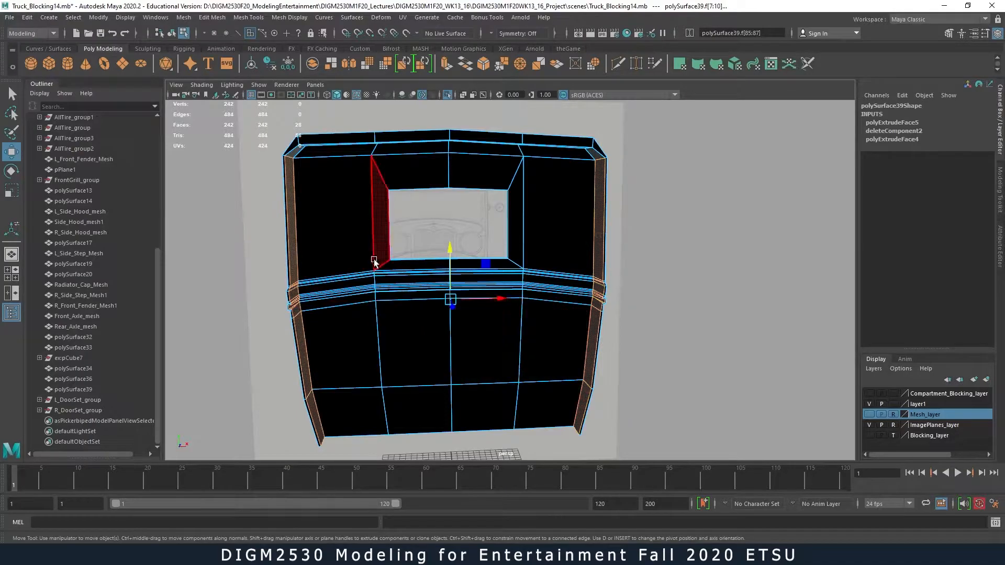
{"action": "key", "text": "r"}
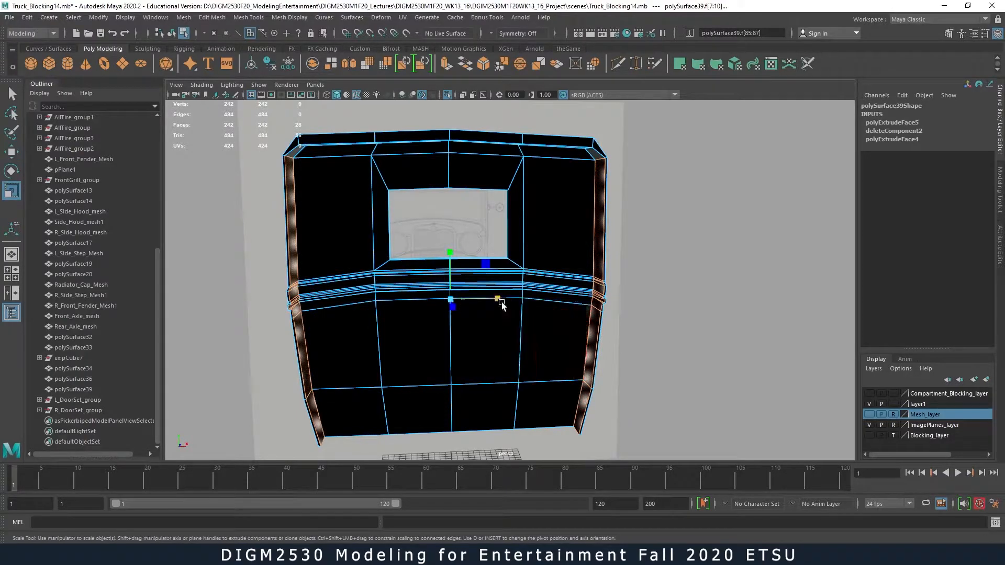
{"action": "left_click_drag", "start_coordinate": [499, 301], "coordinate": [496, 301]}
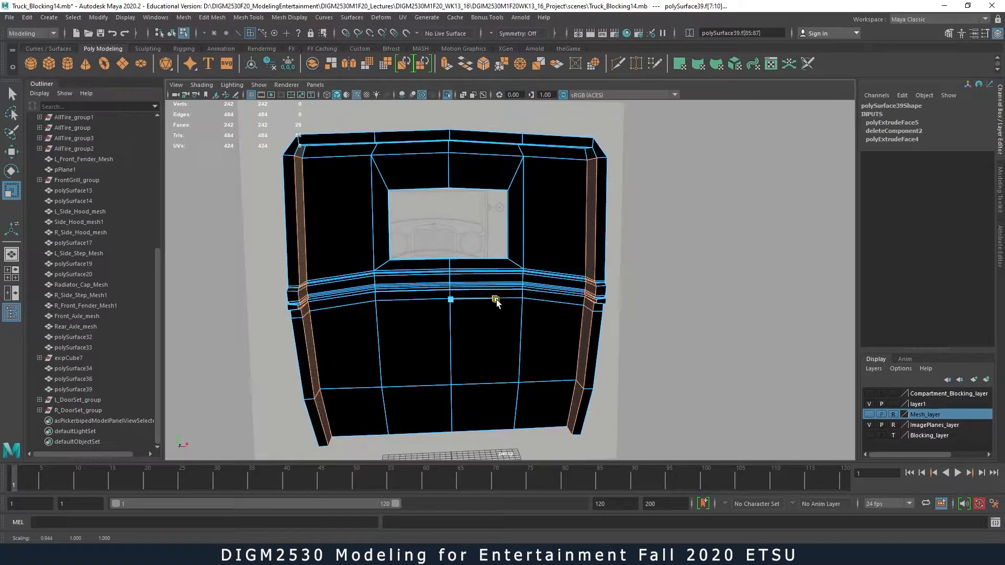
{"action": "left_click_drag", "start_coordinate": [496, 301], "coordinate": [496, 300]}
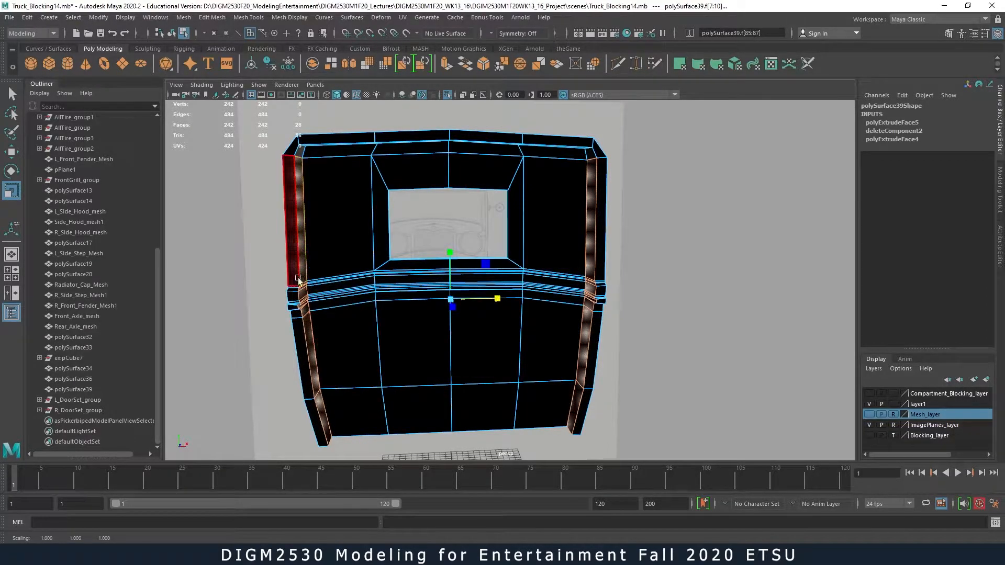
- Examine the widened side borders and the window surround from inside and outside the panel
{"action": "left_click_drag", "start_coordinate": [668, 309], "coordinate": [627, 314], "text": "alt"}
{"action": "right_click_drag", "start_coordinate": [627, 314], "coordinate": [732, 344], "text": "alt"}
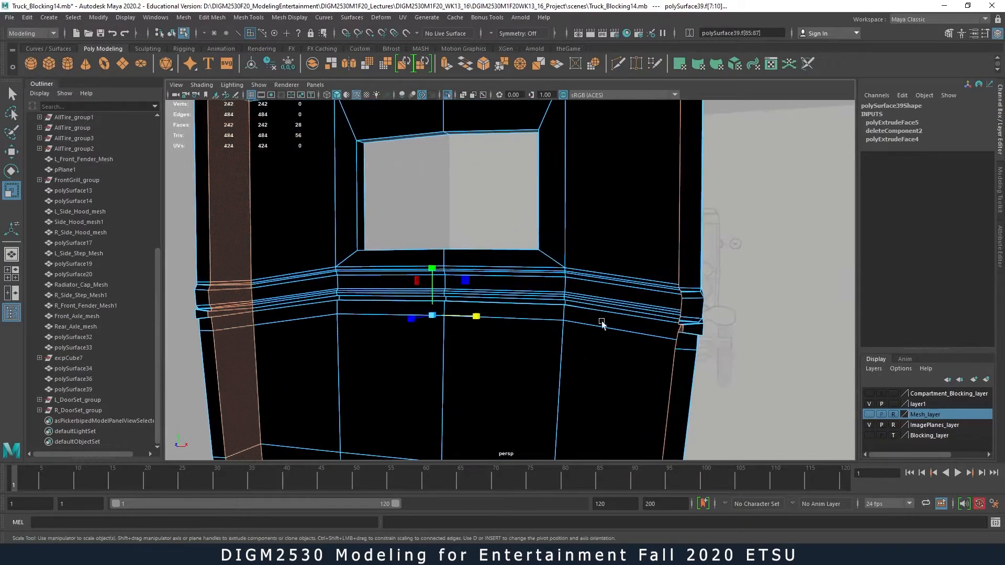
{"action": "right_click_drag", "start_coordinate": [359, 316], "coordinate": [258, 301], "text": "alt"}
{"action": "left_click_drag", "start_coordinate": [320, 307], "coordinate": [383, 321], "text": "alt"}
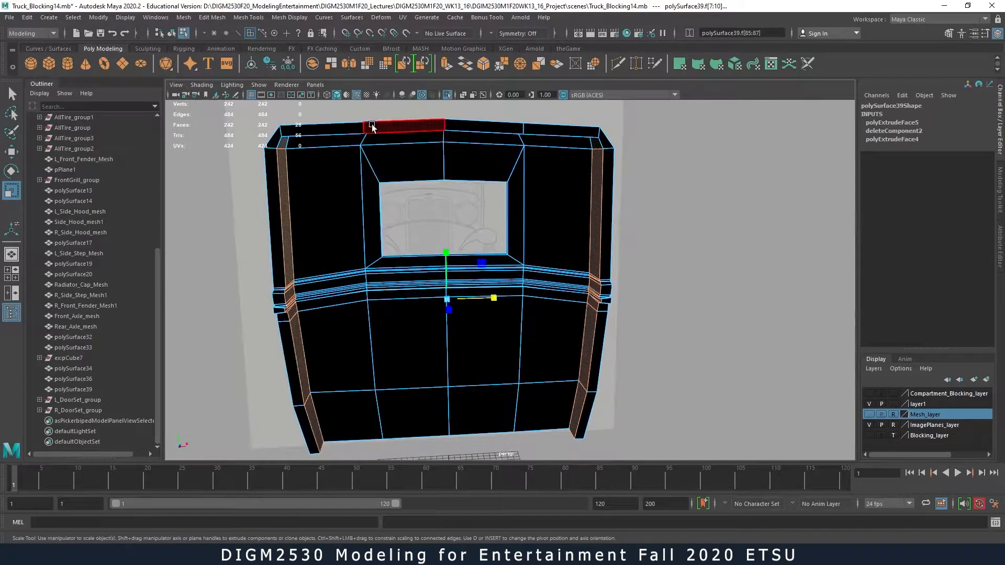
{"action": "left_click_drag", "start_coordinate": [699, 325], "coordinate": [426, 330], "text": "alt"}
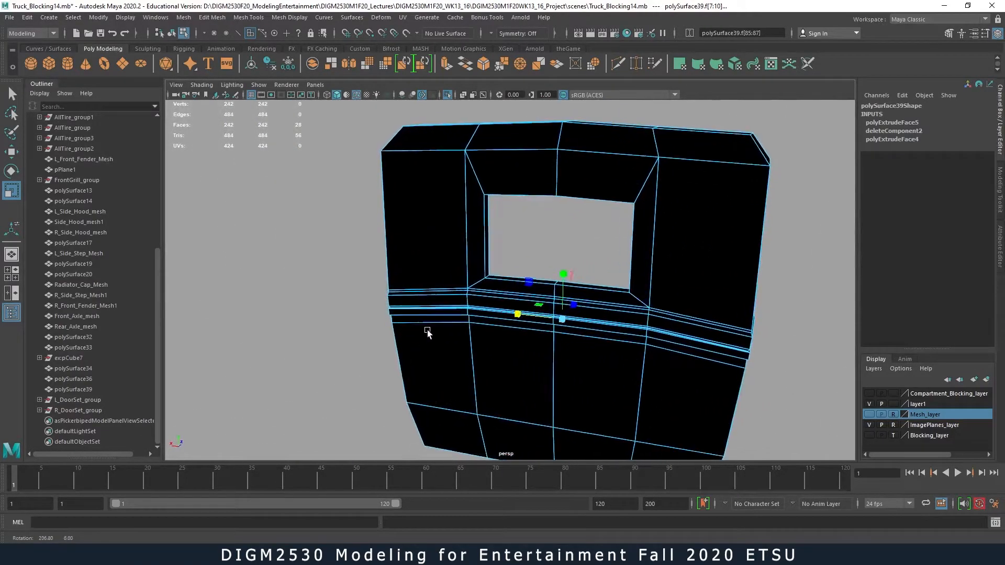
{"action": "right_click_drag", "start_coordinate": [428, 329], "coordinate": [476, 330], "text": "alt"}
{"action": "left_click_drag", "start_coordinate": [475, 331], "coordinate": [417, 302], "text": "alt"}
{"action": "right_click_drag", "start_coordinate": [504, 229], "coordinate": [360, 240], "text": "alt"}
{"action": "mouse_move", "coordinate": [483, 285]}
{"action": "left_mouse_down", "text": "alt"}
{"action": "mouse_move", "coordinate": [524, 292]}
{"action": "mouse_move", "coordinate": [471, 288]}
{"action": "left_mouse_up", "text": "alt"}
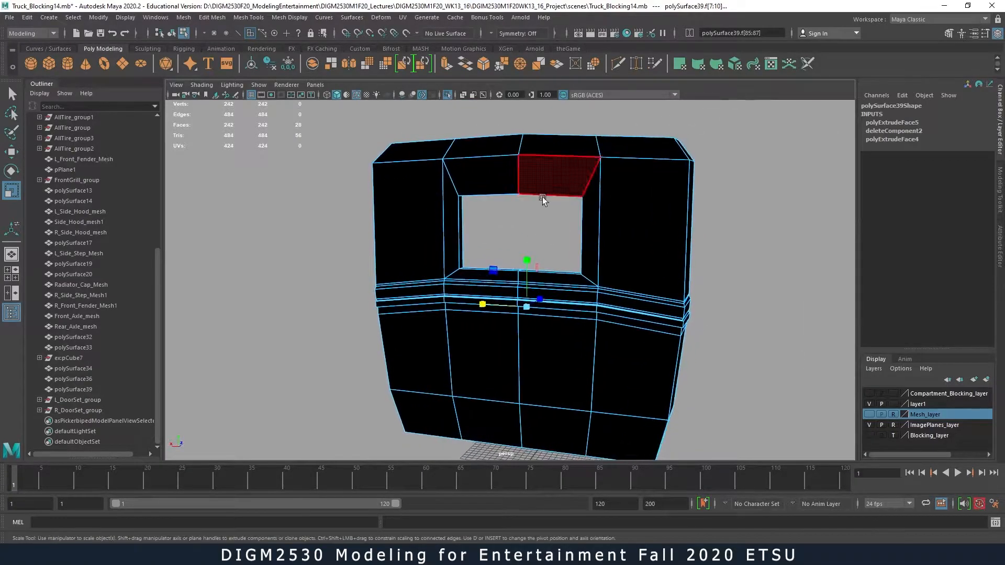
- Straighten the window opening's top edge by scaling its vertices flat vertically in the front view
{"action": "right_click_drag", "start_coordinate": [529, 215], "coordinate": [528, 201]}
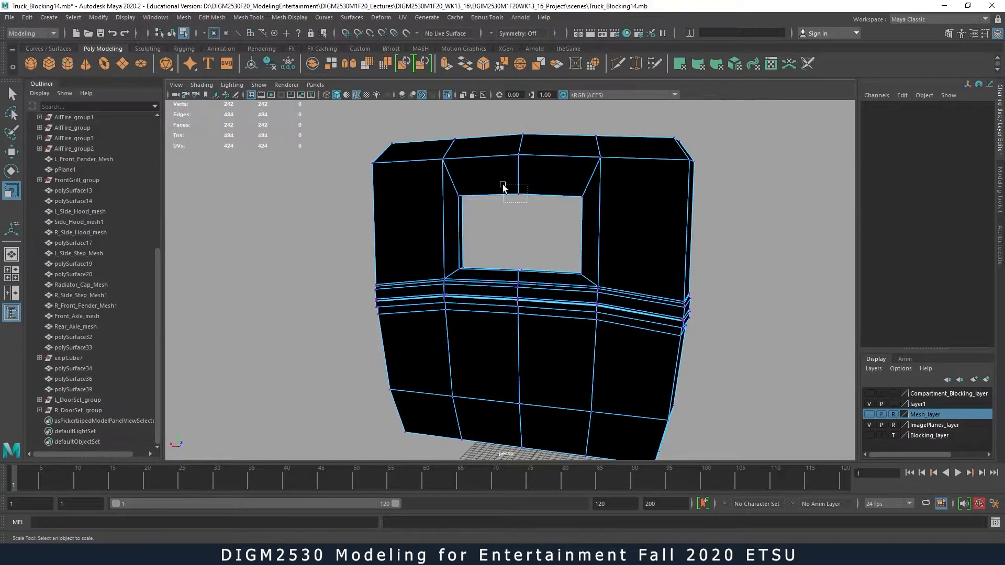
{"action": "left_click_drag", "start_coordinate": [503, 187], "coordinate": [502, 186]}
{"action": "key", "text": "space"}
{"action": "key", "text": "space"}
{"action": "right_click_drag", "start_coordinate": [429, 341], "coordinate": [570, 345], "text": "alt"}
{"action": "middle_click_drag", "start_coordinate": [506, 351], "coordinate": [495, 440], "text": "alt"}
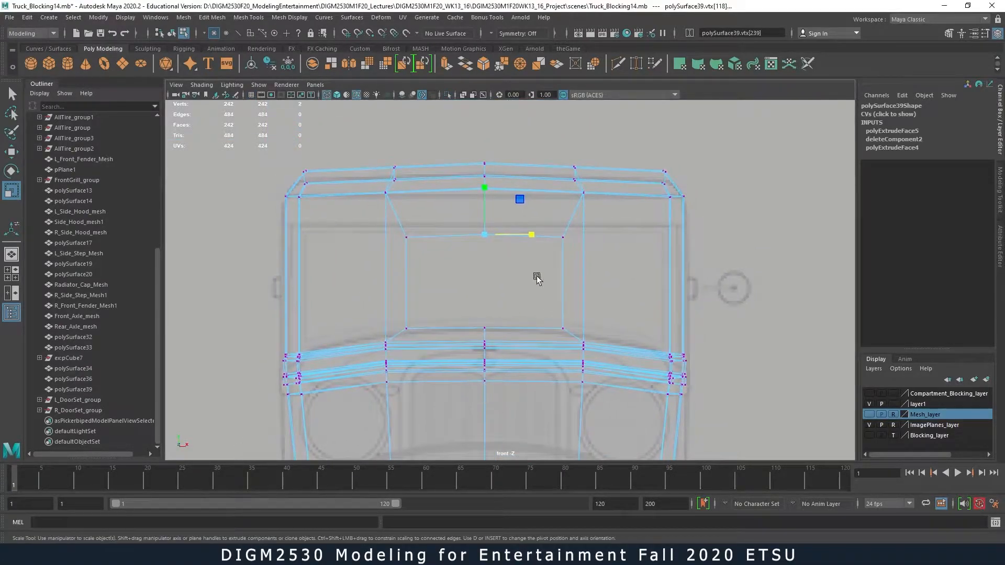
{"action": "left_click", "coordinate": [404, 235], "text": "shift"}
{"action": "left_click_drag", "start_coordinate": [482, 189], "coordinate": [463, 381]}
- Flatten the window opening's bottom edge horizontally and align its side edges vertically by scaling their vertices
{"action": "left_click_drag", "start_coordinate": [398, 321], "coordinate": [572, 334]}
{"action": "left_click_drag", "start_coordinate": [485, 282], "coordinate": [467, 437]}
{"action": "left_click_drag", "start_coordinate": [558, 219], "coordinate": [573, 338]}
{"action": "left_click_drag", "start_coordinate": [601, 280], "coordinate": [392, 335]}
{"action": "left_click_drag", "start_coordinate": [442, 285], "coordinate": [388, 281]}
- Preview the panel smoothed and reverse its normals in object mode, checking the rounded window opening
{"action": "key", "text": "3"}
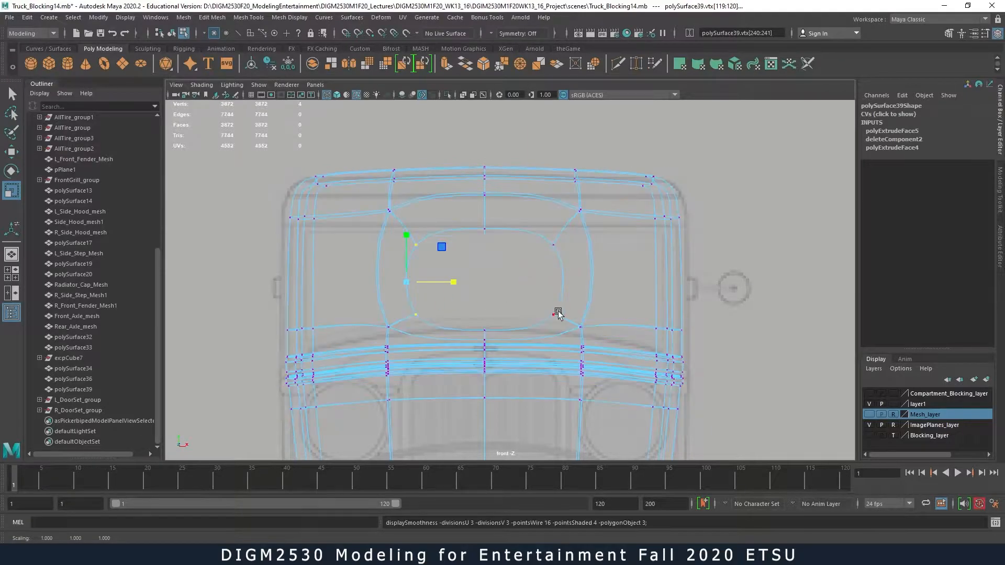
{"action": "key", "text": "space"}
{"action": "left_click_drag", "start_coordinate": [671, 238], "coordinate": [608, 290], "text": "alt"}
{"action": "right_click_drag", "start_coordinate": [607, 242], "coordinate": [645, 228]}
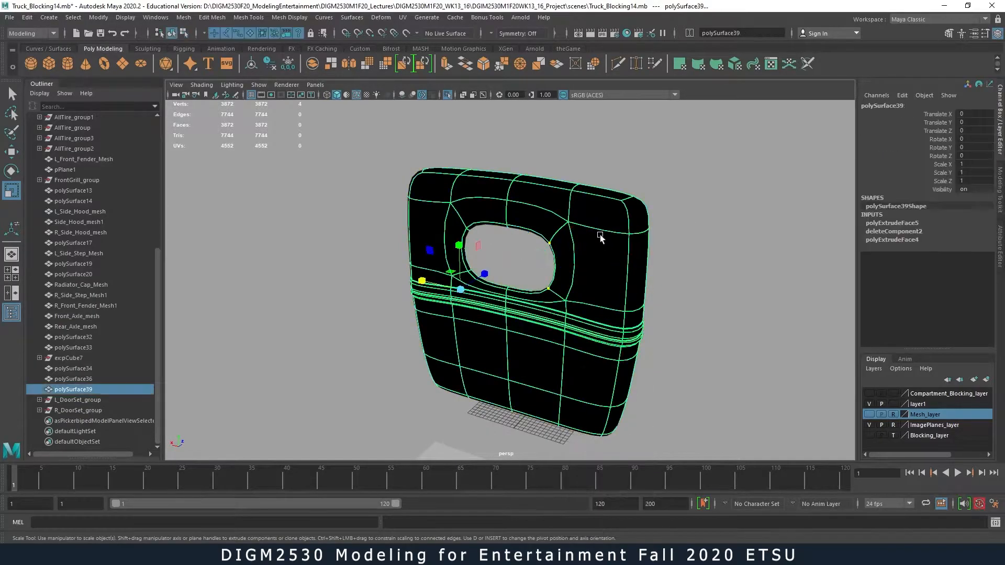
{"action": "left_click", "coordinate": [289, 17]}
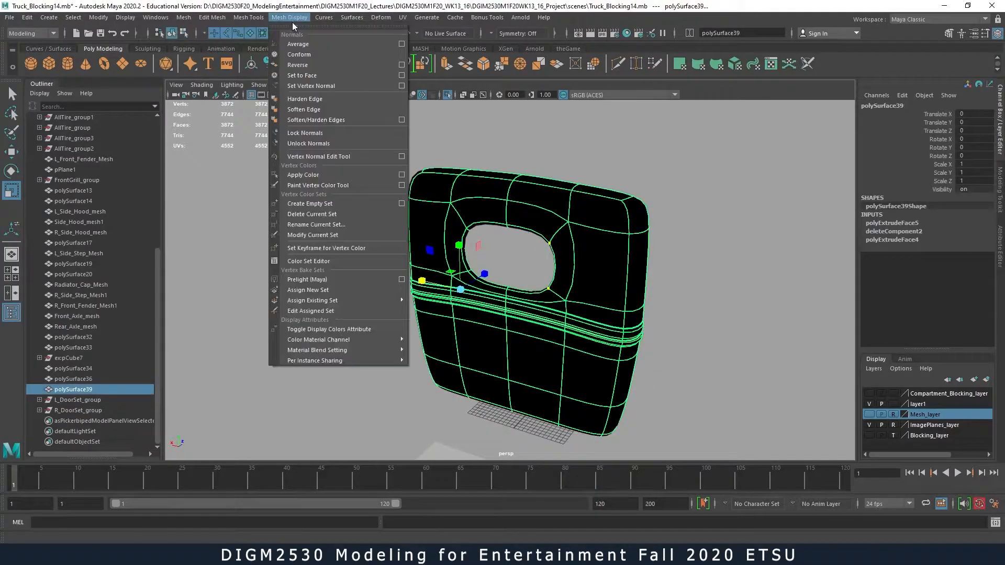
{"action": "left_click", "coordinate": [305, 68]}
{"action": "left_click_drag", "start_coordinate": [717, 299], "coordinate": [729, 322], "text": "alt"}
{"action": "left_click", "coordinate": [728, 322]}
{"action": "left_click_drag", "start_coordinate": [687, 283], "coordinate": [624, 344], "text": "alt"}
{"action": "right_click_drag", "start_coordinate": [625, 344], "coordinate": [676, 288], "text": "alt"}
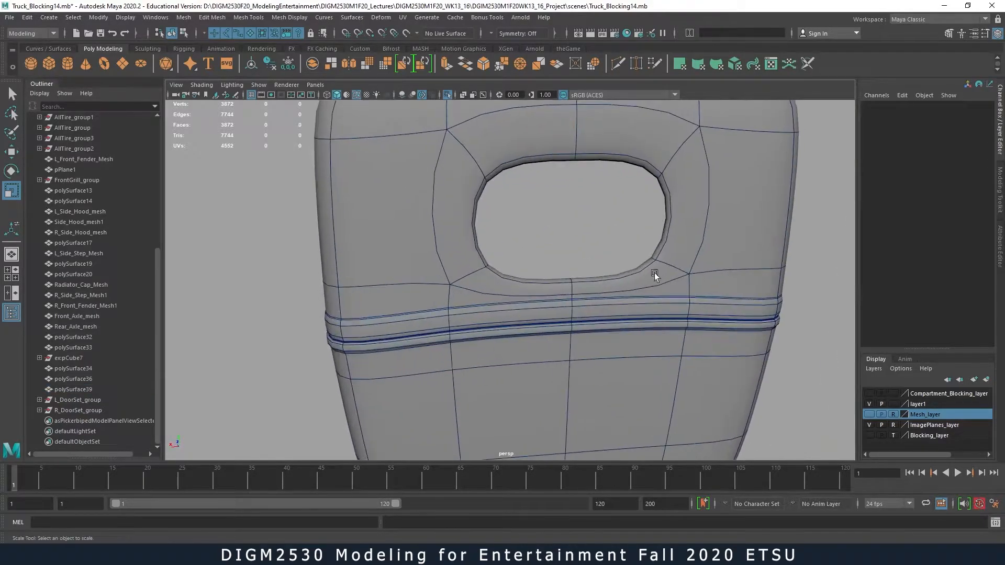
- Return the panel to unsmoothed display and insert Multi-Cut edge loops close around the window opening on both sides of the panel
{"action": "left_click", "coordinate": [695, 235]}
{"action": "key", "text": "1"}
{"action": "left_click_drag", "start_coordinate": [696, 260], "coordinate": [658, 237], "text": "alt"}
{"action": "right_click_drag", "start_coordinate": [650, 204], "coordinate": [591, 204], "text": "shift"}
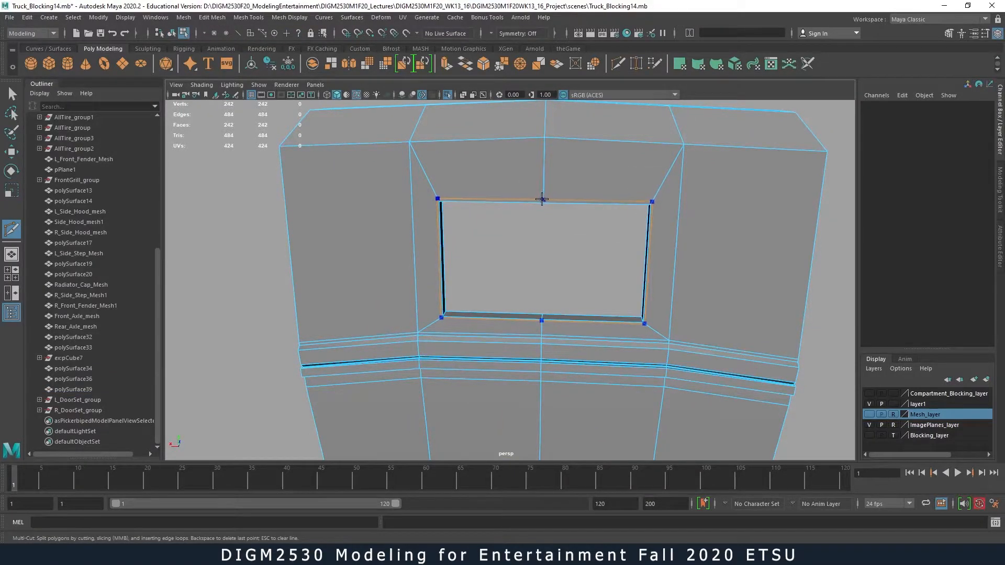
{"action": "left_click", "coordinate": [541, 200], "text": "ctrl"}
{"action": "left_click_drag", "start_coordinate": [561, 221], "coordinate": [362, 220], "text": "alt"}
{"action": "right_click_drag", "start_coordinate": [362, 221], "coordinate": [542, 225], "text": "alt"}
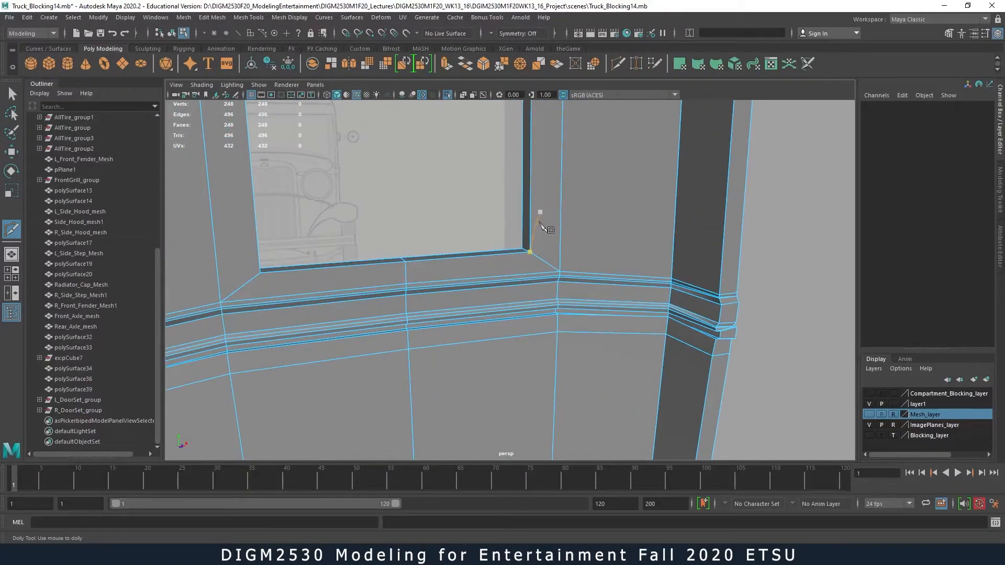
{"action": "left_click", "coordinate": [532, 253], "text": "ctrl"}
{"action": "left_click_drag", "start_coordinate": [528, 269], "coordinate": [547, 293], "text": "alt"}
{"action": "right_click_drag", "start_coordinate": [550, 292], "coordinate": [738, 268], "text": "alt"}
{"action": "middle_click_drag", "start_coordinate": [547, 228], "coordinate": [625, 326], "text": "alt"}
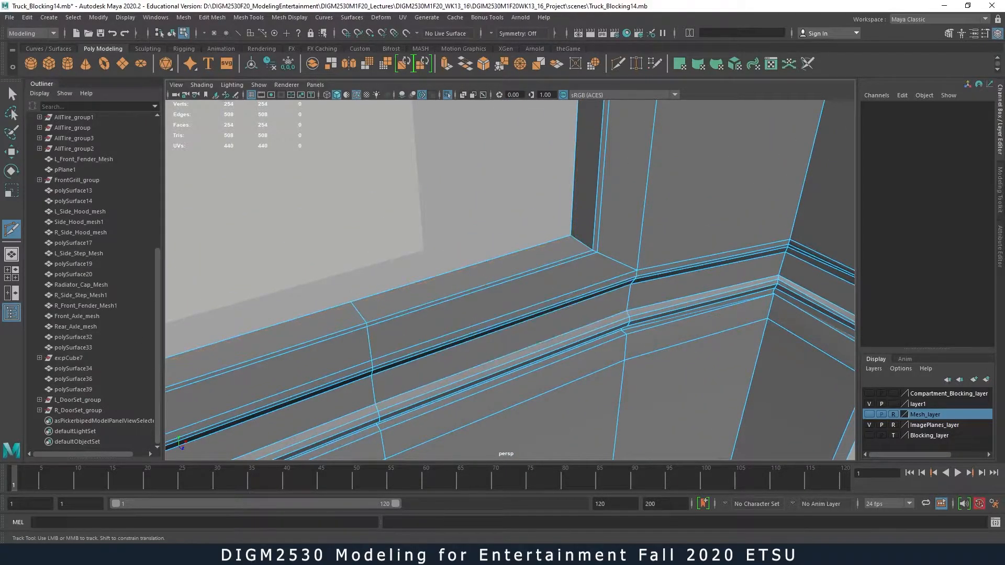
{"action": "left_click_drag", "start_coordinate": [0, 131], "coordinate": [386, 77]}
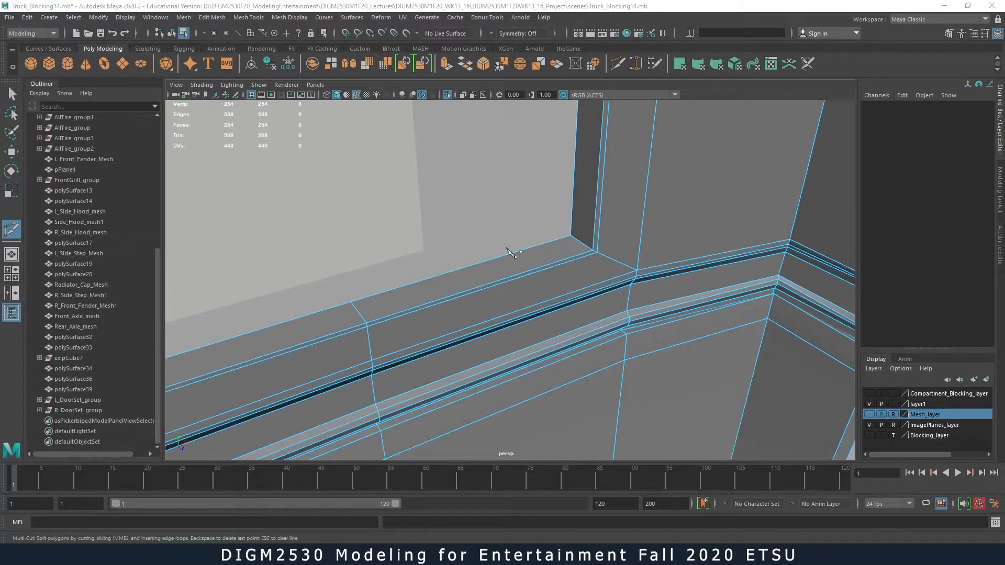
- Select the ring of faces lining the window opening and extrude it inward with a local Z translation of 0.671
{"action": "right_click_drag", "start_coordinate": [580, 243], "coordinate": [579, 269]}
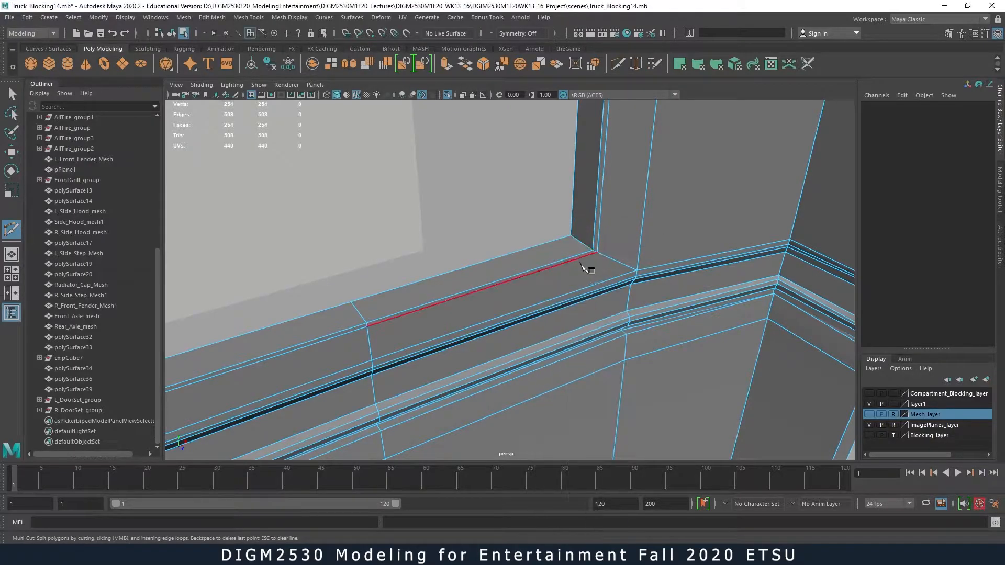
{"action": "key", "text": "q"}
{"action": "left_click", "coordinate": [570, 250]}
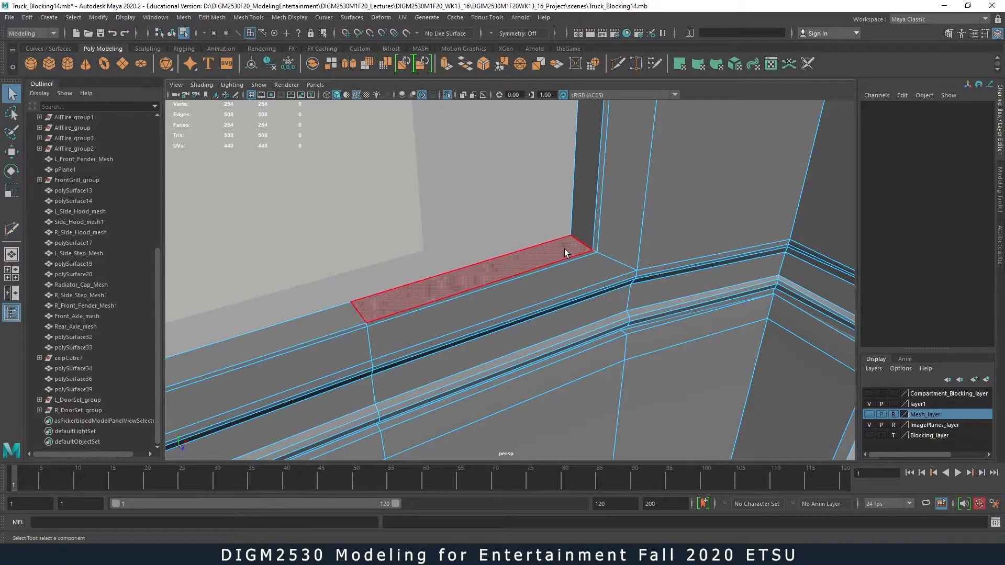
{"action": "left_click", "coordinate": [564, 249]}
{"action": "double_click", "coordinate": [341, 318], "text": "shift"}
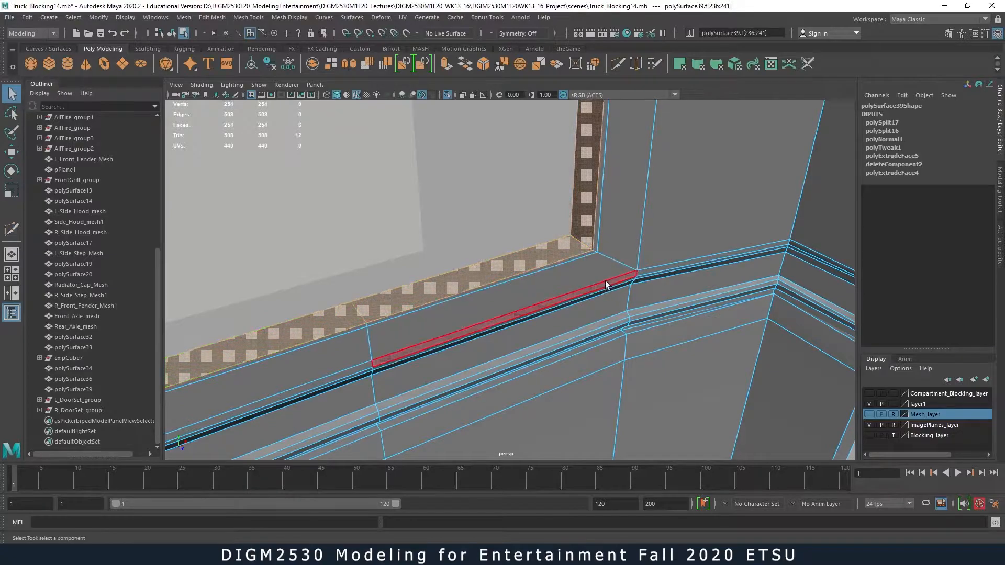
{"action": "scroll", "coordinate": [607, 286], "scroll_direction": "down", "scroll_amount": 5}
{"action": "right_click_drag", "start_coordinate": [528, 270], "coordinate": [531, 297], "text": "shift"}
{"action": "left_click_drag", "start_coordinate": [514, 227], "coordinate": [475, 265]}
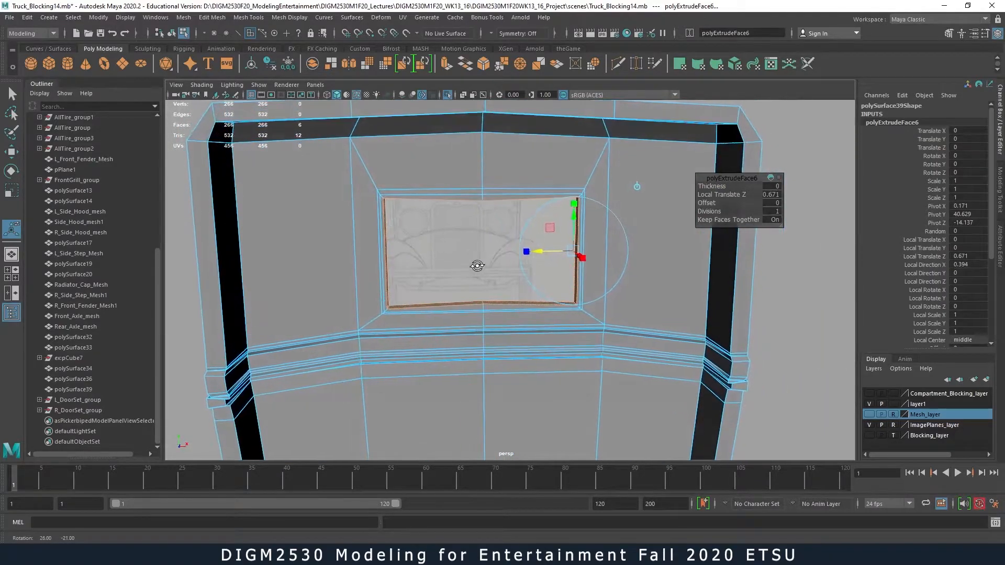
- Raise the extruded frame's top middle vertices and lower its bottom middle vertices level with the corners in the front view
{"action": "scroll", "coordinate": [489, 220], "scroll_direction": "up", "scroll_amount": 2}
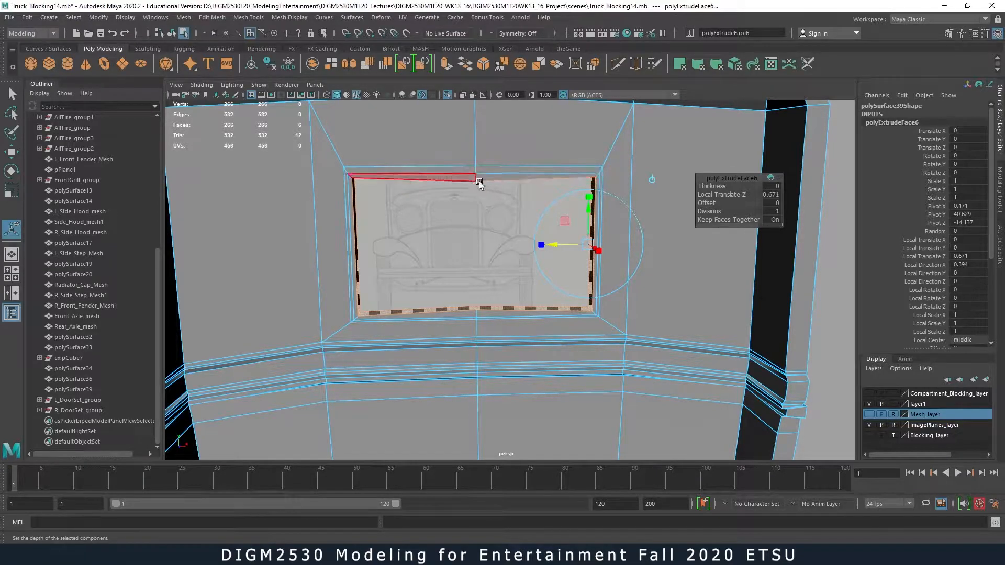
{"action": "right_click_drag", "start_coordinate": [487, 179], "coordinate": [444, 181]}
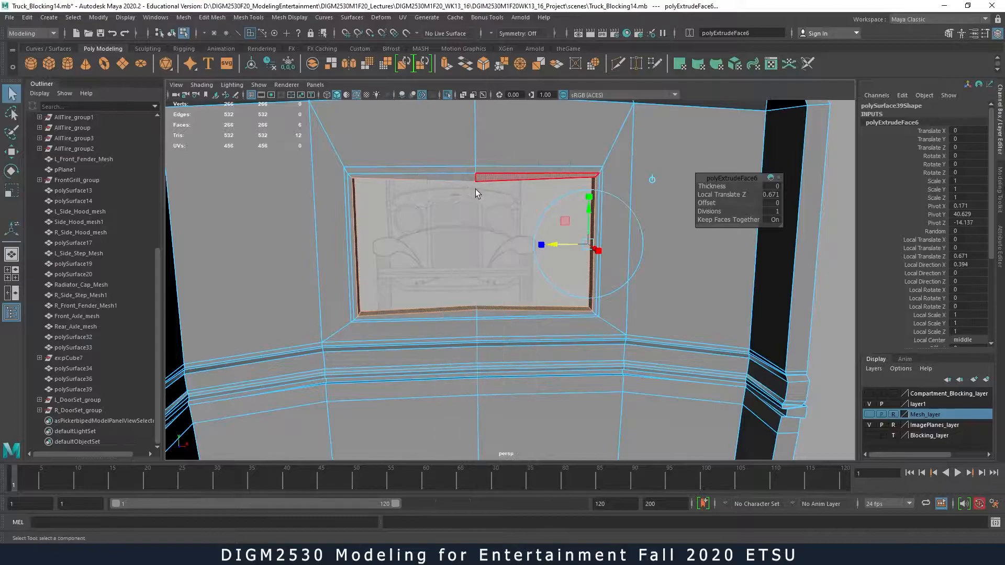
{"action": "mouse_move", "coordinate": [485, 188]}
{"action": "left_mouse_down"}
{"action": "mouse_move", "coordinate": [468, 178]}
{"action": "mouse_move", "coordinate": [480, 193]}
{"action": "left_mouse_up"}
{"action": "key", "text": "space"}
{"action": "key", "text": "space"}
{"action": "right_click_drag", "start_coordinate": [346, 314], "coordinate": [755, 301], "text": "alt"}
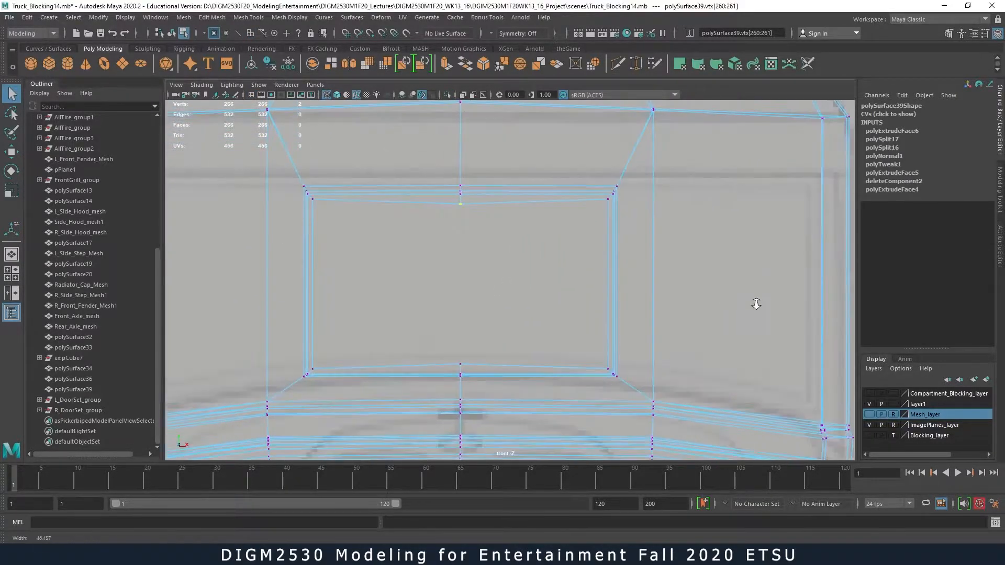
{"action": "key", "text": "w"}
{"action": "left_click_drag", "start_coordinate": [459, 176], "coordinate": [461, 174]}
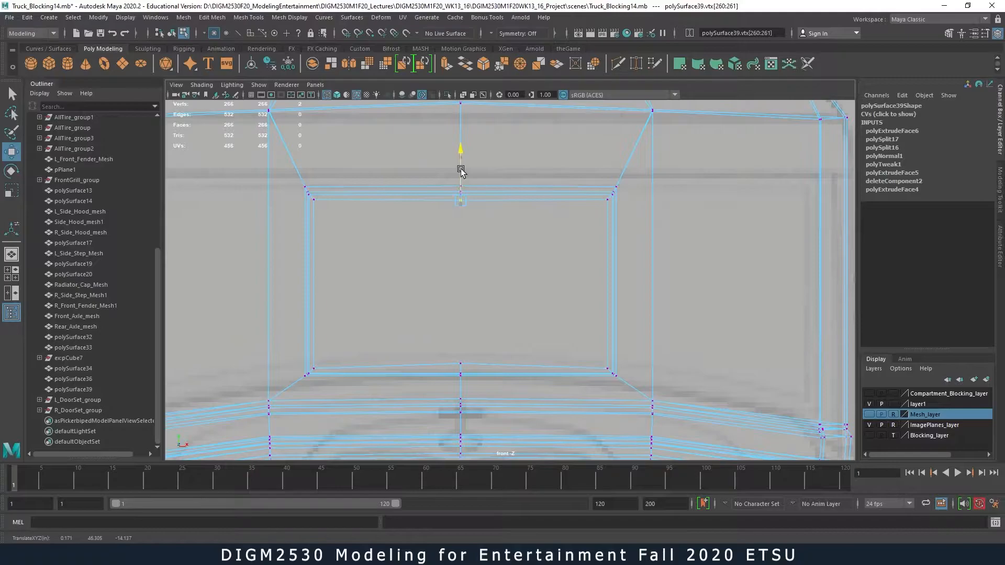
{"action": "left_click_drag", "start_coordinate": [461, 171], "coordinate": [462, 173]}
{"action": "left_click_drag", "start_coordinate": [444, 356], "coordinate": [473, 367]}
{"action": "left_click_drag", "start_coordinate": [460, 323], "coordinate": [460, 330]}
- Flatten the window frame's bottom and top inner edges by scaling their vertices vertically, and return to object mode
{"action": "left_click_drag", "start_coordinate": [313, 363], "coordinate": [608, 373]}
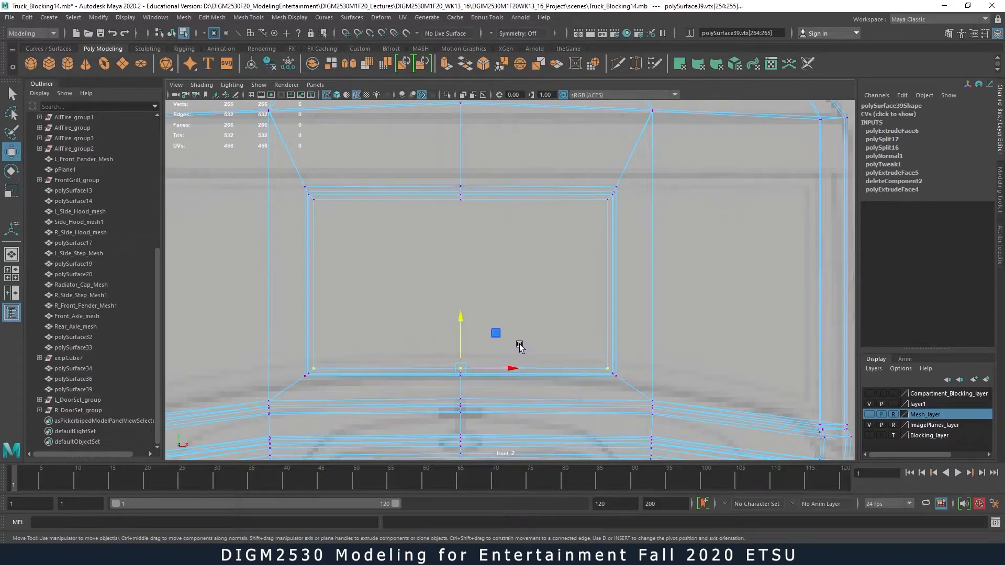
{"action": "key", "text": "r"}
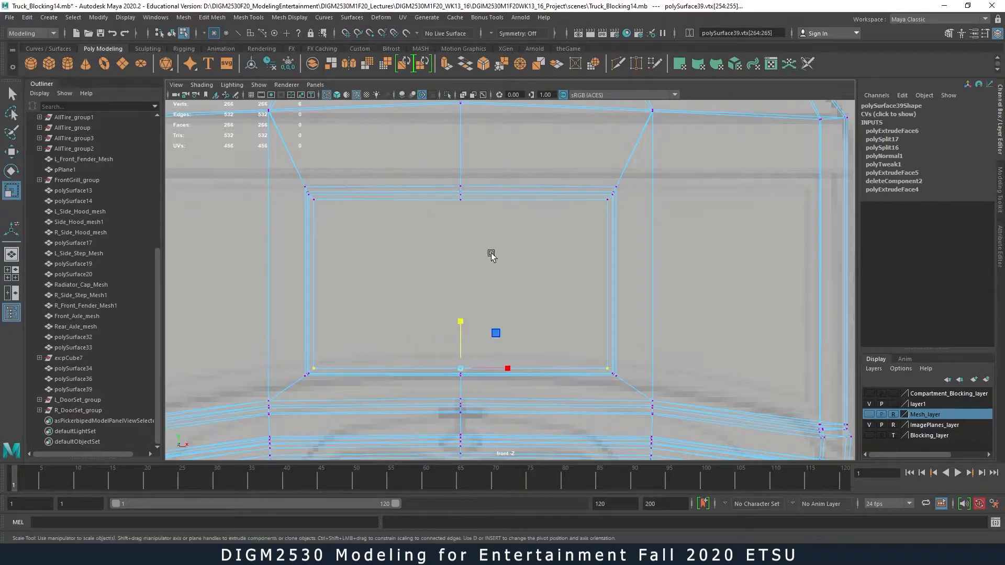
{"action": "left_click_drag", "start_coordinate": [580, 214], "coordinate": [308, 196]}
{"action": "left_click_drag", "start_coordinate": [462, 152], "coordinate": [460, 406]}
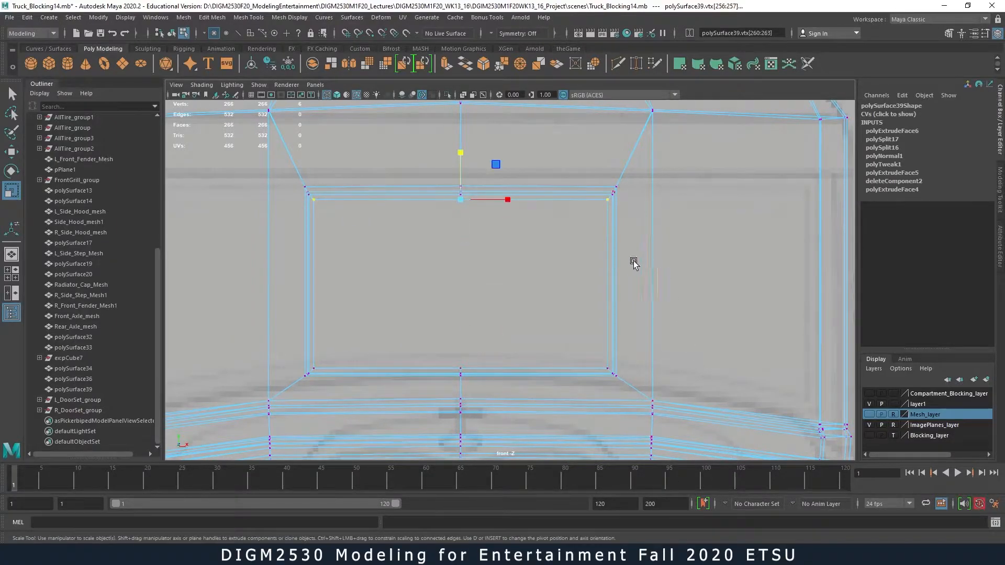
{"action": "right_click_drag", "start_coordinate": [608, 183], "coordinate": [642, 160]}
- In the perspective view, select the narrow ring of faces around the window frame and move it slightly along Z
{"action": "key", "text": "space"}
{"action": "key", "text": "space"}
{"action": "mouse_move", "coordinate": [588, 223]}
{"action": "left_mouse_down", "text": "alt"}
{"action": "mouse_move", "coordinate": [622, 248]}
{"action": "mouse_move", "coordinate": [603, 284]}
{"action": "left_mouse_up", "text": "alt"}
{"action": "right_click_drag", "start_coordinate": [603, 284], "coordinate": [706, 315], "text": "alt"}
{"action": "left_click_drag", "start_coordinate": [562, 299], "coordinate": [565, 298], "text": "alt"}
{"action": "right_click_drag", "start_coordinate": [572, 299], "coordinate": [572, 310]}
{"action": "left_click", "coordinate": [569, 298]}
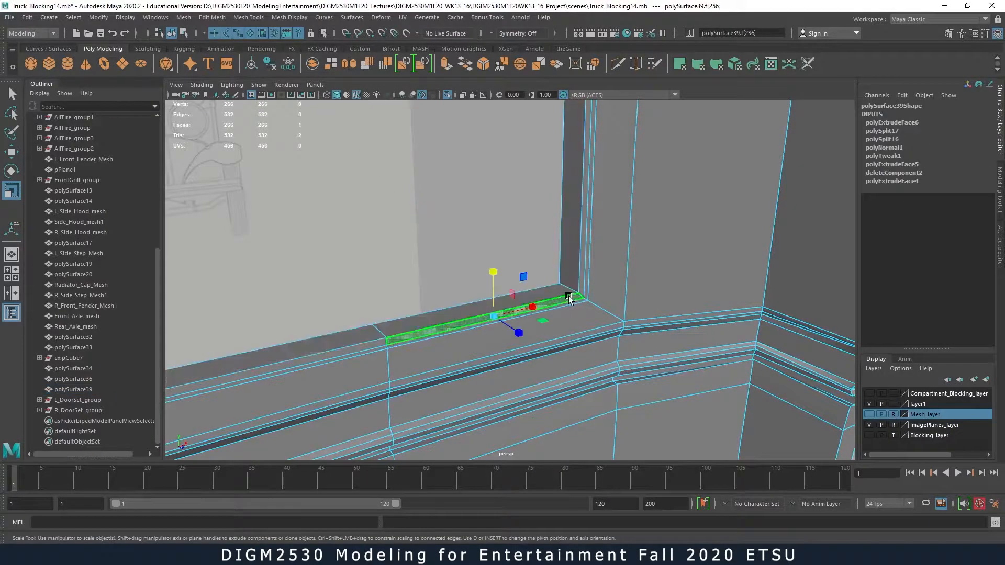
{"action": "double_click", "coordinate": [582, 285]}
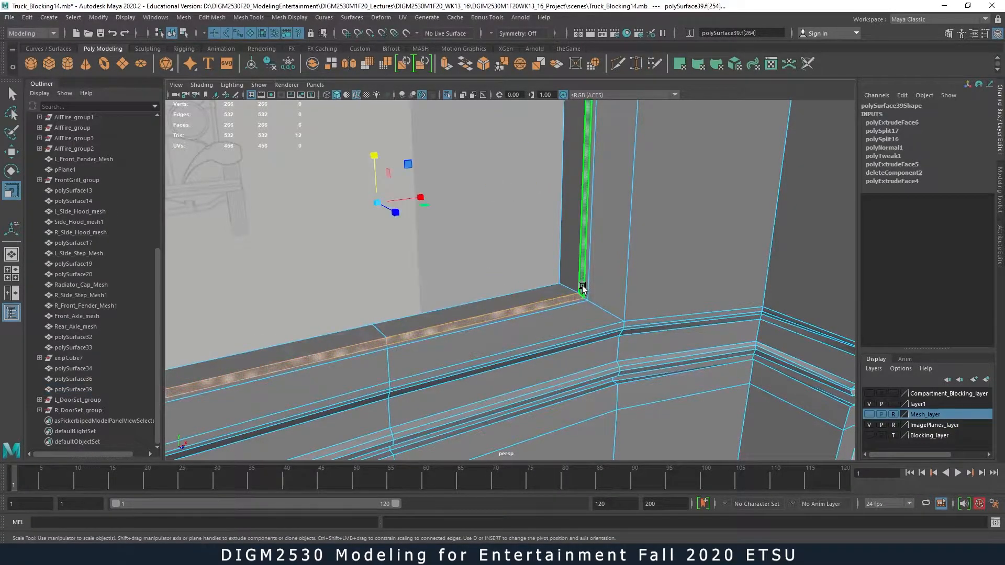
{"action": "key", "text": "w"}
{"action": "middle_click_drag", "start_coordinate": [397, 216], "coordinate": [395, 214]}
{"action": "left_click_drag", "start_coordinate": [395, 213], "coordinate": [396, 214]}
- Adjust the frame's face ring slightly along Z and check the window in smoothed preview before returning to unsmoothed display
{"action": "left_click_drag", "start_coordinate": [547, 297], "coordinate": [613, 294], "text": "alt"}
{"action": "middle_click_drag", "start_coordinate": [513, 272], "coordinate": [578, 225], "text": "alt"}
{"action": "right_click_drag", "start_coordinate": [544, 285], "coordinate": [576, 292], "text": "alt"}
{"action": "middle_click_drag", "start_coordinate": [581, 288], "coordinate": [695, 219], "text": "alt"}
{"action": "right_click_drag", "start_coordinate": [695, 219], "coordinate": [695, 248], "text": "alt"}
{"action": "right_click_drag", "start_coordinate": [603, 253], "coordinate": [551, 252], "text": "alt"}
{"action": "mouse_move", "coordinate": [551, 252]}
{"action": "left_mouse_down", "text": "alt"}
{"action": "mouse_move", "coordinate": [580, 267]}
{"action": "mouse_move", "coordinate": [566, 254]}
{"action": "left_mouse_up", "text": "alt"}
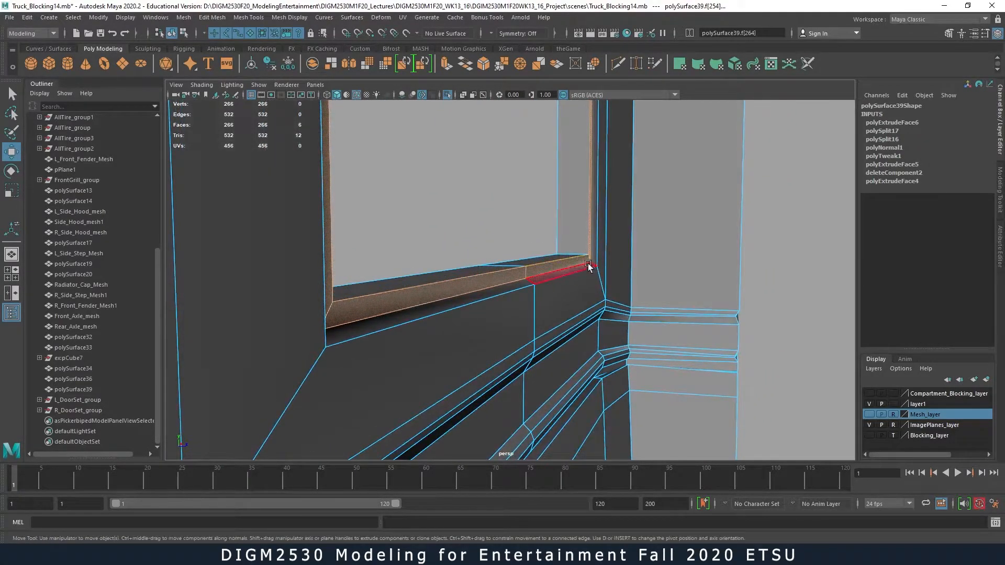
{"action": "right_click_drag", "start_coordinate": [617, 256], "coordinate": [485, 252], "text": "alt"}
{"action": "left_click_drag", "start_coordinate": [484, 251], "coordinate": [571, 231], "text": "alt"}
{"action": "left_click_drag", "start_coordinate": [564, 148], "coordinate": [563, 149]}
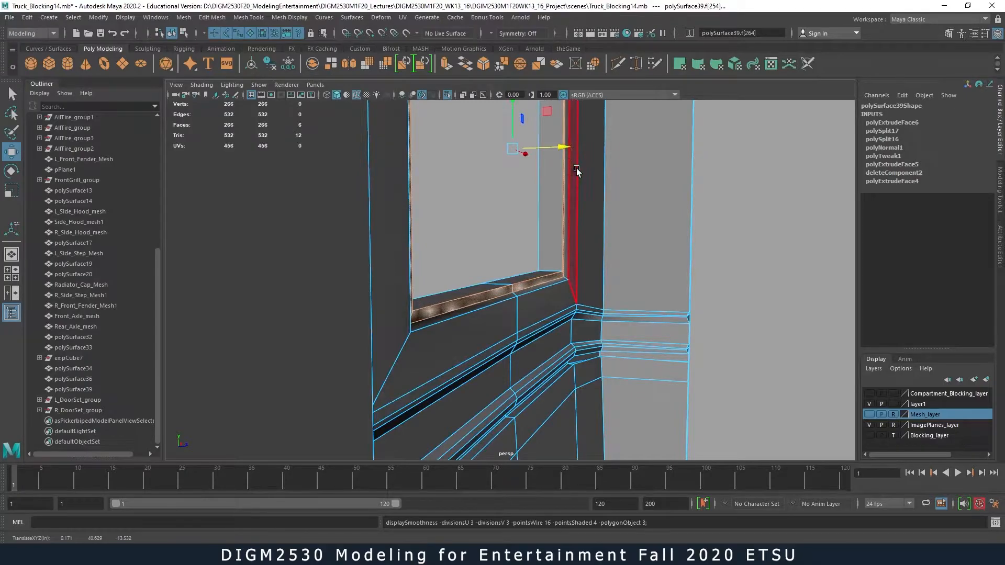
{"action": "key", "text": "3"}
{"action": "left_click_drag", "start_coordinate": [602, 318], "coordinate": [536, 332], "text": "alt"}
{"action": "key", "text": "1"}
- Insert two Multi-Cut edge loops around the window frame's stepped border and preview the panel smoothed
{"action": "right_click_drag", "start_coordinate": [552, 293], "coordinate": [521, 299], "text": "shift"}
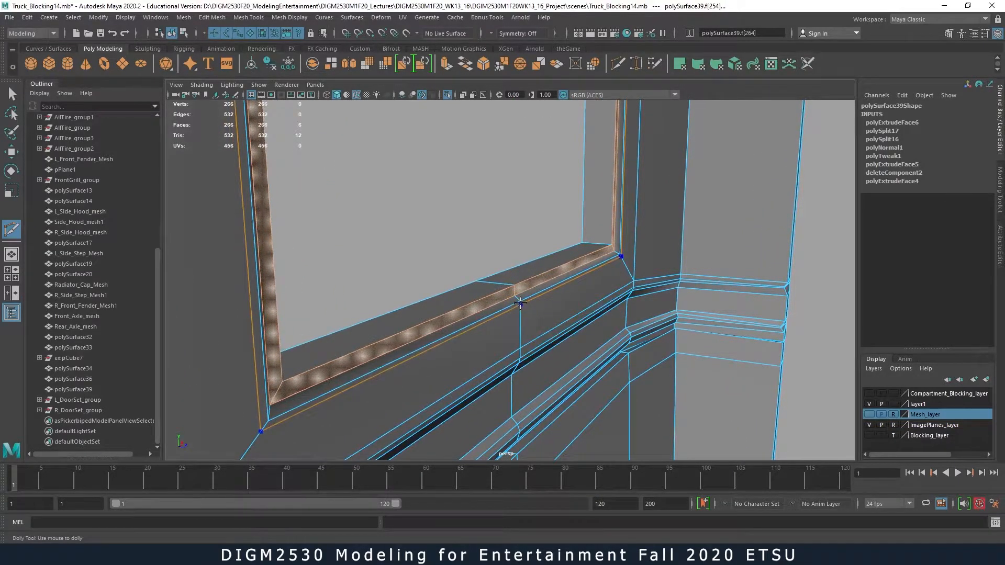
{"action": "left_click", "coordinate": [518, 300], "text": "ctrl"}
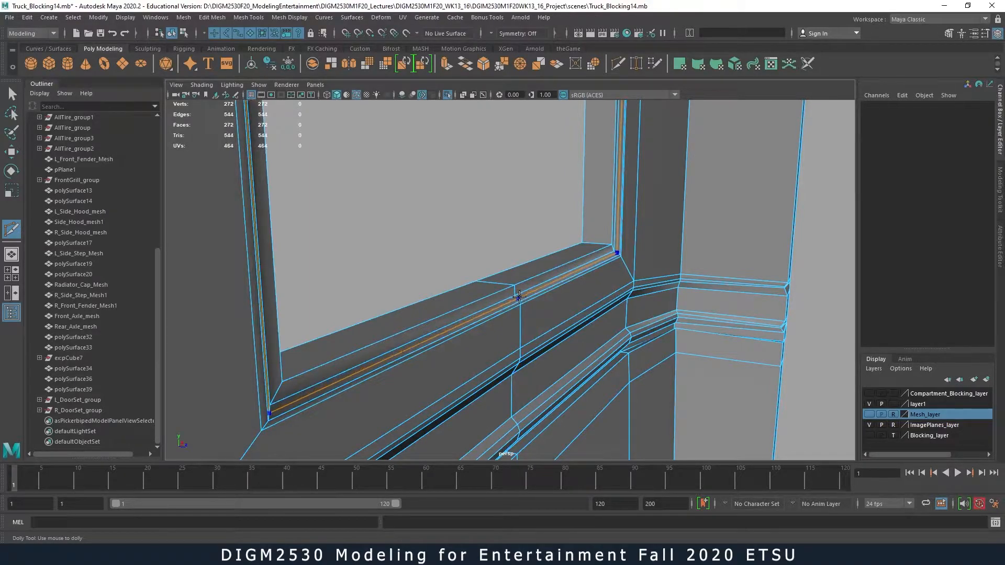
{"action": "left_click", "coordinate": [519, 295], "text": "ctrl"}
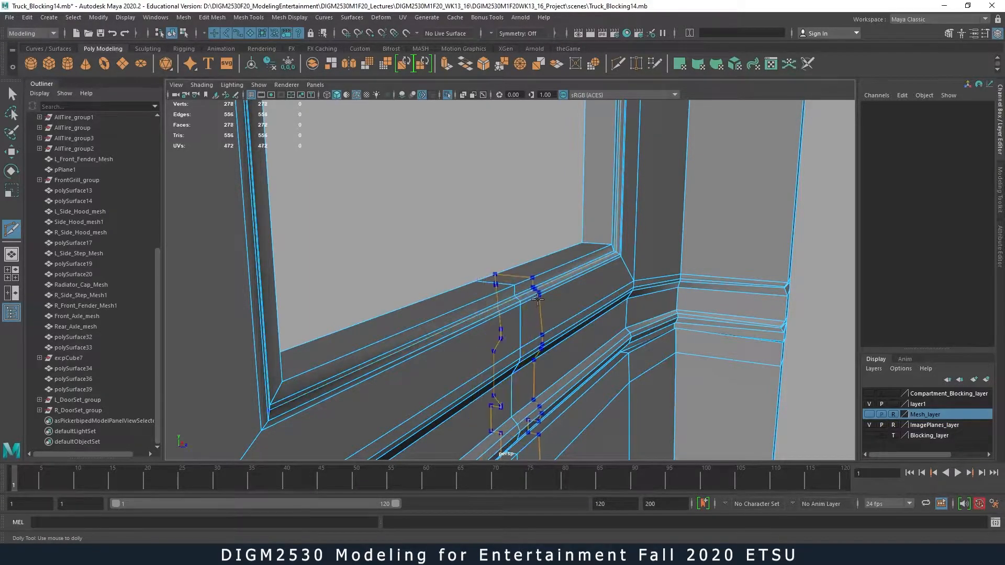
{"action": "key", "text": "3"}
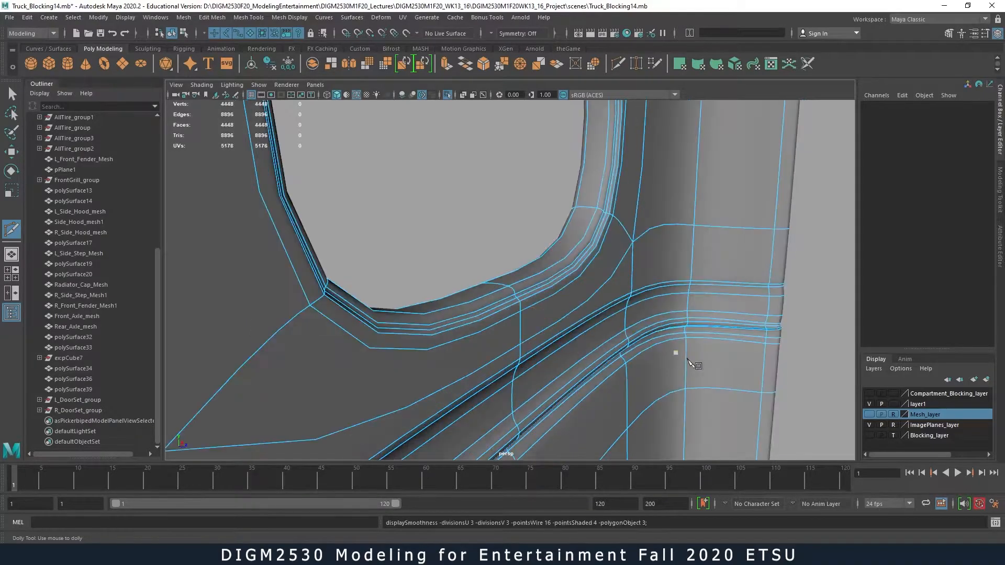
{"action": "left_click_drag", "start_coordinate": [639, 298], "coordinate": [620, 299], "text": "alt"}
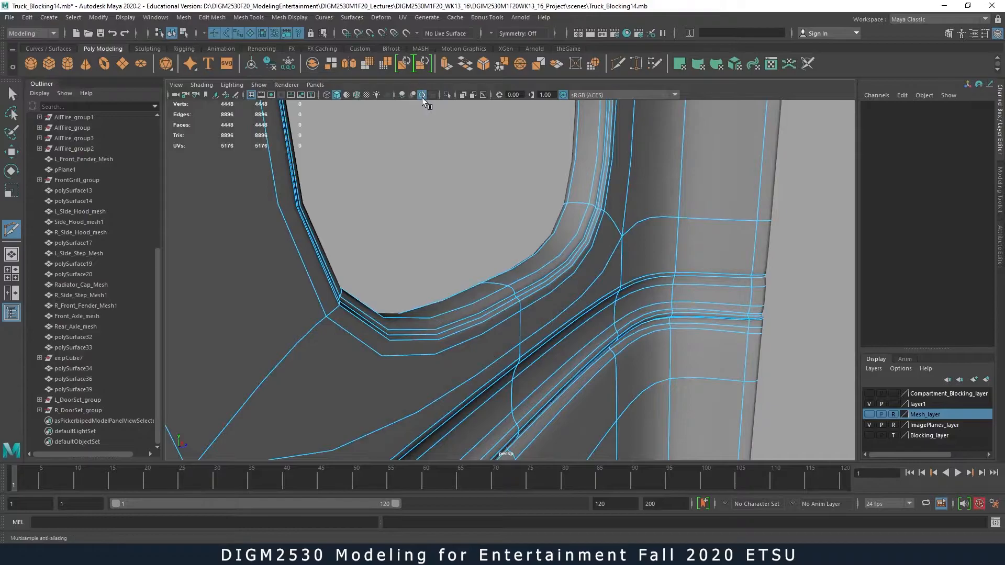
- Examine the smoothed window frame in object mode, then select the panel and return it to unsmoothed display
{"action": "key", "text": "q"}
{"action": "right_click_drag", "start_coordinate": [578, 256], "coordinate": [608, 241]}
{"action": "left_click", "coordinate": [813, 245]}
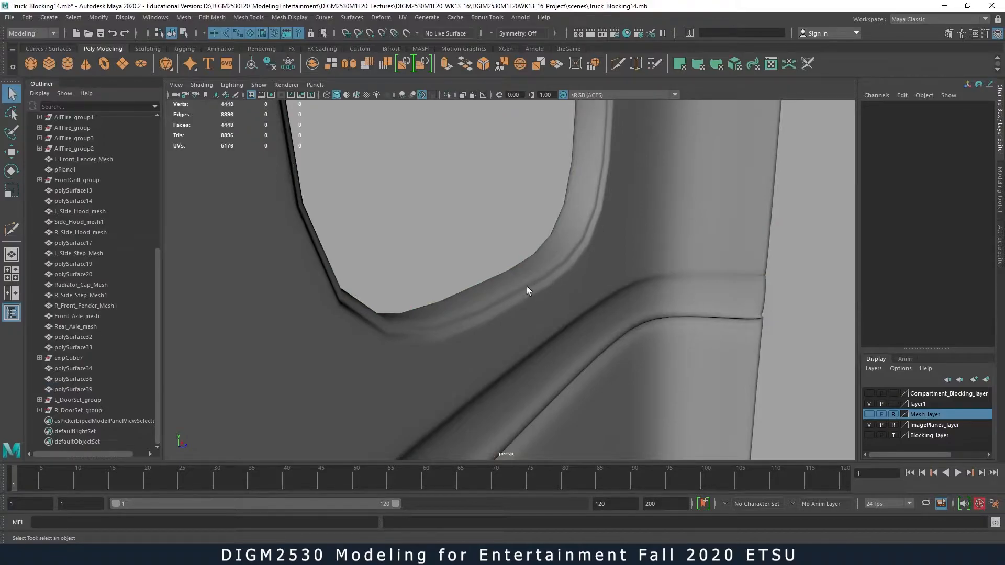
{"action": "left_click", "coordinate": [537, 296]}
{"action": "mouse_move", "coordinate": [538, 296]}
{"action": "left_mouse_down", "text": "alt"}
{"action": "mouse_move", "coordinate": [577, 269]}
{"action": "mouse_move", "coordinate": [534, 299]}
{"action": "left_mouse_up", "text": "alt"}
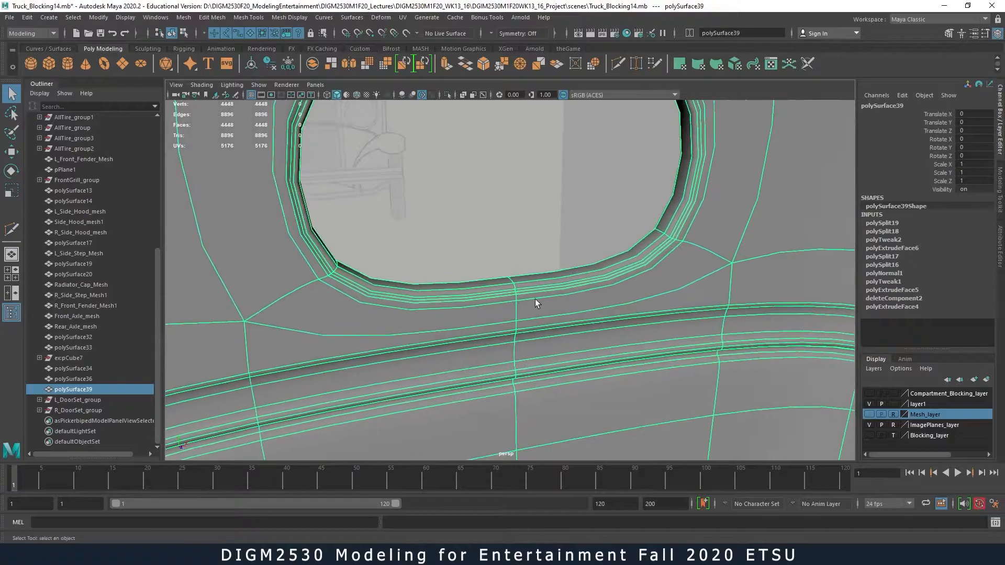
{"action": "key", "text": "1"}
{"action": "left_click_drag", "start_coordinate": [426, 309], "coordinate": [369, 263], "text": "alt"}
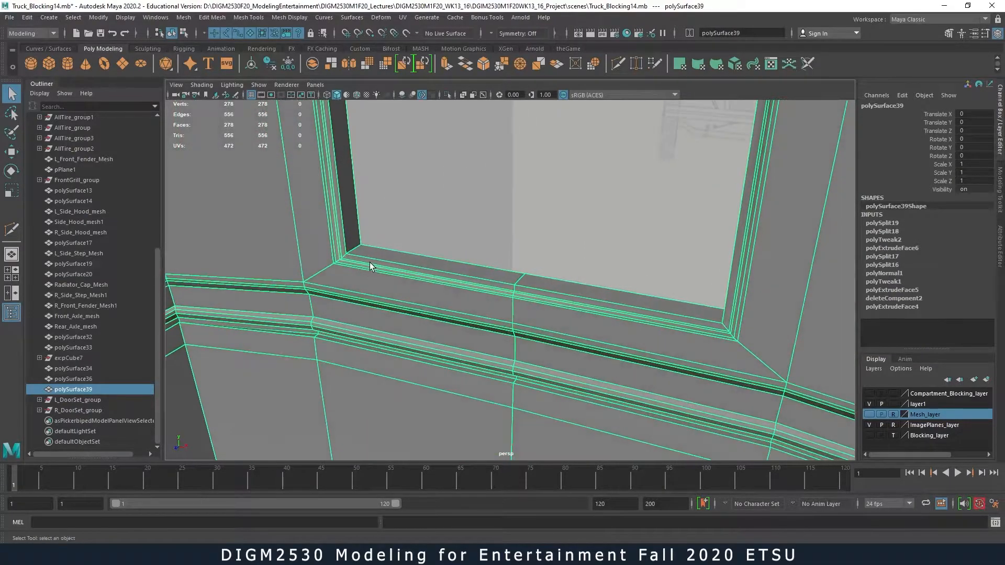
- Insert vertical Multi-Cut edge loops beside the window's two lower corners and check the corner rounding in smoothed preview
{"action": "right_click_drag", "start_coordinate": [372, 253], "coordinate": [316, 257], "text": "shift"}
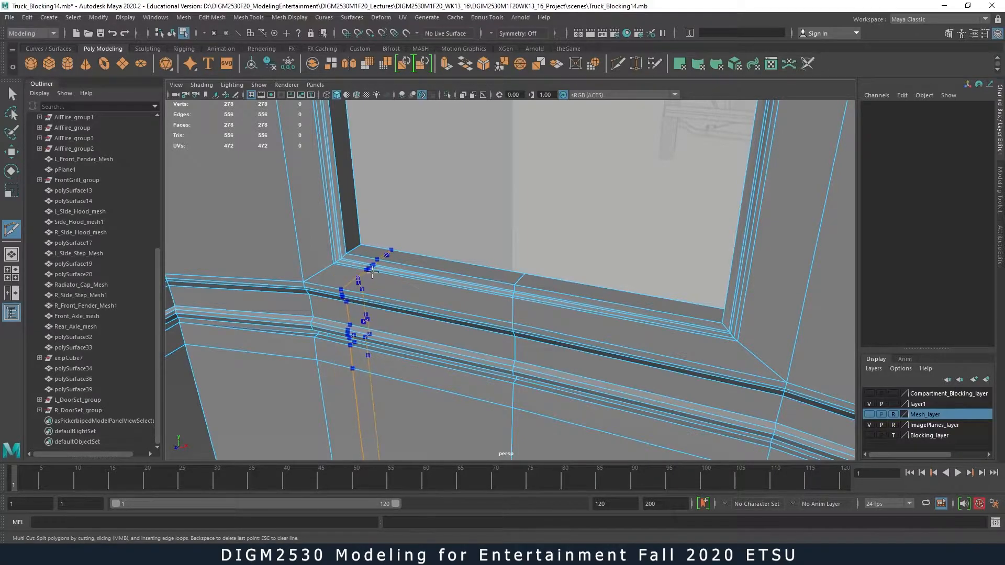
{"action": "left_click", "coordinate": [372, 272], "text": "ctrl"}
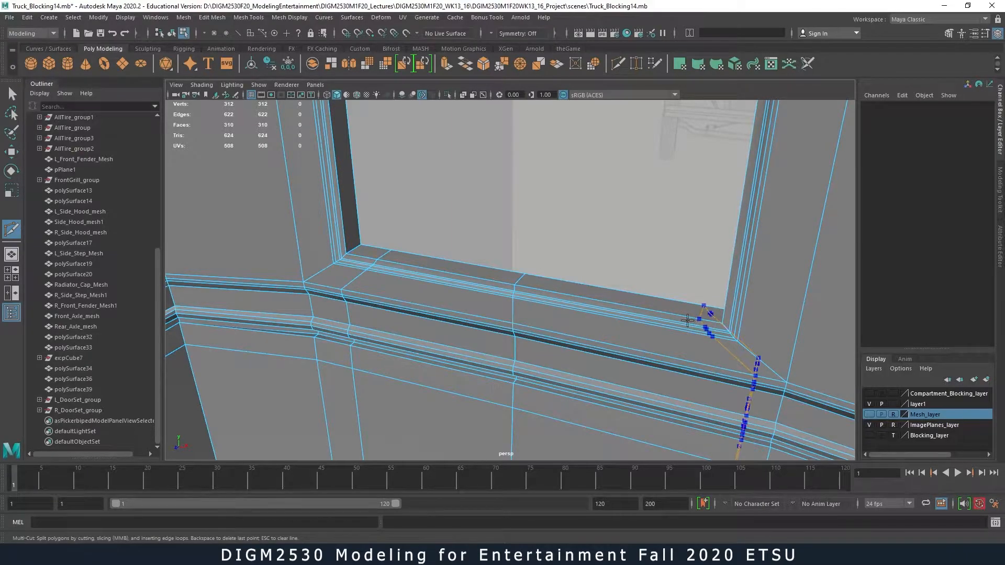
{"action": "left_click", "coordinate": [677, 320], "text": "ctrl"}
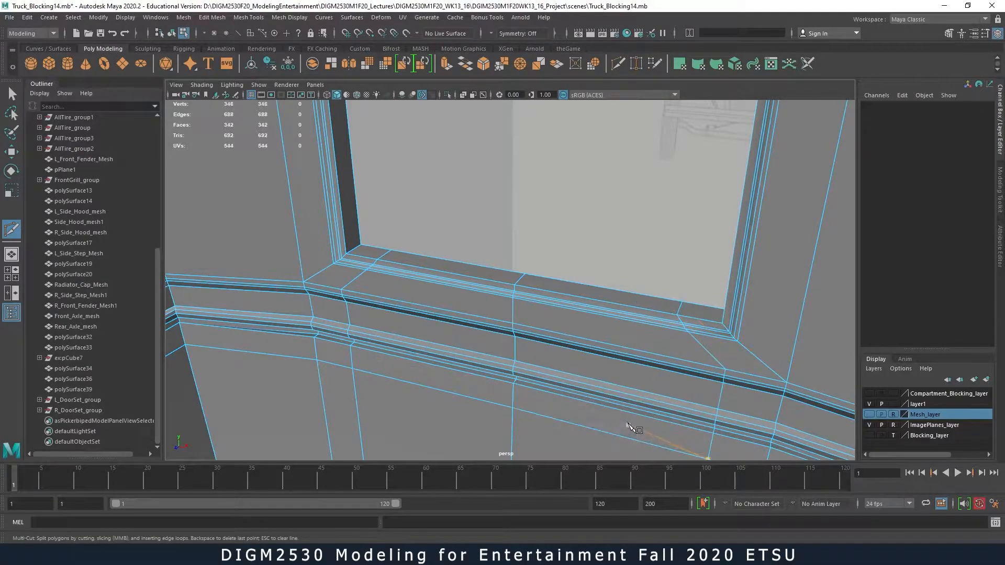
{"action": "key", "text": "3"}
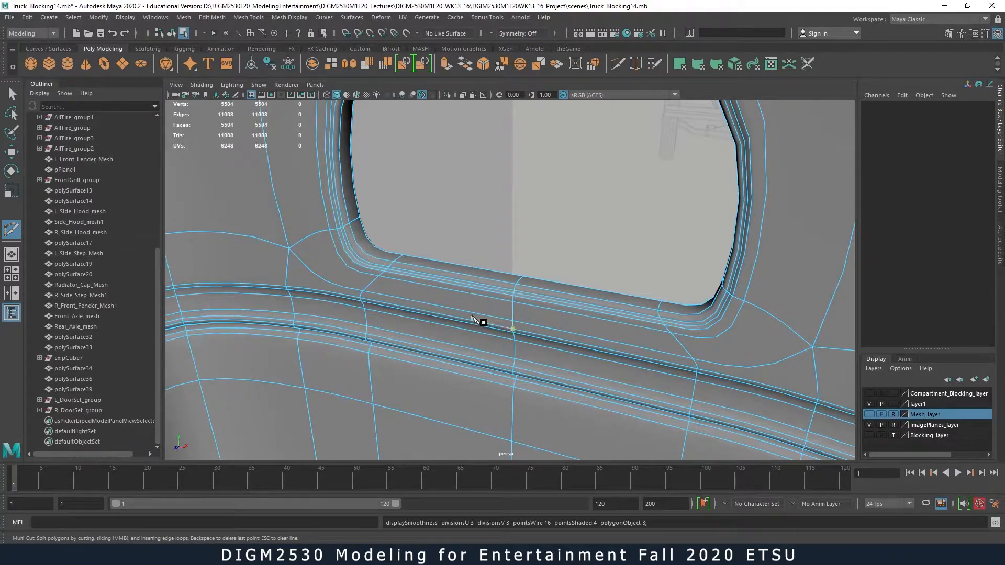
{"action": "key", "text": "1"}
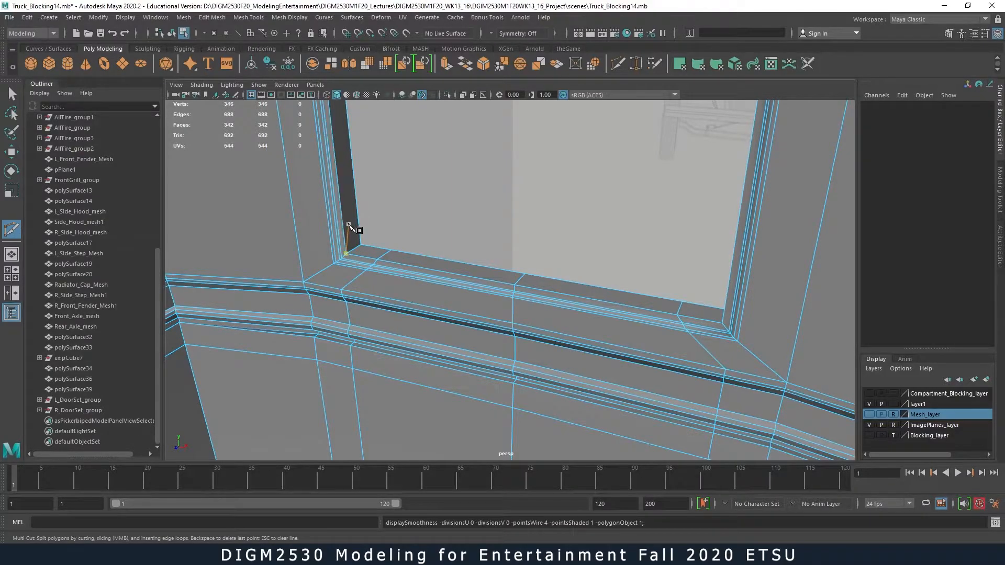
- Insert horizontal Multi-Cut edge loops through both sides of the window frame just above its lower corners
{"action": "left_click", "coordinate": [340, 216]}
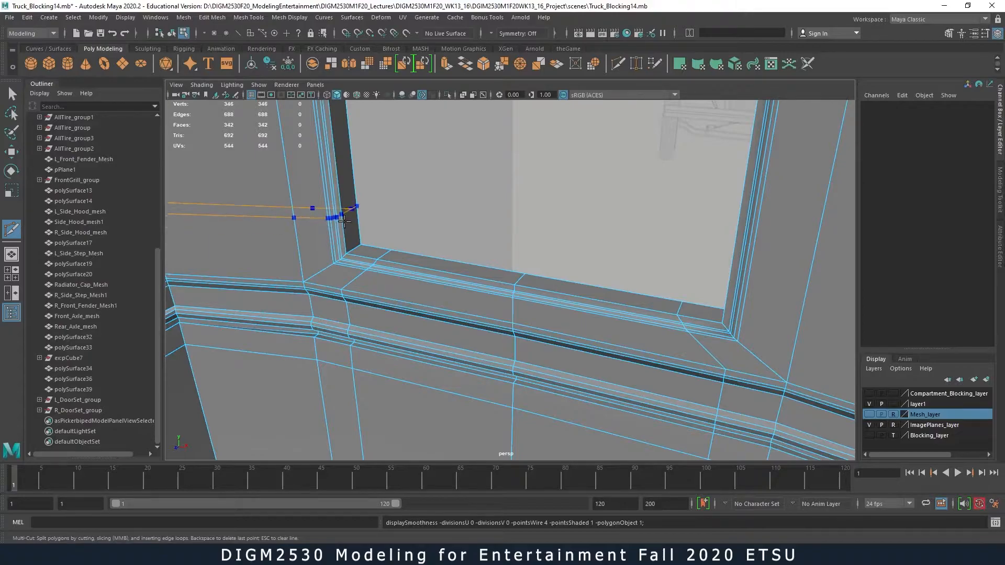
{"action": "left_click_drag", "start_coordinate": [340, 238], "coordinate": [341, 240]}
{"action": "left_click", "coordinate": [340, 215], "text": "ctrl"}
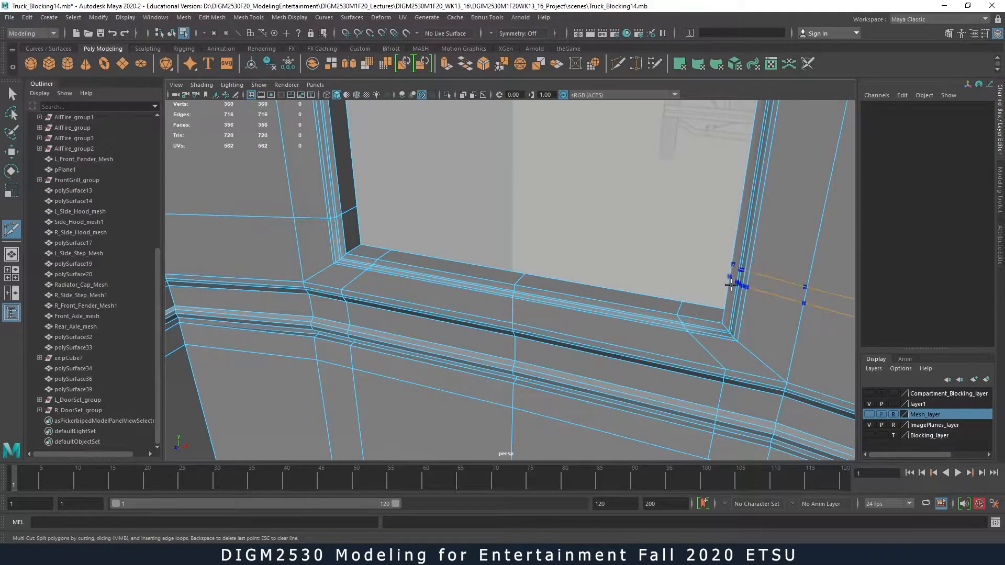
{"action": "left_click", "coordinate": [732, 287], "text": "ctrl"}
- Insert horizontal and vertical Multi-Cut edge loops near the window's upper corners, and check the panel in smoothed preview
{"action": "right_click_drag", "start_coordinate": [747, 225], "coordinate": [500, 206], "text": "alt"}
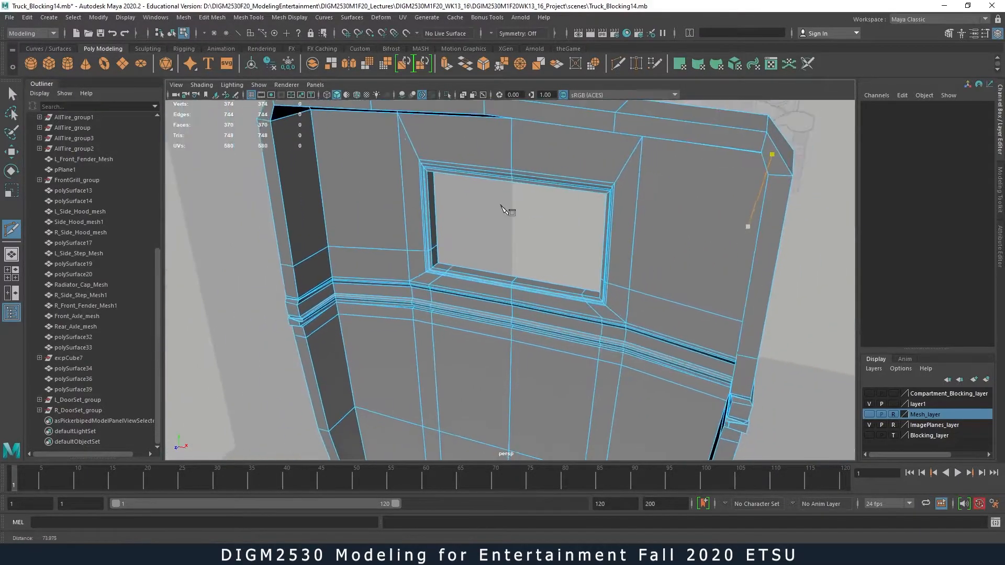
{"action": "middle_click_drag", "start_coordinate": [542, 235], "coordinate": [564, 305], "text": "alt"}
{"action": "left_click_drag", "start_coordinate": [567, 308], "coordinate": [545, 274], "text": "alt"}
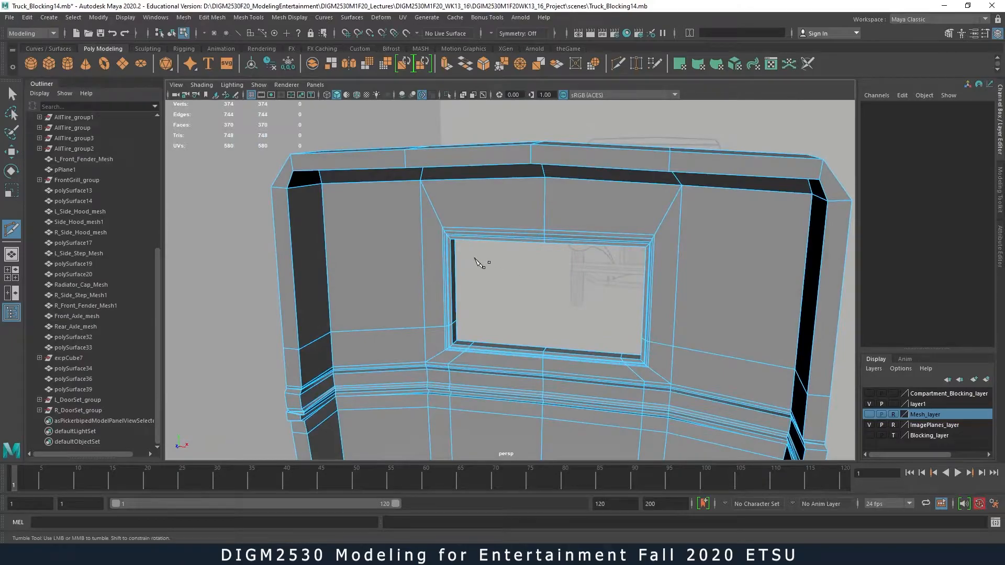
{"action": "left_click", "coordinate": [441, 260], "text": "ctrl"}
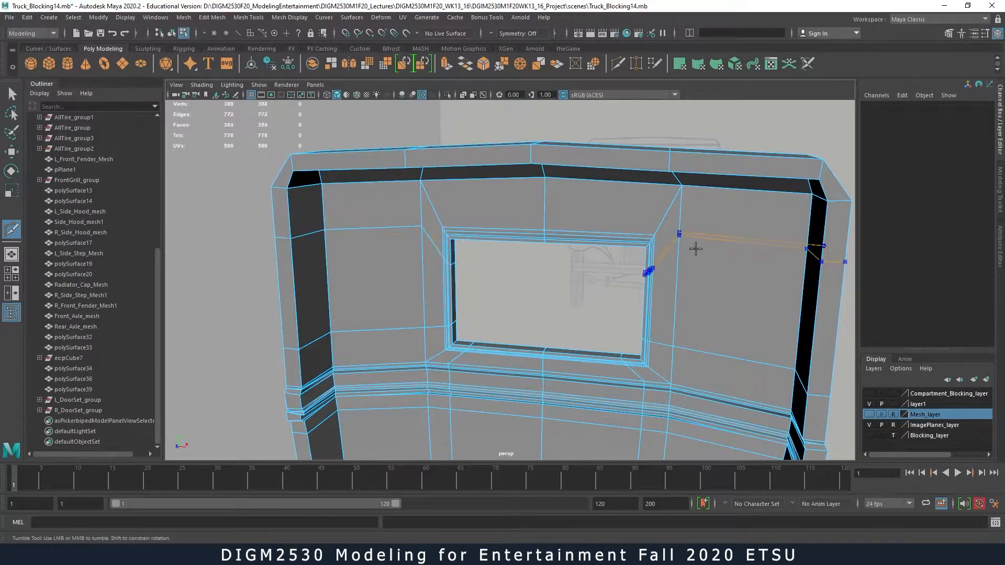
{"action": "left_click", "coordinate": [655, 261], "text": "ctrl"}
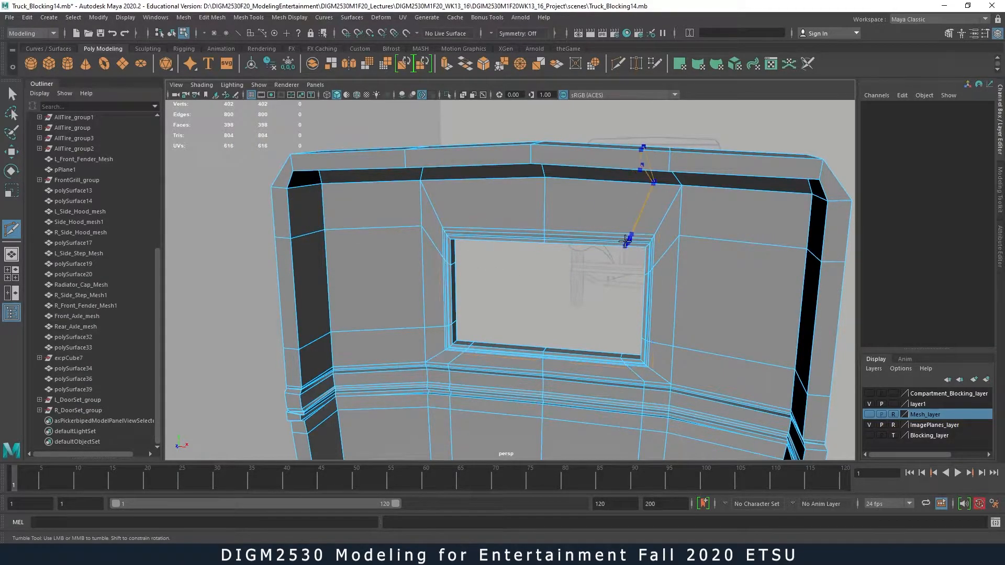
{"action": "left_click", "coordinate": [465, 233], "text": "ctrl"}
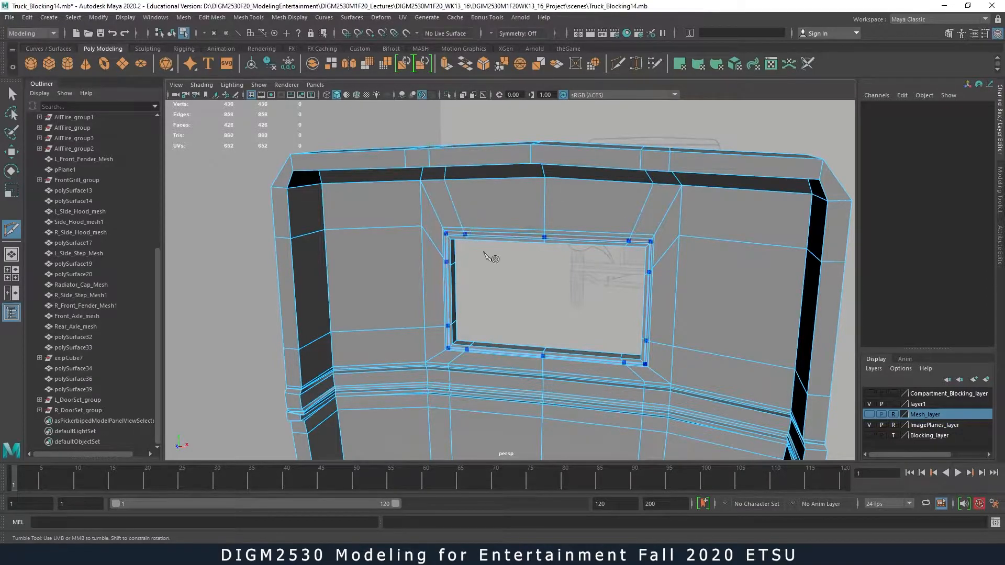
{"action": "key", "text": "3"}
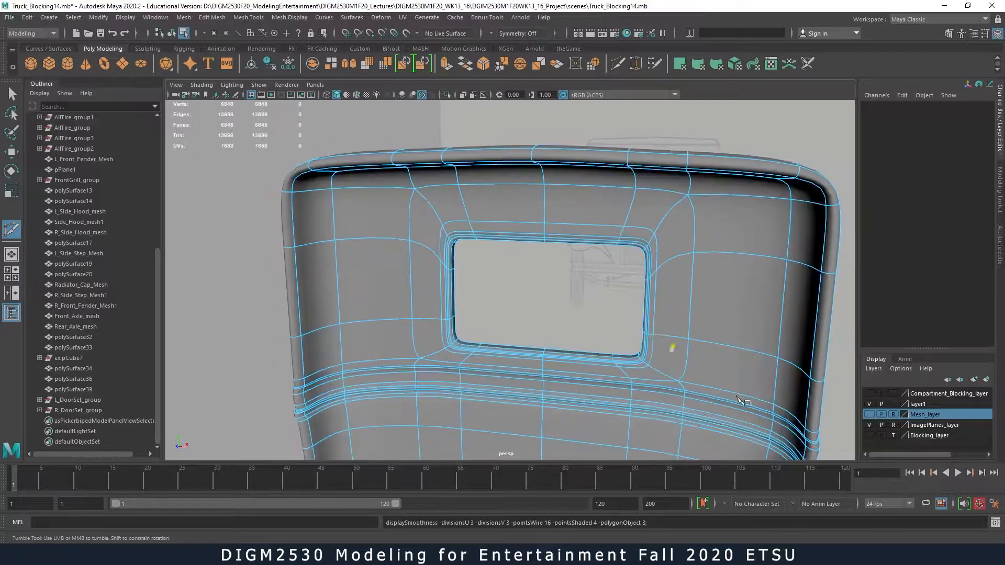
{"action": "left_click_drag", "start_coordinate": [784, 339], "coordinate": [683, 390], "text": "alt"}
{"action": "key", "text": "1"}
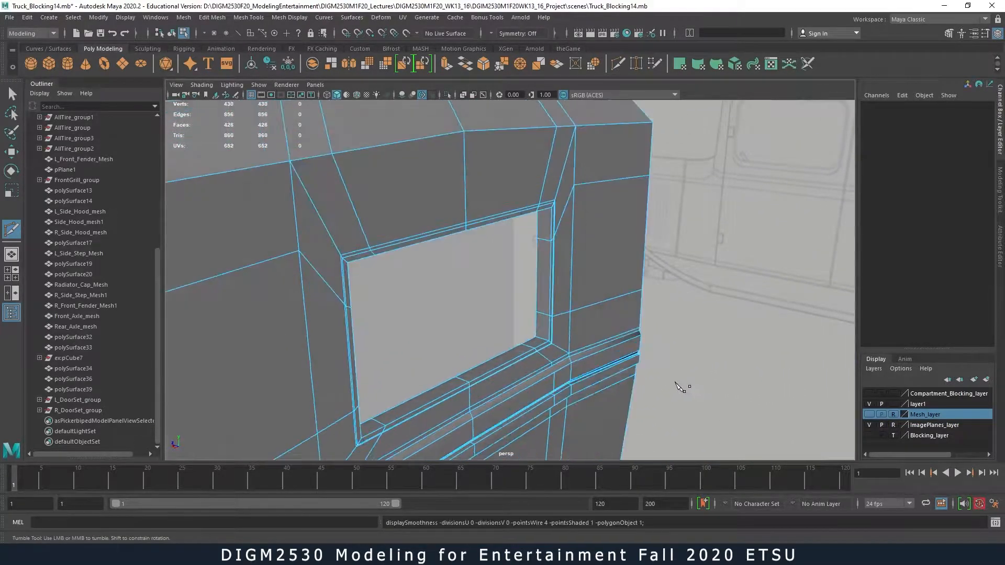
- Try to insert a Multi-Cut edge loop around the window frame, and undo it
{"action": "right_click_drag", "start_coordinate": [531, 374], "coordinate": [747, 409], "text": "alt"}
{"action": "middle_click_drag", "start_coordinate": [687, 361], "coordinate": [696, 231], "text": "alt"}
{"action": "left_click_drag", "start_coordinate": [701, 234], "coordinate": [779, 303], "text": "alt"}
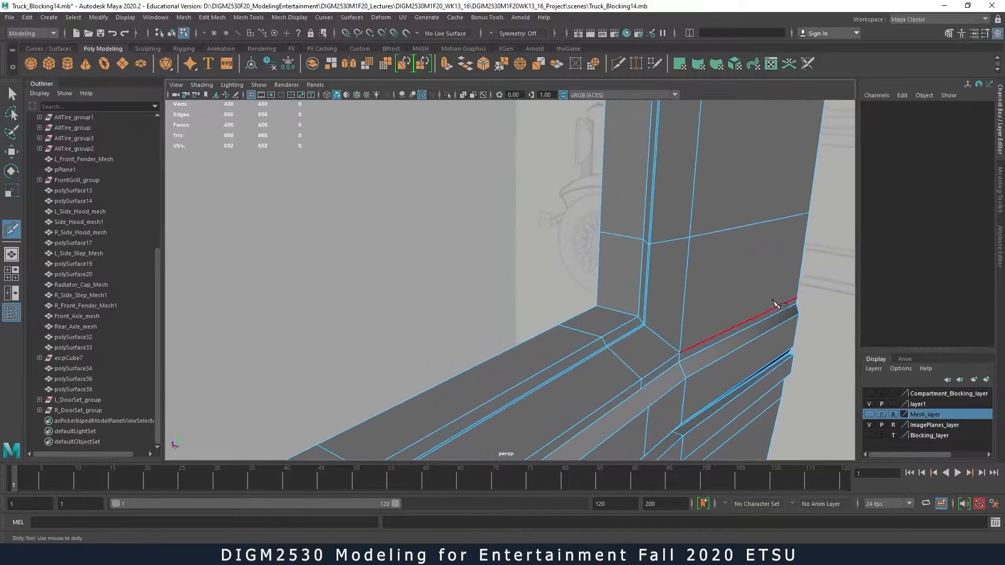
{"action": "mouse_move", "coordinate": [648, 348]}
{"action": "left_mouse_down", "text": "alt"}
{"action": "mouse_move", "coordinate": [637, 329]}
{"action": "mouse_move", "coordinate": [641, 337]}
{"action": "left_mouse_up", "text": "alt"}
{"action": "right_click_drag", "start_coordinate": [638, 333], "coordinate": [780, 316], "text": "alt"}
{"action": "left_click_drag", "start_coordinate": [690, 284], "coordinate": [367, 351], "text": "ctrl"}
{"action": "key", "text": "ctrl+z"}
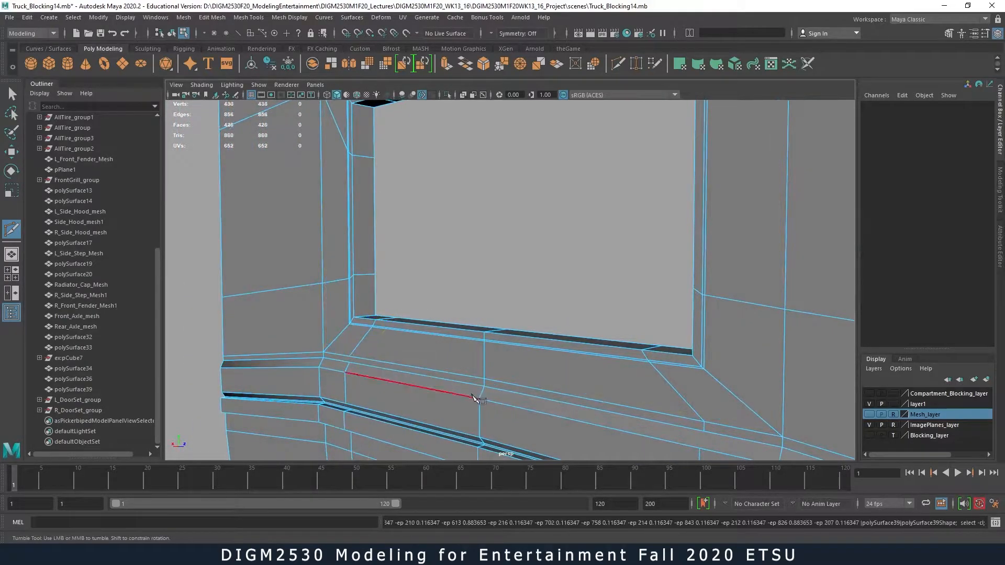
- Insert a Multi-Cut edge loop around the window opening close to the frame's outer edge and preview the panel smoothed
{"action": "right_click_drag", "start_coordinate": [474, 395], "coordinate": [832, 403], "text": "alt"}
{"action": "mouse_move", "coordinate": [493, 384]}
{"action": "left_mouse_down", "text": "alt"}
{"action": "mouse_move", "coordinate": [529, 410]}
{"action": "mouse_move", "coordinate": [506, 388]}
{"action": "left_mouse_up", "text": "alt"}
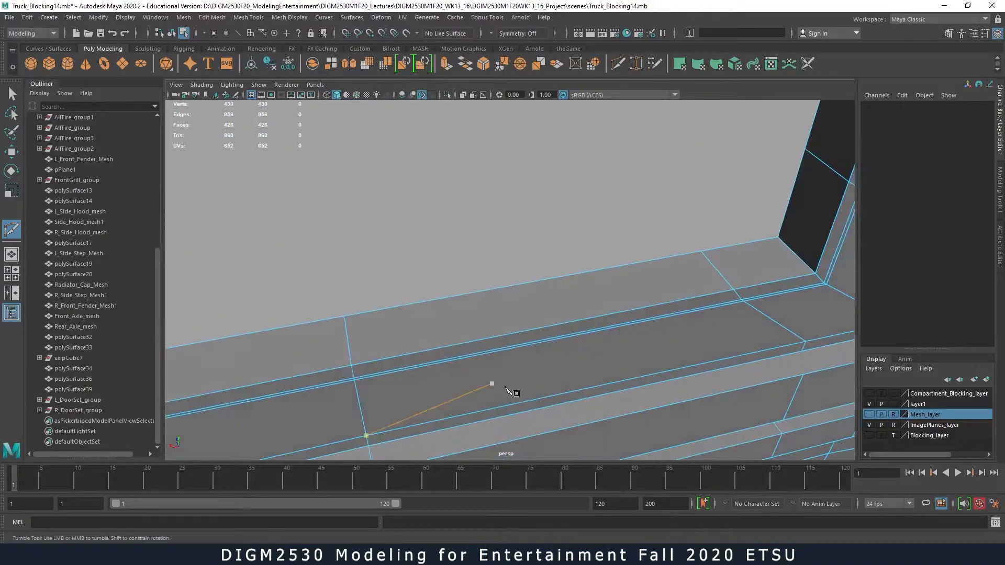
{"action": "right_click_drag", "start_coordinate": [506, 388], "coordinate": [734, 386], "text": "alt"}
{"action": "middle_click_drag", "start_coordinate": [676, 390], "coordinate": [381, 402], "text": "alt"}
{"action": "right_click_drag", "start_coordinate": [806, 358], "coordinate": [815, 363], "text": "alt"}
{"action": "middle_click_drag", "start_coordinate": [814, 364], "coordinate": [703, 379], "text": "alt"}
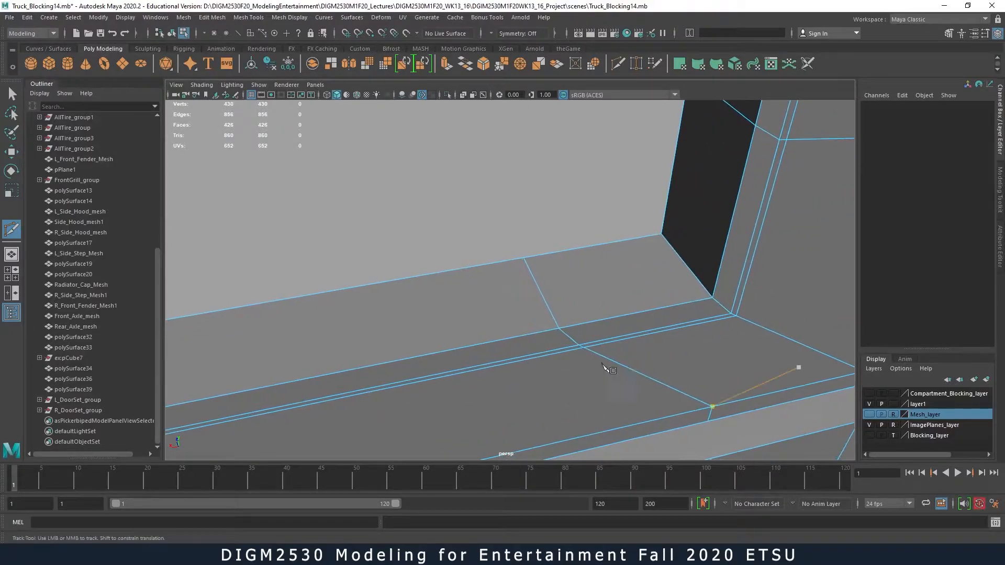
{"action": "left_click", "coordinate": [728, 309], "text": "ctrl"}
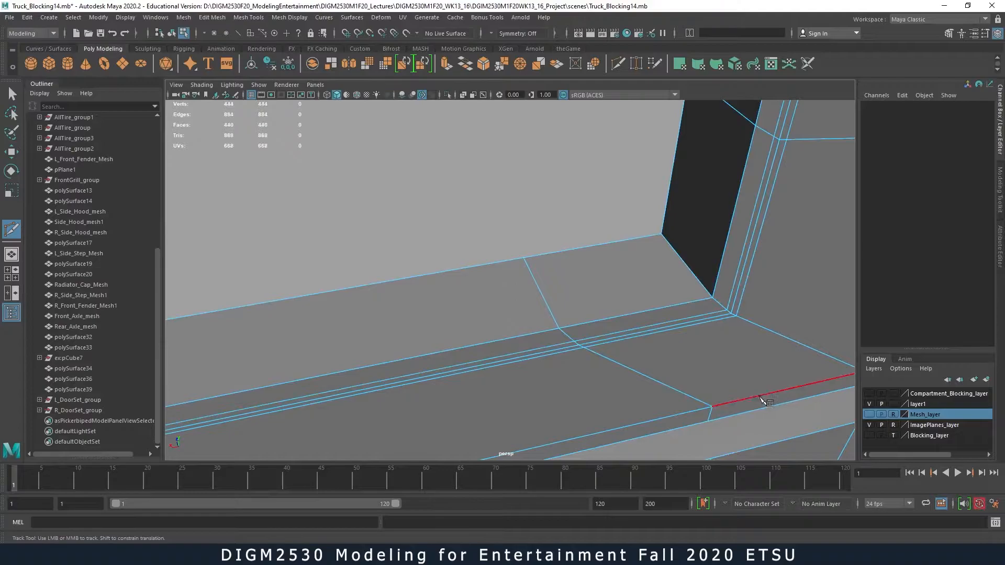
{"action": "key", "text": "3"}
{"action": "right_click_drag", "start_coordinate": [778, 336], "coordinate": [446, 291], "text": "alt"}
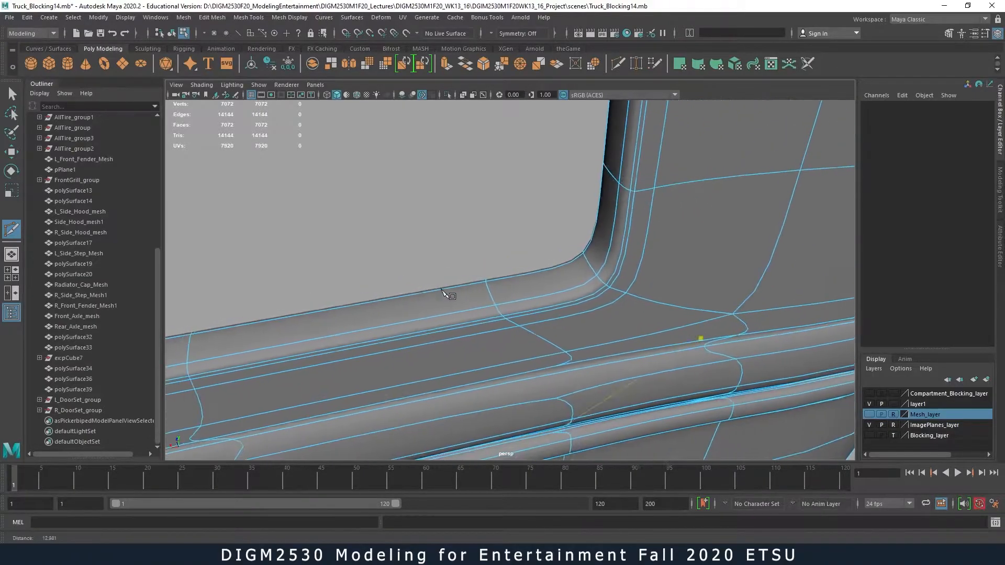
- Return to object mode, inspect the smoothed window from both sides, and display the wireframe over the shaded panel
{"action": "left_click", "coordinate": [10, 93]}
{"action": "right_click_drag", "start_coordinate": [614, 243], "coordinate": [612, 215]}
{"action": "left_click_drag", "start_coordinate": [589, 298], "coordinate": [632, 337], "text": "alt"}
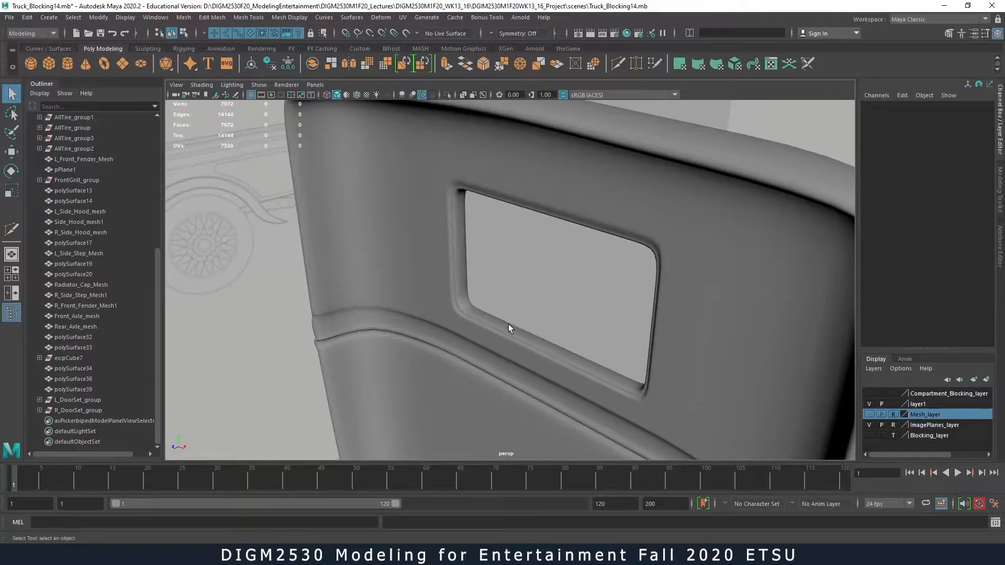
{"action": "left_click_drag", "start_coordinate": [717, 356], "coordinate": [557, 324], "text": "alt"}
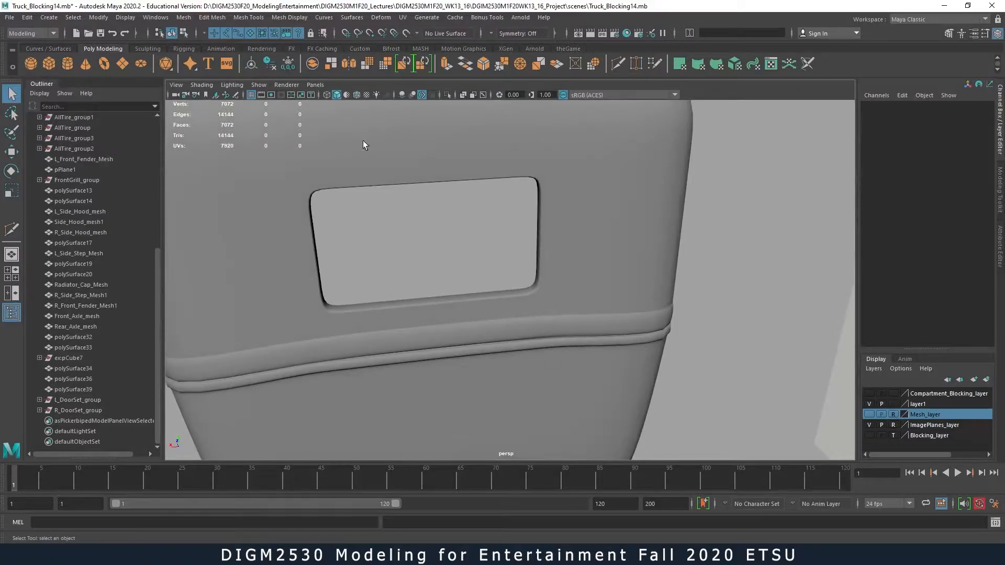
{"action": "left_click", "coordinate": [355, 95]}
{"action": "right_click_drag", "start_coordinate": [461, 291], "coordinate": [667, 334], "text": "alt"}
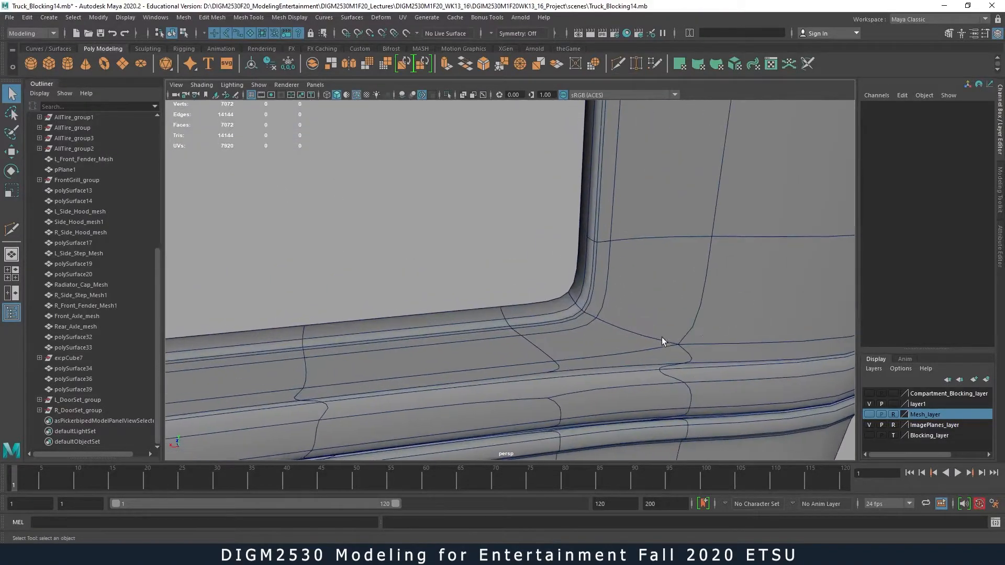
- Return the rear cab panel to unsmoothed display, select the narrow face loop along the window frame's inner edge, and move it slightly
{"action": "left_click", "coordinate": [600, 317]}
{"action": "key", "text": "1"}
{"action": "left_click_drag", "start_coordinate": [558, 342], "coordinate": [655, 335], "text": "alt"}
{"action": "middle_click_drag", "start_coordinate": [615, 262], "coordinate": [647, 369], "text": "alt"}
{"action": "right_click_drag", "start_coordinate": [647, 369], "coordinate": [878, 306], "text": "alt"}
{"action": "right_click_drag", "start_coordinate": [686, 323], "coordinate": [688, 297]}
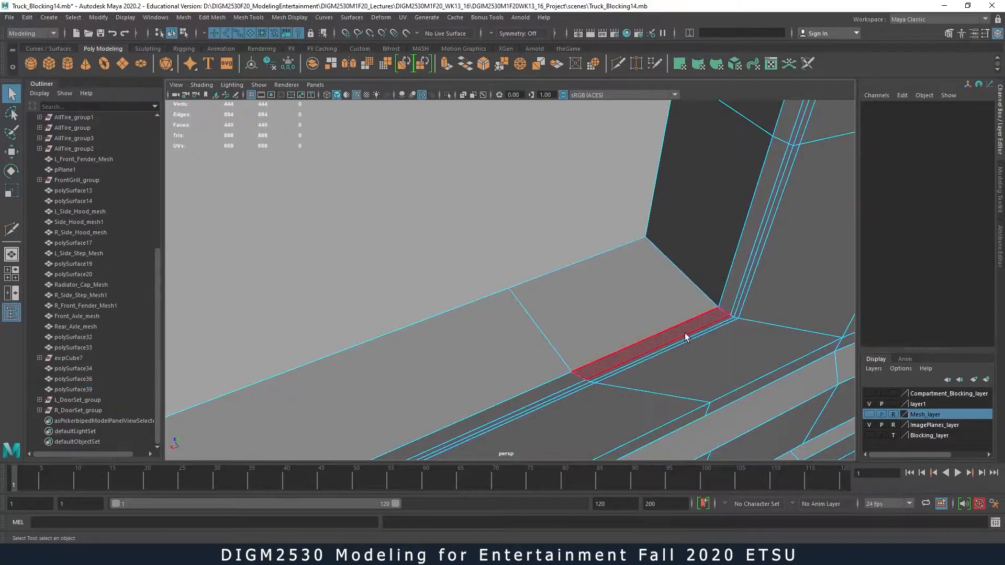
{"action": "left_click", "coordinate": [628, 354]}
{"action": "double_click", "coordinate": [569, 388]}
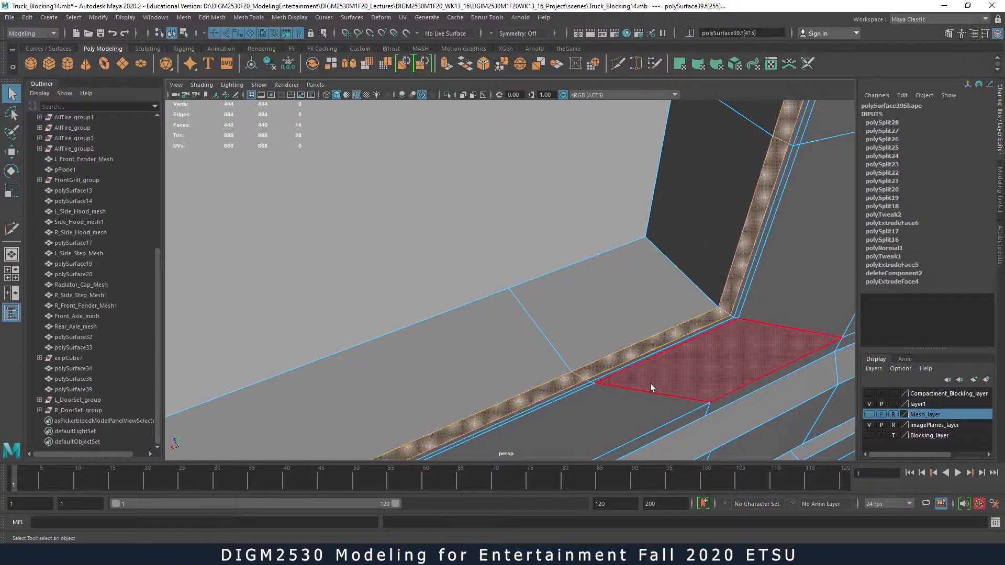
{"action": "key", "text": "w"}
{"action": "right_click_drag", "start_coordinate": [661, 386], "coordinate": [168, 294], "text": "alt"}
{"action": "left_click_drag", "start_coordinate": [512, 382], "coordinate": [428, 318], "text": "alt"}
{"action": "left_click_drag", "start_coordinate": [432, 278], "coordinate": [435, 278]}
- Insert two Multi-Cut edge loops around the window frame, one near each edge of the narrow face loop, and preview the panel smoothed
{"action": "right_click_drag", "start_coordinate": [435, 278], "coordinate": [890, 414], "text": "alt"}
{"action": "middle_click_drag", "start_coordinate": [890, 413], "coordinate": [619, 386], "text": "alt"}
{"action": "right_click_drag", "start_coordinate": [619, 385], "coordinate": [812, 406], "text": "alt"}
{"action": "middle_click_drag", "start_coordinate": [812, 406], "coordinate": [396, 239], "text": "alt"}
{"action": "right_click_drag", "start_coordinate": [396, 240], "coordinate": [653, 293], "text": "alt"}
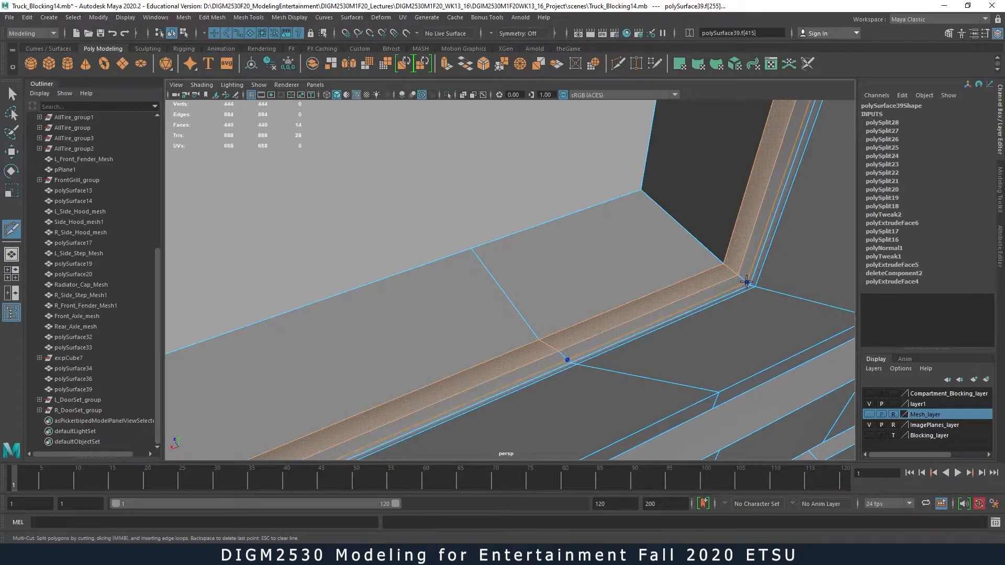
{"action": "left_click", "coordinate": [747, 281], "text": "ctrl"}
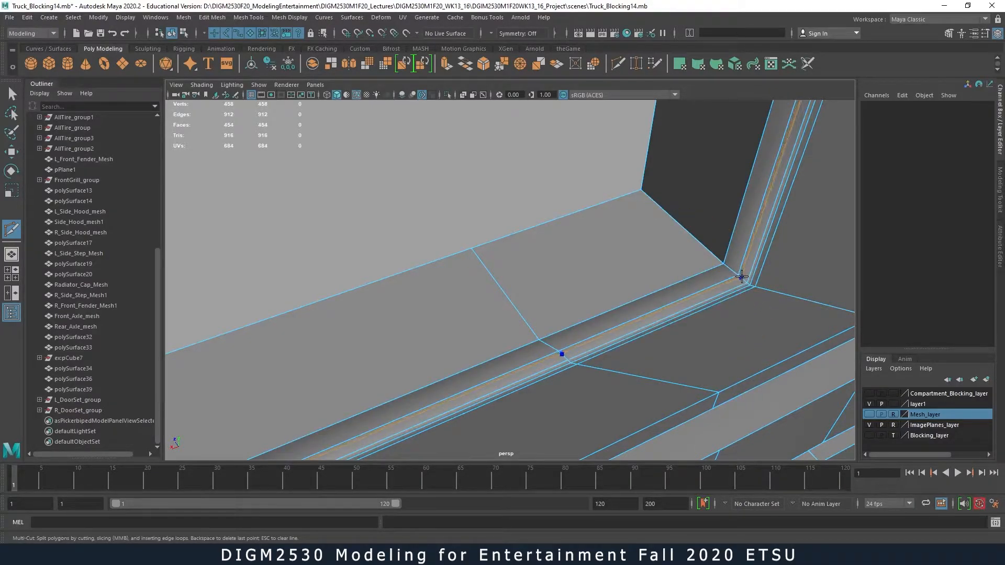
{"action": "left_click", "coordinate": [740, 276], "text": "ctrl"}
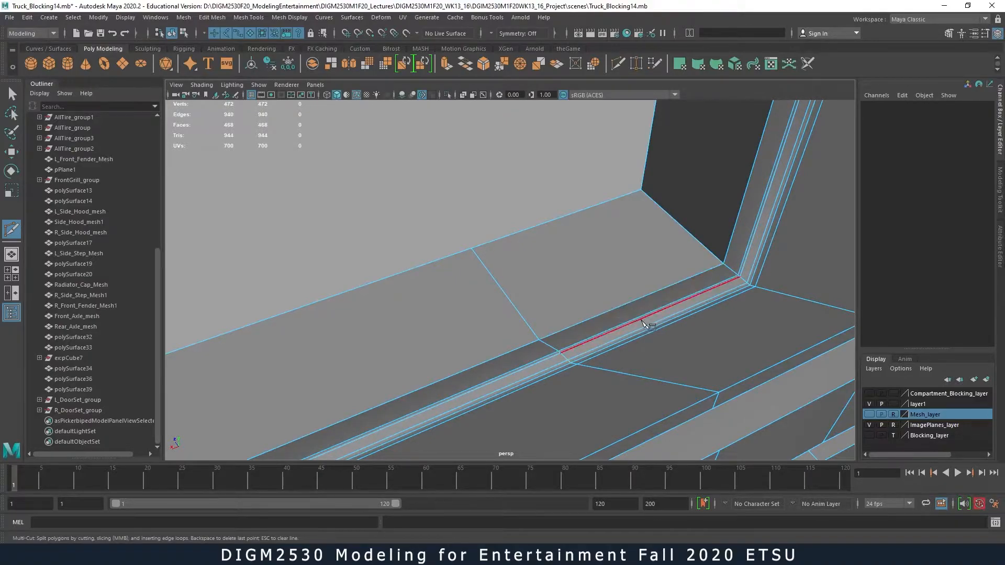
{"action": "key", "text": "3"}
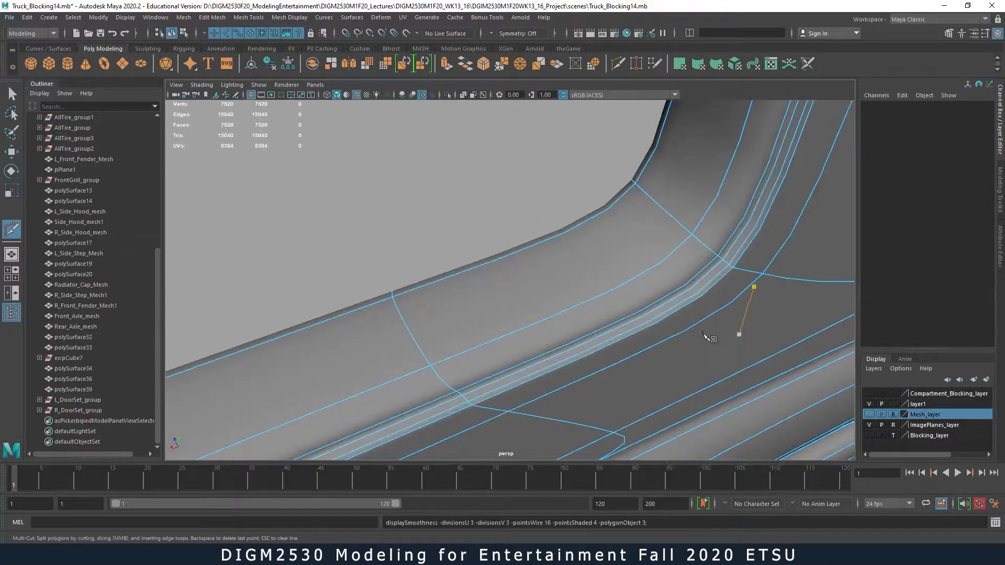
{"action": "right_click_drag", "start_coordinate": [729, 337], "coordinate": [171, 263], "text": "alt"}
{"action": "left_click_drag", "start_coordinate": [660, 293], "coordinate": [694, 318], "text": "alt"}
{"action": "right_click_drag", "start_coordinate": [694, 319], "coordinate": [411, 250], "text": "alt"}
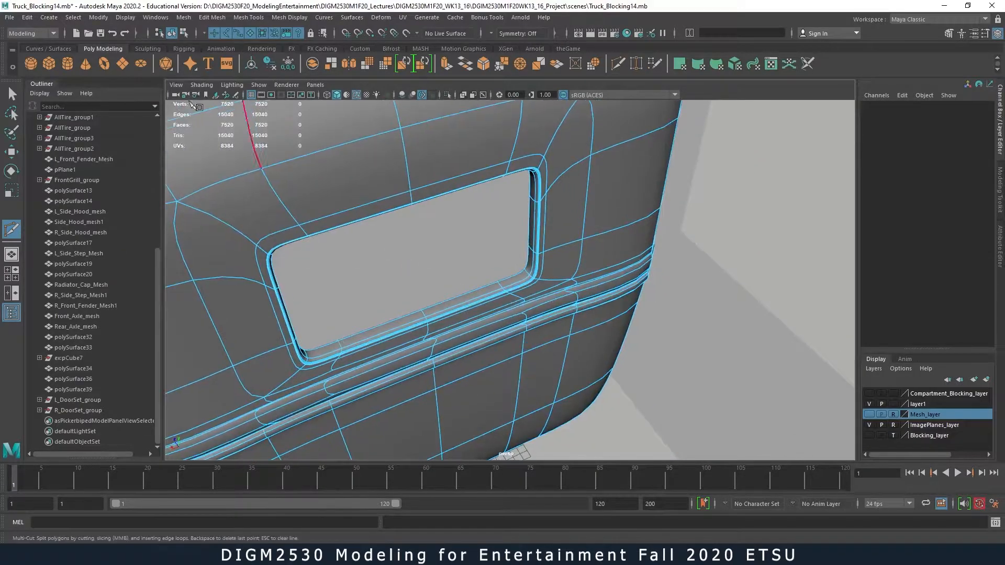
- Leave Multi-Cut, return to object mode, and examine the smoothed panel's wireframe straight on around the window and trim ridges
{"action": "key", "text": "q"}
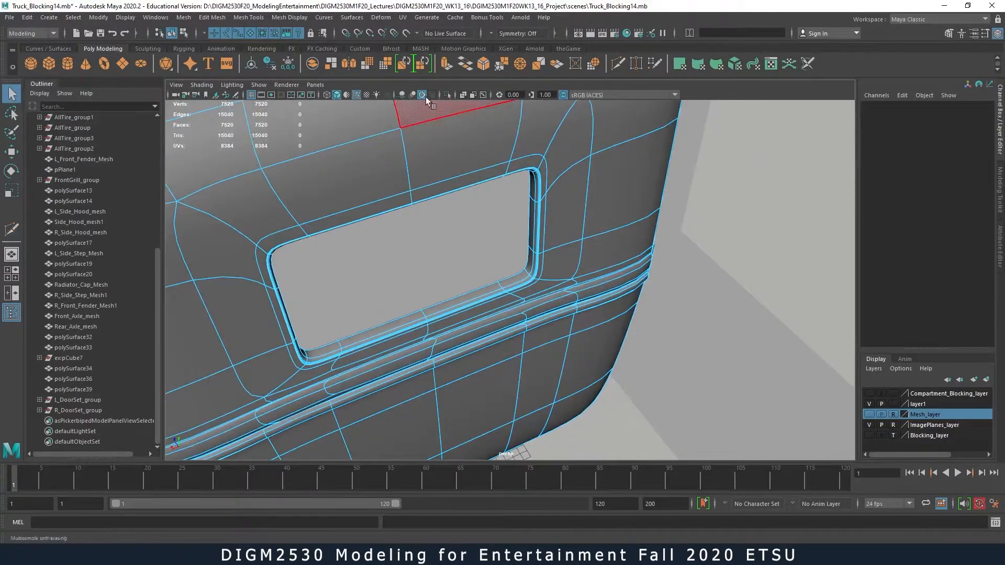
{"action": "right_click_drag", "start_coordinate": [593, 233], "coordinate": [634, 216]}
{"action": "left_click", "coordinate": [702, 247]}
{"action": "right_click_drag", "start_coordinate": [702, 251], "coordinate": [629, 304], "text": "alt"}
{"action": "middle_click_drag", "start_coordinate": [641, 314], "coordinate": [810, 312], "text": "alt"}
{"action": "left_click_drag", "start_coordinate": [810, 312], "coordinate": [737, 304], "text": "alt"}
{"action": "left_click", "coordinate": [634, 347]}
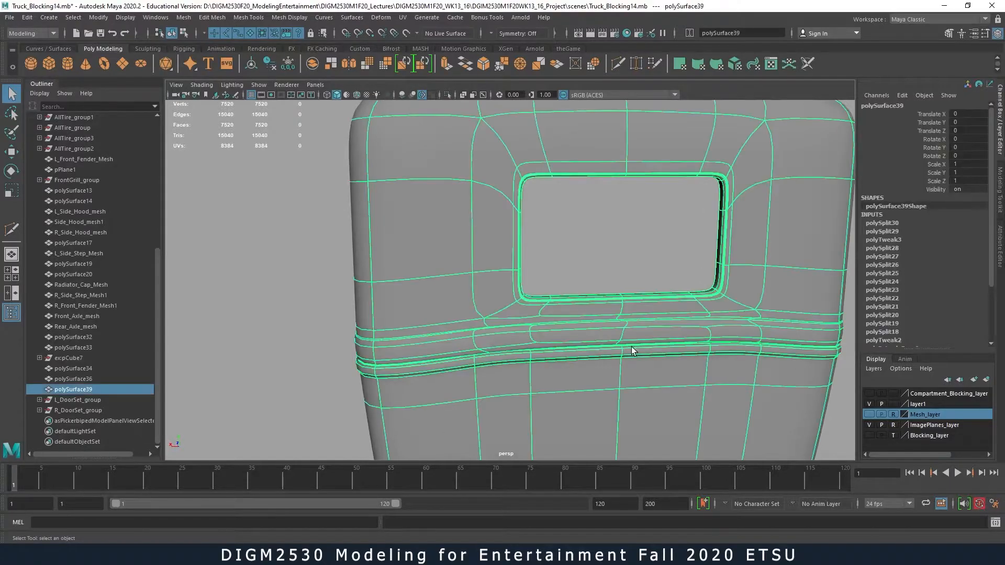
- In the unsmoothed front view, select the centre column of vertices on the trim ridges below the window and raise them slightly
{"action": "key", "text": "1"}
{"action": "right_click_drag", "start_coordinate": [645, 328], "coordinate": [610, 281]}
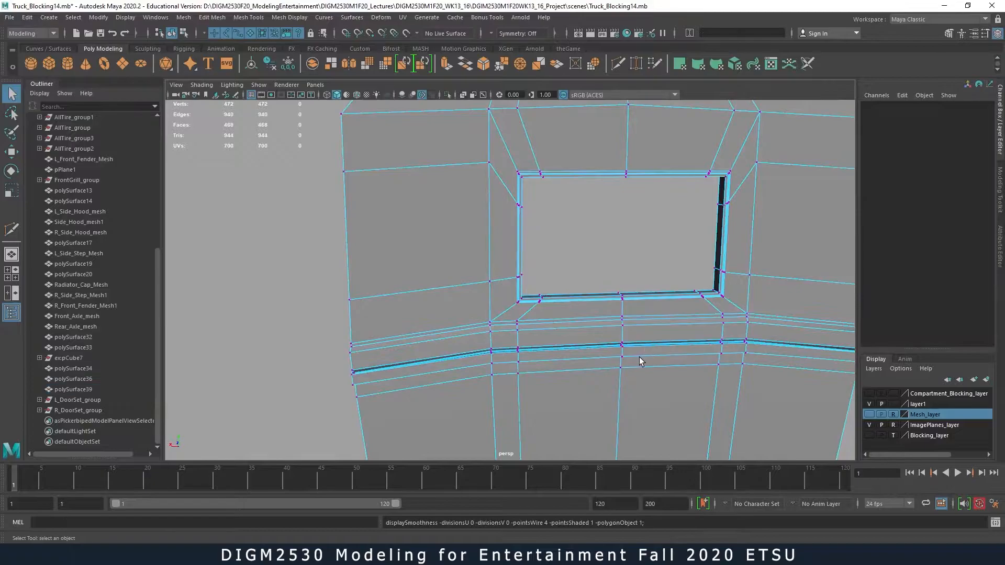
{"action": "key", "text": "space"}
{"action": "key", "text": "space"}
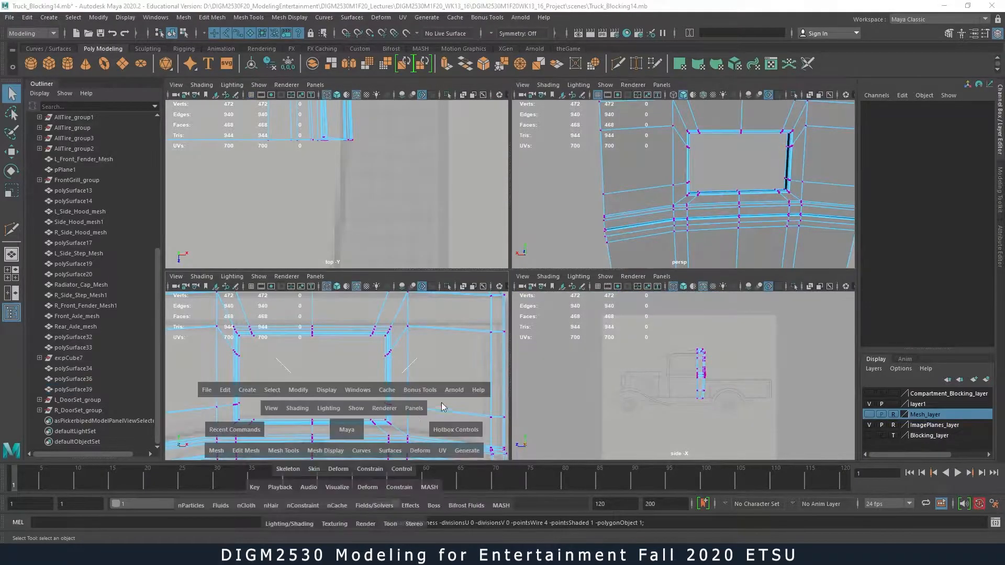
{"action": "middle_click_drag", "start_coordinate": [652, 361], "coordinate": [675, 223], "text": "alt"}
{"action": "right_click_drag", "start_coordinate": [675, 223], "coordinate": [601, 357], "text": "alt"}
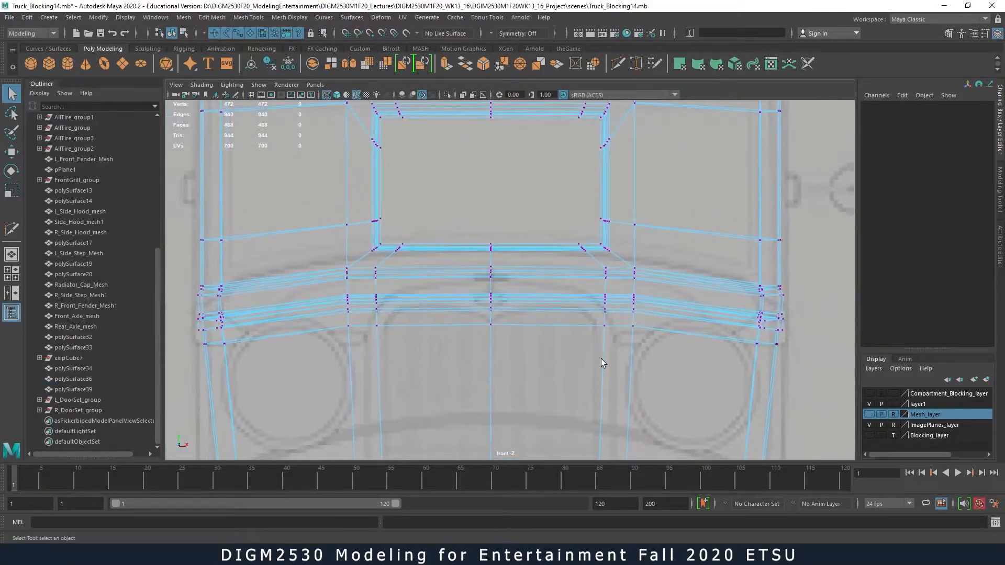
{"action": "left_click_drag", "start_coordinate": [449, 269], "coordinate": [494, 259]}
{"action": "key", "text": "w"}
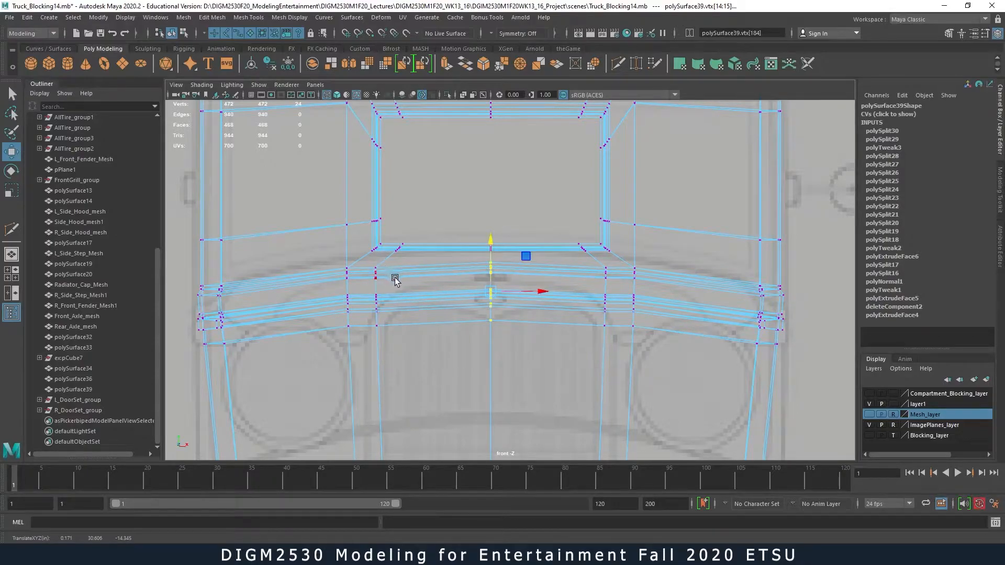
- Delete the two vertical edge loops that run down the panel from near the window's lower corners
{"action": "right_click_drag", "start_coordinate": [415, 292], "coordinate": [338, 263], "text": "alt"}
{"action": "middle_click_drag", "start_coordinate": [438, 309], "coordinate": [484, 216], "text": "alt"}
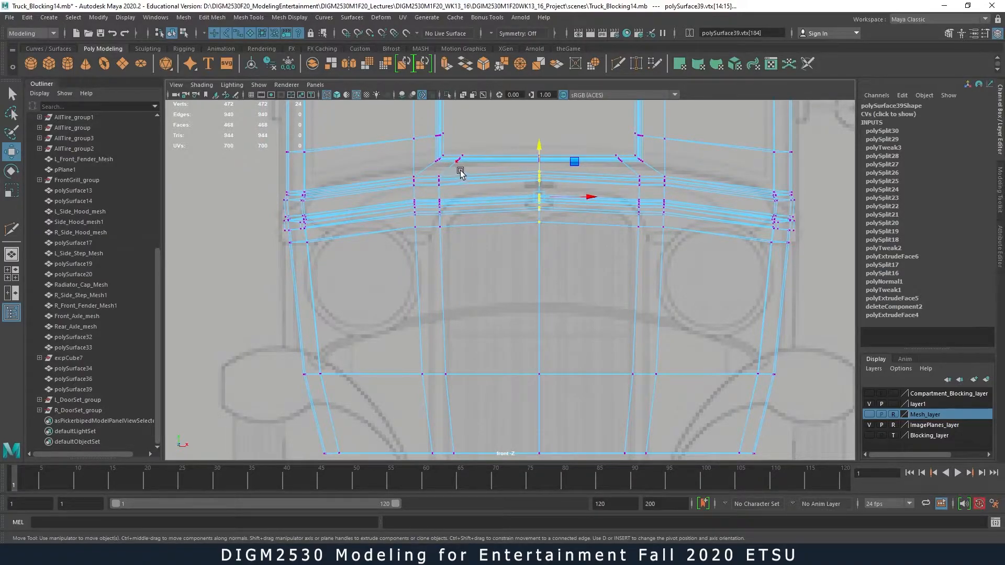
{"action": "right_click_drag", "start_coordinate": [457, 236], "coordinate": [406, 233]}
{"action": "double_click", "coordinate": [442, 259]}
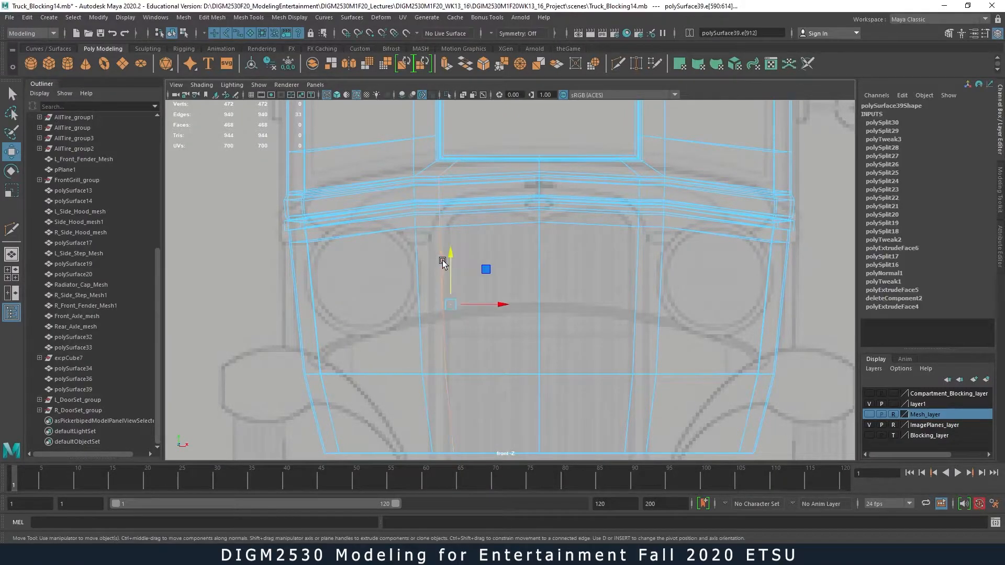
{"action": "double_click", "coordinate": [636, 322], "text": "shift"}
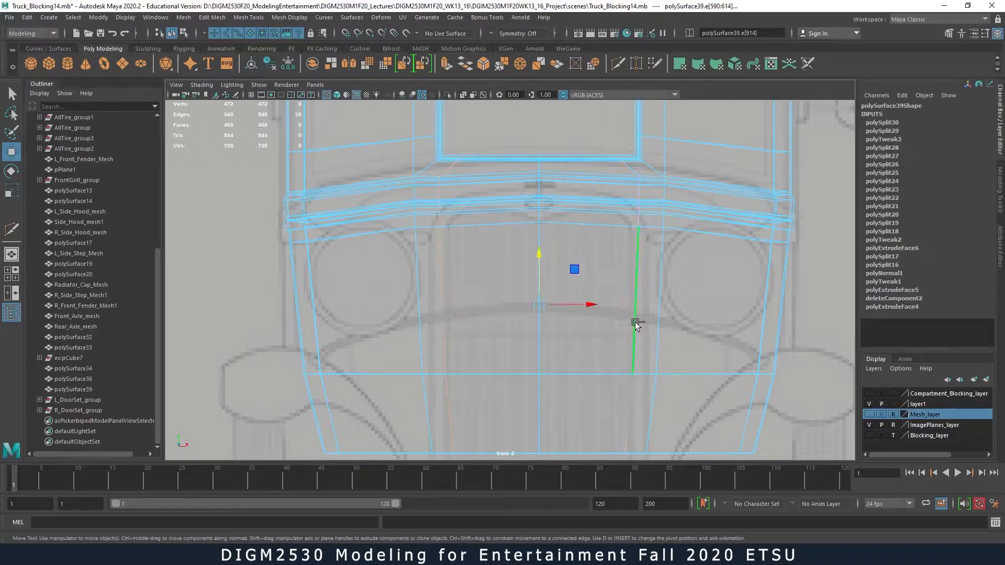
{"action": "right_click_drag", "start_coordinate": [635, 322], "coordinate": [588, 338], "text": "shift"}
- Delete the leftover vertical edges crossing the trim ridges on both sides of the centre line, and preview the panel smoothed
{"action": "double_click", "coordinate": [441, 190]}
{"action": "right_click_drag", "start_coordinate": [441, 191], "coordinate": [482, 271], "text": "shift"}
{"action": "right_click_drag", "start_coordinate": [489, 216], "coordinate": [489, 187]}
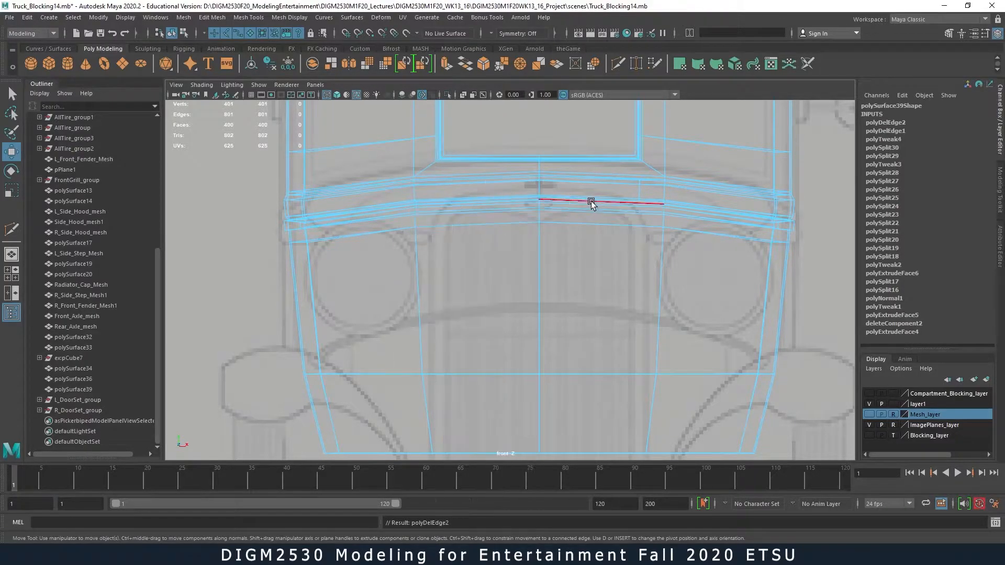
{"action": "double_click", "coordinate": [641, 191]}
{"action": "right_click_drag", "start_coordinate": [642, 193], "coordinate": [585, 202], "text": "shift"}
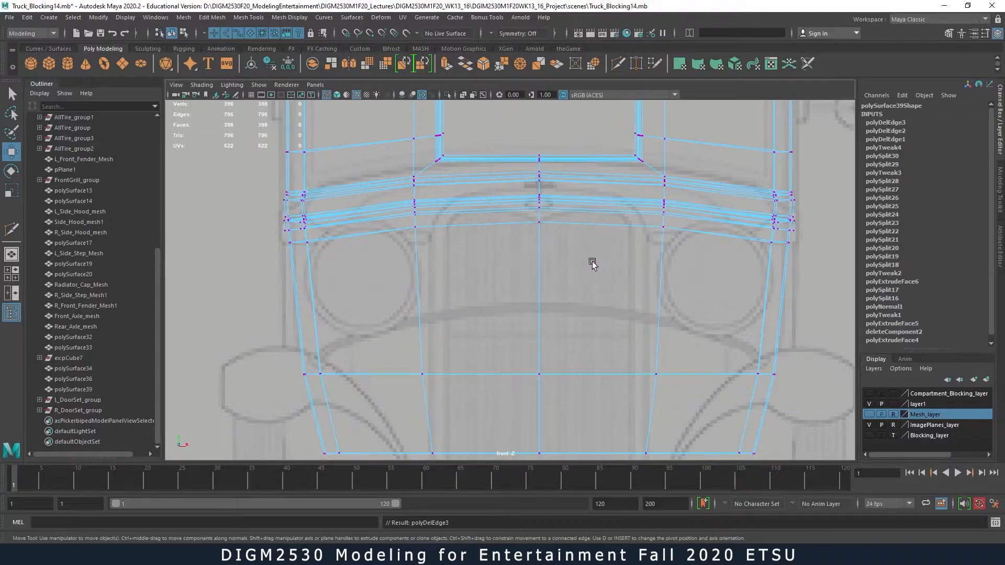
{"action": "key", "text": "3"}
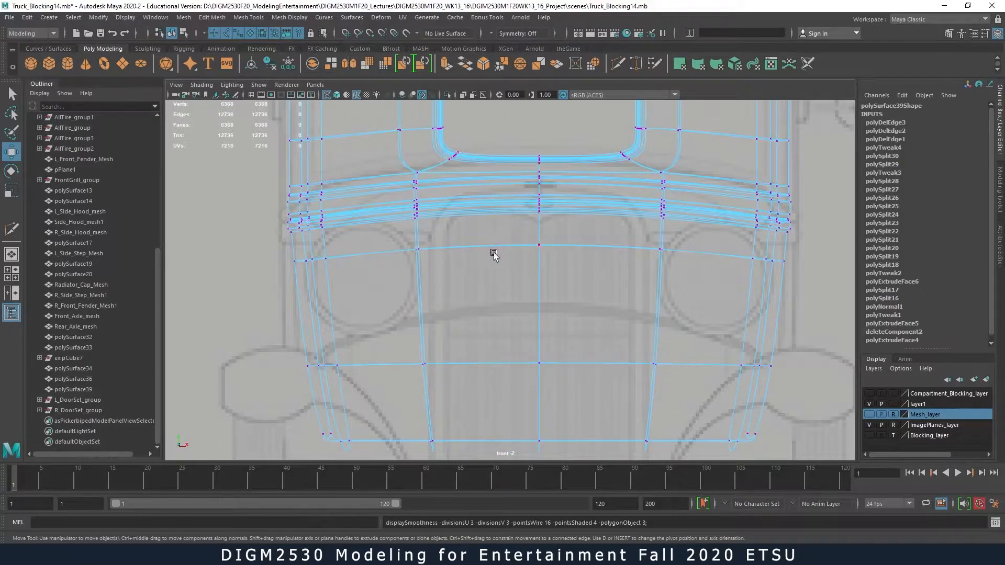
- With the grid displayed, slice the unsmoothed panel below the window with two straight vertical Multi-Cuts, placed symmetrically on either side of the centre line
{"action": "key", "text": "1"}
{"action": "right_click_drag", "start_coordinate": [591, 285], "coordinate": [345, 213], "text": "alt"}
{"action": "middle_click_drag", "start_coordinate": [578, 310], "coordinate": [632, 275], "text": "alt"}
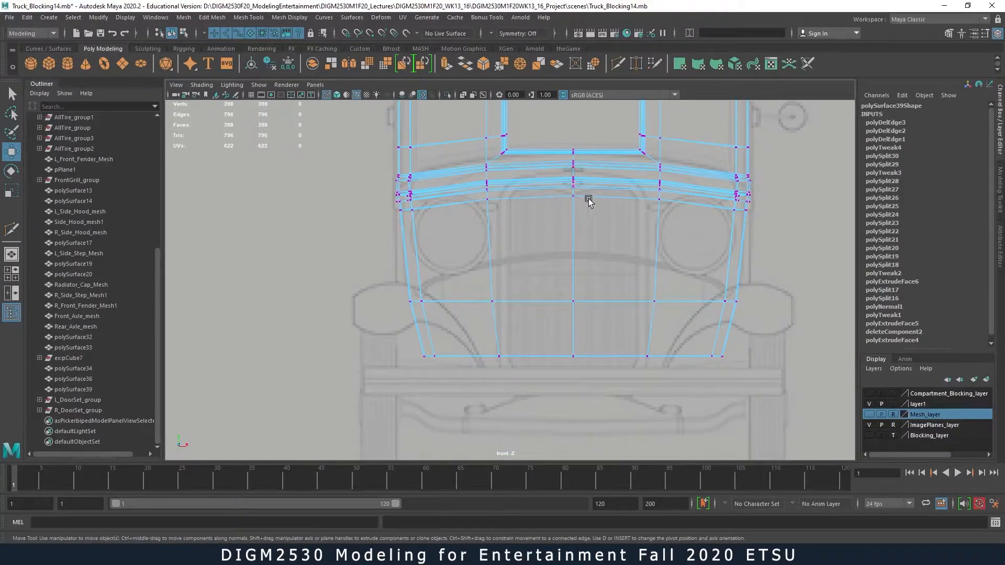
{"action": "right_click", "coordinate": [549, 183], "text": "shift"}
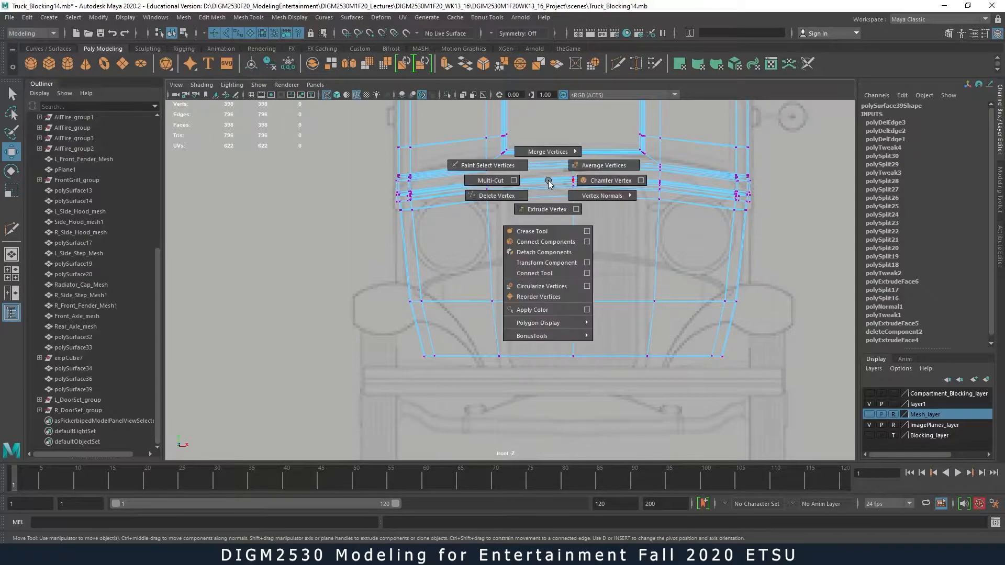
{"action": "left_click", "coordinate": [500, 181]}
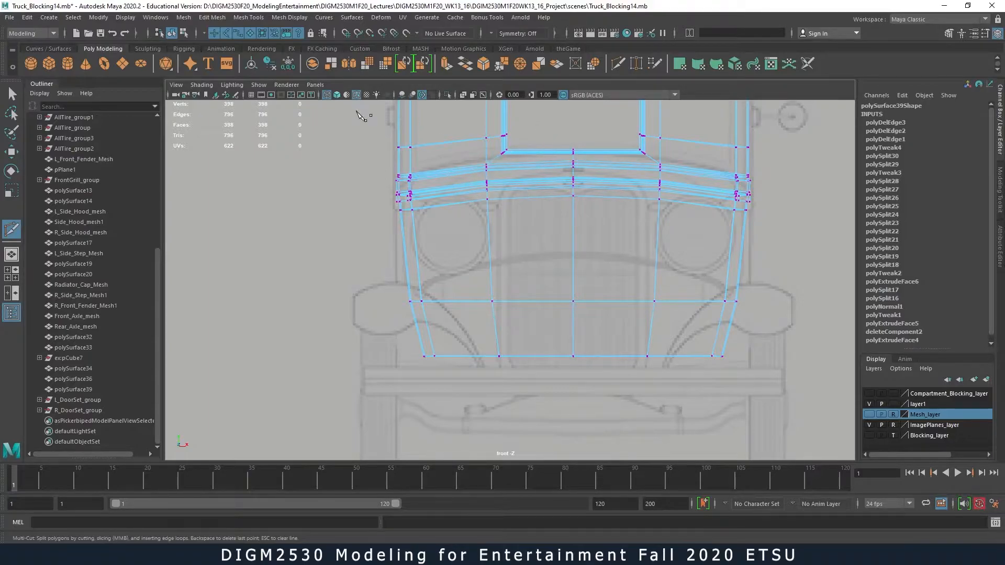
{"action": "left_click", "coordinate": [252, 95]}
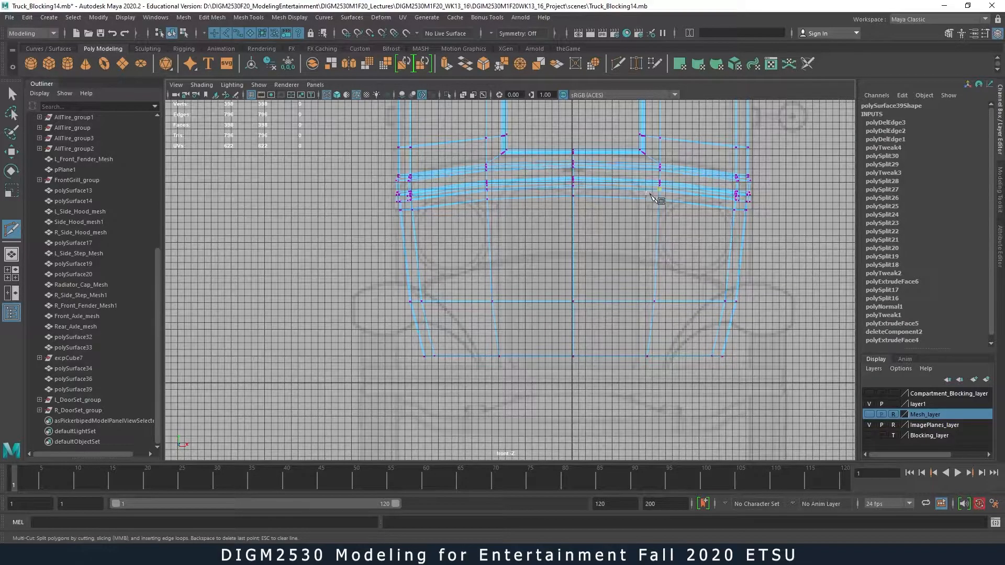
{"action": "right_click_drag", "start_coordinate": [684, 220], "coordinate": [370, 151], "text": "alt"}
{"action": "middle_click_drag", "start_coordinate": [648, 255], "coordinate": [653, 287], "text": "alt"}
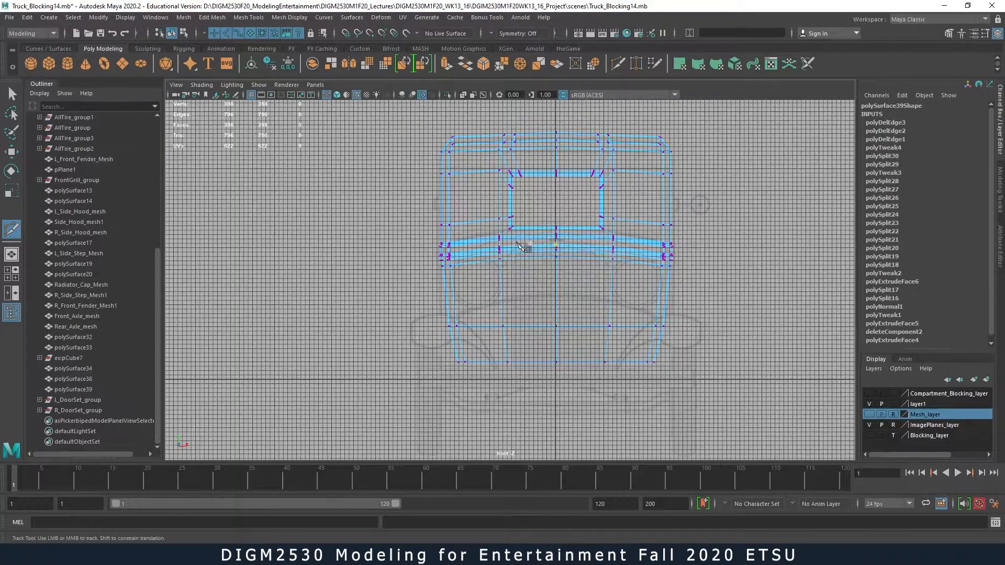
{"action": "right_click_drag", "start_coordinate": [560, 309], "coordinate": [668, 317], "text": "alt"}
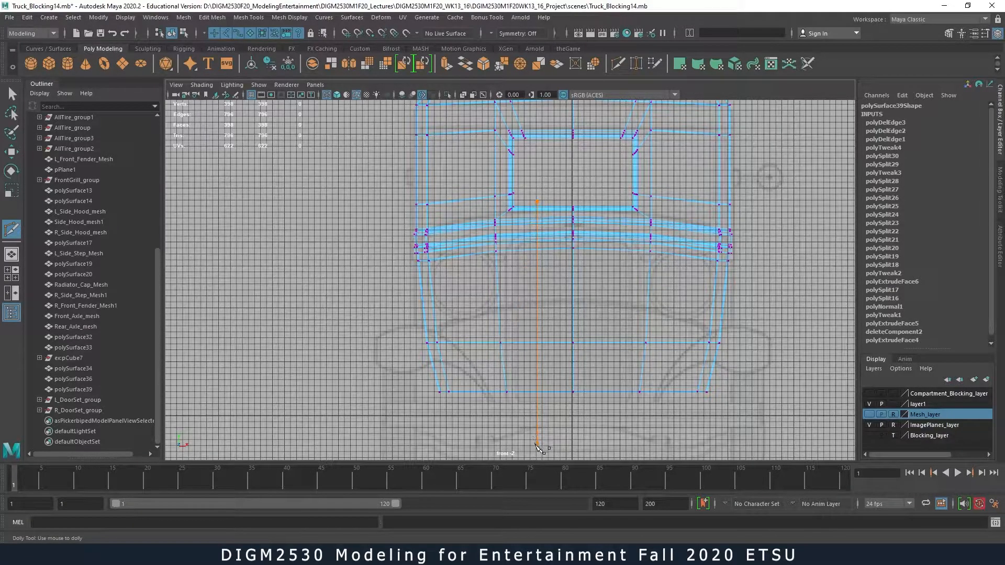
{"action": "left_click_drag", "start_coordinate": [537, 443], "coordinate": [537, 443]}
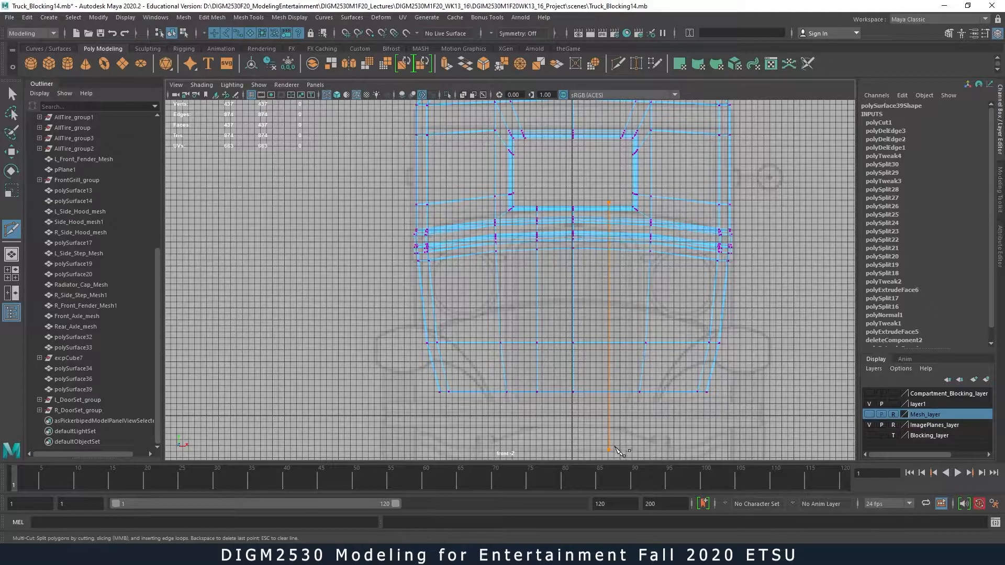
{"action": "key", "text": "Return"}
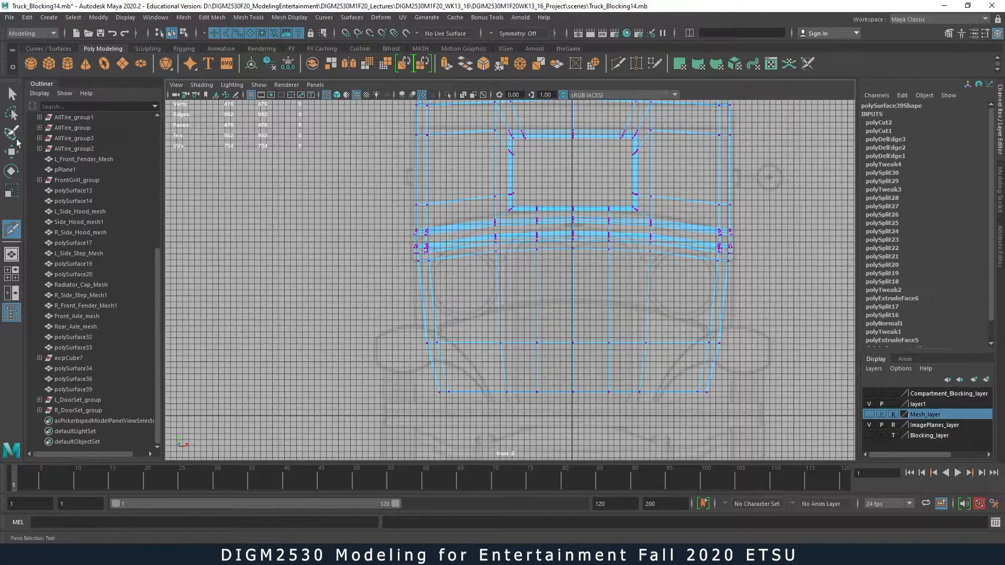
{"action": "left_click", "coordinate": [13, 93]}
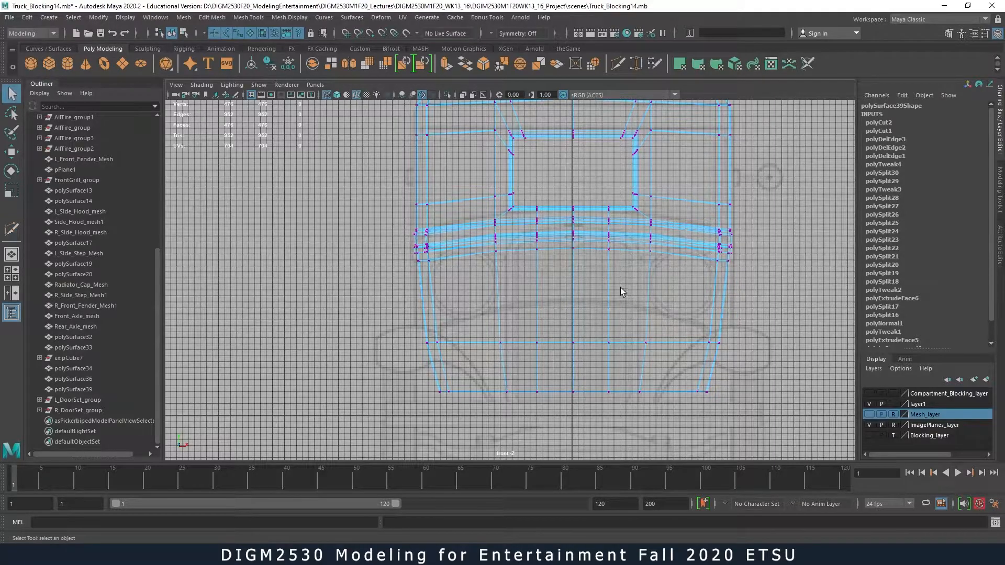
- Preview the panel smoothed and shaded with the grid hidden, return to object mode, deselect it, and view it in perspective
{"action": "key", "text": "3"}
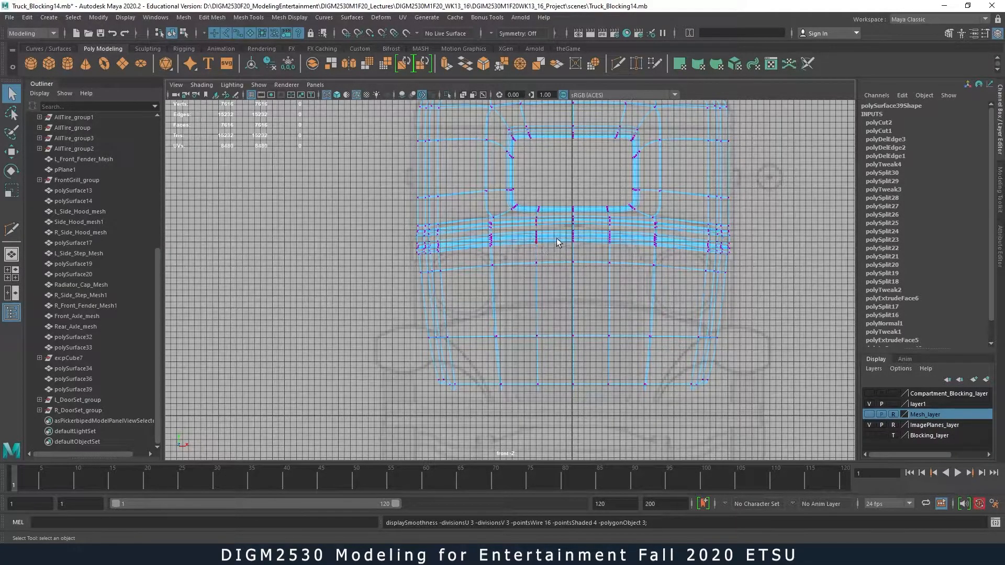
{"action": "key", "text": "5"}
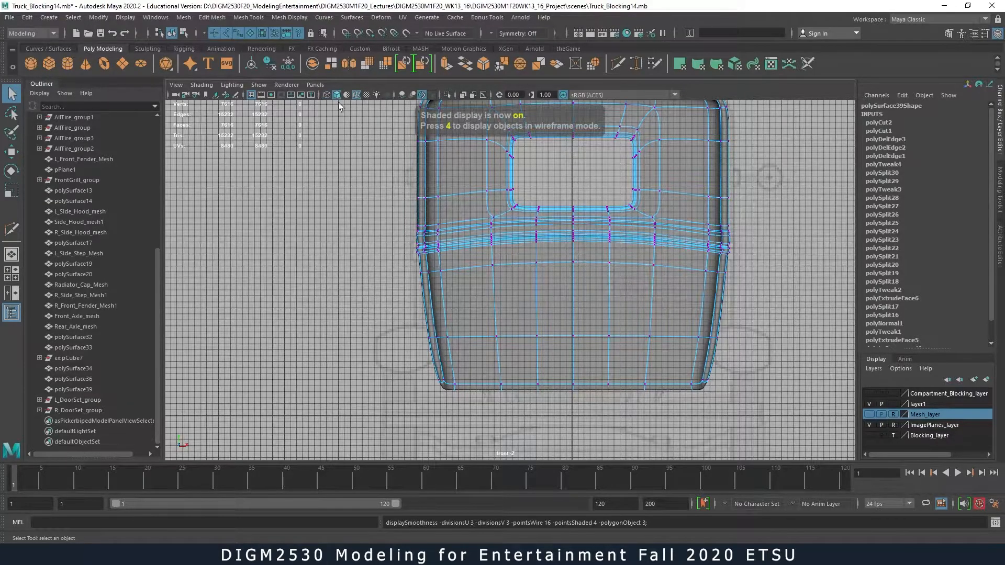
{"action": "left_click", "coordinate": [251, 95]}
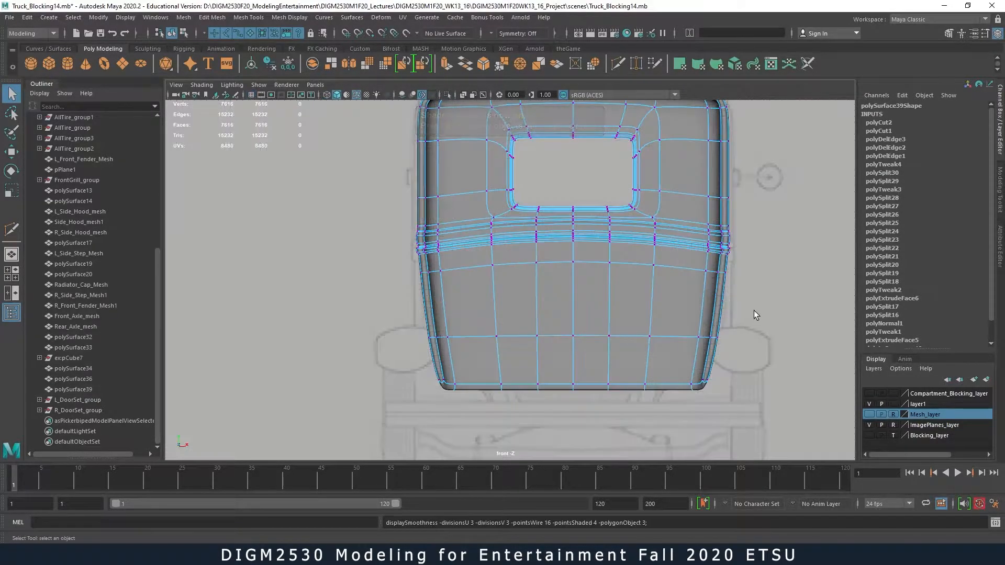
{"action": "right_click_drag", "start_coordinate": [612, 252], "coordinate": [659, 235]}
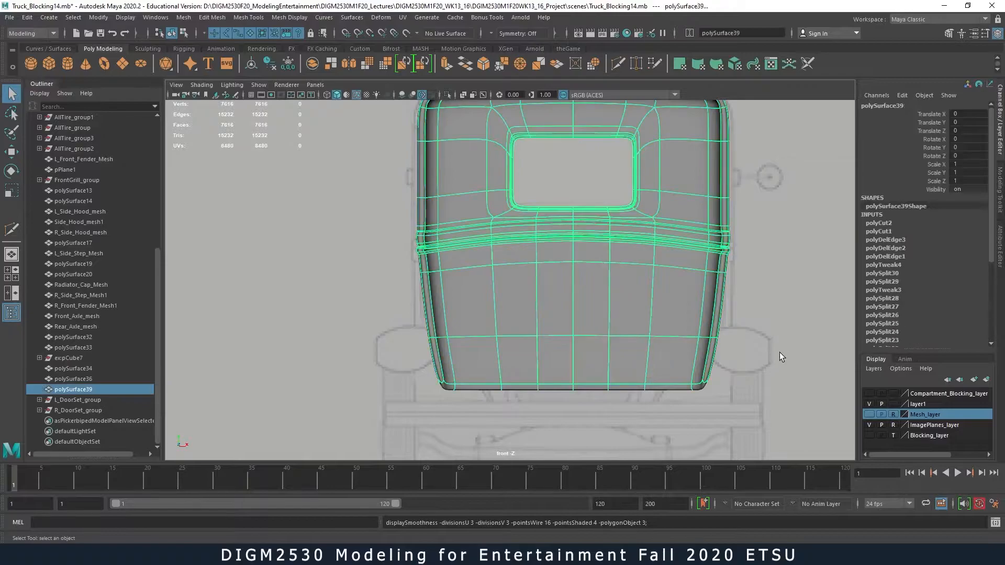
{"action": "left_click", "coordinate": [778, 353]}
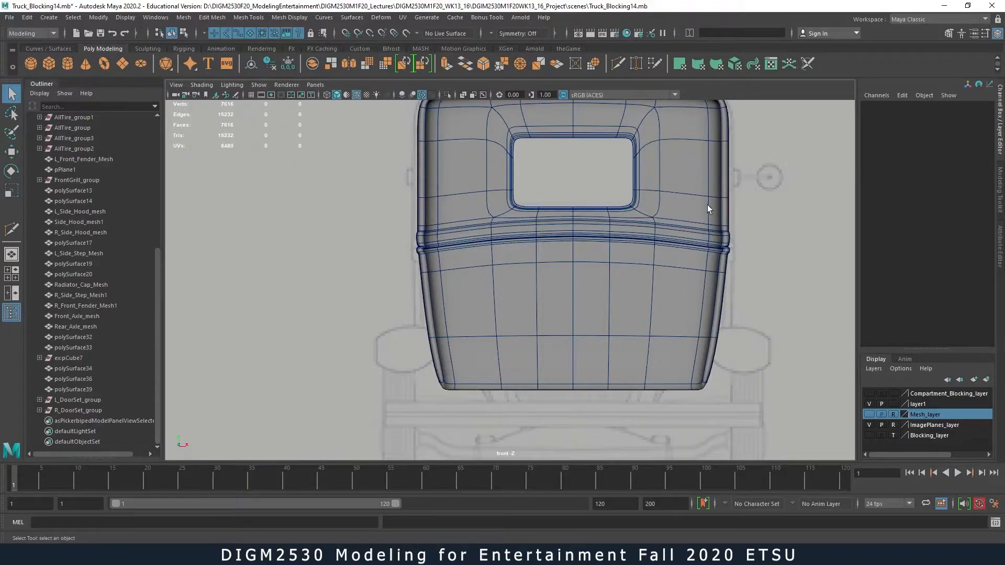
{"action": "middle_click_drag", "start_coordinate": [668, 196], "coordinate": [669, 264], "text": "alt"}
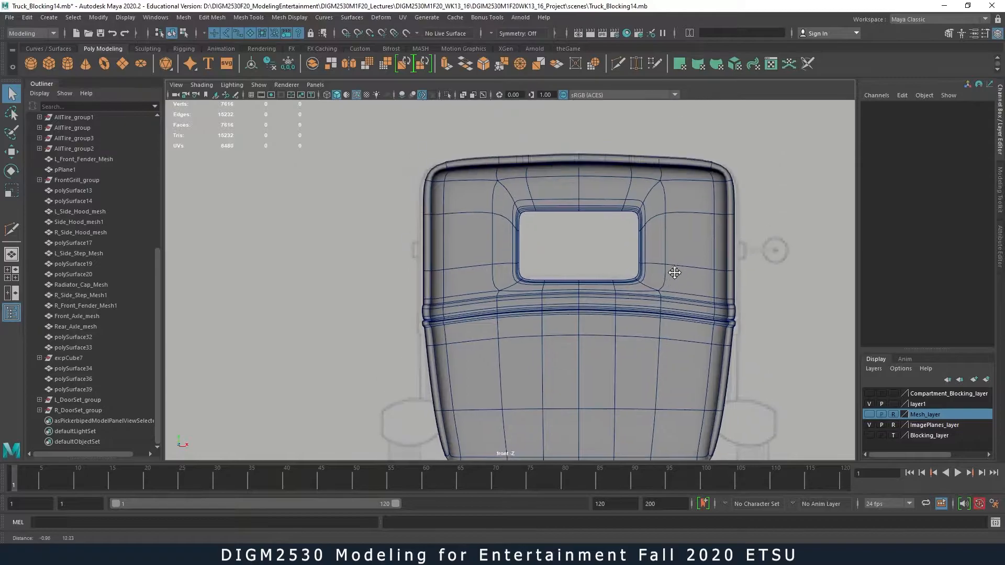
{"action": "key", "text": "space"}
{"action": "key", "text": "space"}
{"action": "right_click_drag", "start_coordinate": [746, 215], "coordinate": [416, 118], "text": "alt"}
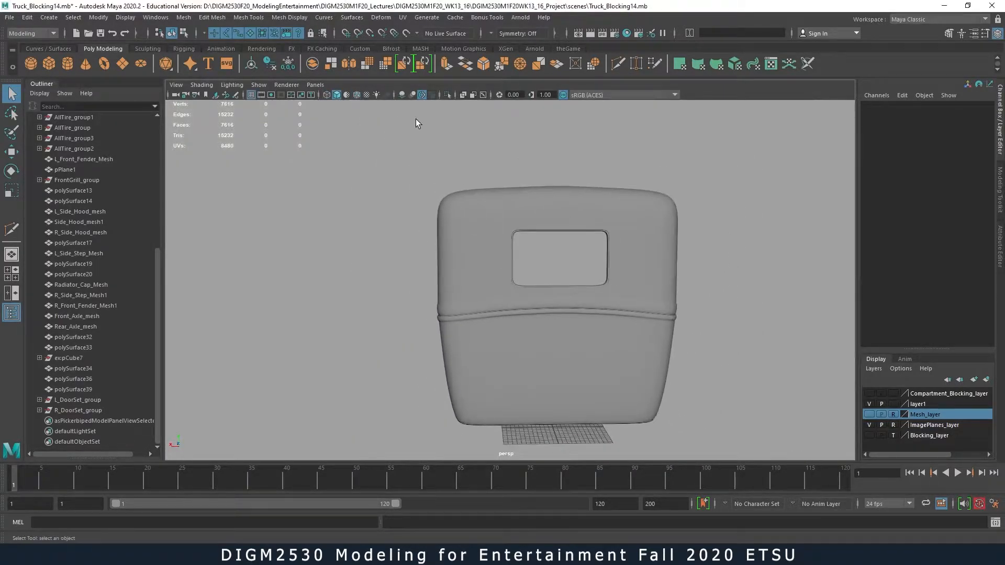
- Show wireframe on shaded, turn off the panel's smooth preview, and insert a vertical edge loop beside the panel's front side edge with Multi-Cut
{"action": "left_click", "coordinate": [355, 96]}
{"action": "mouse_move", "coordinate": [392, 143]}
{"action": "left_mouse_down", "text": "alt"}
{"action": "mouse_move", "coordinate": [513, 352]}
{"action": "mouse_move", "coordinate": [619, 346]}
{"action": "mouse_move", "coordinate": [538, 279]}
{"action": "left_mouse_up", "text": "alt"}
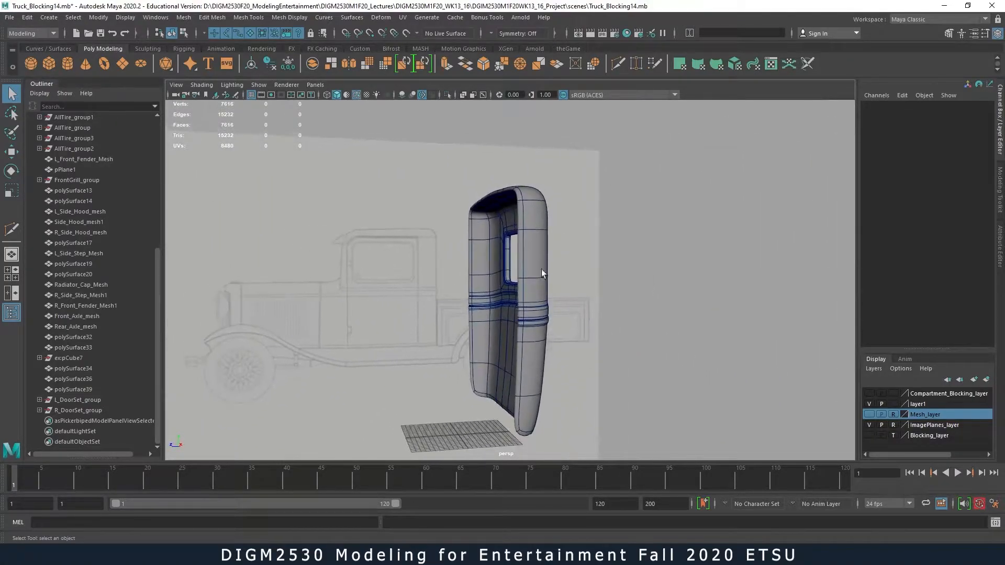
{"action": "left_click", "coordinate": [538, 271]}
{"action": "key", "text": "1"}
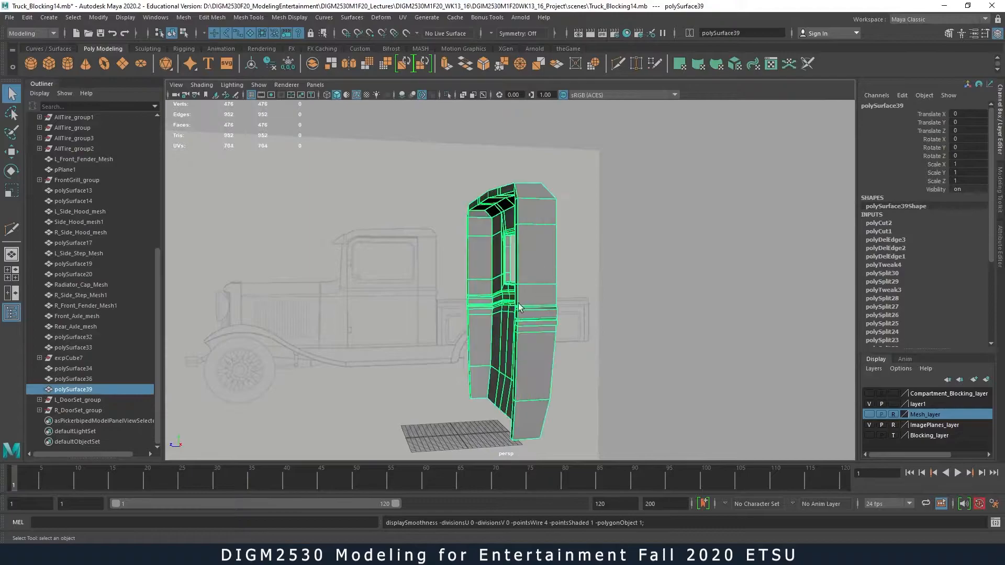
{"action": "right_click_drag", "start_coordinate": [522, 303], "coordinate": [854, 334], "text": "alt"}
{"action": "left_click_drag", "start_coordinate": [581, 331], "coordinate": [605, 339], "text": "alt"}
{"action": "right_click_drag", "start_coordinate": [607, 343], "coordinate": [545, 263], "text": "shift"}
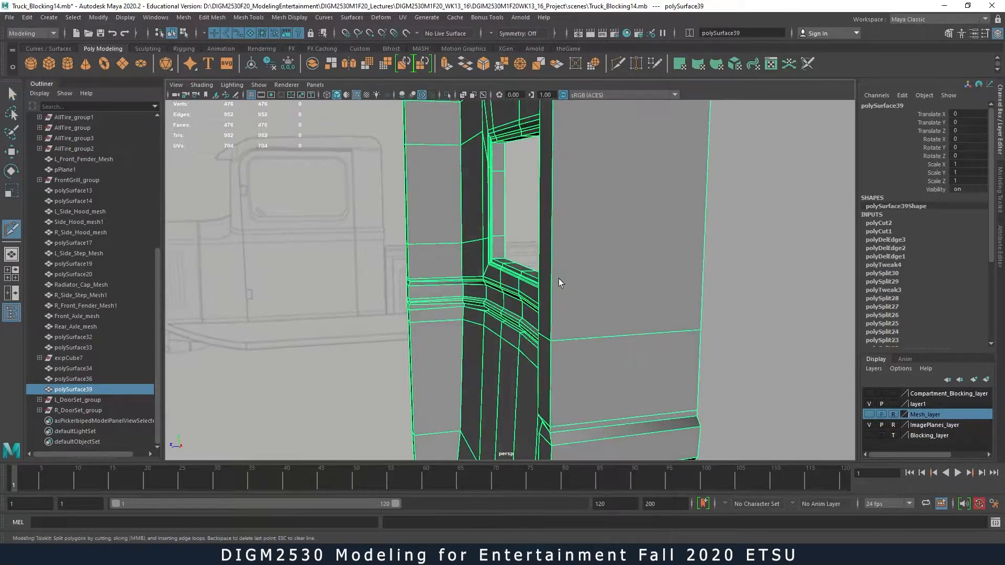
{"action": "left_click", "coordinate": [554, 340], "text": "ctrl"}
- Insert more vertical support edge loops close to the side flange's corner edges, on both sides of the panel
{"action": "left_click_drag", "start_coordinate": [566, 372], "coordinate": [631, 375], "text": "alt"}
{"action": "right_click_drag", "start_coordinate": [630, 375], "coordinate": [676, 369], "text": "alt"}
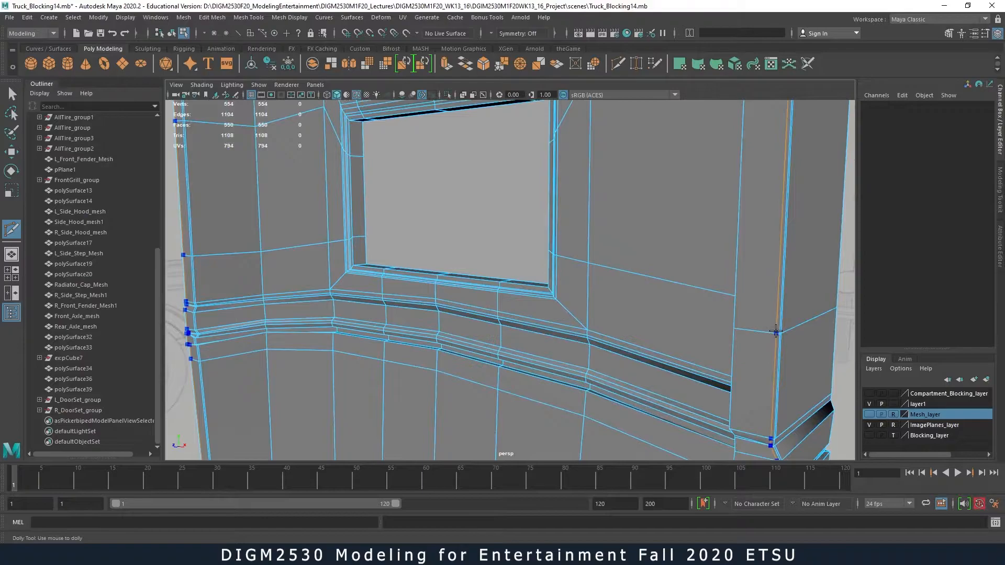
{"action": "left_click", "coordinate": [776, 331], "text": "ctrl"}
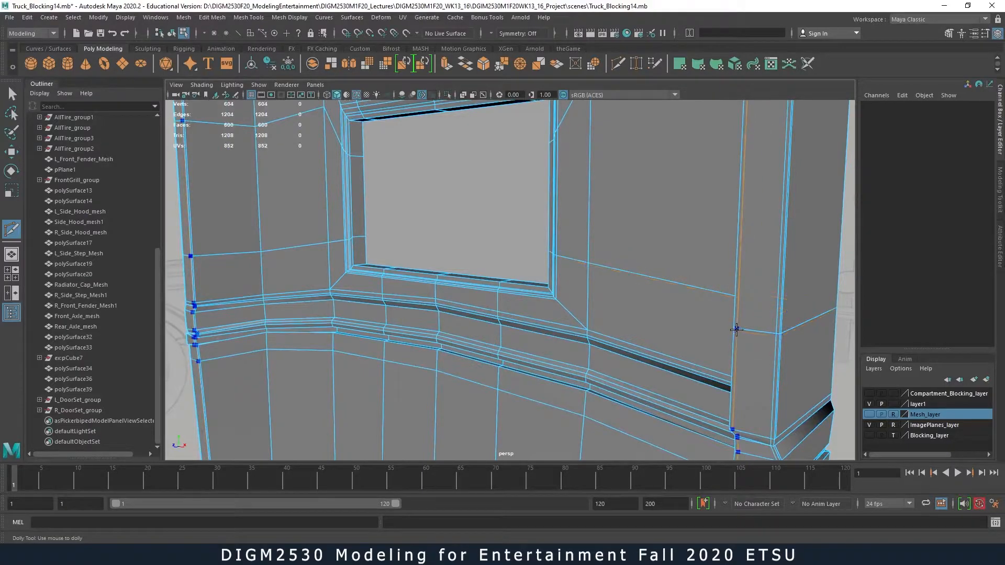
{"action": "left_click_drag", "start_coordinate": [733, 353], "coordinate": [708, 354], "text": "alt"}
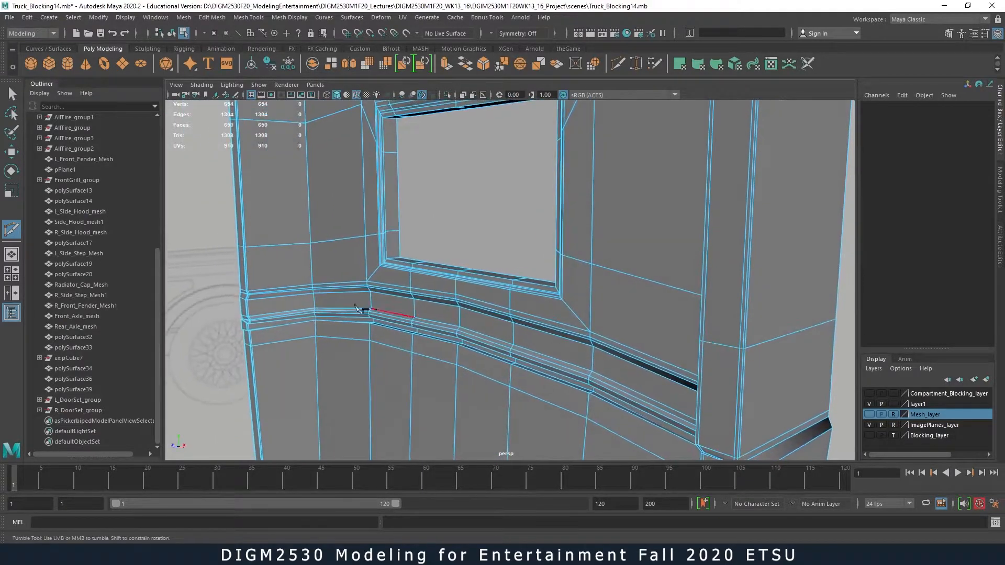
{"action": "left_click", "coordinate": [250, 246], "text": "ctrl"}
- Insert an edge loop close to the panel's bottom rim and preview the panel smoothed
{"action": "scroll", "coordinate": [463, 352], "scroll_direction": "down", "scroll_amount": 4}
{"action": "middle_click_drag", "start_coordinate": [486, 451], "coordinate": [491, 327], "text": "alt"}
{"action": "left_click_drag", "start_coordinate": [491, 327], "coordinate": [530, 311], "text": "alt"}
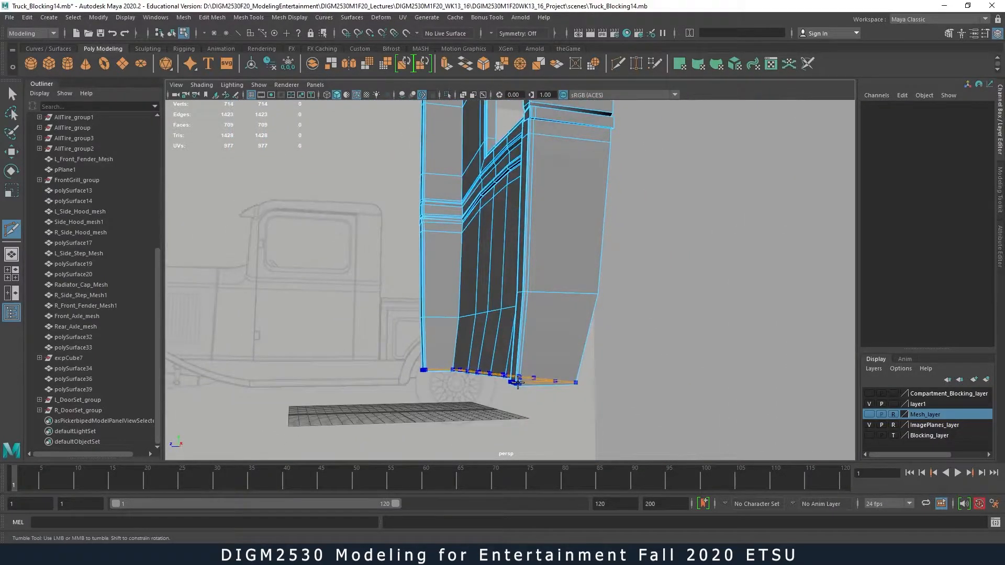
{"action": "left_click", "coordinate": [517, 383], "text": "ctrl"}
{"action": "key", "text": "3"}
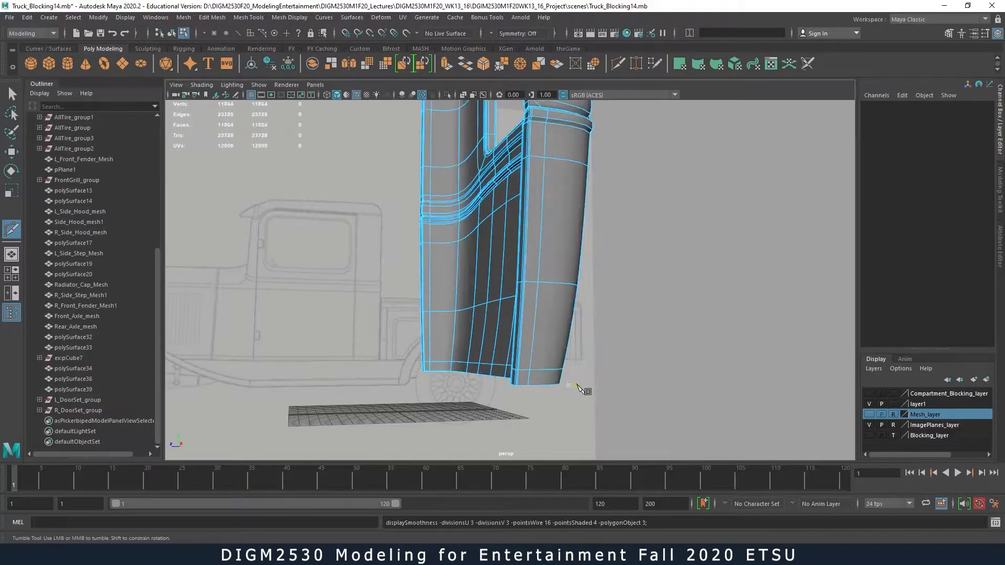
{"action": "left_click_drag", "start_coordinate": [618, 354], "coordinate": [550, 405], "text": "alt"}
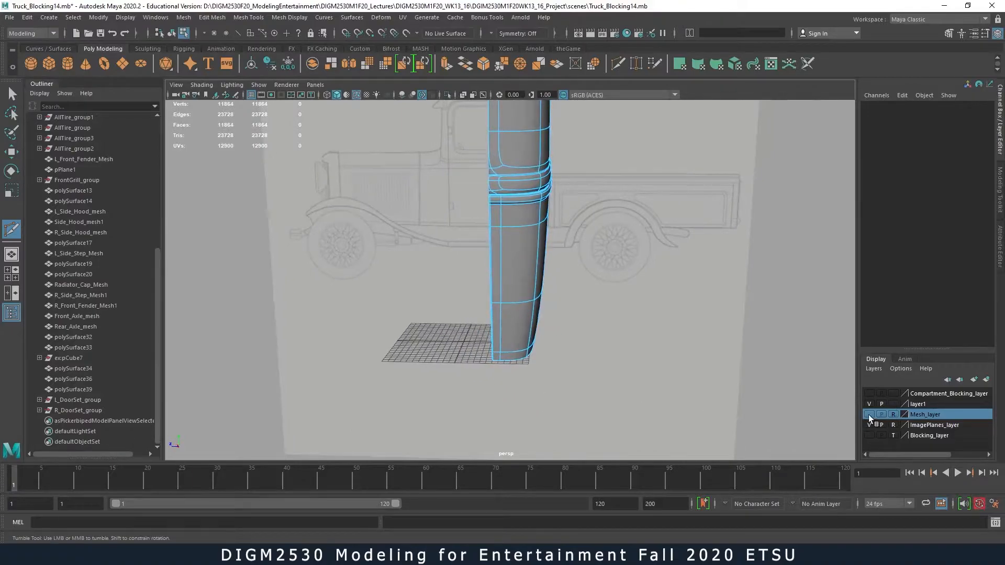
- Show Mesh_layer and examine how the panel's side trim ridges line up with the door trim near the handle
{"action": "left_click", "coordinate": [869, 415]}
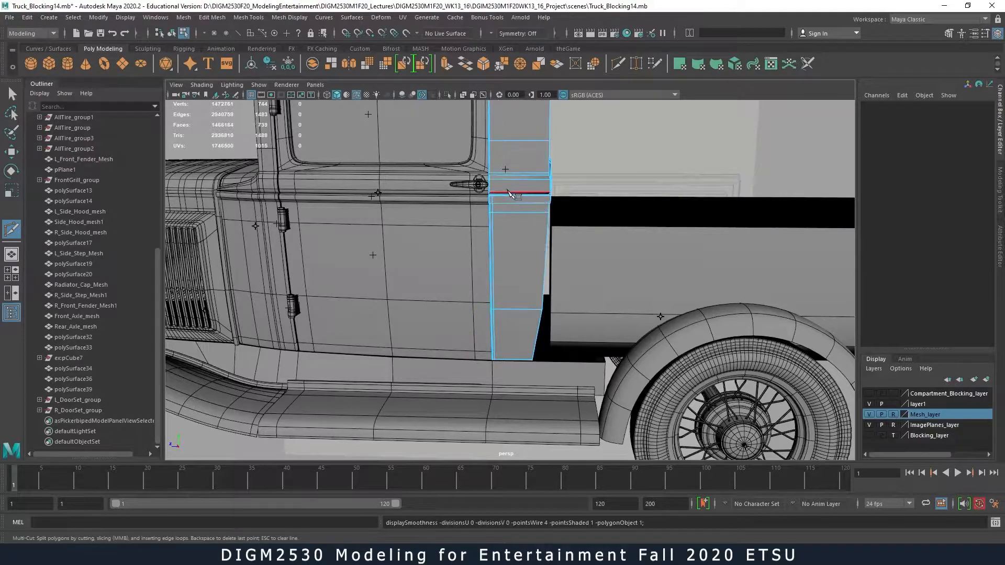
{"action": "right_click_drag", "start_coordinate": [548, 205], "coordinate": [709, 218], "text": "alt"}
{"action": "middle_click_drag", "start_coordinate": [583, 206], "coordinate": [602, 321], "text": "alt"}
{"action": "left_click_drag", "start_coordinate": [522, 270], "coordinate": [523, 244], "text": "alt"}
{"action": "middle_click_drag", "start_coordinate": [535, 242], "coordinate": [545, 310], "text": "alt"}
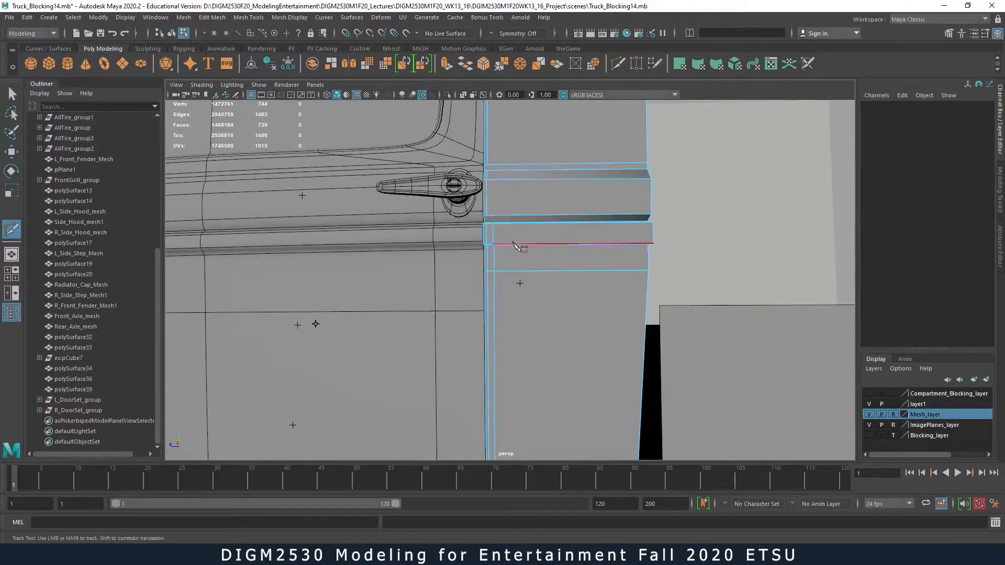
{"action": "left_click_drag", "start_coordinate": [519, 243], "coordinate": [523, 254], "text": "alt"}
{"action": "right_click_drag", "start_coordinate": [528, 270], "coordinate": [651, 311], "text": "alt"}
{"action": "left_click_drag", "start_coordinate": [583, 265], "coordinate": [520, 303], "text": "alt"}
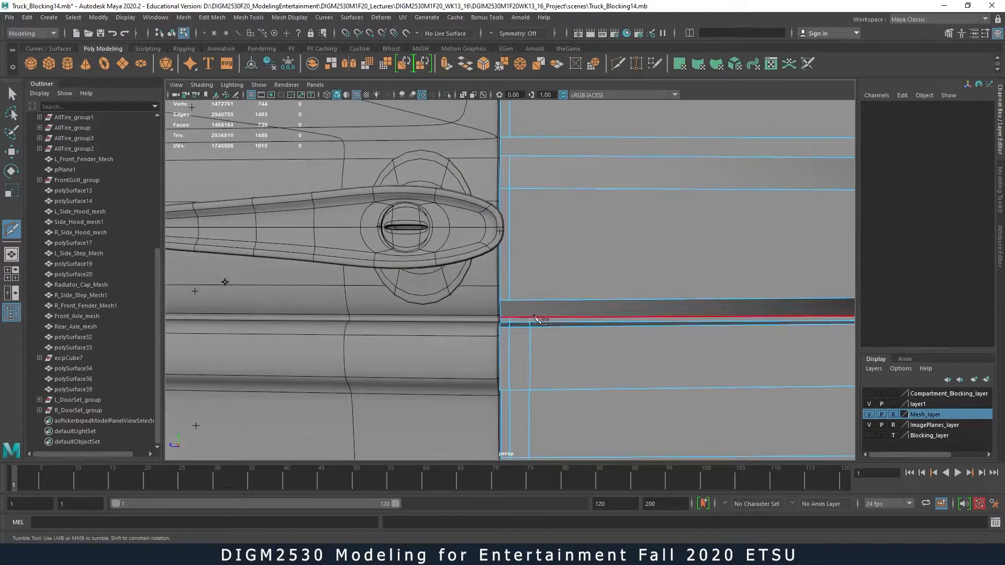
- Try to cut a short vertical edge across the groove between the trim ridges at the panel's side, and hide Mesh_layer
{"action": "left_click", "coordinate": [519, 303]}
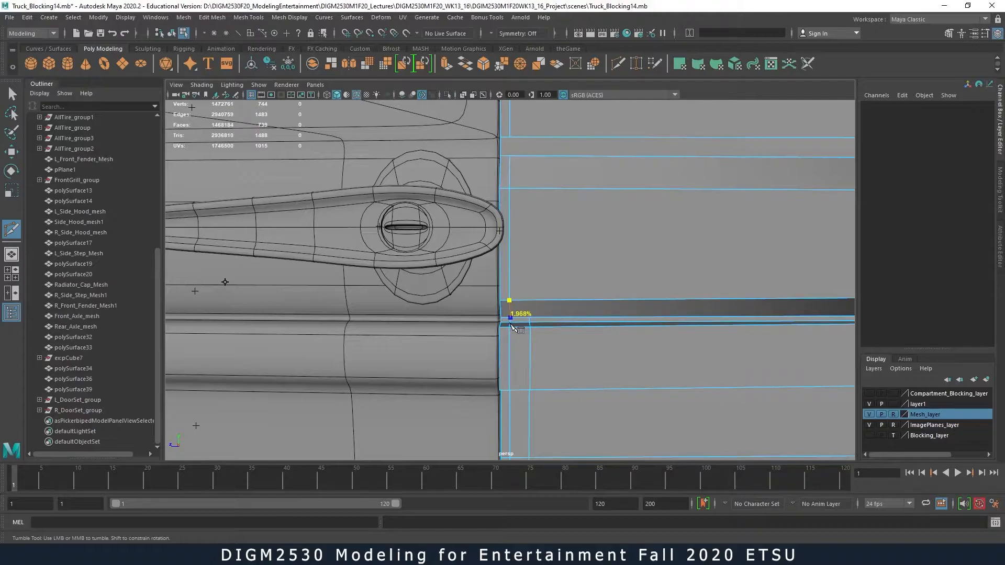
{"action": "left_click", "coordinate": [509, 323]}
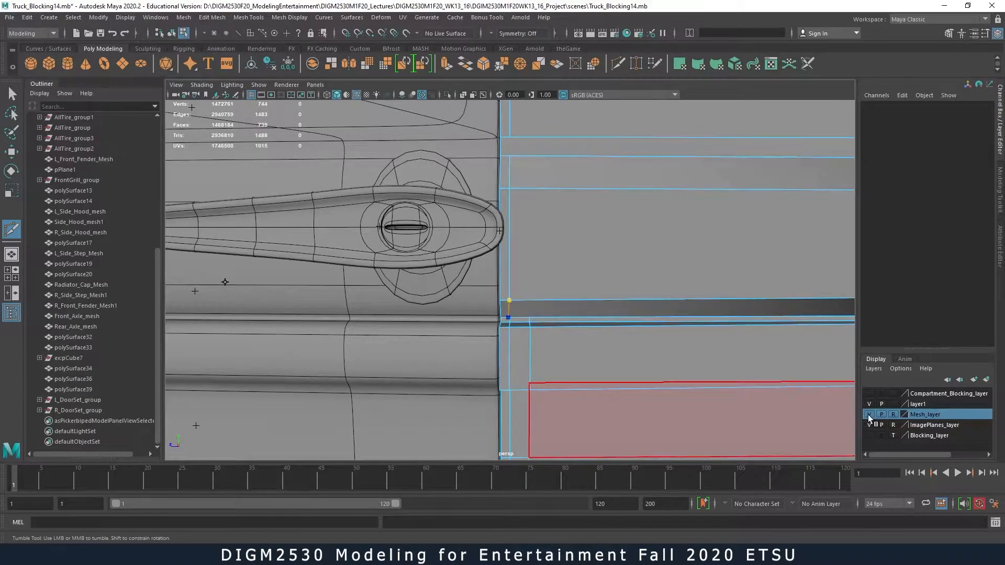
{"action": "left_click", "coordinate": [869, 414]}
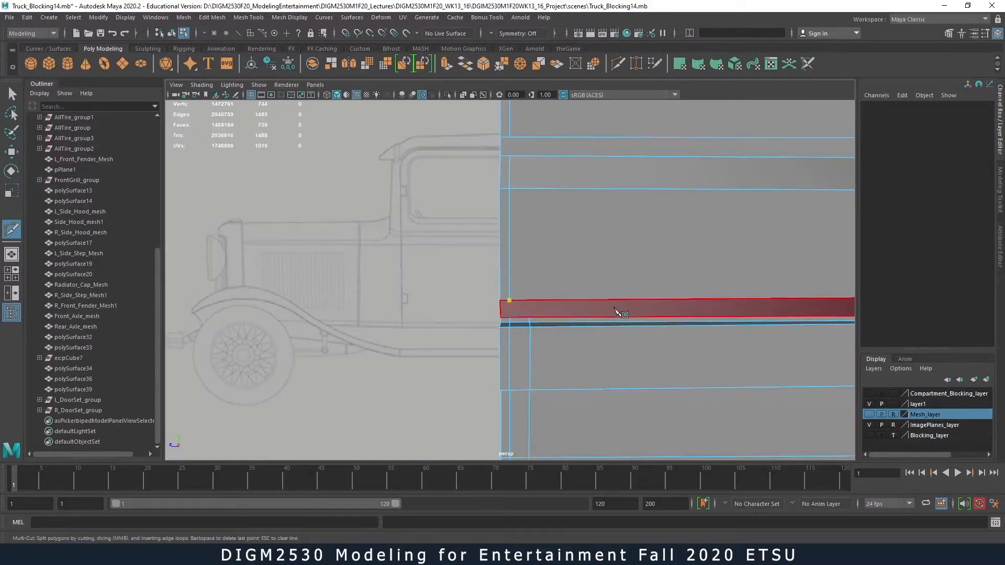
{"action": "key", "text": "q"}
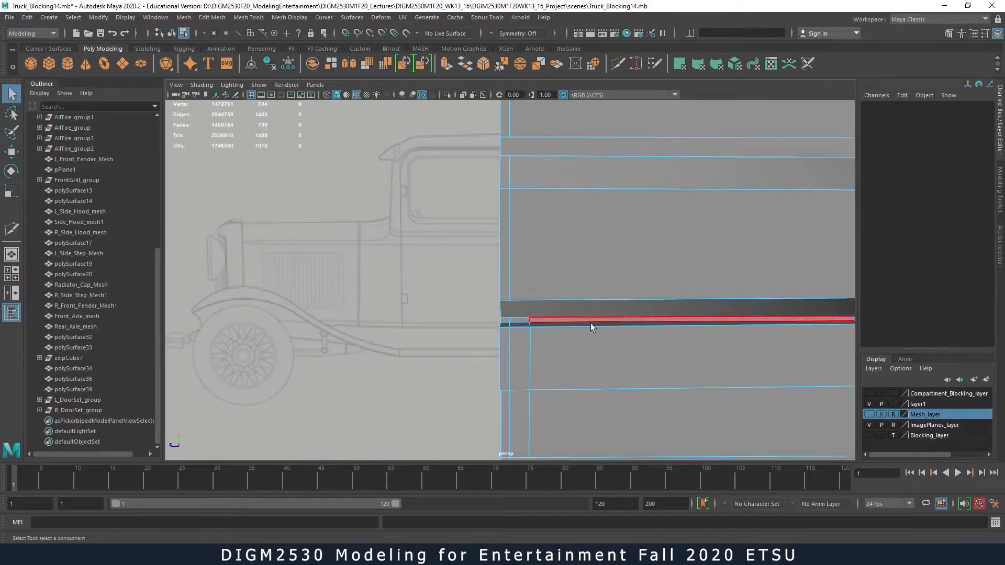
- Select and delete the vertical edge loops running beside the panel's front side edge
{"action": "right_click_drag", "start_coordinate": [564, 327], "coordinate": [573, 241]}
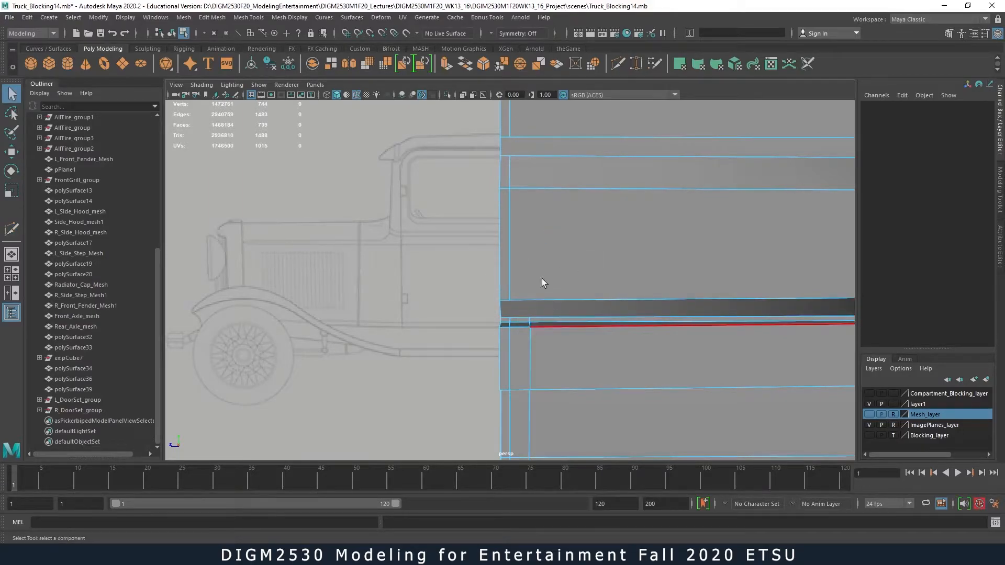
{"action": "double_click", "coordinate": [509, 287]}
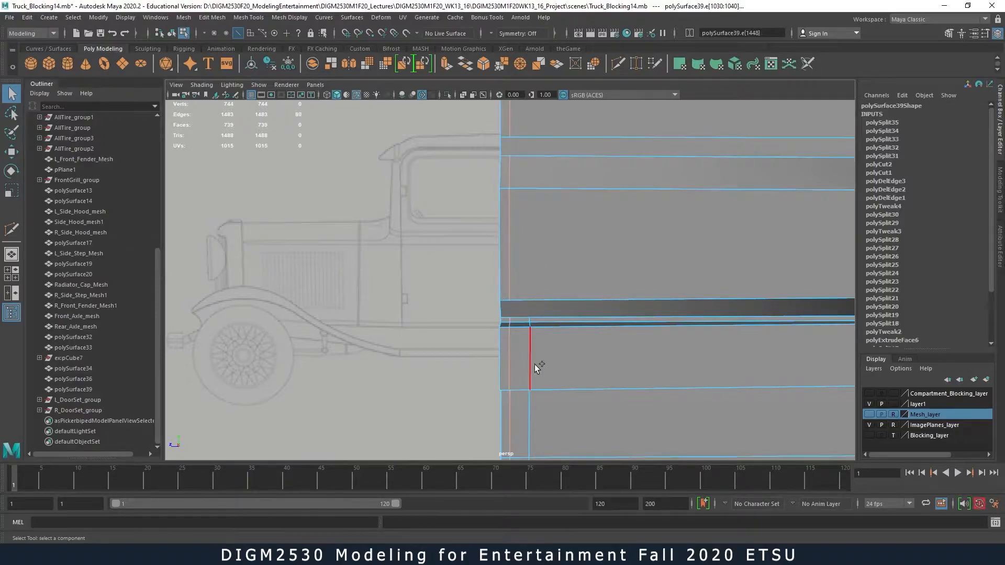
{"action": "right_click_drag", "start_coordinate": [532, 365], "coordinate": [489, 365], "text": "shift"}
- Examine the panel's side corner and trim ridge edges up close from several angles
{"action": "right_click_drag", "start_coordinate": [644, 366], "coordinate": [489, 332], "text": "alt"}
{"action": "key", "text": "space"}
{"action": "left_click_drag", "start_coordinate": [625, 241], "coordinate": [812, 247], "text": "alt"}
{"action": "middle_click_drag", "start_coordinate": [789, 215], "coordinate": [729, 276], "text": "alt"}
{"action": "right_click_drag", "start_coordinate": [740, 265], "coordinate": [832, 258], "text": "alt"}
{"action": "right_click_drag", "start_coordinate": [739, 212], "coordinate": [786, 240]}
{"action": "middle_click_drag", "start_coordinate": [786, 240], "coordinate": [766, 243], "text": "alt"}
{"action": "key", "text": "space"}
{"action": "middle_click_drag", "start_coordinate": [572, 366], "coordinate": [473, 284], "text": "alt"}
{"action": "right_click_drag", "start_coordinate": [473, 284], "coordinate": [623, 358], "text": "alt"}
{"action": "left_click_drag", "start_coordinate": [645, 356], "coordinate": [615, 334], "text": "alt"}
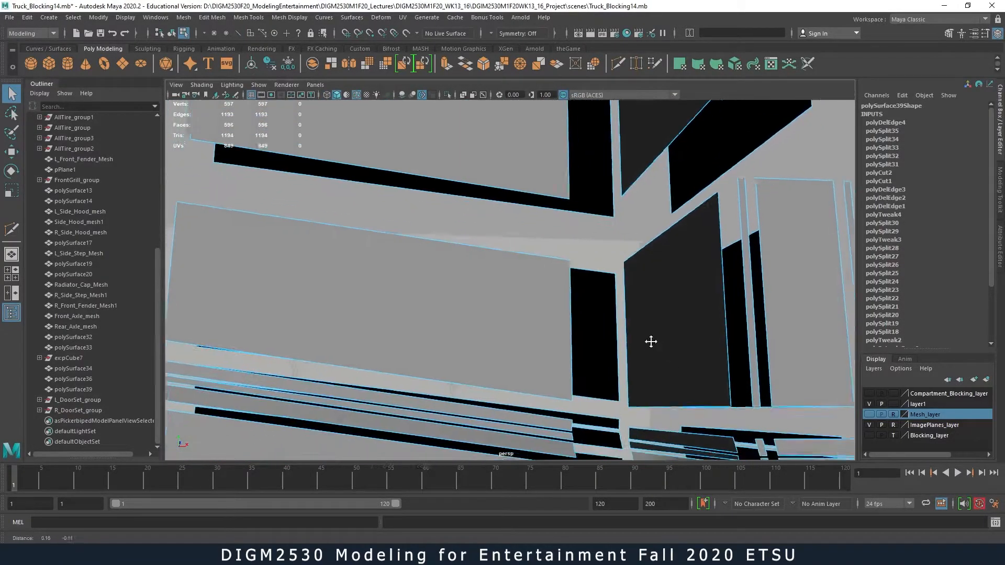
{"action": "middle_click_drag", "start_coordinate": [668, 354], "coordinate": [385, 106], "text": "alt"}
{"action": "left_click_drag", "start_coordinate": [589, 261], "coordinate": [490, 310], "text": "alt"}
{"action": "right_click_drag", "start_coordinate": [539, 278], "coordinate": [979, 296], "text": "alt"}
{"action": "left_click_drag", "start_coordinate": [617, 255], "coordinate": [611, 315], "text": "alt"}
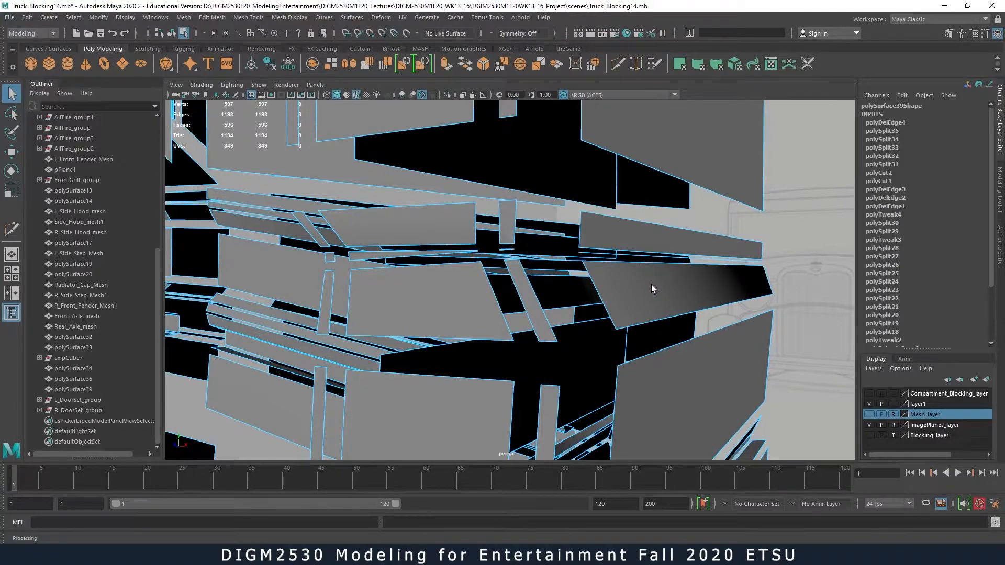
- Select the edge loop along the crease between the sloped face and the trim ridge, and shift it with the Slide Edge Tool
{"action": "right_click_drag", "start_coordinate": [650, 278], "coordinate": [683, 254]}
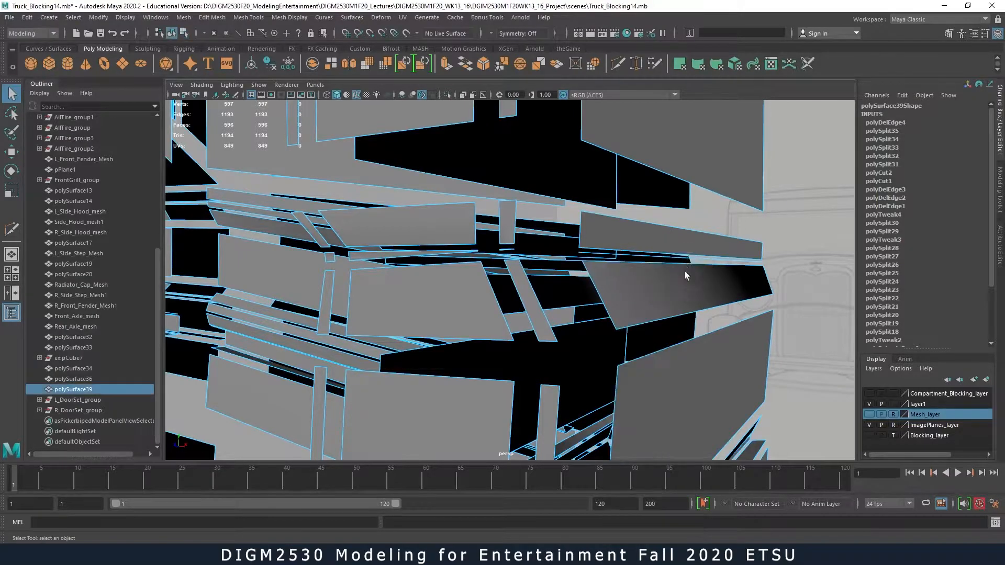
{"action": "right_click_drag", "start_coordinate": [476, 257], "coordinate": [478, 226]}
{"action": "left_click", "coordinate": [429, 260]}
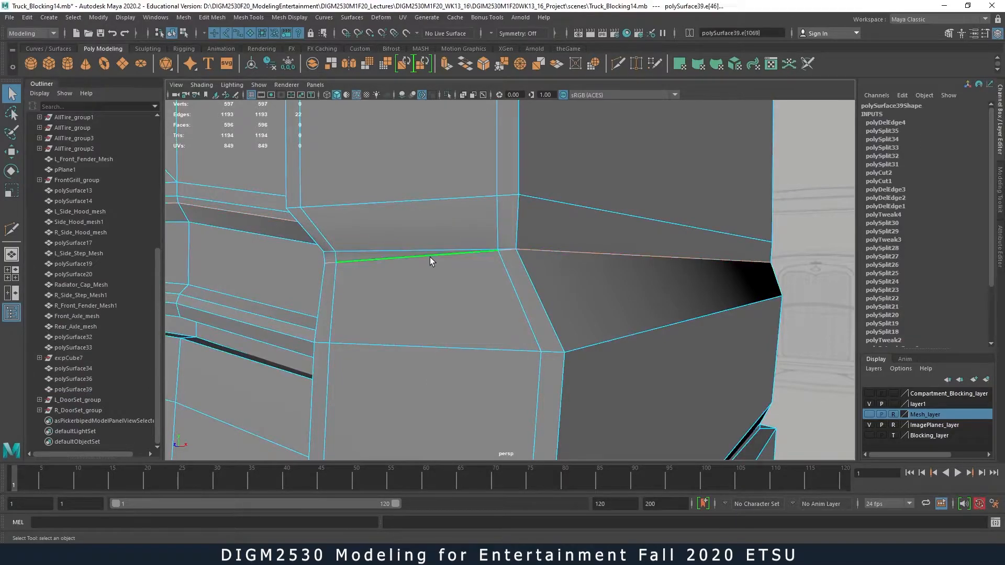
{"action": "left_click_drag", "start_coordinate": [471, 263], "coordinate": [512, 285], "text": "alt"}
{"action": "right_click", "coordinate": [482, 266], "text": "shift"}
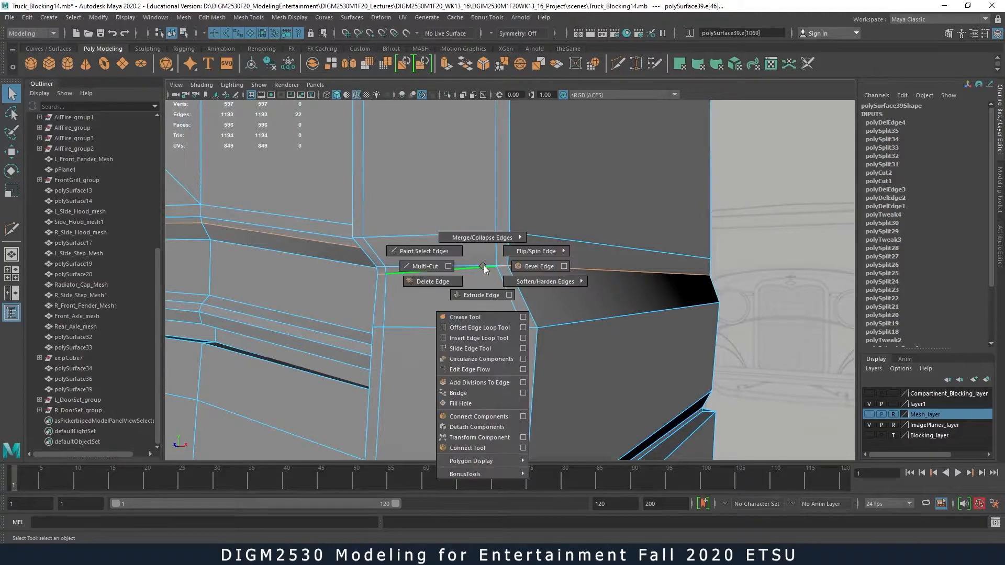
{"action": "left_click", "coordinate": [479, 347]}
{"action": "mouse_move", "coordinate": [504, 291]}
{"action": "middle_mouse_down"}
{"action": "mouse_move", "coordinate": [518, 295]}
{"action": "mouse_move", "coordinate": [507, 294]}
{"action": "middle_mouse_up"}
- Select the lower edge loop in the groove between the trim ridges and slide it slightly toward the lower ridge
{"action": "right_click_drag", "start_coordinate": [596, 291], "coordinate": [339, 281], "text": "alt"}
{"action": "right_click_drag", "start_coordinate": [494, 266], "coordinate": [513, 261]}
{"action": "left_click", "coordinate": [525, 253]}
{"action": "left_click_drag", "start_coordinate": [525, 273], "coordinate": [548, 366], "text": "alt"}
{"action": "scroll", "coordinate": [423, 116], "scroll_direction": "up", "scroll_amount": 3}
{"action": "left_click_drag", "start_coordinate": [423, 117], "coordinate": [565, 279], "text": "alt"}
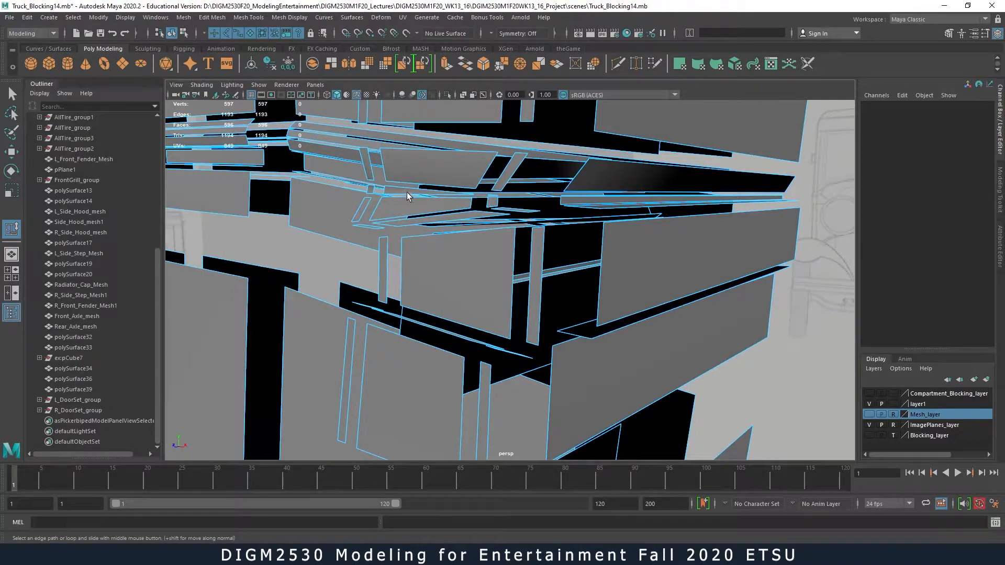
{"action": "right_click", "coordinate": [431, 192]}
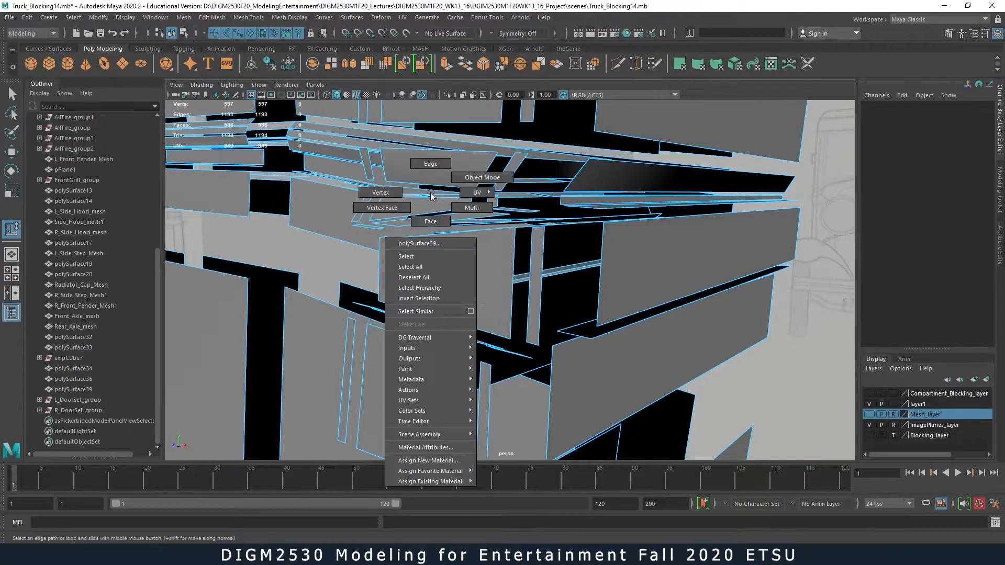
{"action": "left_click", "coordinate": [475, 178]}
{"action": "right_click", "coordinate": [441, 196]}
{"action": "left_click", "coordinate": [440, 165]}
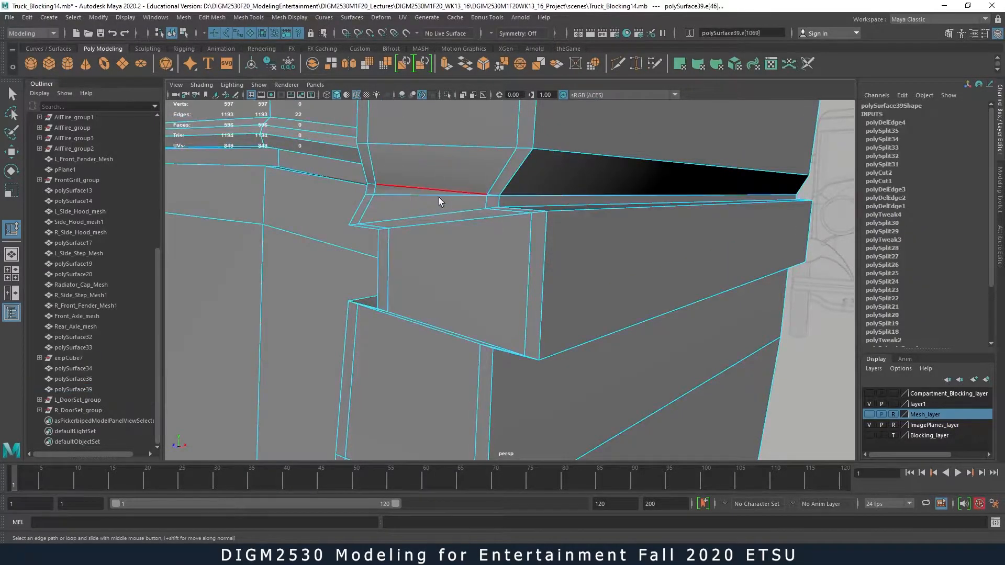
{"action": "left_click", "coordinate": [384, 195]}
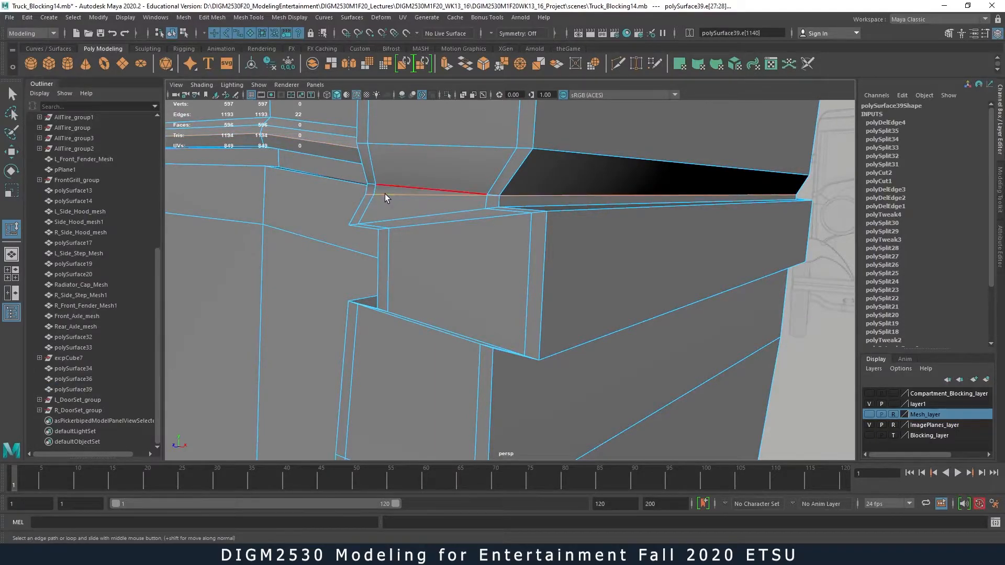
{"action": "right_click_drag", "start_coordinate": [387, 196], "coordinate": [379, 275], "text": "shift"}
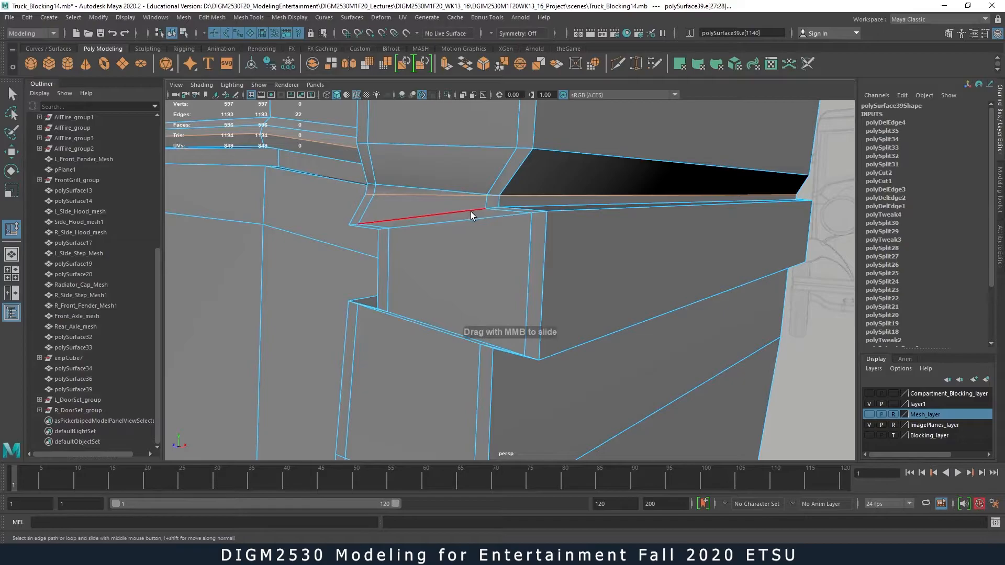
{"action": "middle_click_drag", "start_coordinate": [455, 215], "coordinate": [480, 209]}
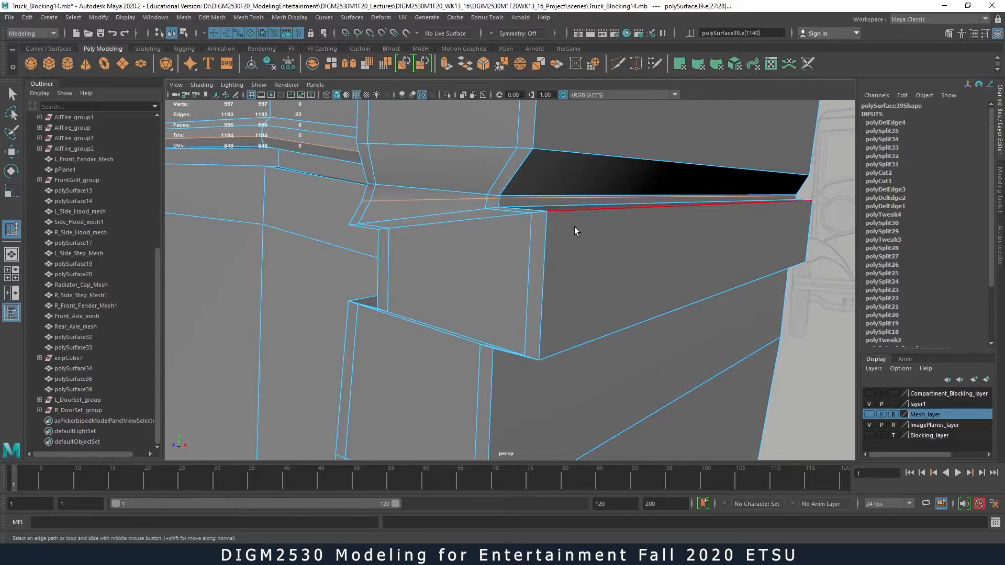
- Insert a vertical edge loop close to the panel's side corner edge with Multi-Cut, and preview the panel smoothed from several sides
{"action": "right_click_drag", "start_coordinate": [577, 218], "coordinate": [607, 223]}
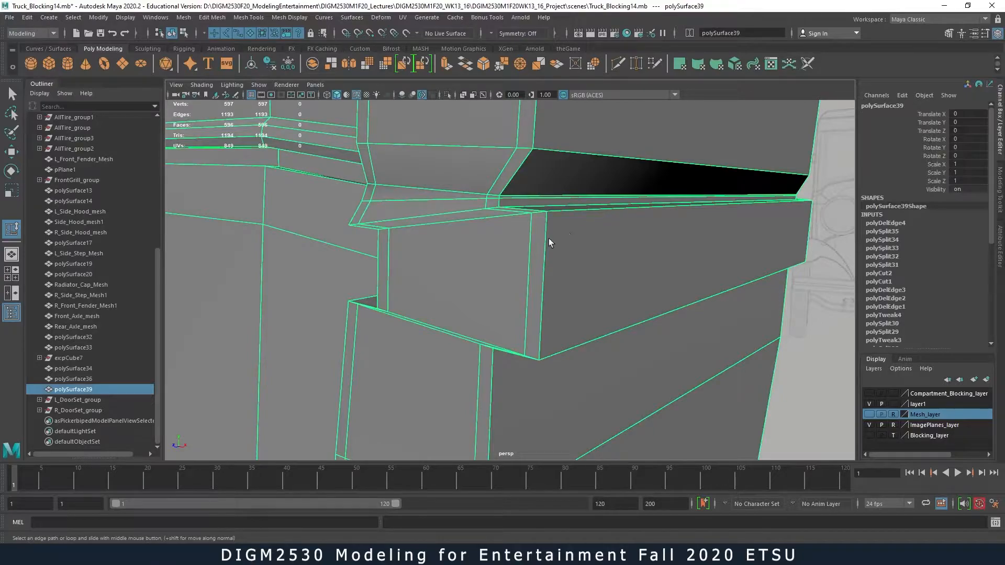
{"action": "right_click_drag", "start_coordinate": [487, 262], "coordinate": [411, 288], "text": "shift"}
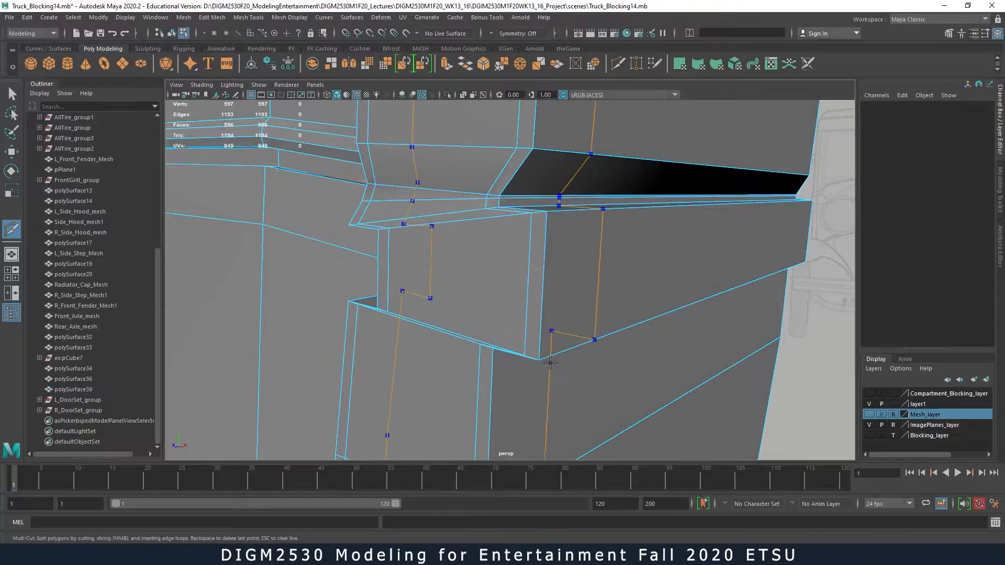
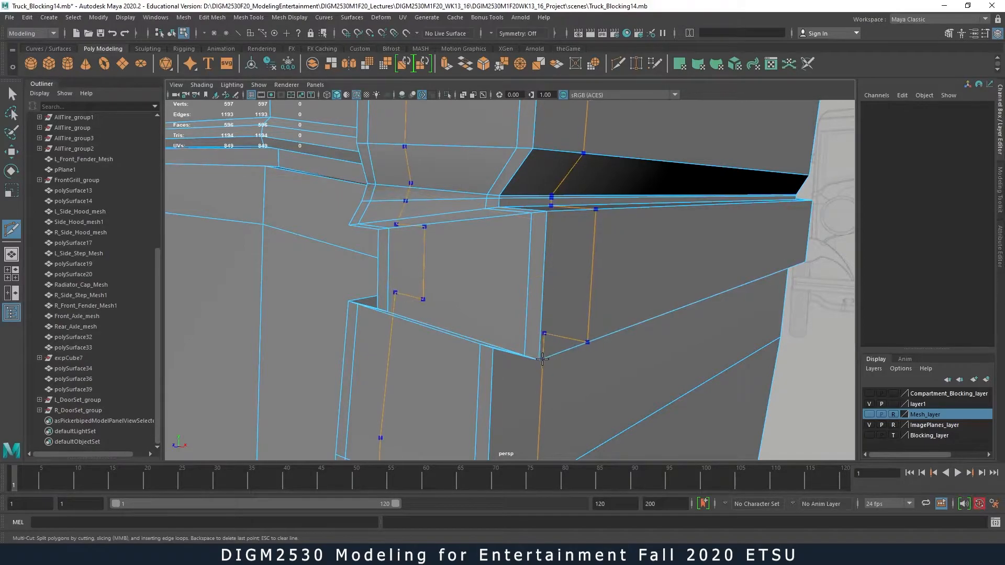
{"action": "left_click_drag", "start_coordinate": [770, 455], "coordinate": [579, 366], "text": "alt"}
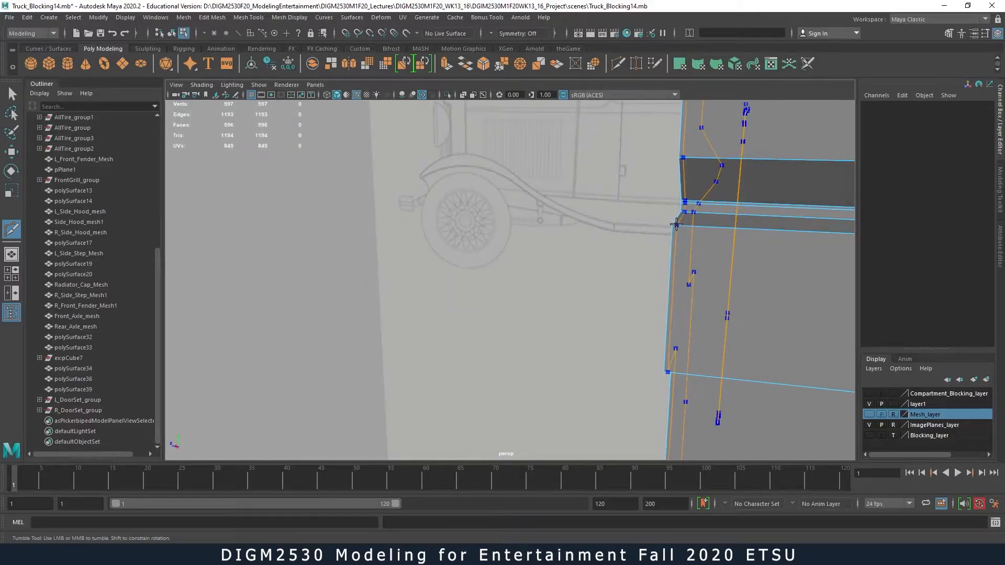
{"action": "left_click", "coordinate": [676, 225], "text": "ctrl"}
{"action": "left_click_drag", "start_coordinate": [733, 327], "coordinate": [658, 332], "text": "alt"}
{"action": "key", "text": "3"}
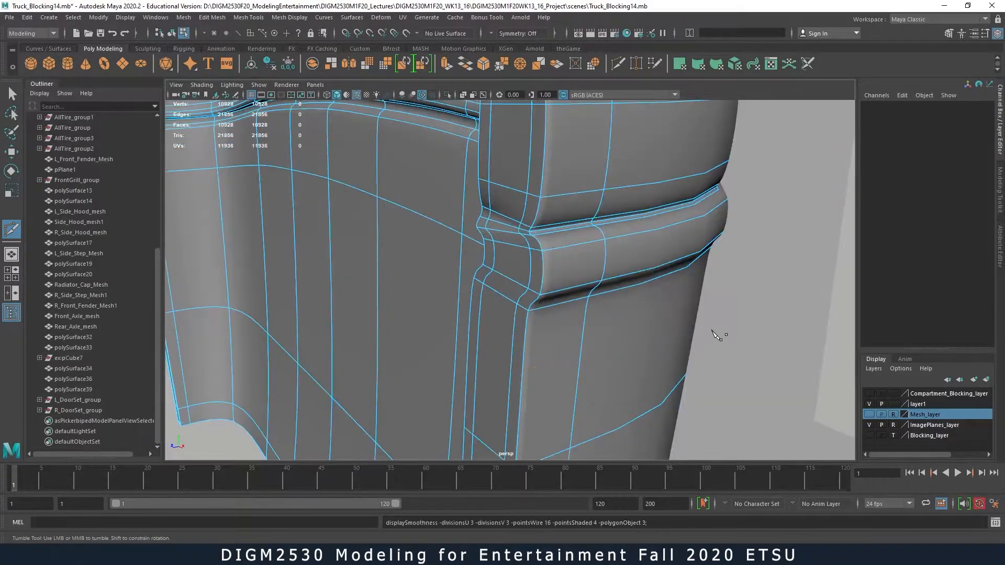
{"action": "right_click_drag", "start_coordinate": [713, 334], "coordinate": [474, 296], "text": "alt"}
{"action": "mouse_move", "coordinate": [474, 296]}
{"action": "left_mouse_down", "text": "alt"}
{"action": "mouse_move", "coordinate": [561, 331]}
{"action": "mouse_move", "coordinate": [532, 327]}
{"action": "mouse_move", "coordinate": [521, 301]}
{"action": "mouse_move", "coordinate": [484, 322]}
{"action": "mouse_move", "coordinate": [543, 337]}
{"action": "mouse_move", "coordinate": [730, 336]}
{"action": "mouse_move", "coordinate": [617, 341]}
{"action": "mouse_move", "coordinate": [524, 327]}
{"action": "mouse_move", "coordinate": [617, 314]}
{"action": "mouse_move", "coordinate": [605, 347]}
{"action": "mouse_move", "coordinate": [607, 243]}
{"action": "mouse_move", "coordinate": [641, 253]}
{"action": "left_mouse_up", "text": "alt"}
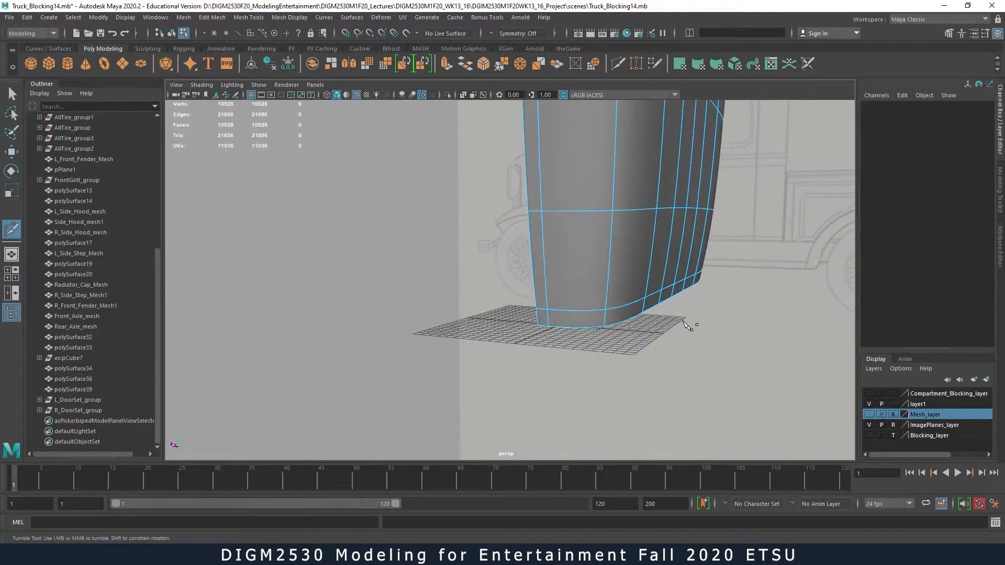
- Return the rear cab panel to object mode, delete its construction history and deselect it
{"action": "key", "text": "q"}
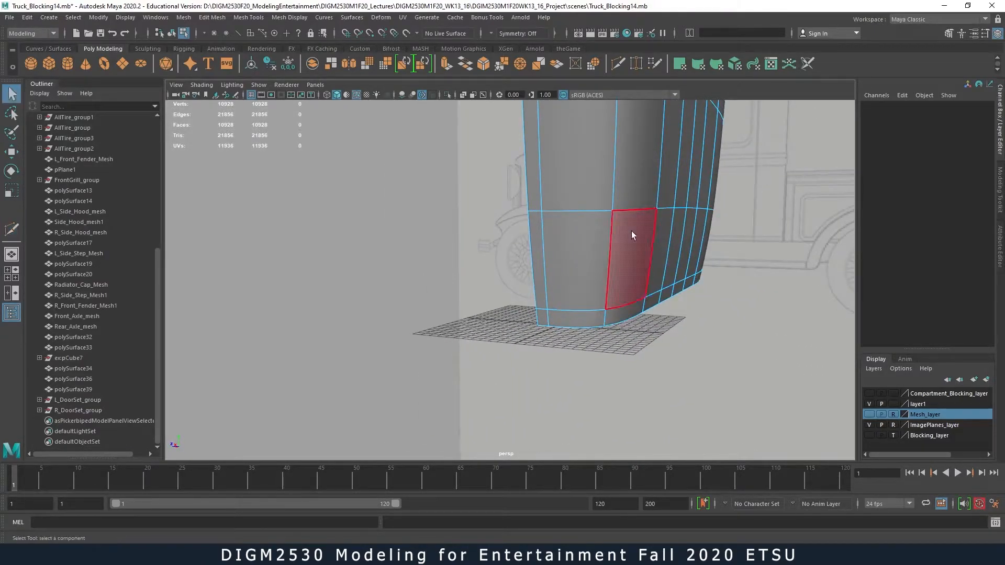
{"action": "right_click_drag", "start_coordinate": [626, 205], "coordinate": [660, 189]}
{"action": "left_click_drag", "start_coordinate": [727, 343], "coordinate": [686, 339], "text": "alt"}
{"action": "middle_click_drag", "start_coordinate": [592, 244], "coordinate": [576, 316], "text": "alt"}
{"action": "right_click_drag", "start_coordinate": [577, 317], "coordinate": [377, 277], "text": "alt"}
{"action": "middle_click_drag", "start_coordinate": [552, 287], "coordinate": [559, 348], "text": "alt"}
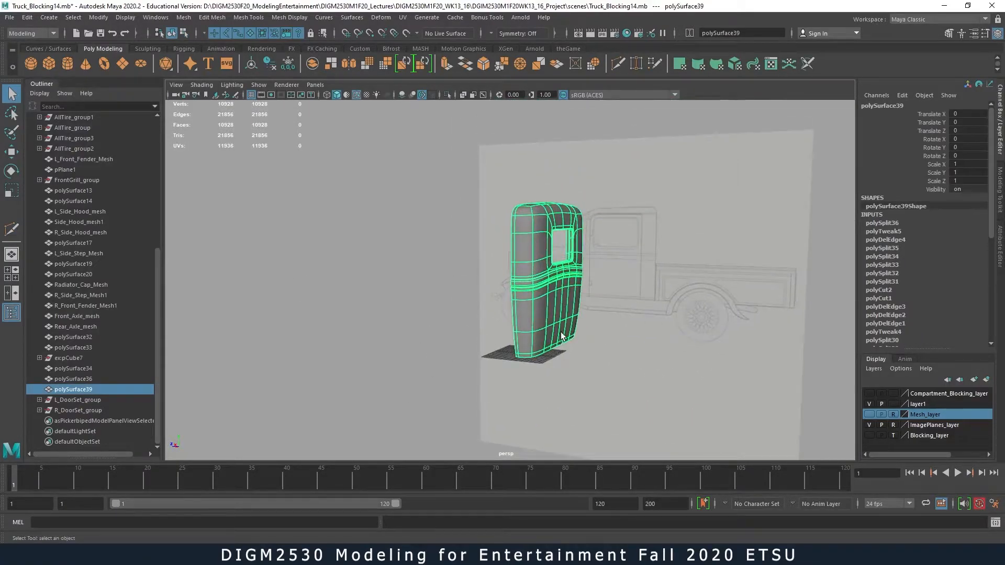
{"action": "key", "text": "alt+shift+d"}
{"action": "mouse_move", "coordinate": [623, 337]}
{"action": "left_mouse_down", "text": "alt"}
{"action": "mouse_move", "coordinate": [592, 339]}
{"action": "mouse_move", "coordinate": [624, 344]}
{"action": "left_mouse_up", "text": "alt"}
{"action": "left_click", "coordinate": [652, 372]}
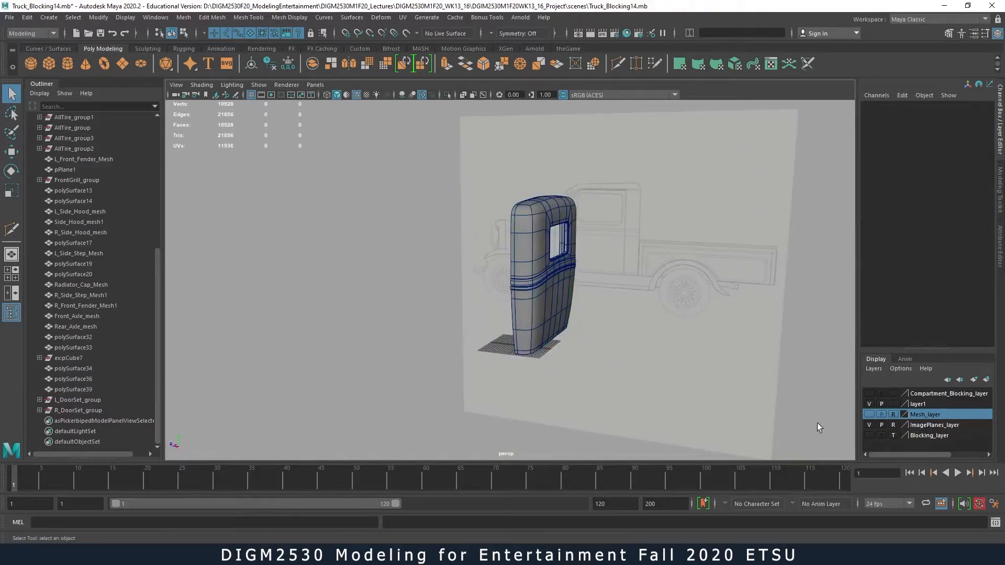
- Show Mesh_layer, switch it from reference to normal, and add the rear cab panel to it
{"action": "left_click", "coordinate": [871, 414]}
{"action": "scroll", "coordinate": [669, 372], "scroll_direction": "up", "scroll_amount": 4}
{"action": "left_click_drag", "start_coordinate": [668, 372], "coordinate": [712, 401], "text": "alt"}
{"action": "left_click", "coordinate": [457, 170]}
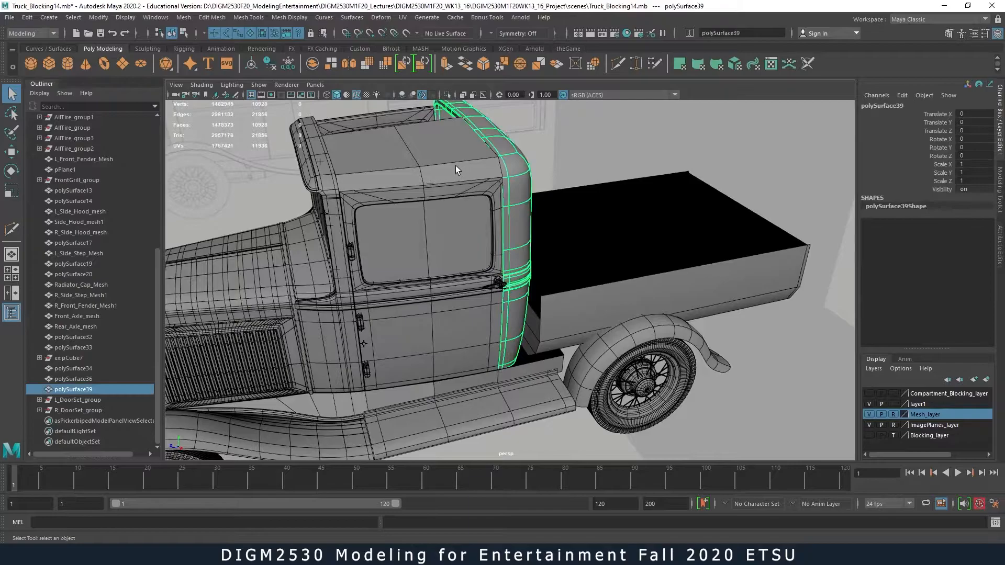
{"action": "left_click", "coordinate": [894, 414]}
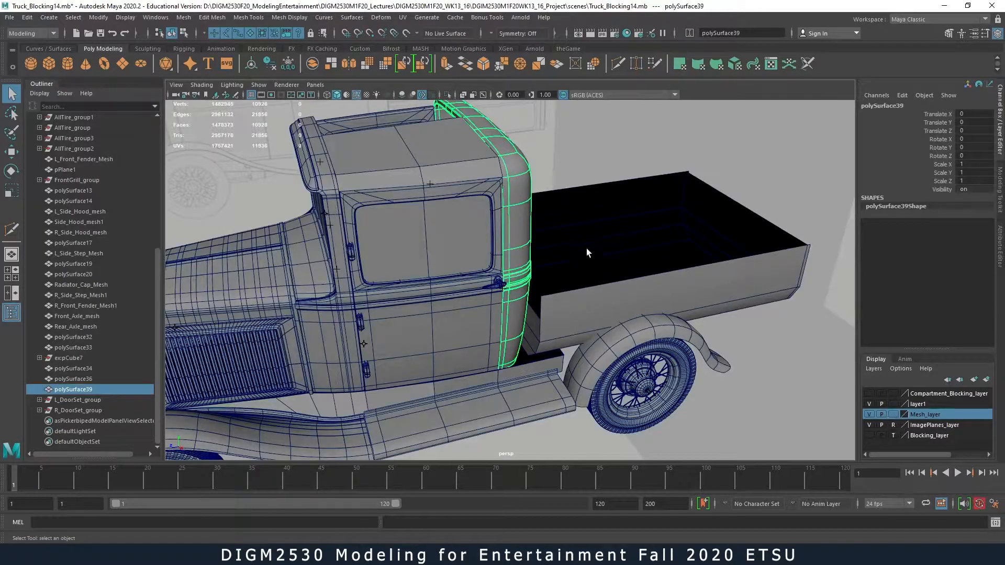
{"action": "right_click", "coordinate": [945, 417]}
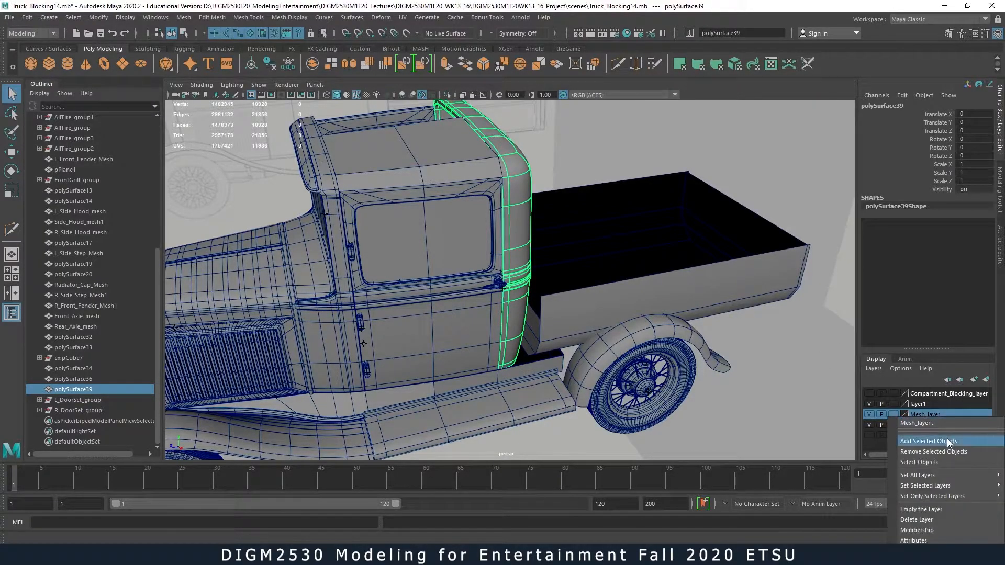
{"action": "left_click", "coordinate": [947, 438]}
- Remove the cab roof panel from Mesh_layer and set the layer back to reference
{"action": "left_click", "coordinate": [464, 167]}
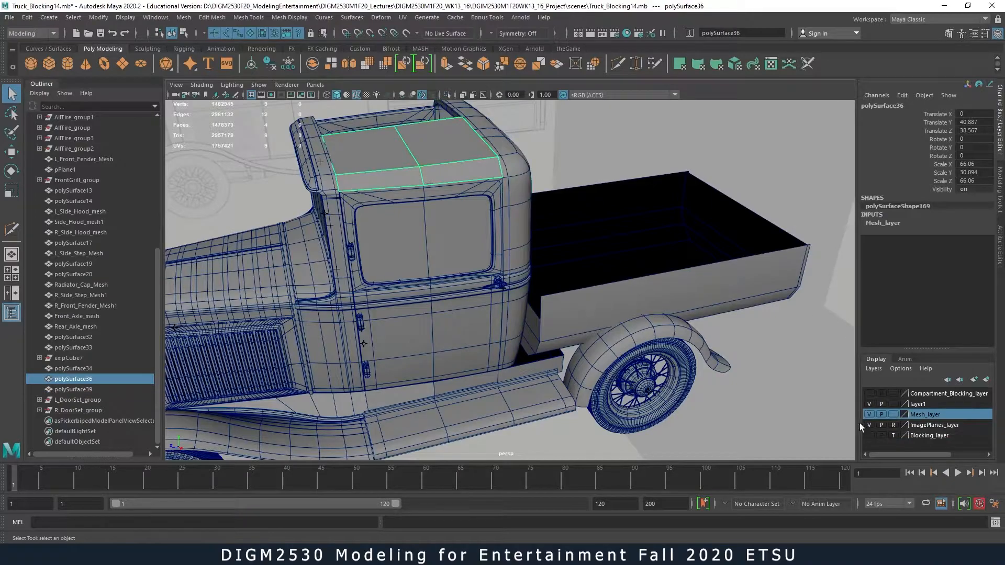
{"action": "right_click", "coordinate": [932, 417]}
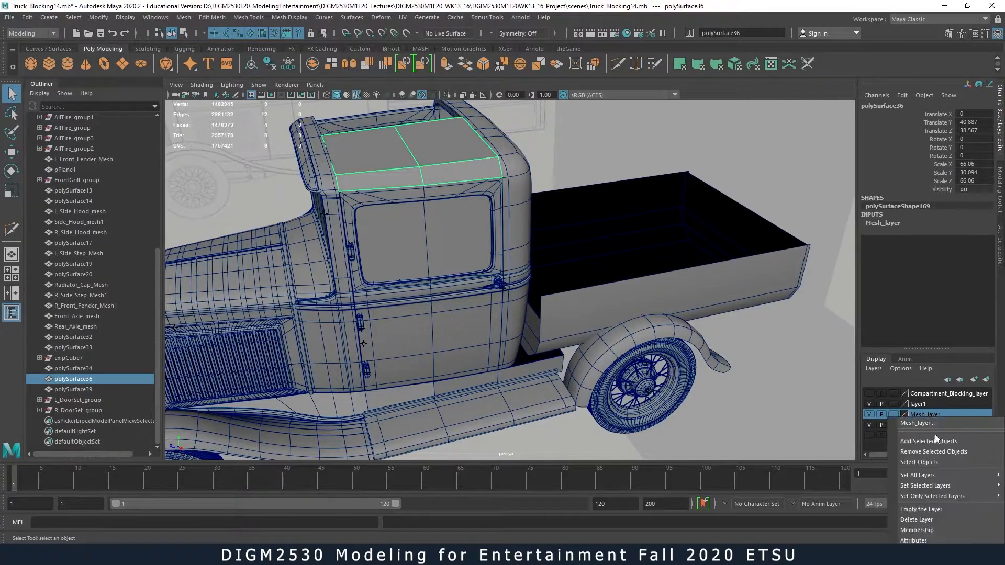
{"action": "left_click", "coordinate": [934, 453]}
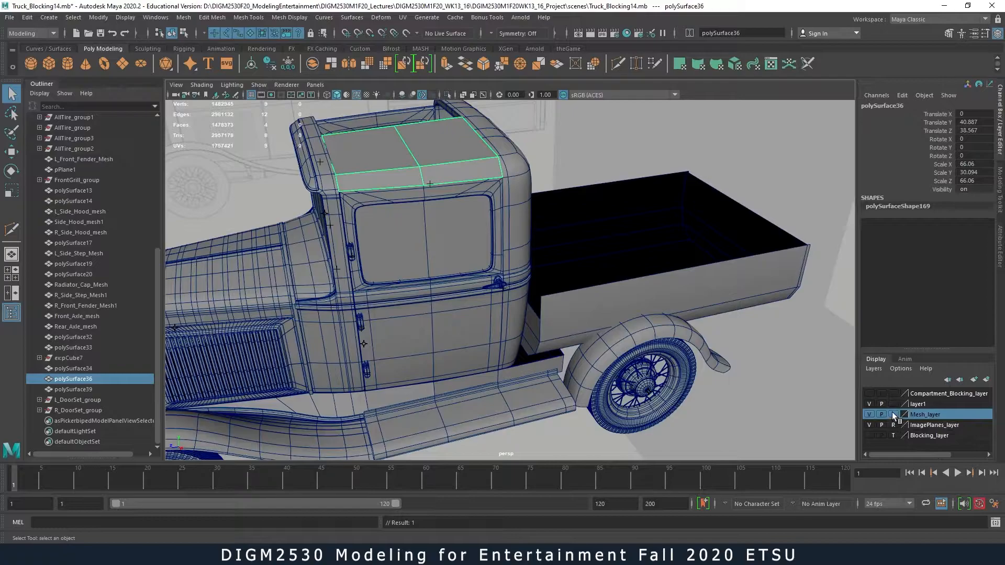
{"action": "left_click", "coordinate": [894, 415]}
{"action": "left_click", "coordinate": [893, 415]}
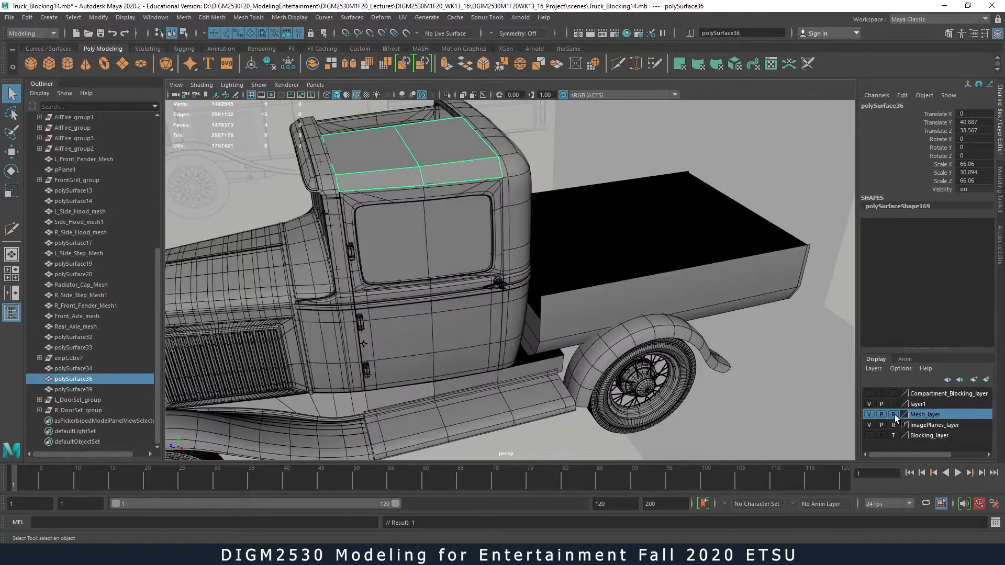
- Mirror the roof panel about its bounding box along negative X, with cut geometry on and border vertices merged, and inspect the fit
{"action": "scroll", "coordinate": [529, 288], "scroll_direction": "up", "scroll_amount": 4}
{"action": "scroll", "coordinate": [505, 328], "scroll_direction": "up", "scroll_amount": 4}
{"action": "left_click_drag", "start_coordinate": [602, 333], "coordinate": [606, 253], "text": "alt"}
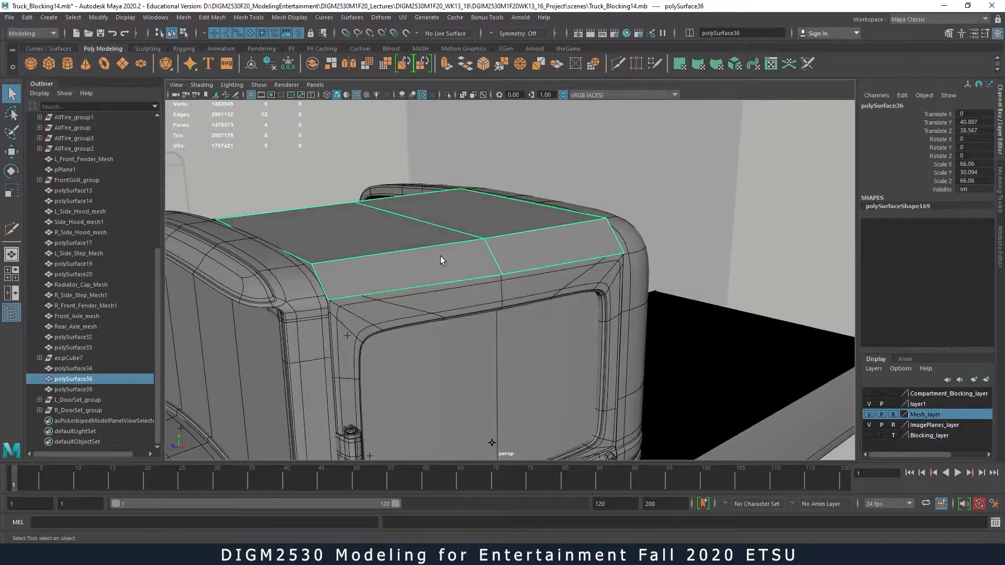
{"action": "right_click", "coordinate": [441, 256], "text": "shift"}
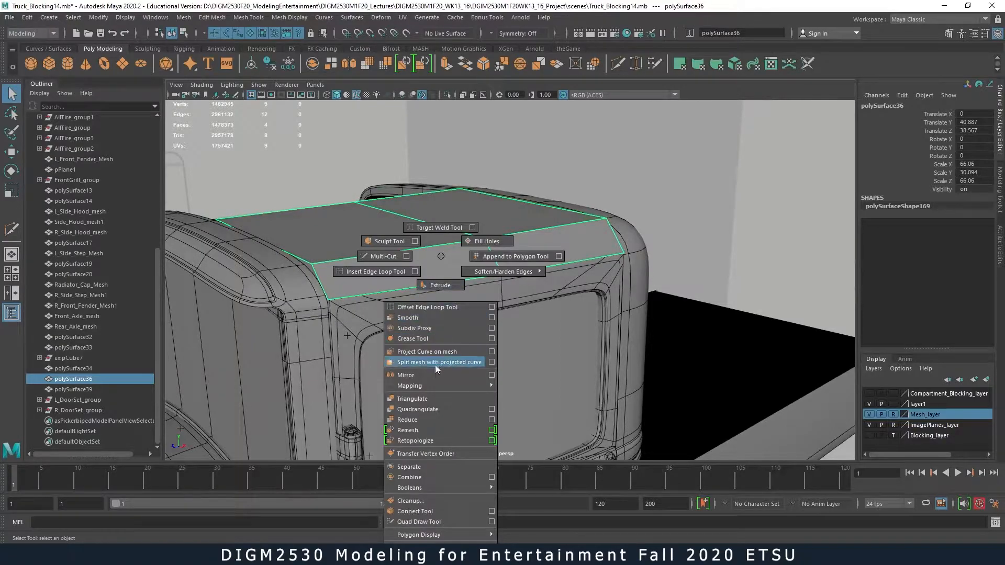
{"action": "left_click", "coordinate": [491, 375]}
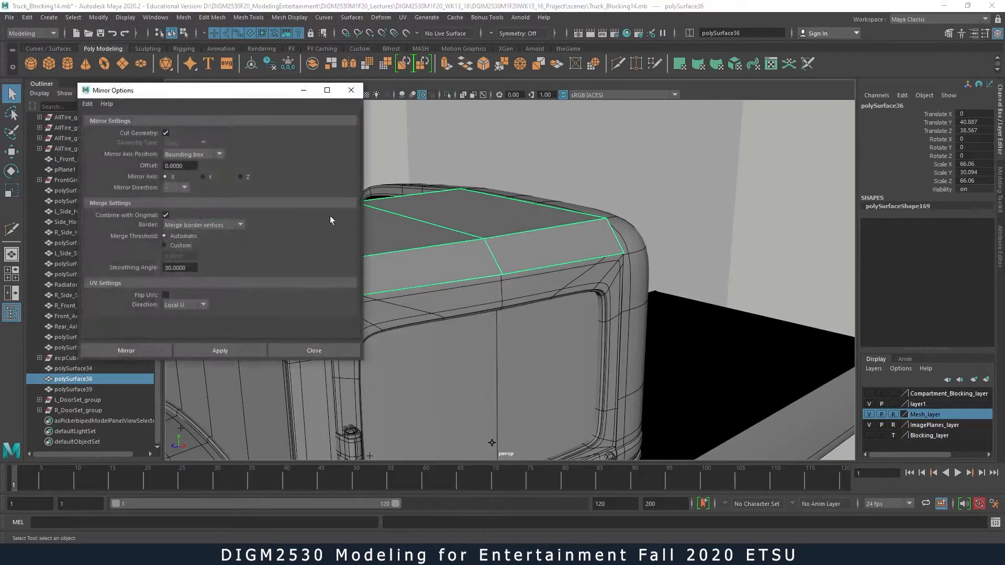
{"action": "left_click_drag", "start_coordinate": [244, 103], "coordinate": [708, 148]}
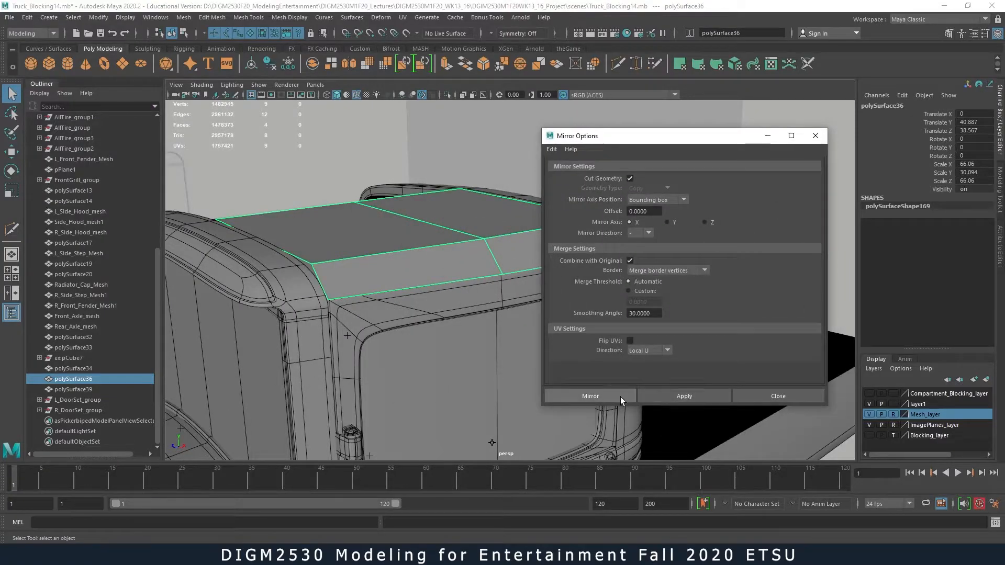
{"action": "left_click", "coordinate": [606, 400]}
{"action": "right_click_drag", "start_coordinate": [652, 347], "coordinate": [501, 348], "text": "alt"}
{"action": "left_click_drag", "start_coordinate": [501, 348], "coordinate": [570, 338], "text": "alt"}
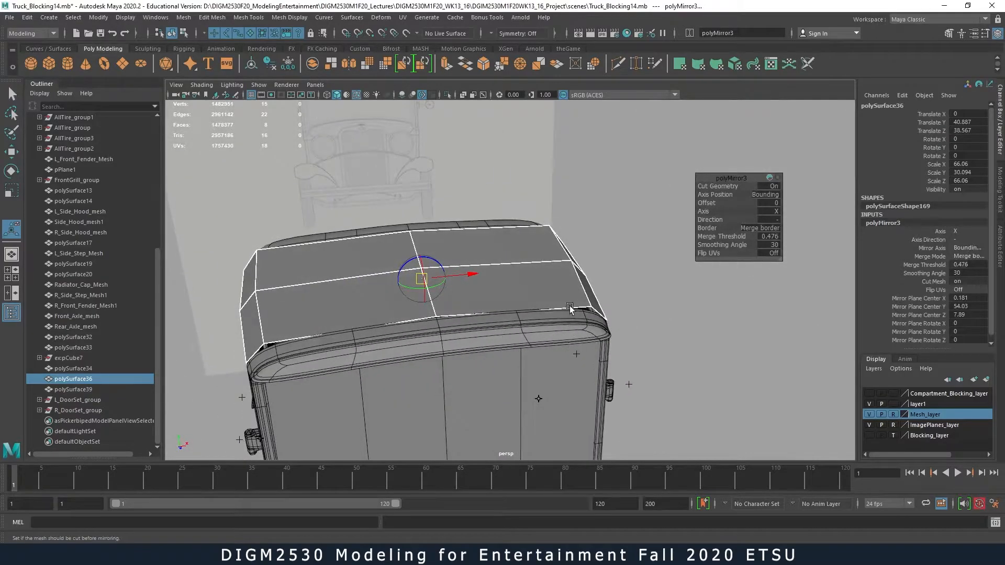
{"action": "left_click_drag", "start_coordinate": [641, 340], "coordinate": [507, 327], "text": "alt"}
{"action": "right_click_drag", "start_coordinate": [507, 327], "coordinate": [670, 372], "text": "alt"}
{"action": "left_click_drag", "start_coordinate": [670, 373], "coordinate": [675, 336], "text": "alt"}
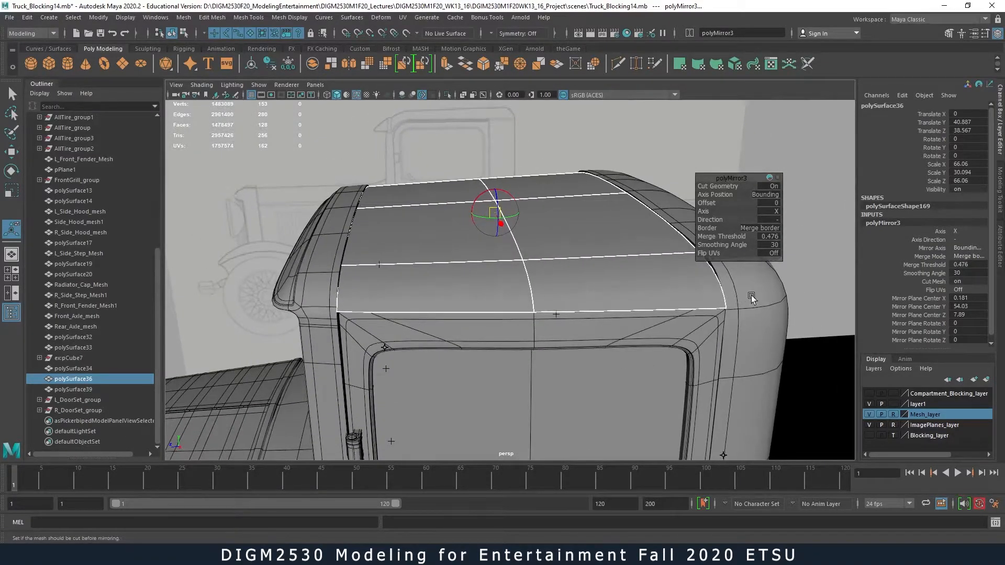
- Show the roof unsmoothed, make Mesh_layer selectable again, and turn off smooth preview on the front and rear cab pieces
{"action": "key", "text": "1"}
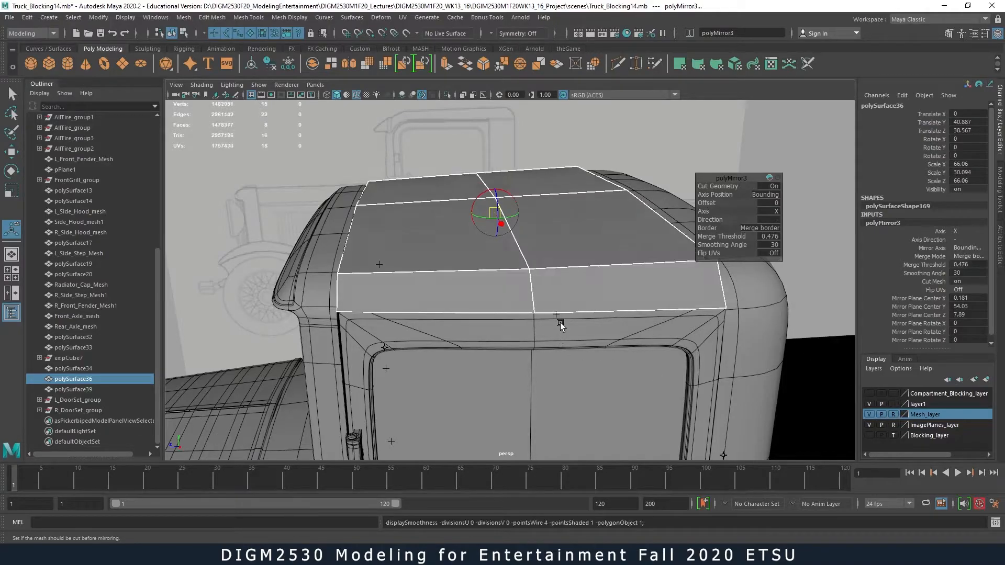
{"action": "left_click", "coordinate": [792, 396]}
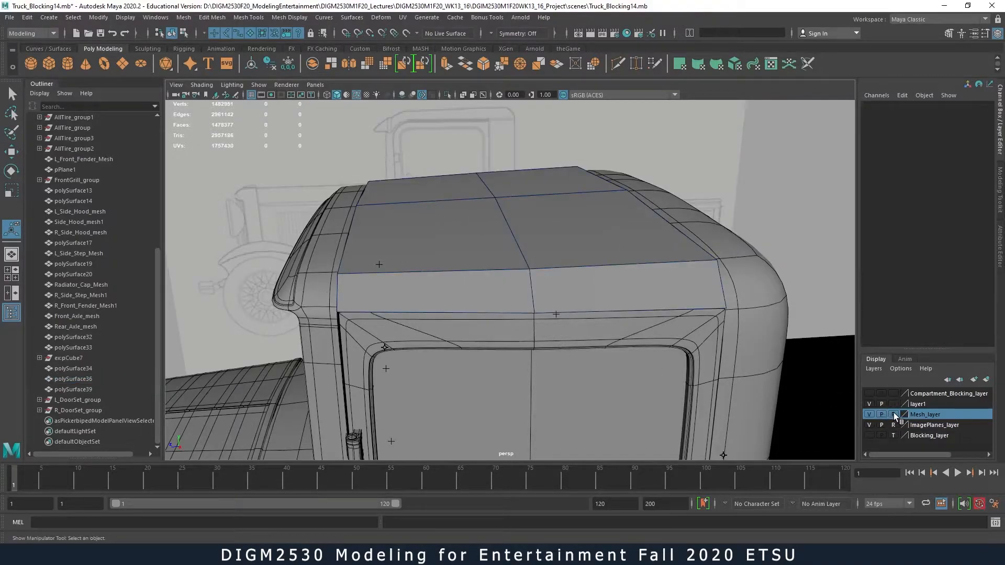
{"action": "left_click", "coordinate": [746, 287]}
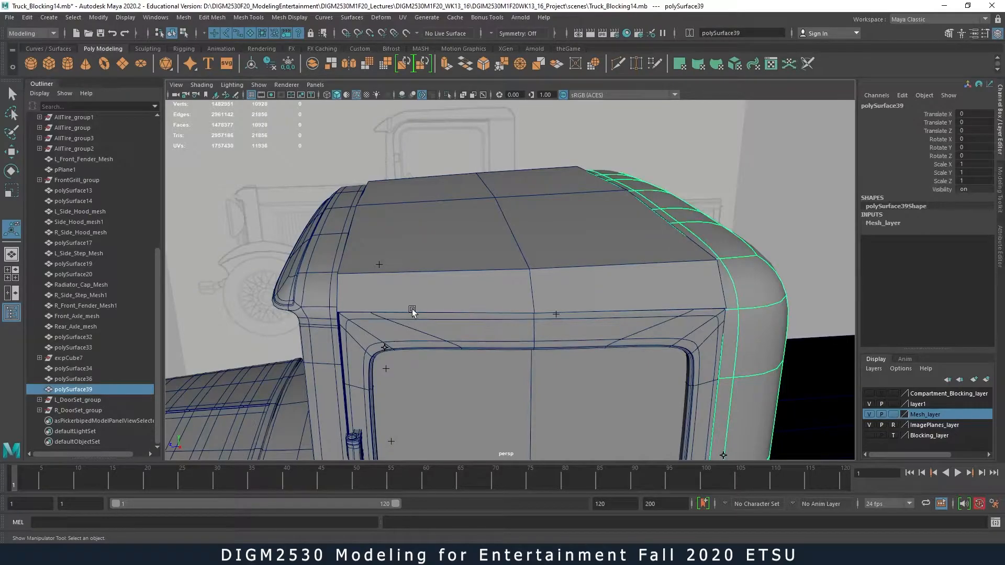
{"action": "left_click", "coordinate": [329, 298], "text": "shift"}
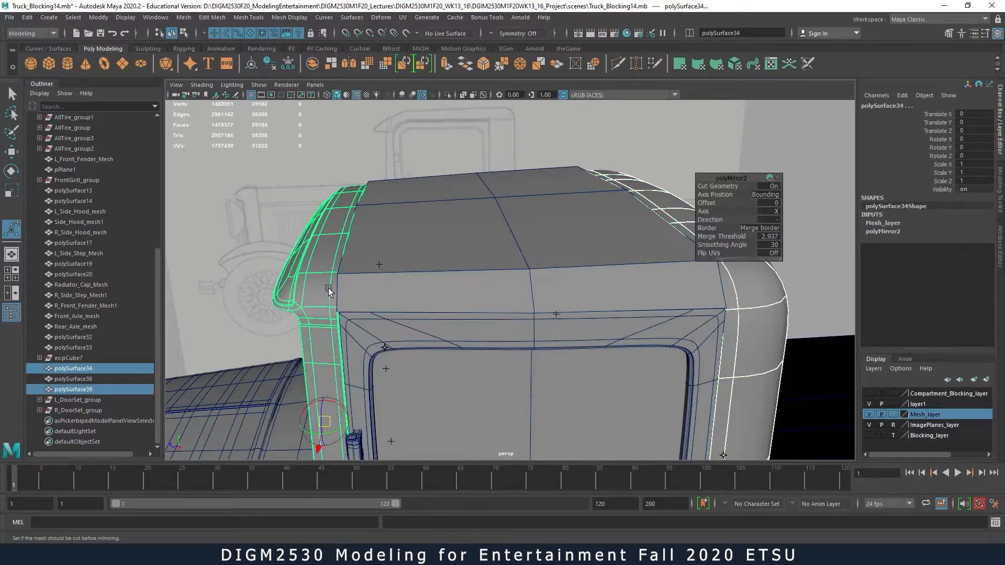
{"action": "key", "text": "1"}
- Insert two front-to-back edge loops in the roof panel with Multi-Cut, one on each side of the centre line
{"action": "mouse_move", "coordinate": [593, 302]}
{"action": "left_mouse_down", "text": "alt"}
{"action": "mouse_move", "coordinate": [622, 327]}
{"action": "mouse_move", "coordinate": [631, 319]}
{"action": "mouse_move", "coordinate": [607, 313]}
{"action": "left_mouse_up", "text": "alt"}
{"action": "left_click", "coordinate": [510, 247]}
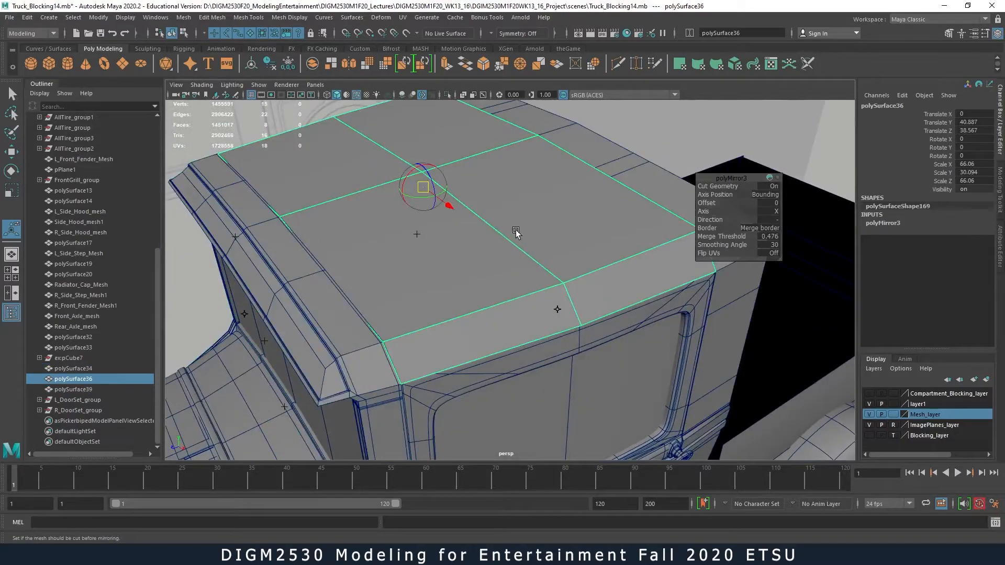
{"action": "right_click", "coordinate": [515, 226], "text": "shift"}
{"action": "right_click_drag", "start_coordinate": [475, 230], "coordinate": [475, 228], "text": "shift"}
{"action": "left_click", "coordinate": [474, 221], "text": "ctrl"}
{"action": "left_click", "coordinate": [436, 165], "text": "ctrl"}
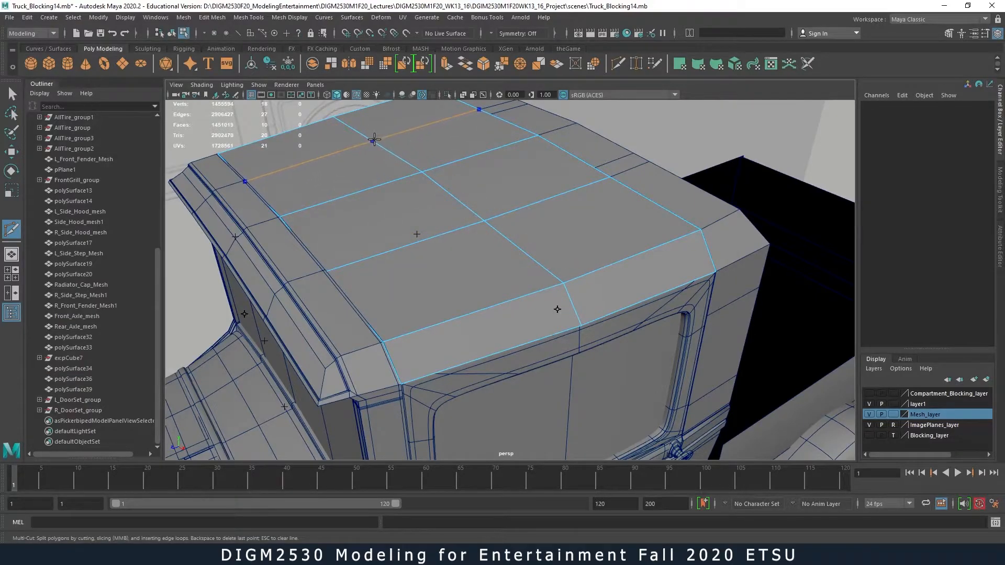
{"action": "scroll", "coordinate": [479, 270], "scroll_direction": "down", "scroll_amount": 3}
{"action": "left_click_drag", "start_coordinate": [479, 270], "coordinate": [677, 276], "text": "alt"}
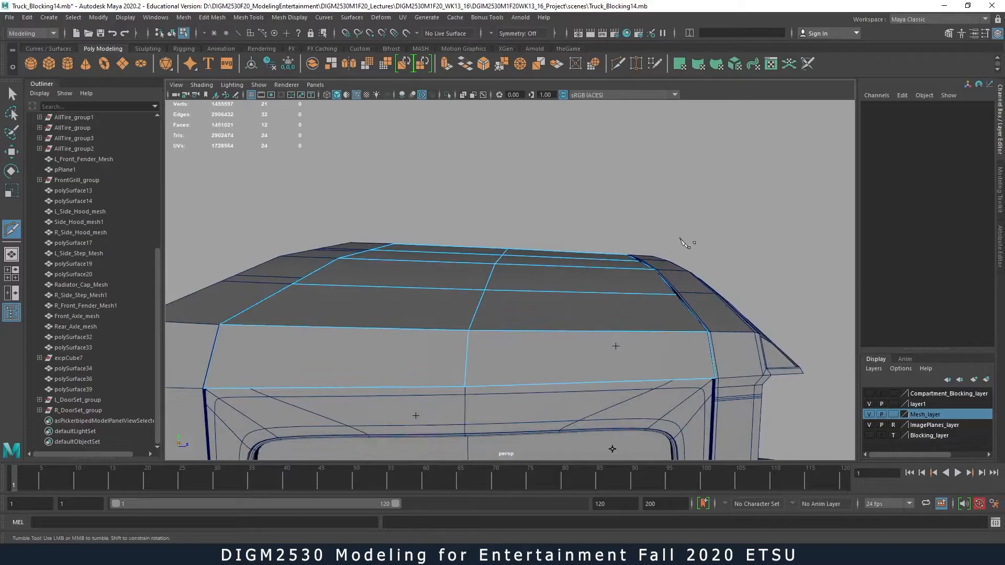
- Select both new front-to-back edge loops on the roof and raise them slightly to give the roof a curved crown
{"action": "key", "text": "q"}
{"action": "right_click_drag", "start_coordinate": [610, 265], "coordinate": [606, 231]}
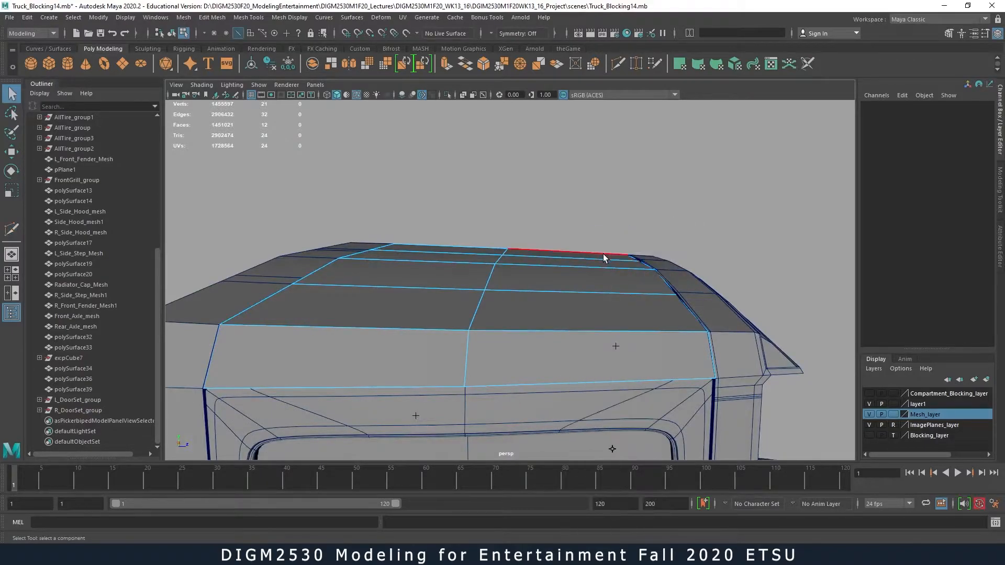
{"action": "double_click", "coordinate": [604, 260]}
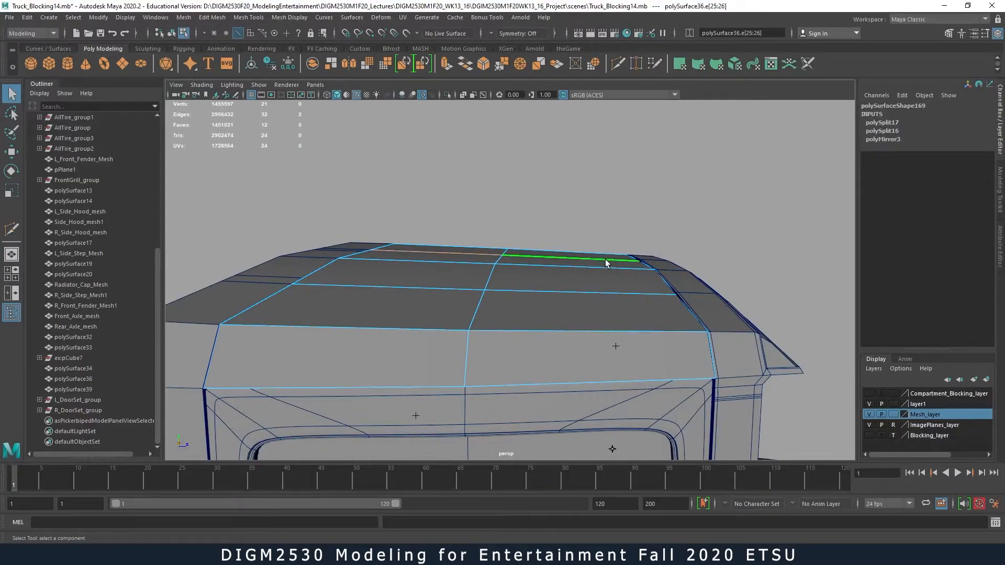
{"action": "double_click", "coordinate": [615, 293], "text": "shift"}
{"action": "left_click_drag", "start_coordinate": [615, 310], "coordinate": [727, 265], "text": "alt"}
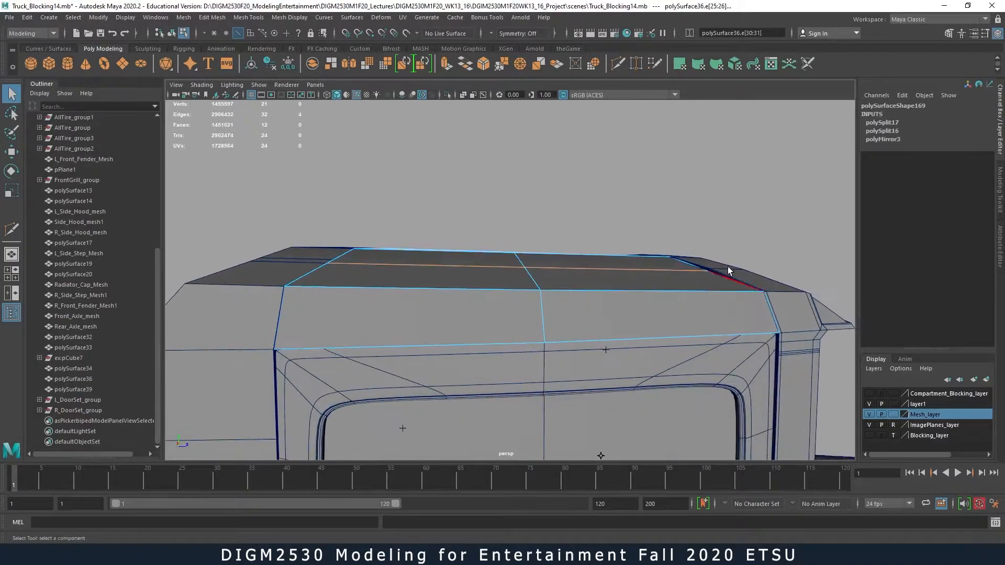
{"action": "key", "text": "w"}
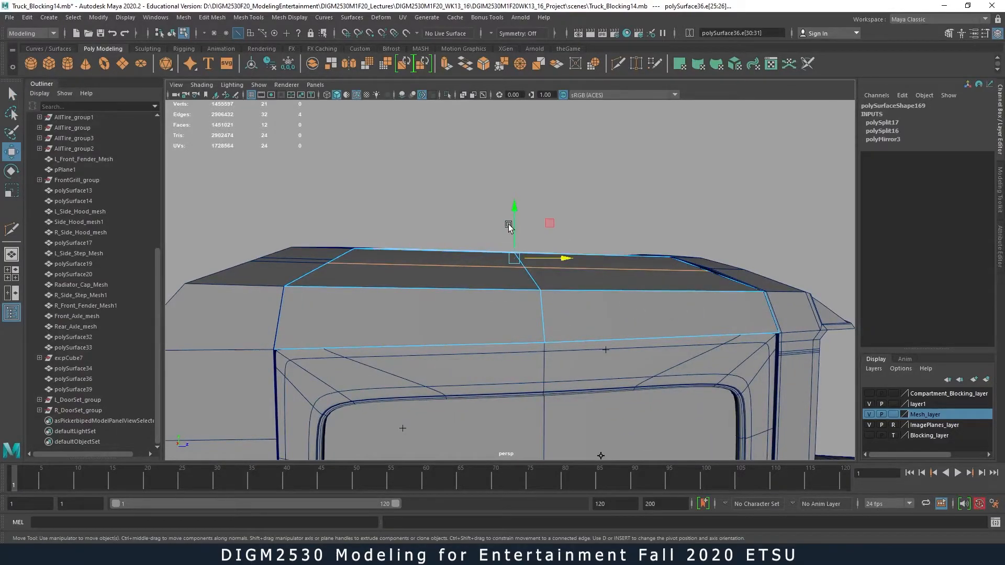
{"action": "left_click_drag", "start_coordinate": [513, 230], "coordinate": [537, 277]}
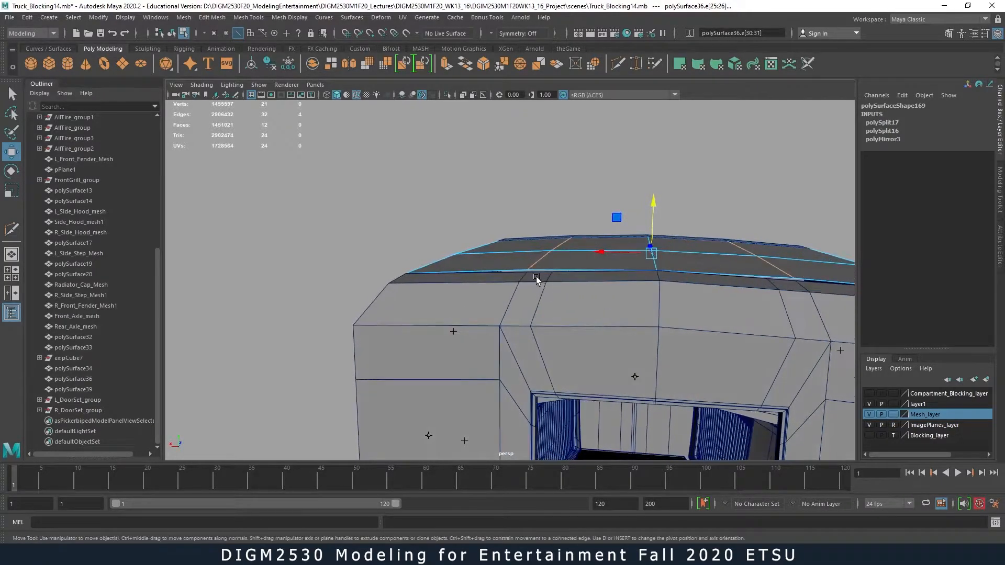
- Delete the two vertical edge loops that run down to the window between its corners and centre line on the rear cab panel
{"action": "right_click_drag", "start_coordinate": [530, 245], "coordinate": [522, 281]}
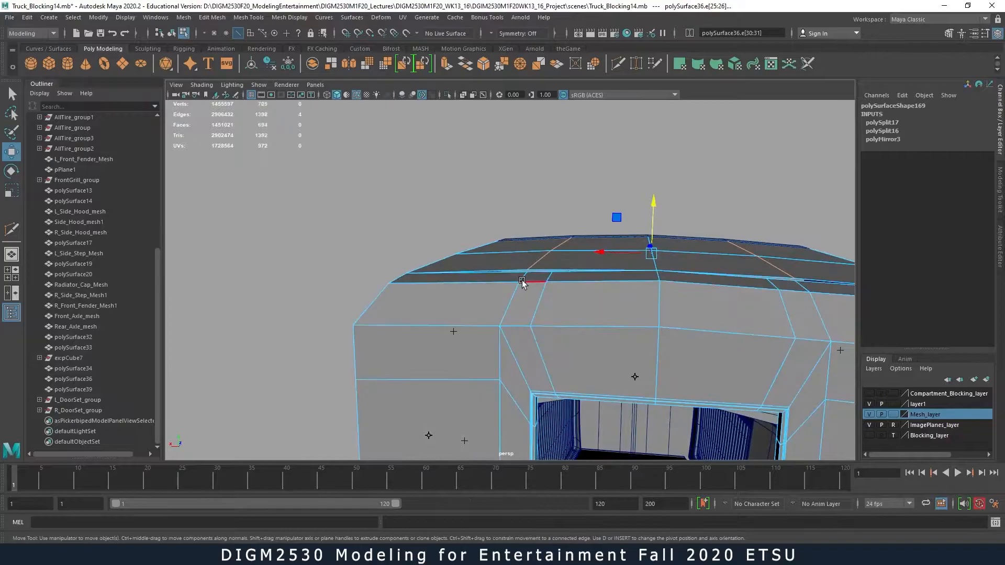
{"action": "left_click", "coordinate": [523, 276]}
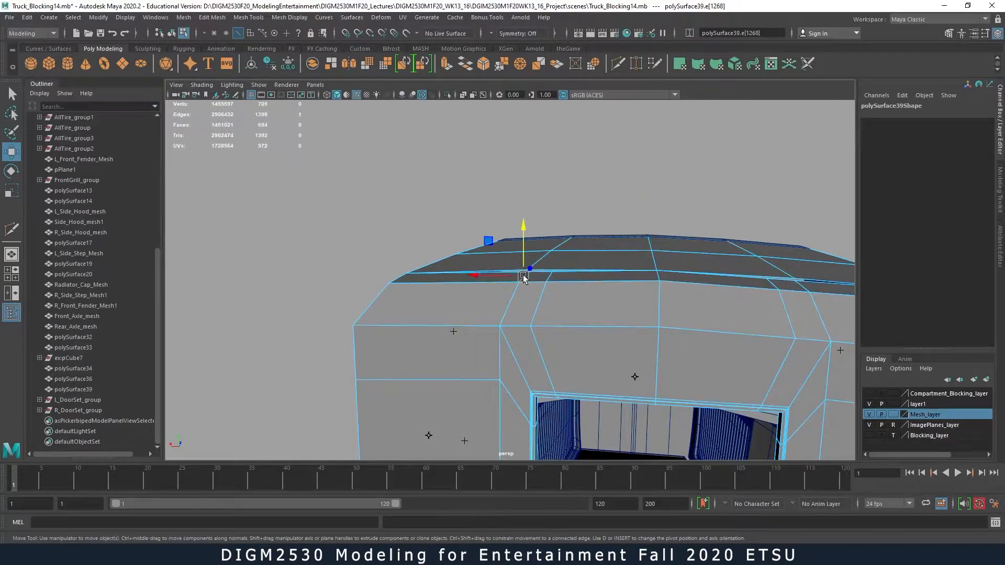
{"action": "left_click", "coordinate": [802, 287], "text": "shift"}
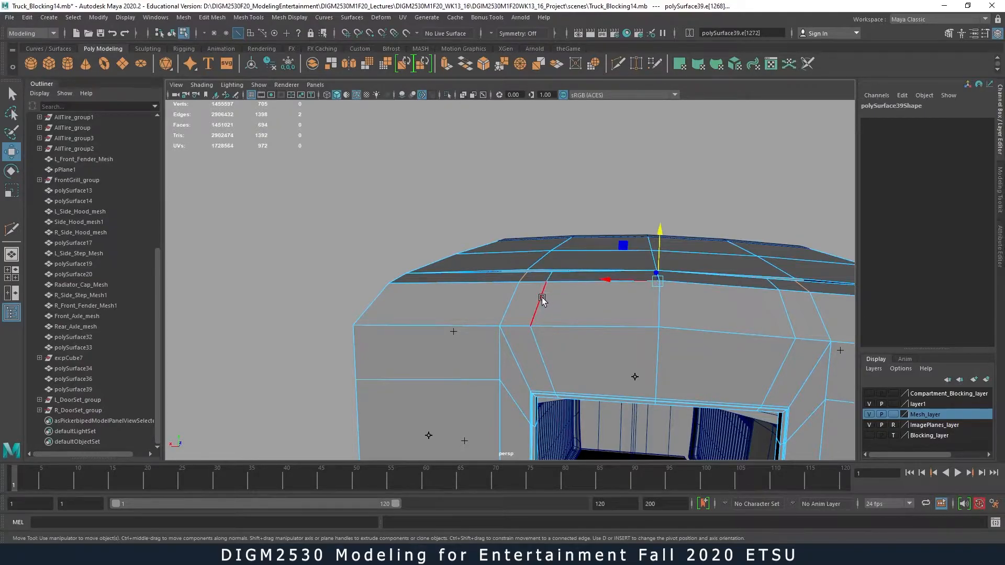
{"action": "left_click", "coordinate": [543, 300]}
{"action": "double_click", "coordinate": [784, 313], "text": "shift"}
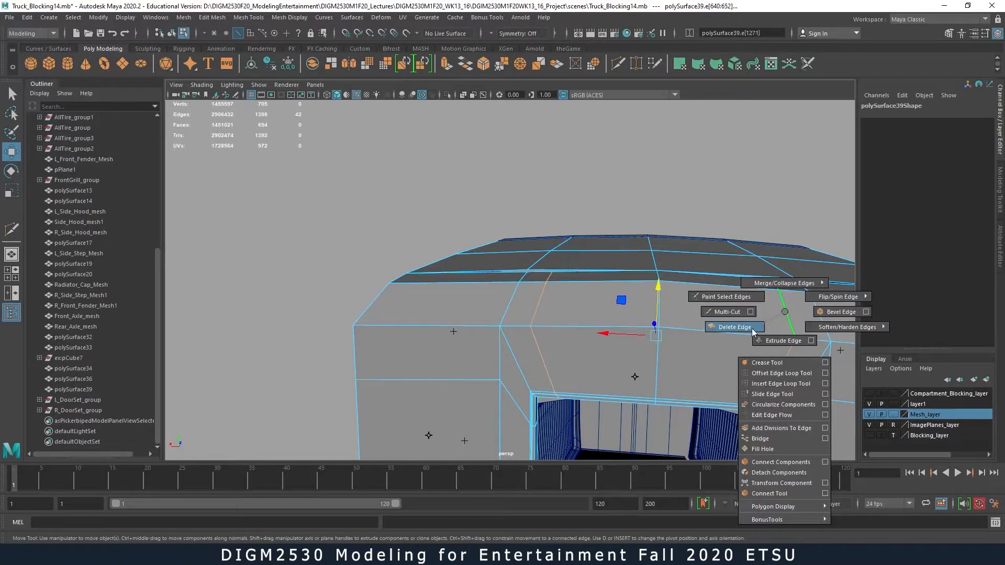
{"action": "left_click", "coordinate": [736, 328]}
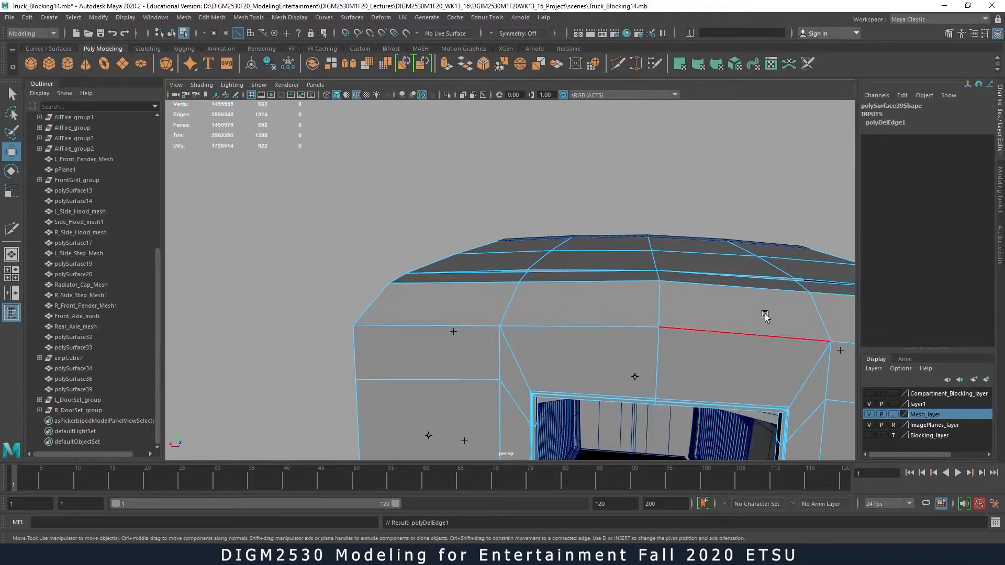
- Select the two short edges on the rear cab panel's upper rim, one each side of centre, and raise them slightly to match the roof's crown
{"action": "left_click", "coordinate": [522, 277]}
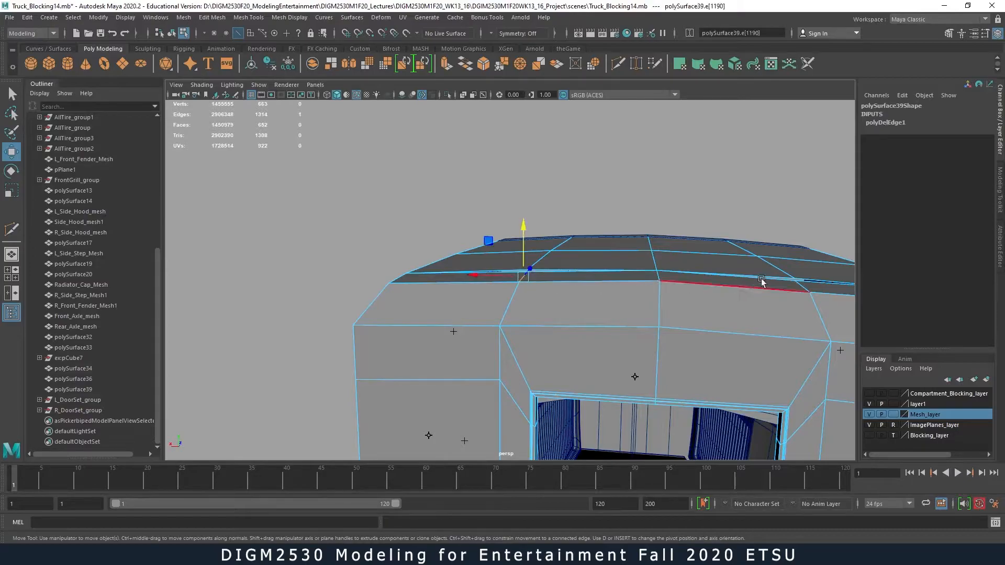
{"action": "left_click", "coordinate": [656, 262], "text": "shift"}
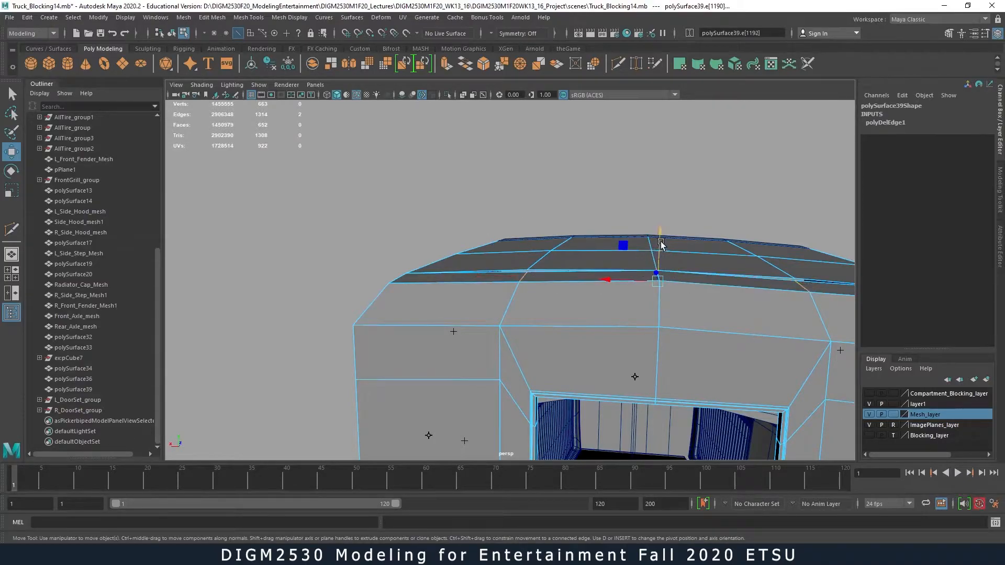
{"action": "left_click_drag", "start_coordinate": [660, 250], "coordinate": [663, 247]}
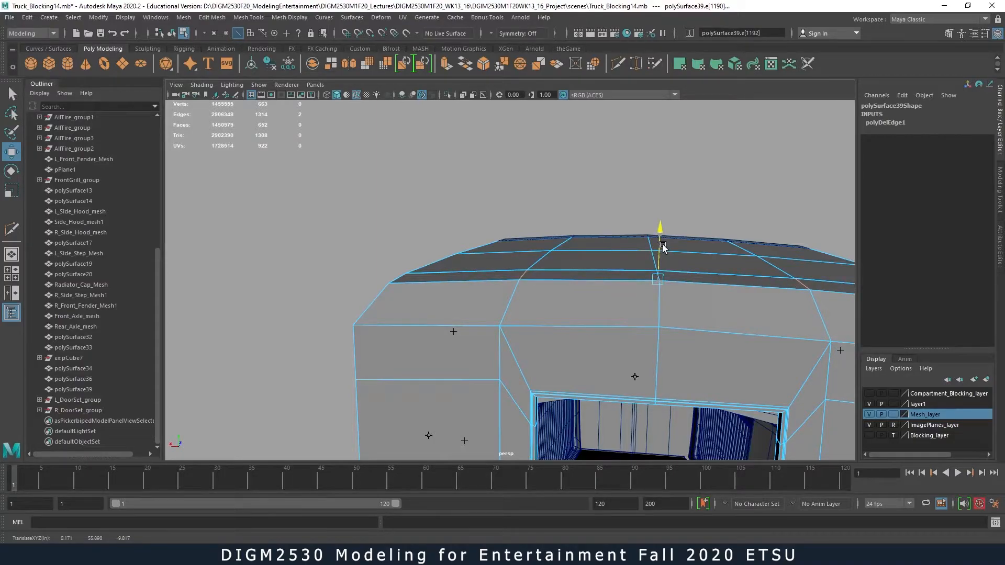
{"action": "left_click_drag", "start_coordinate": [706, 296], "coordinate": [634, 366], "text": "alt"}
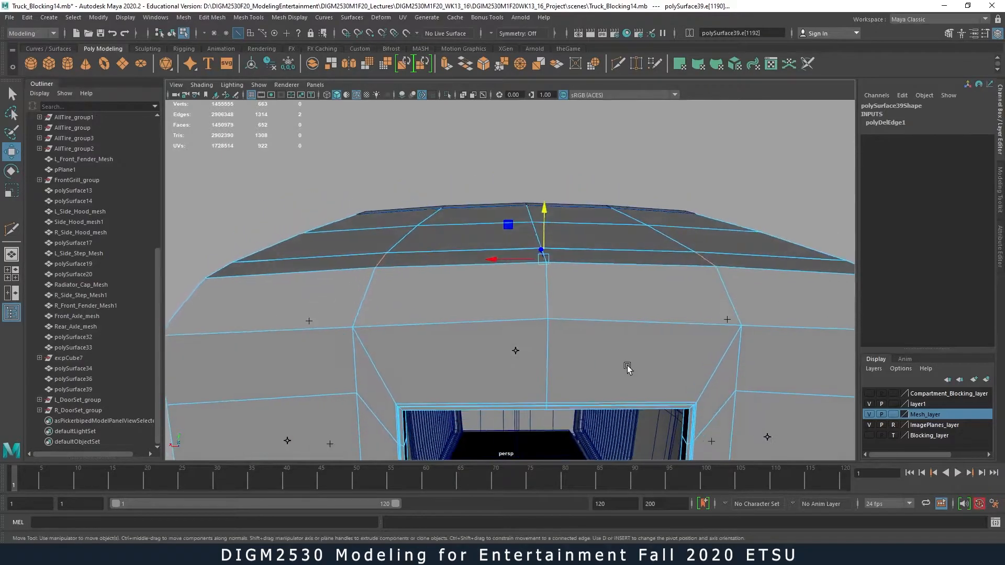
- Insert two vertical Multi-Cut edge loops in the rear cab panel above the window, one just inside each window corner
{"action": "right_click_drag", "start_coordinate": [459, 291], "coordinate": [399, 293], "text": "shift"}
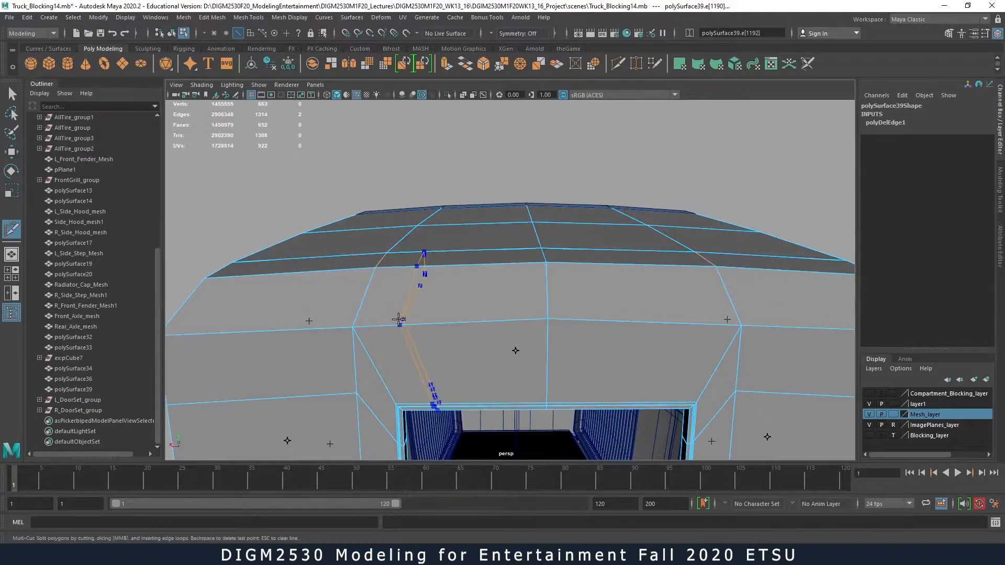
{"action": "left_click", "coordinate": [395, 320], "text": "ctrl"}
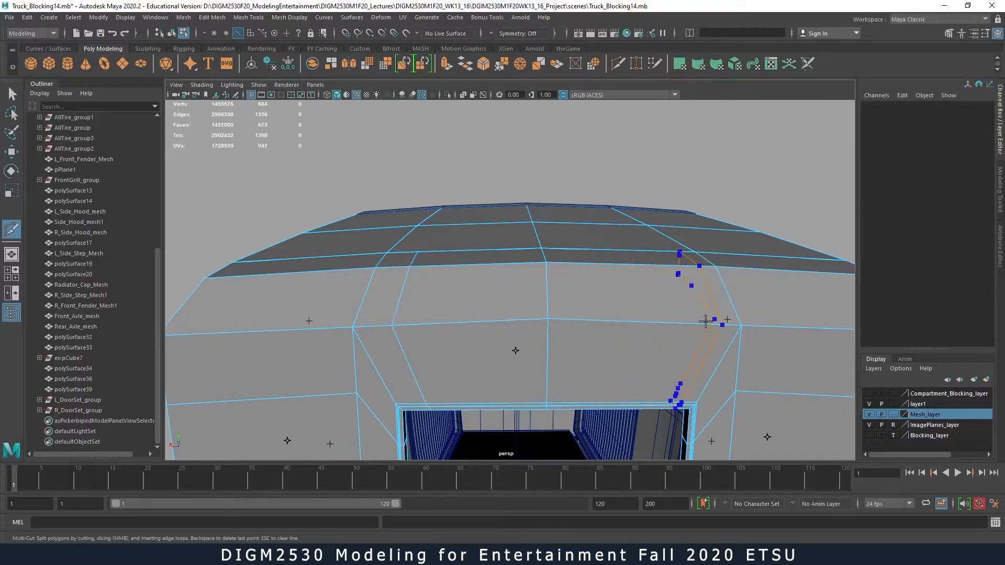
{"action": "left_click", "coordinate": [682, 322], "text": "ctrl"}
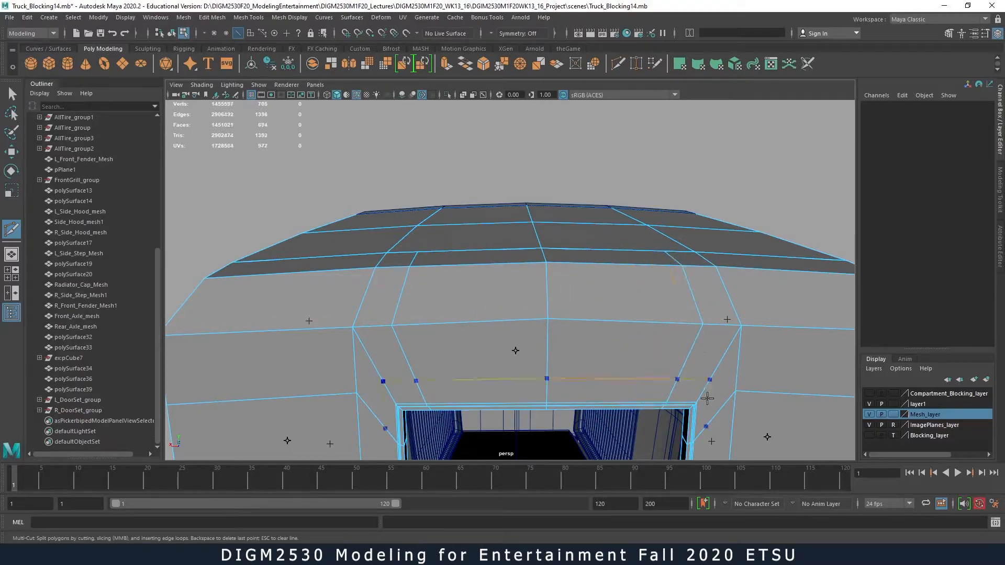
- Extrude all faces of the roof panel with a Local Translate Z of -0.511 to give it thickness
{"action": "right_click_drag", "start_coordinate": [685, 362], "coordinate": [560, 425], "text": "alt"}
{"action": "left_click_drag", "start_coordinate": [559, 425], "coordinate": [449, 392], "text": "alt"}
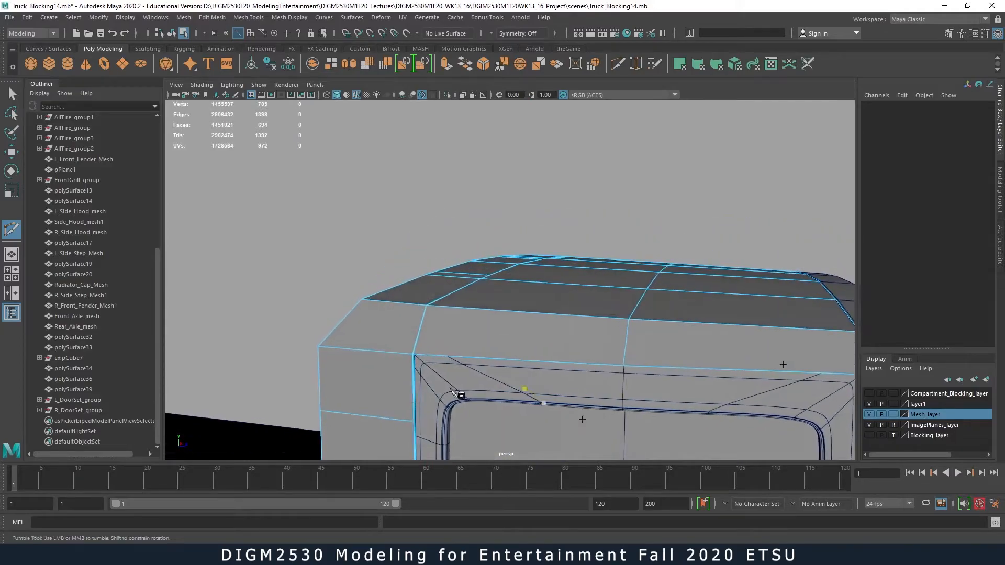
{"action": "right_click_drag", "start_coordinate": [637, 267], "coordinate": [689, 252]}
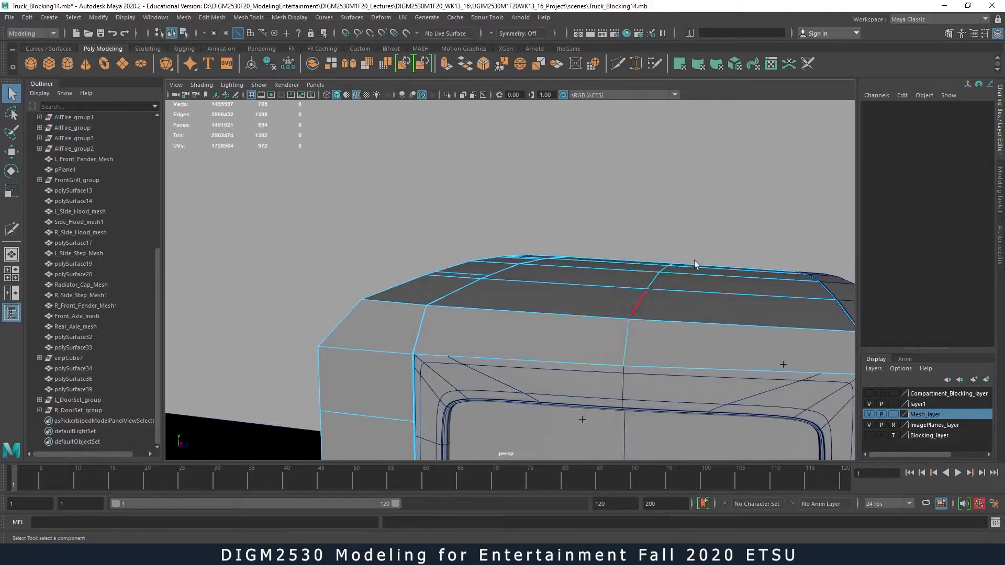
{"action": "left_click_drag", "start_coordinate": [661, 341], "coordinate": [680, 308], "text": "alt"}
{"action": "right_click_drag", "start_coordinate": [687, 274], "coordinate": [685, 302], "text": "shift"}
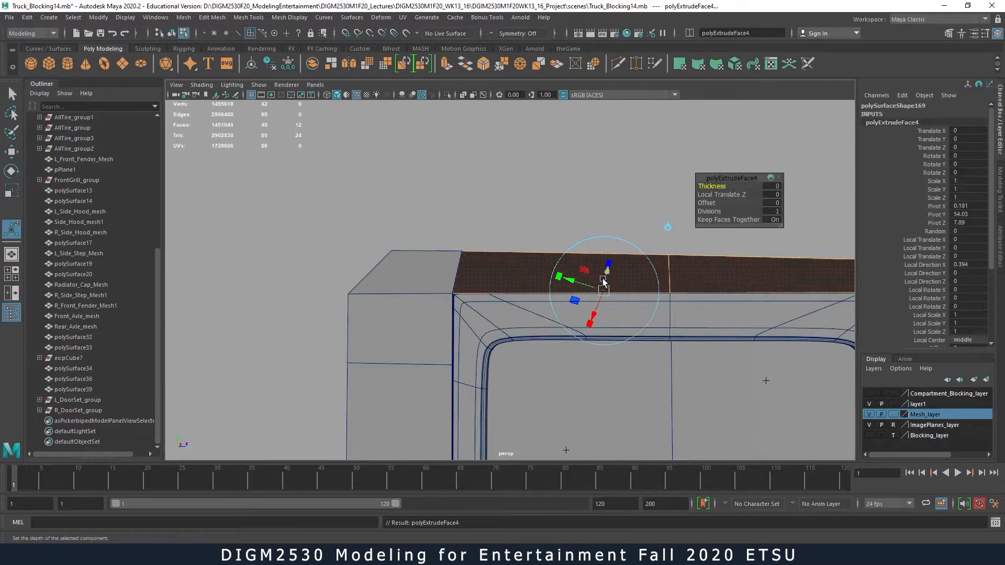
{"action": "left_click_drag", "start_coordinate": [619, 306], "coordinate": [745, 293], "text": "alt"}
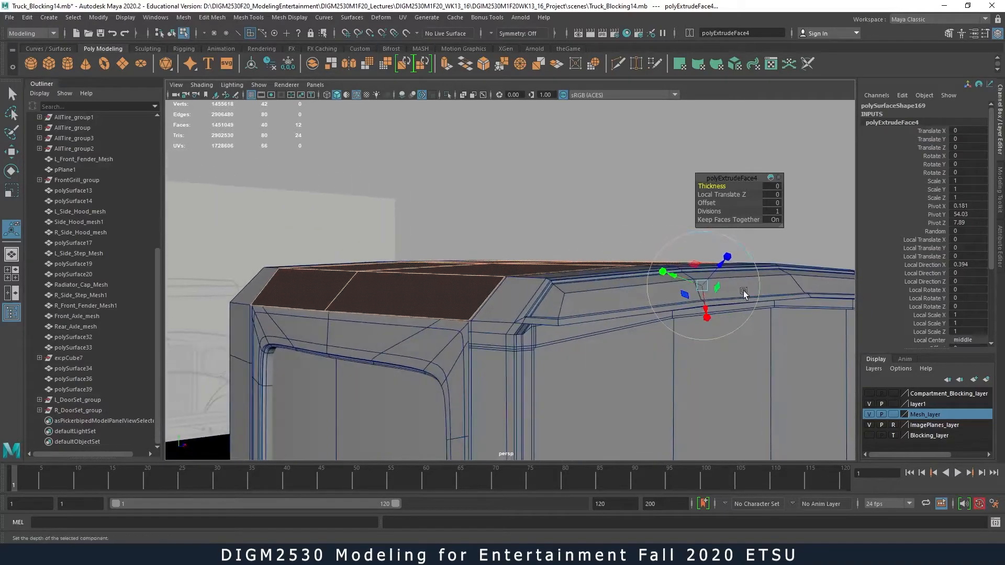
{"action": "key", "text": "4"}
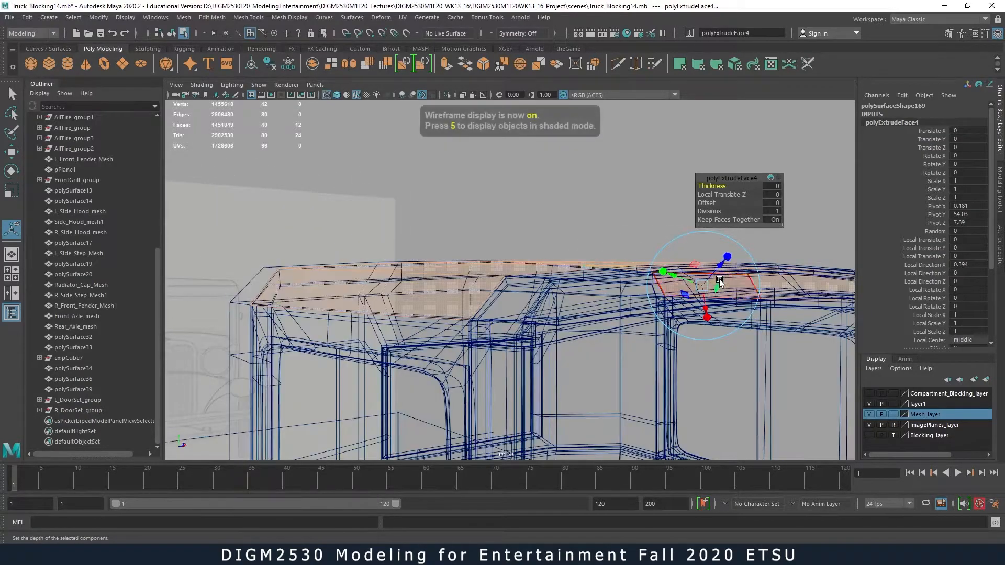
{"action": "left_click_drag", "start_coordinate": [728, 263], "coordinate": [628, 322]}
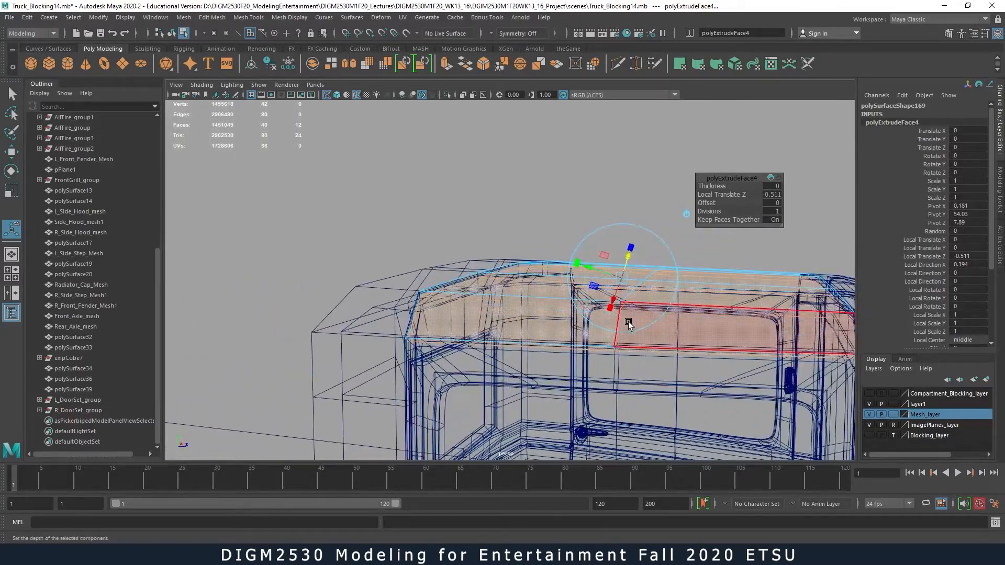
- Return the view to shaded display and reverse the normals of the extruded roof panel
{"action": "key", "text": "5"}
{"action": "key", "text": "alt+grave"}
{"action": "left_click_drag", "start_coordinate": [761, 377], "coordinate": [672, 322], "text": "alt"}
{"action": "middle_click_drag", "start_coordinate": [649, 286], "coordinate": [597, 325], "text": "alt"}
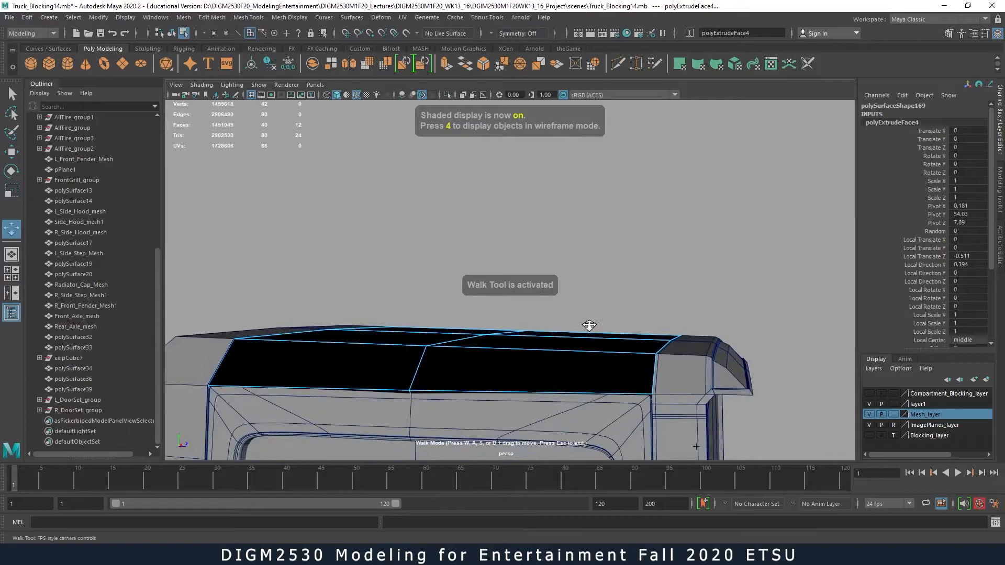
{"action": "key", "text": "q"}
{"action": "right_click", "coordinate": [400, 363]}
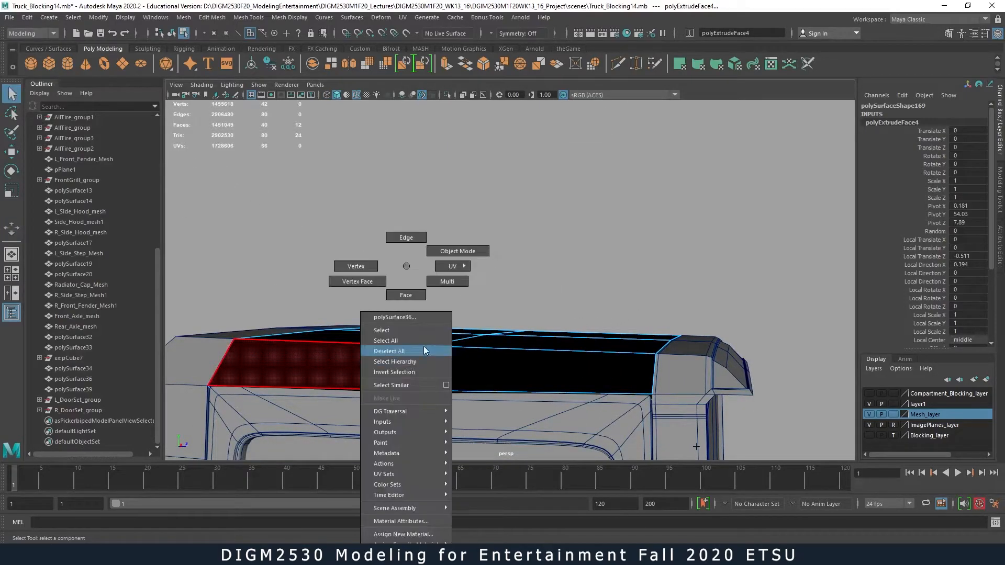
{"action": "right_click_drag", "start_coordinate": [450, 260], "coordinate": [476, 256]}
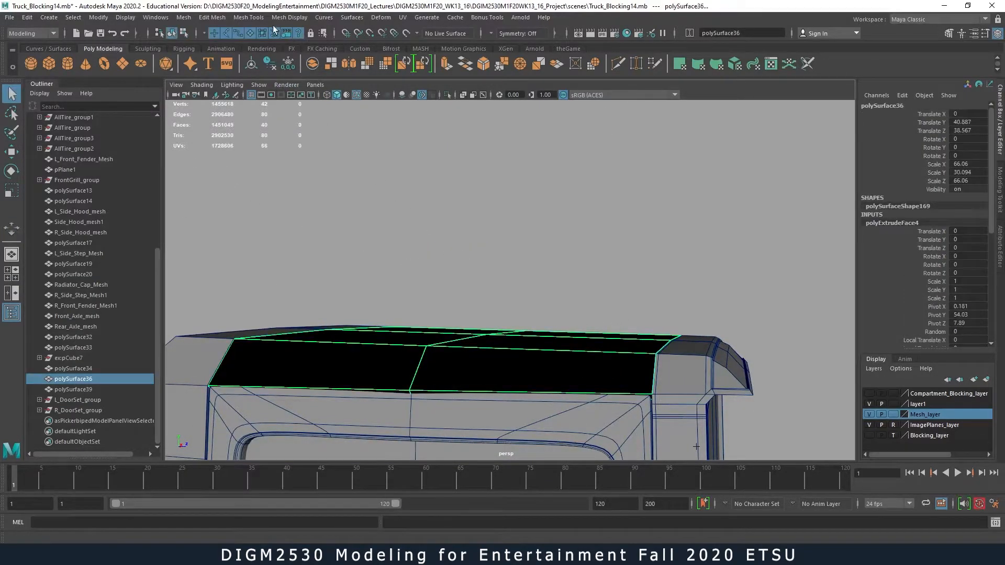
{"action": "left_click", "coordinate": [249, 17]}
{"action": "mouse_move", "coordinate": [285, 19]}
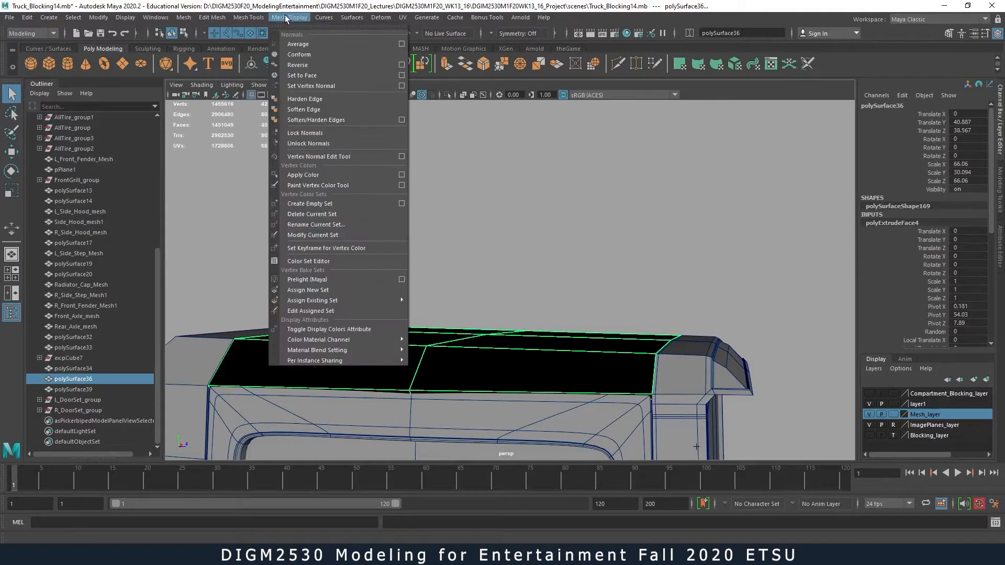
{"action": "left_click", "coordinate": [297, 65]}
{"action": "right_click_drag", "start_coordinate": [742, 262], "coordinate": [654, 260], "text": "alt"}
{"action": "left_click_drag", "start_coordinate": [654, 260], "coordinate": [674, 229], "text": "alt"}
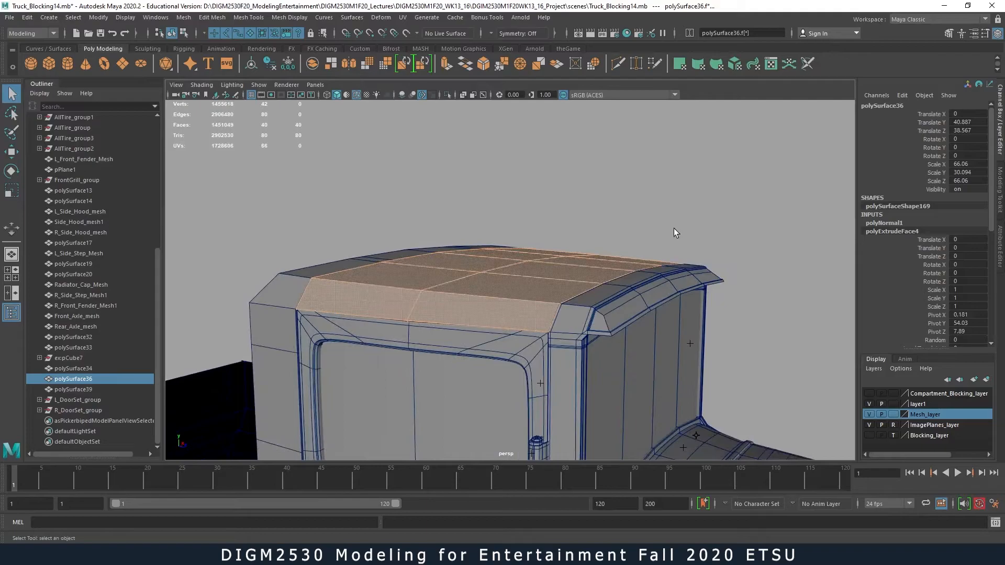
- Isolate the roof panel in the perspective view and bring its underside edges into sight
{"action": "key", "text": "ctrl+1"}
{"action": "left_click_drag", "start_coordinate": [703, 266], "coordinate": [544, 298], "text": "alt"}
{"action": "right_click_drag", "start_coordinate": [544, 298], "coordinate": [575, 306], "text": "alt"}
{"action": "middle_click_drag", "start_coordinate": [541, 302], "coordinate": [637, 299], "text": "alt"}
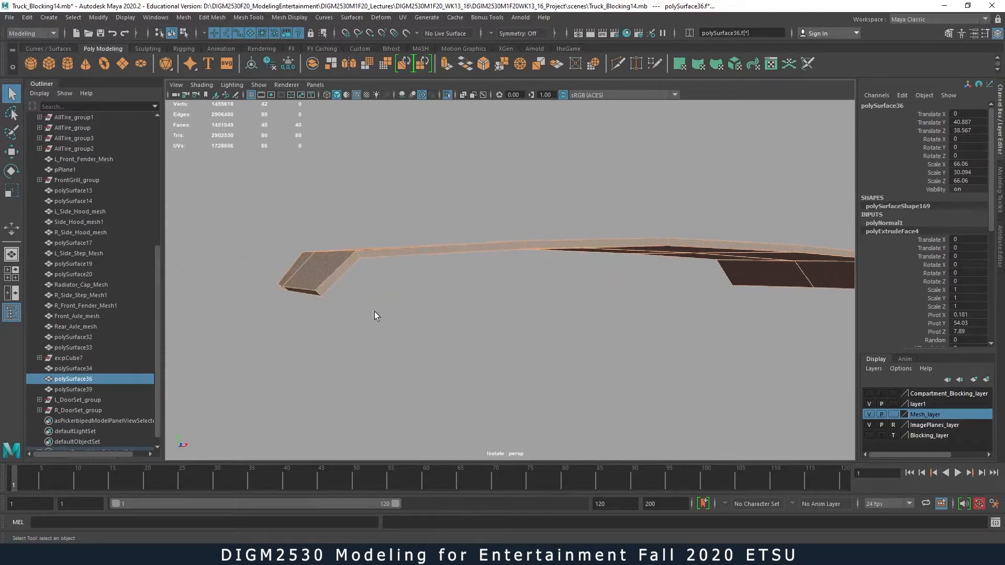
- Select the inner lower edges on both sides of the roof, hide Mesh_layer, and raise the edges slightly in the front view
{"action": "right_click_drag", "start_coordinate": [315, 287], "coordinate": [311, 307]}
{"action": "left_click_drag", "start_coordinate": [311, 307], "coordinate": [303, 299], "text": "alt"}
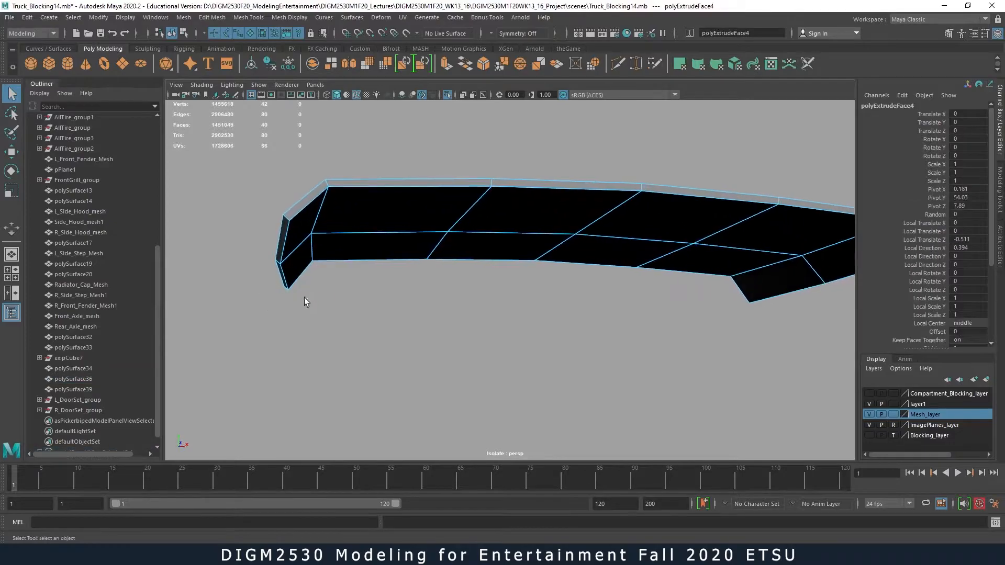
{"action": "left_click", "coordinate": [285, 252]}
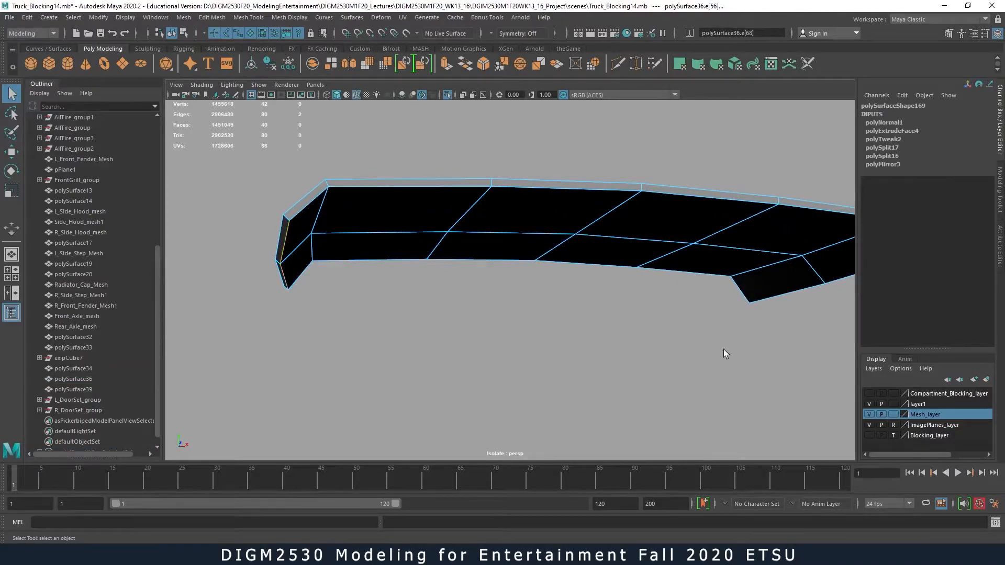
{"action": "left_click", "coordinate": [779, 297], "text": "shift"}
{"action": "left_click_drag", "start_coordinate": [799, 333], "coordinate": [642, 338], "text": "alt"}
{"action": "key", "text": "space"}
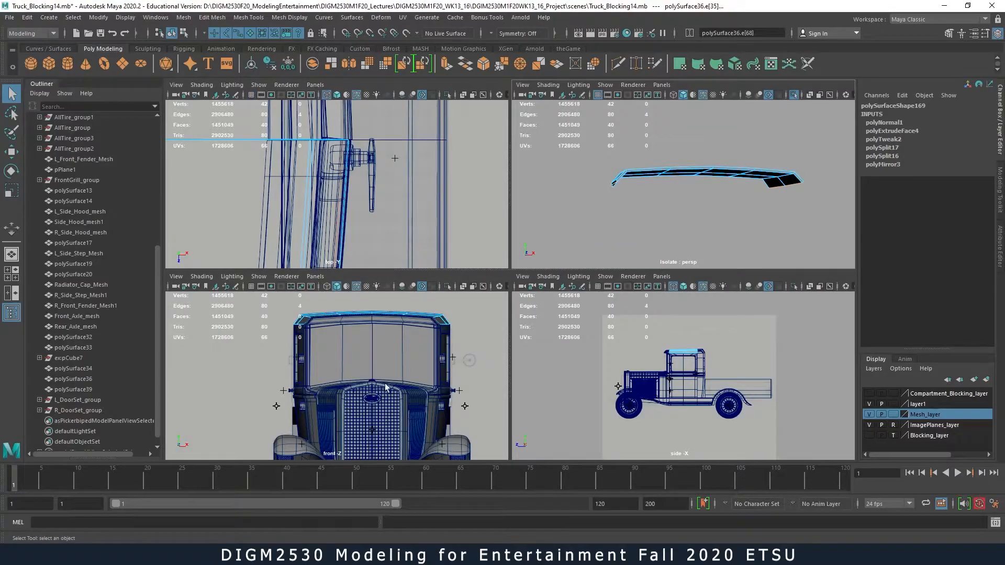
{"action": "key", "text": "space"}
{"action": "right_click_drag", "start_coordinate": [560, 328], "coordinate": [661, 309], "text": "alt"}
{"action": "middle_click_drag", "start_coordinate": [661, 310], "coordinate": [642, 380], "text": "alt"}
{"action": "left_click", "coordinate": [869, 414]}
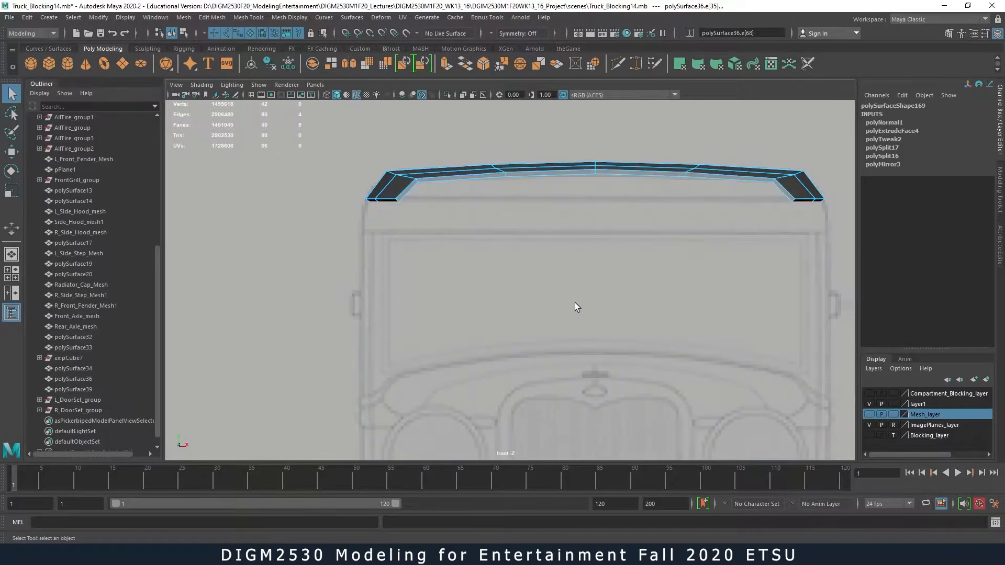
{"action": "middle_click_drag", "start_coordinate": [576, 303], "coordinate": [450, 385], "text": "alt"}
{"action": "key", "text": "w"}
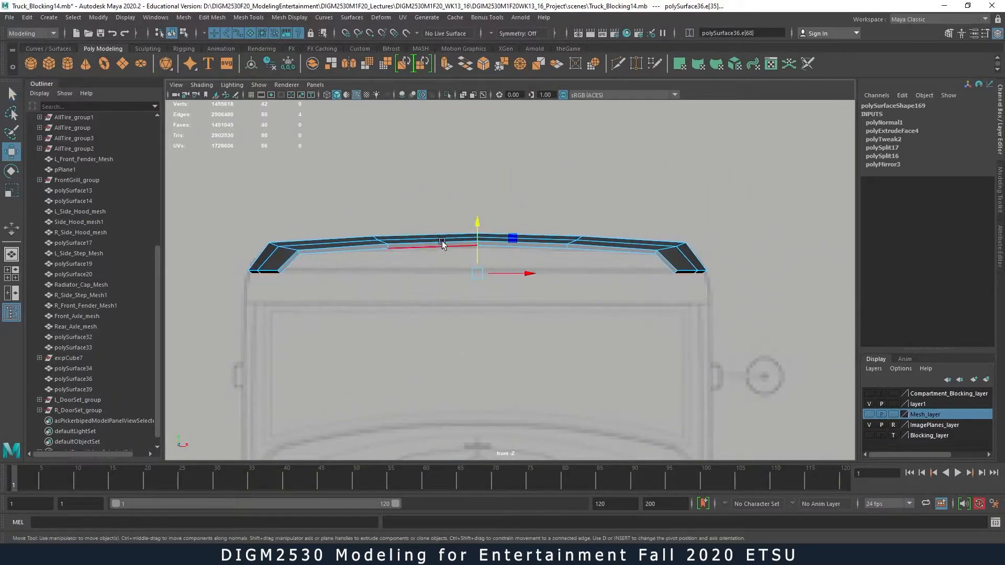
{"action": "left_click_drag", "start_coordinate": [479, 236], "coordinate": [480, 234]}
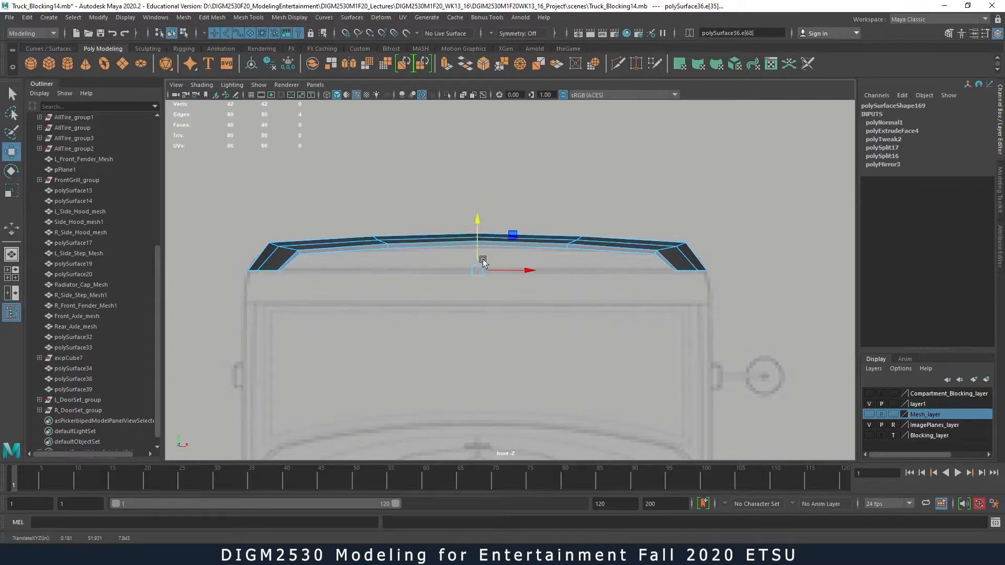
{"action": "key", "text": "r"}
{"action": "left_click_drag", "start_coordinate": [479, 272], "coordinate": [478, 272]}
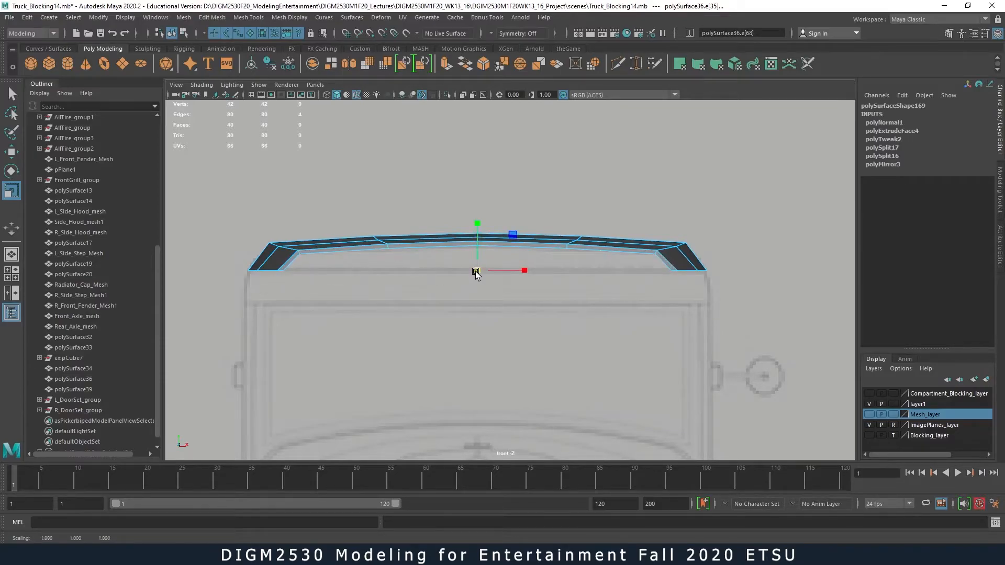
- Check the isolated roof's shape in smooth preview, then return it to unsmoothed display
{"action": "key", "text": "space"}
{"action": "key", "text": "space"}
{"action": "scroll", "coordinate": [603, 256], "scroll_direction": "down", "scroll_amount": 2}
{"action": "left_click_drag", "start_coordinate": [479, 255], "coordinate": [525, 310], "text": "alt"}
{"action": "right_click_drag", "start_coordinate": [529, 271], "coordinate": [603, 253]}
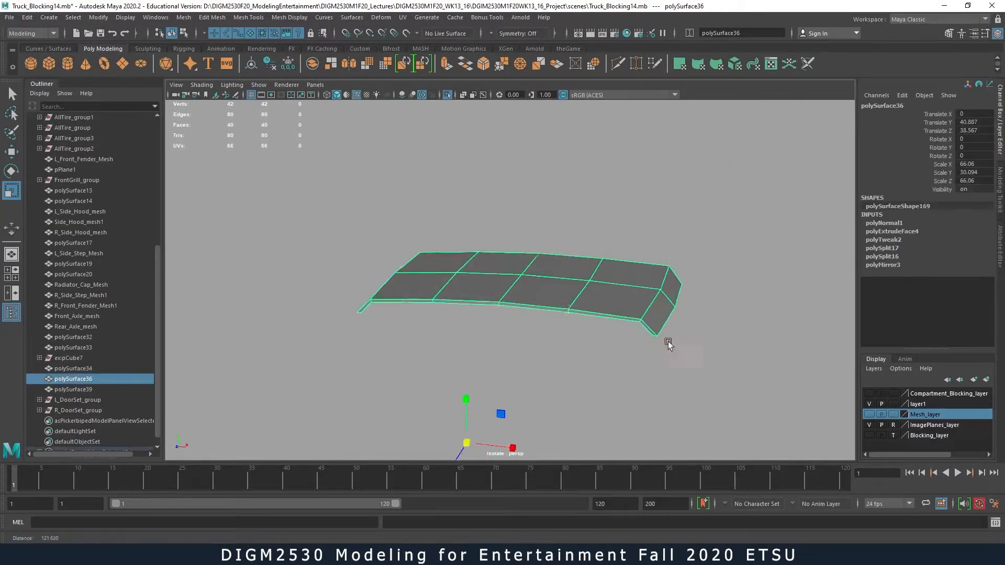
{"action": "key", "text": "f"}
{"action": "key", "text": "3"}
{"action": "left_click_drag", "start_coordinate": [708, 359], "coordinate": [661, 360], "text": "alt"}
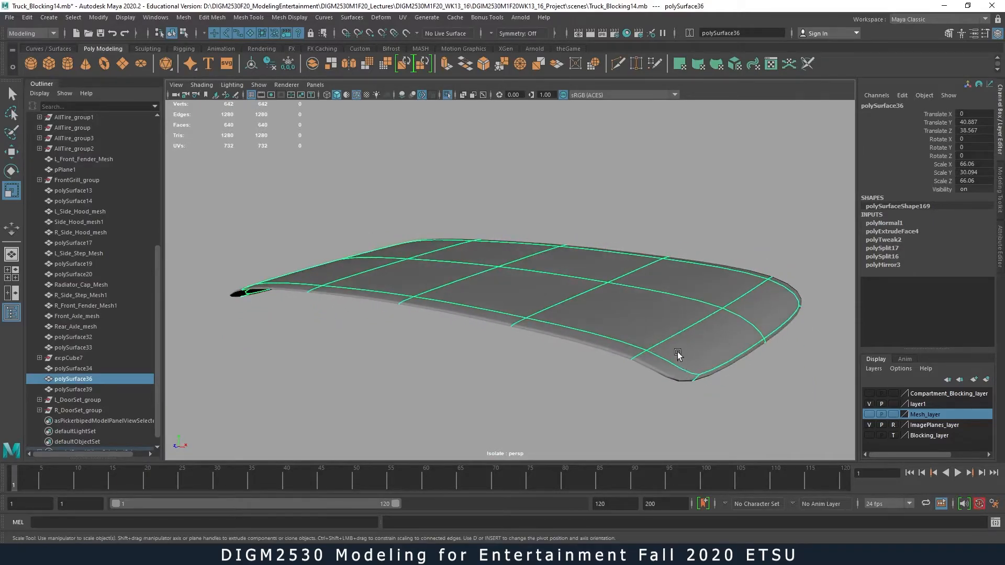
{"action": "key", "text": "1"}
- Insert two Multi-Cut edge loops around the roof's rim thickness and one across the roof close to an end edge
{"action": "right_click_drag", "start_coordinate": [673, 345], "coordinate": [621, 264], "text": "shift"}
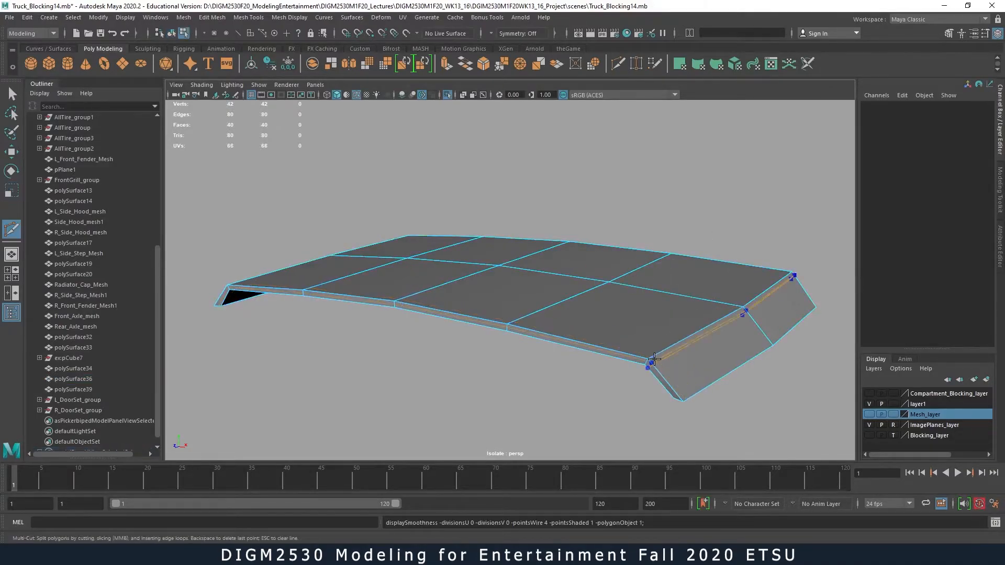
{"action": "right_click_drag", "start_coordinate": [662, 381], "coordinate": [842, 420], "text": "alt"}
{"action": "middle_click_drag", "start_coordinate": [841, 419], "coordinate": [582, 344], "text": "alt"}
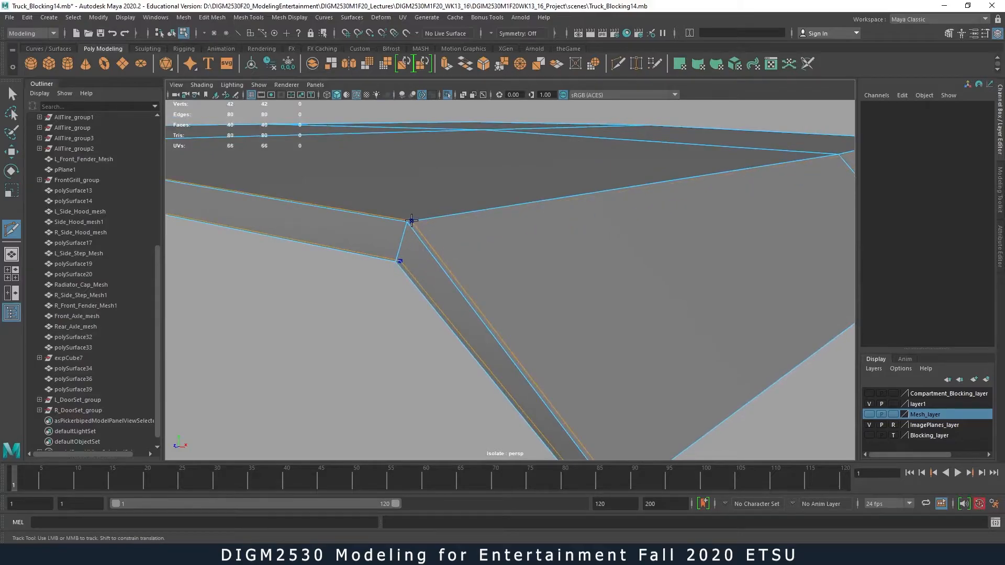
{"action": "left_click", "coordinate": [404, 225], "text": "ctrl"}
{"action": "left_click", "coordinate": [404, 225], "text": "ctrl"}
{"action": "left_click", "coordinate": [397, 257], "text": "ctrl"}
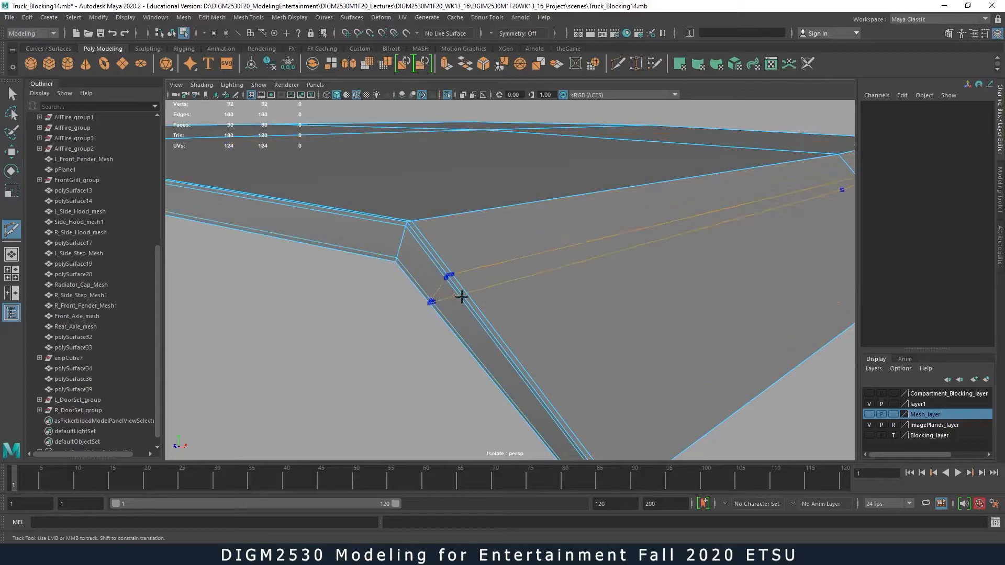
- Insert a front-to-back edge loop close to the roof's lower side edge
{"action": "middle_click_drag", "start_coordinate": [663, 362], "coordinate": [575, 243], "text": "alt"}
{"action": "middle_click_drag", "start_coordinate": [609, 317], "coordinate": [644, 362], "text": "alt"}
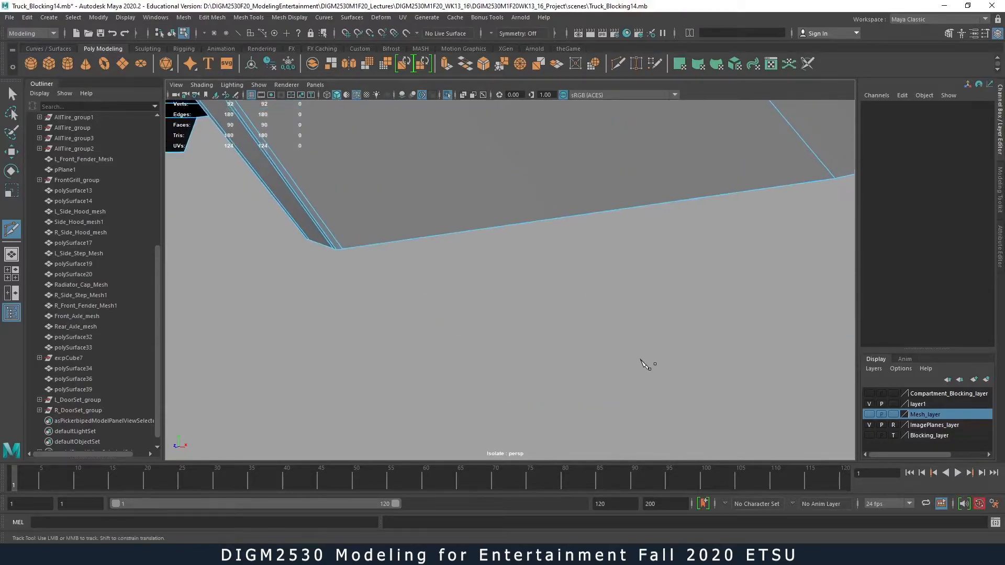
{"action": "right_click_drag", "start_coordinate": [644, 361], "coordinate": [497, 325], "text": "alt"}
{"action": "left_click", "coordinate": [399, 256], "text": "ctrl"}
- Insert an edge loop across the roof close to its opposite end edge
{"action": "scroll", "coordinate": [487, 280], "scroll_direction": "up", "scroll_amount": 8}
{"action": "left_click_drag", "start_coordinate": [603, 369], "coordinate": [578, 330], "text": "alt"}
{"action": "left_click_drag", "start_coordinate": [721, 335], "coordinate": [618, 350], "text": "alt"}
{"action": "right_click_drag", "start_coordinate": [618, 350], "coordinate": [651, 351], "text": "alt"}
{"action": "left_click_drag", "start_coordinate": [652, 353], "coordinate": [614, 331], "text": "alt"}
{"action": "middle_click_drag", "start_coordinate": [437, 293], "coordinate": [552, 345], "text": "alt"}
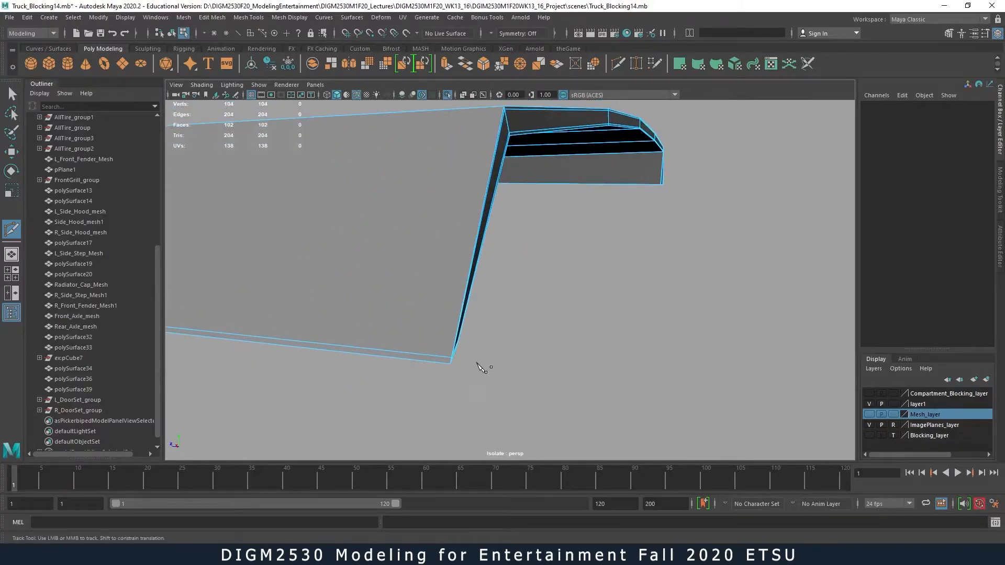
{"action": "left_click", "coordinate": [446, 356]}
{"action": "left_click_drag", "start_coordinate": [517, 352], "coordinate": [535, 360], "text": "alt"}
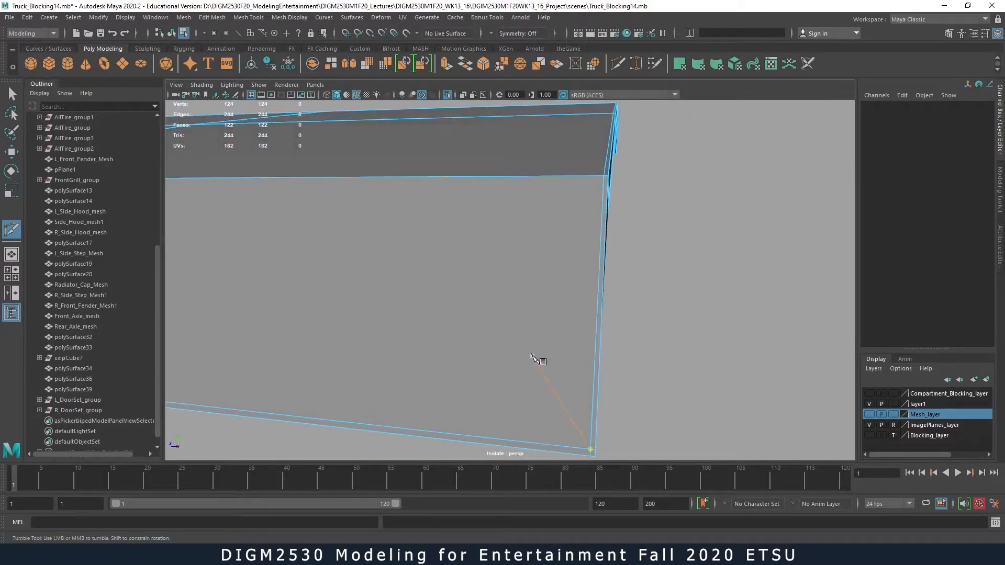
- Show the roof in smooth preview and examine how the new support loops hold its edges
{"action": "key", "text": "3"}
{"action": "right_click_drag", "start_coordinate": [707, 338], "coordinate": [494, 247], "text": "alt"}
{"action": "left_click_drag", "start_coordinate": [493, 247], "coordinate": [651, 366], "text": "alt"}
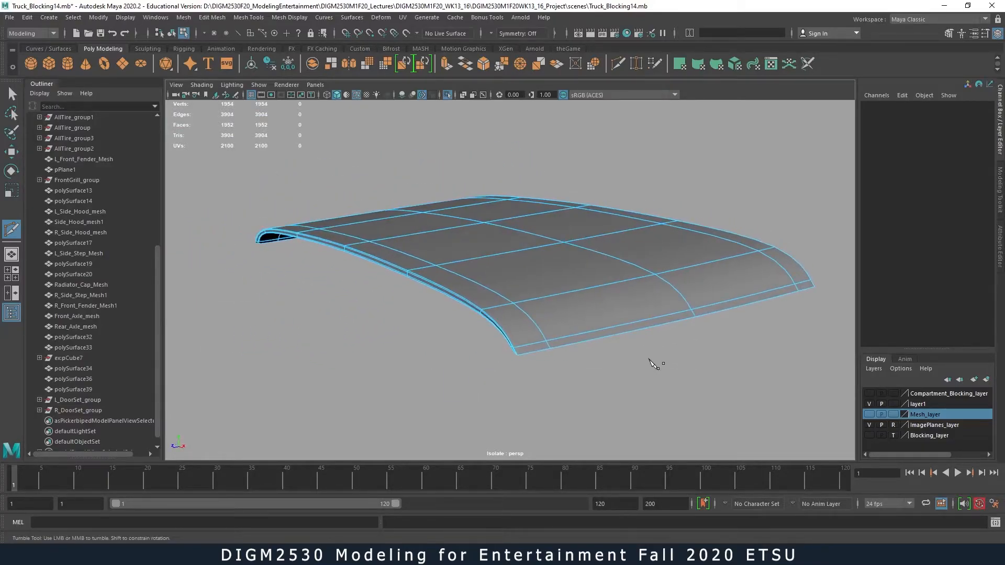
- Leave the roof's isolated view, make the Mesh_layer visible again and turn off the roof's smooth preview
{"action": "key", "text": "ctrl+1"}
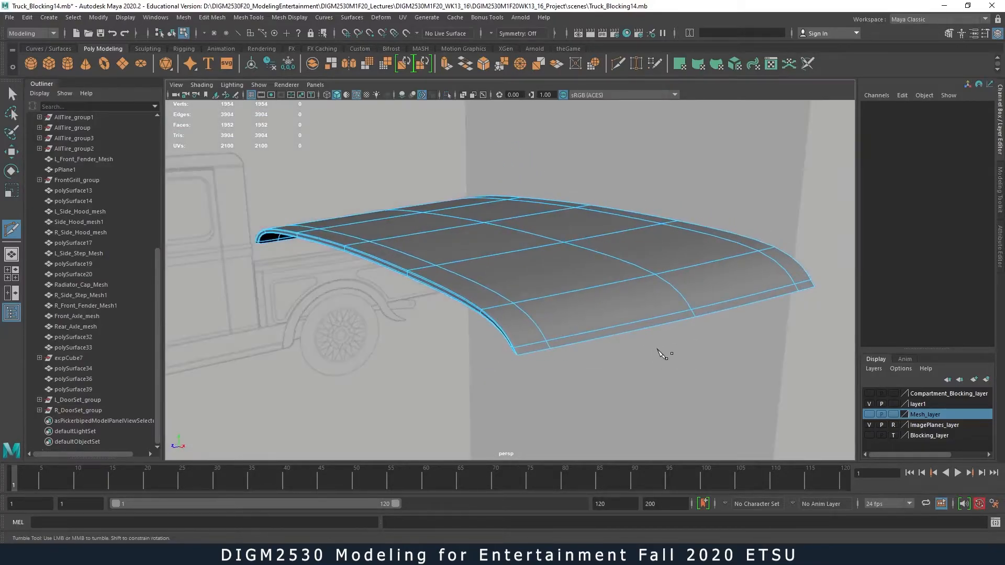
{"action": "left_click", "coordinate": [869, 414]}
{"action": "left_click_drag", "start_coordinate": [764, 361], "coordinate": [625, 373], "text": "alt"}
{"action": "key", "text": "1"}
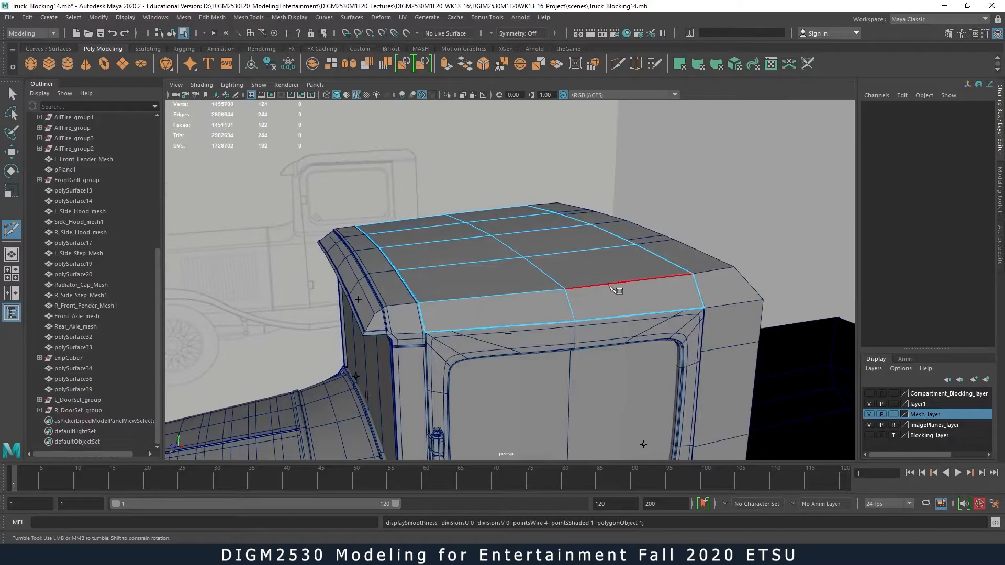
- Select the roof, windshield frame and cab back together and display them in smooth preview
{"action": "right_click_drag", "start_coordinate": [603, 285], "coordinate": [649, 304], "text": "shift"}
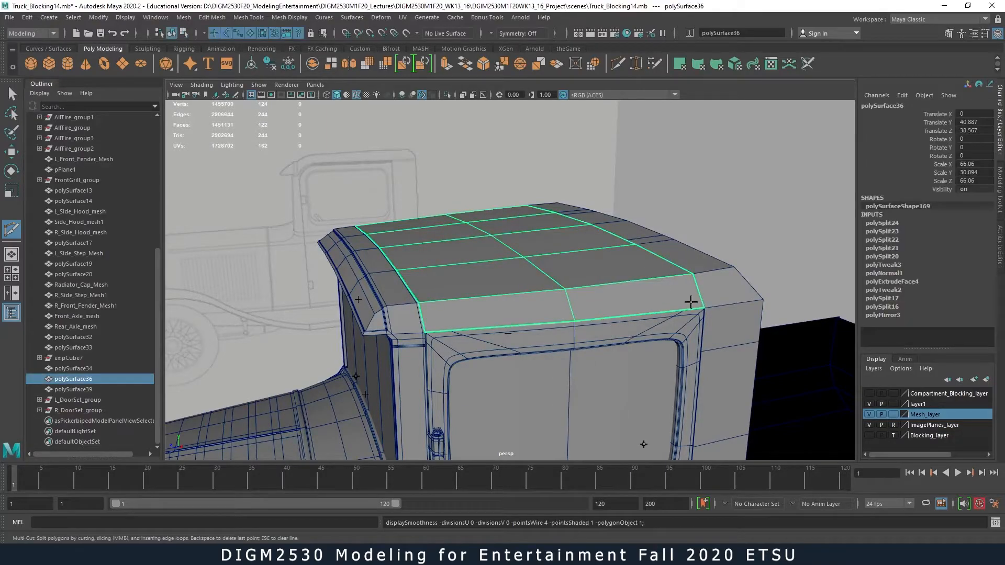
{"action": "key", "text": "q"}
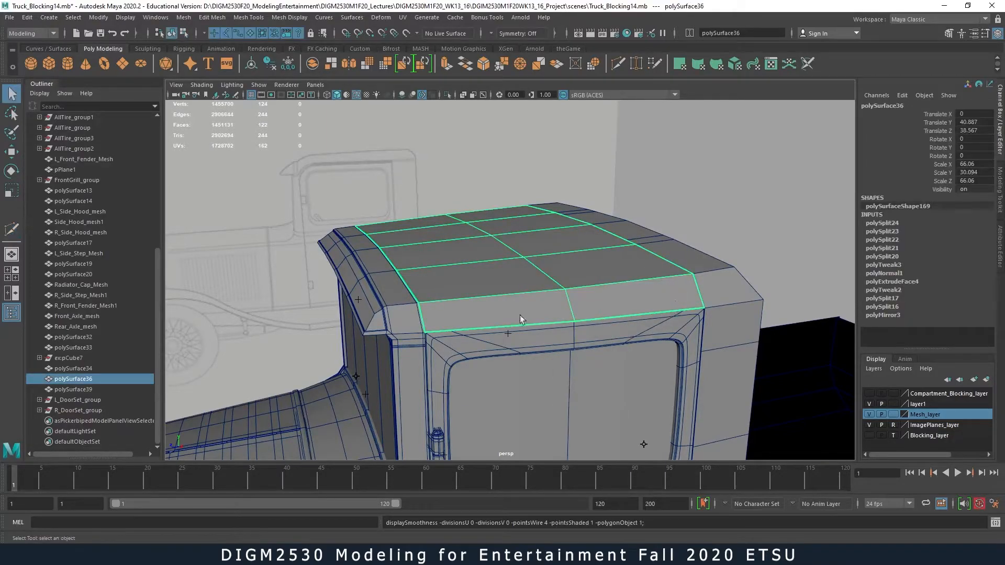
{"action": "left_click", "coordinate": [393, 319], "text": "shift"}
{"action": "left_click", "coordinate": [724, 296], "text": "shift"}
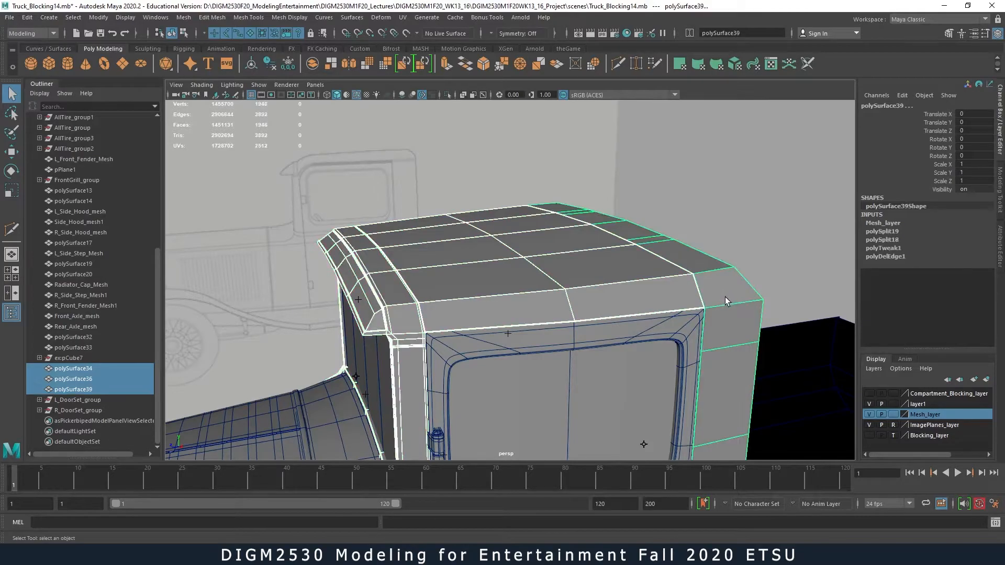
{"action": "key", "text": "3"}
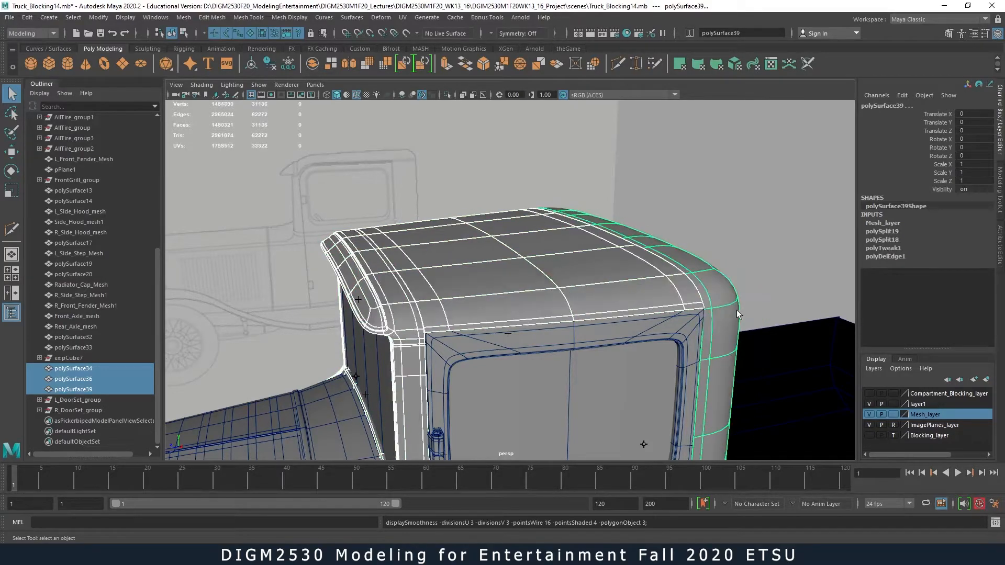
- Examine the smoothed cab from the side, front and rear to judge how its pieces fit the hood and doors
{"action": "left_click", "coordinate": [737, 229]}
{"action": "left_click_drag", "start_coordinate": [672, 334], "coordinate": [572, 351], "text": "alt"}
{"action": "scroll", "coordinate": [572, 351], "scroll_direction": "down", "scroll_amount": 5}
{"action": "left_click_drag", "start_coordinate": [473, 367], "coordinate": [722, 309], "text": "alt"}
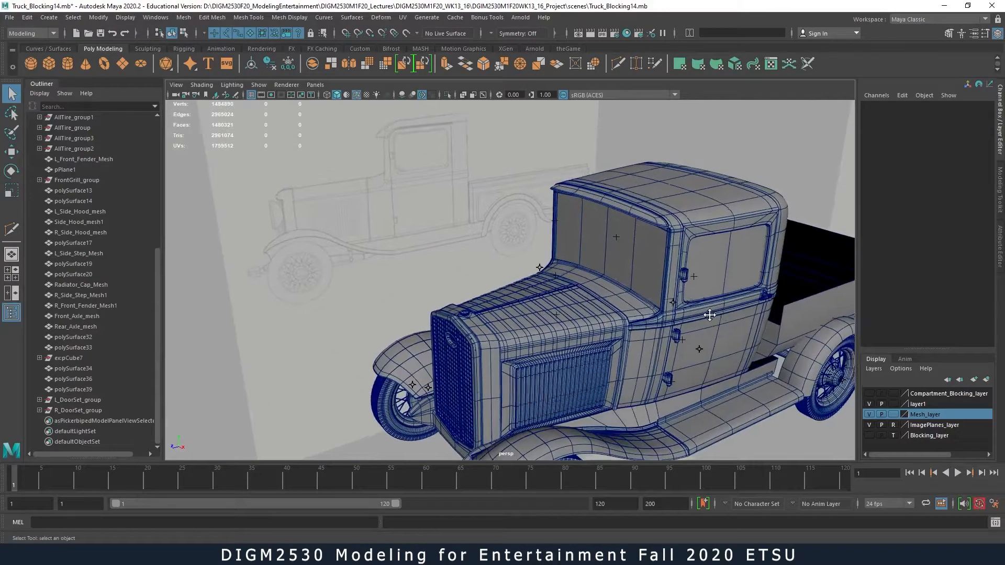
{"action": "middle_click_drag", "start_coordinate": [718, 312], "coordinate": [653, 318], "text": "alt"}
{"action": "left_click_drag", "start_coordinate": [653, 318], "coordinate": [572, 315], "text": "alt"}
{"action": "scroll", "coordinate": [582, 257], "scroll_direction": "up", "scroll_amount": 4}
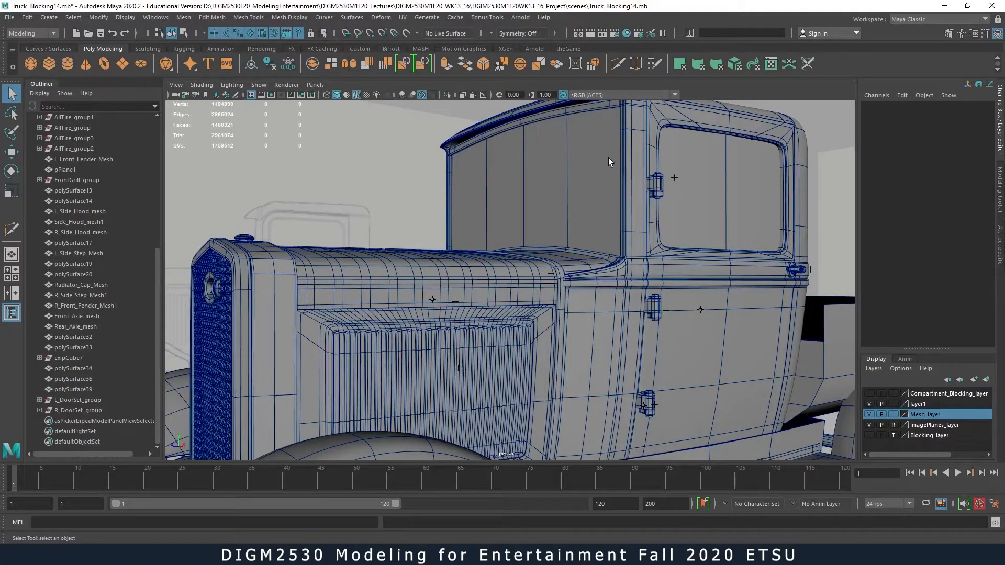
{"action": "left_click_drag", "start_coordinate": [593, 177], "coordinate": [594, 193], "text": "alt"}
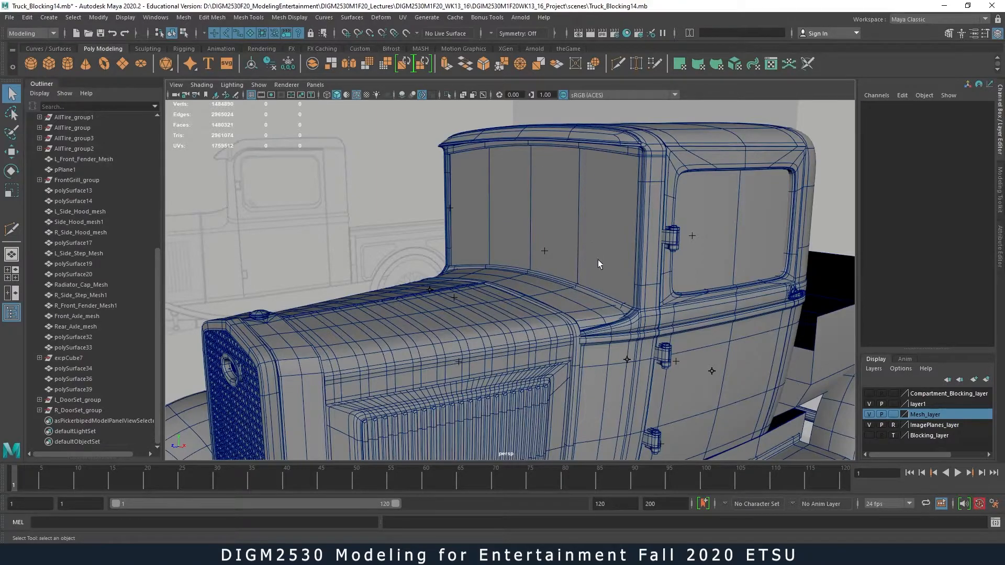
{"action": "scroll", "coordinate": [514, 254], "scroll_direction": "down", "scroll_amount": 3}
{"action": "left_click_drag", "start_coordinate": [513, 256], "coordinate": [589, 288], "text": "alt"}
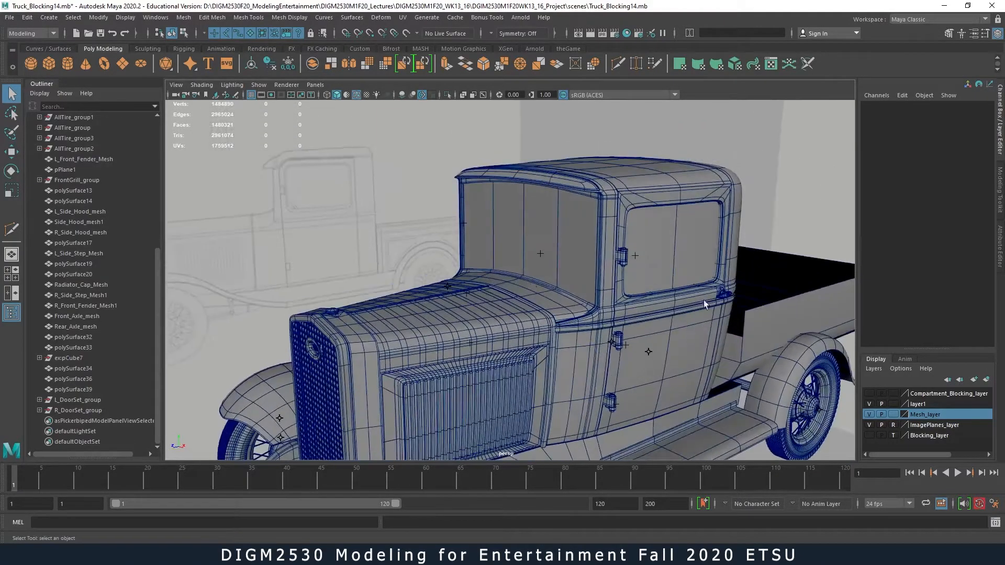
{"action": "scroll", "coordinate": [610, 301], "scroll_direction": "down", "scroll_amount": 4}
{"action": "middle_click_drag", "start_coordinate": [620, 306], "coordinate": [592, 272], "text": "alt"}
{"action": "right_click_drag", "start_coordinate": [592, 273], "coordinate": [647, 268], "text": "alt"}
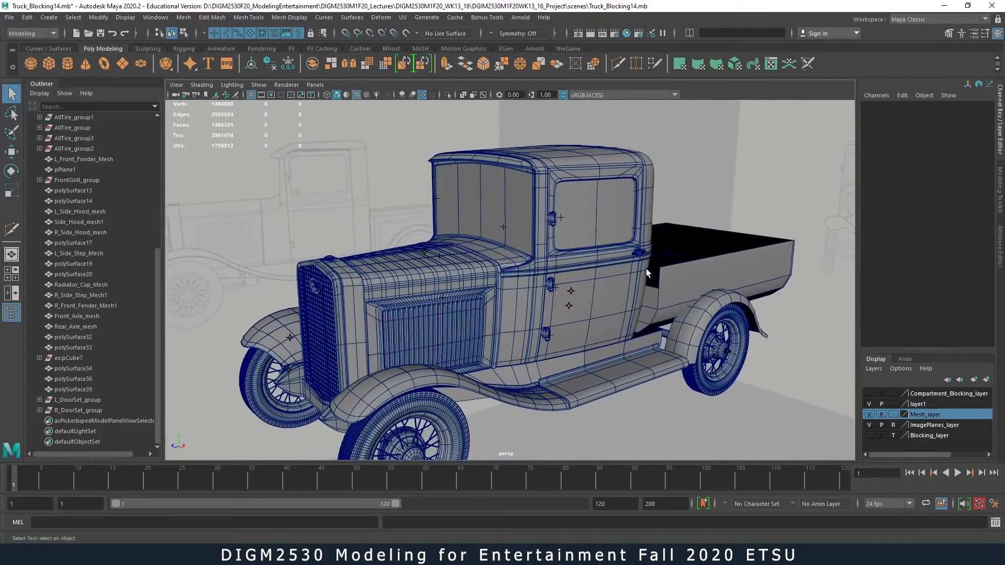
{"action": "middle_click_drag", "start_coordinate": [647, 269], "coordinate": [615, 312], "text": "alt"}
{"action": "left_click_drag", "start_coordinate": [615, 312], "coordinate": [491, 231], "text": "alt"}
- Delete the construction history of the cab back and roof and freeze their transformations
{"action": "left_click", "coordinate": [491, 231]}
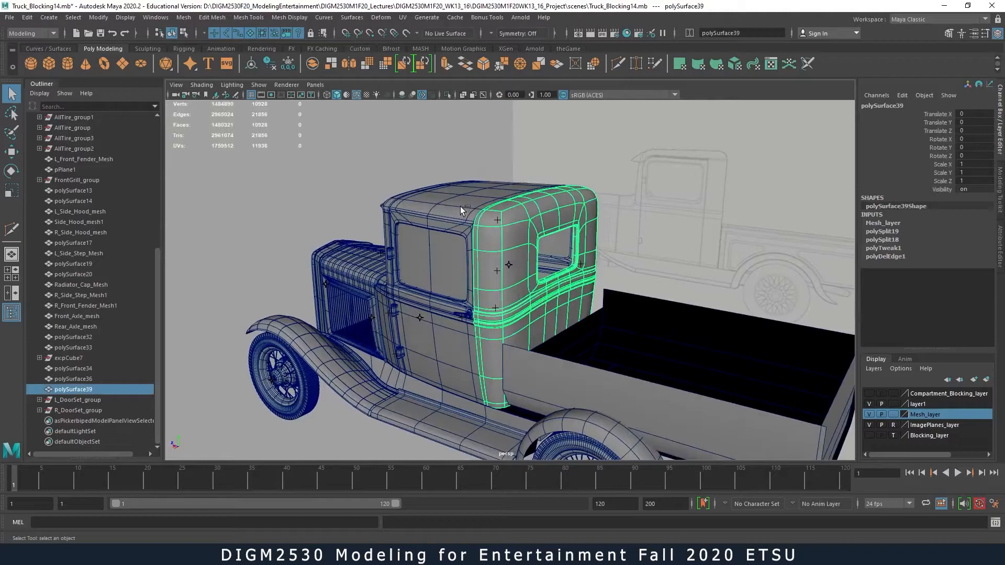
{"action": "left_click", "coordinate": [461, 206], "text": "shift"}
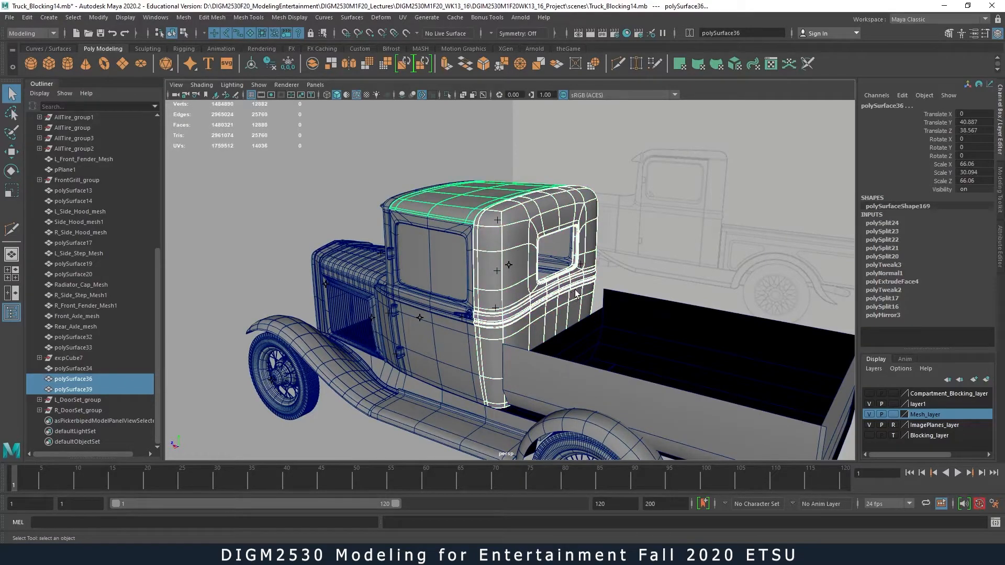
{"action": "key", "text": "alt+shift+d"}
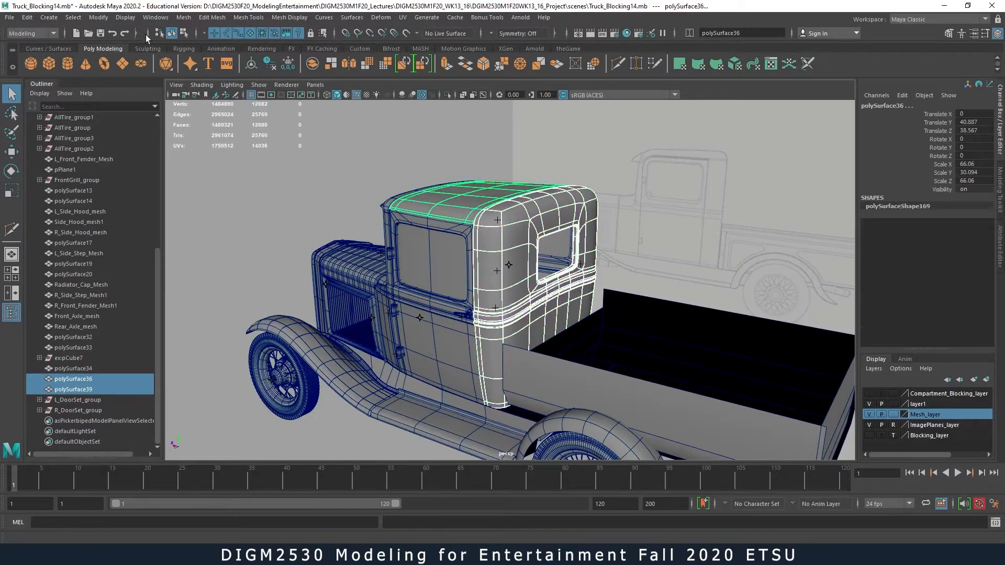
{"action": "left_click", "coordinate": [98, 17]}
{"action": "left_click", "coordinate": [121, 64]}
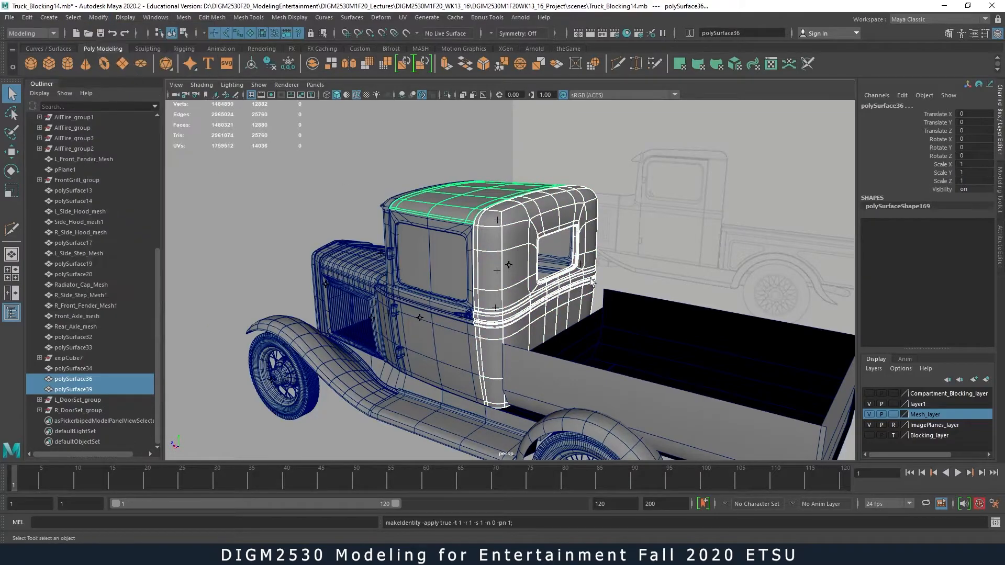
- Check the door parts on both sides of the cab for remaining transform values and construction history
{"action": "left_click", "coordinate": [444, 228]}
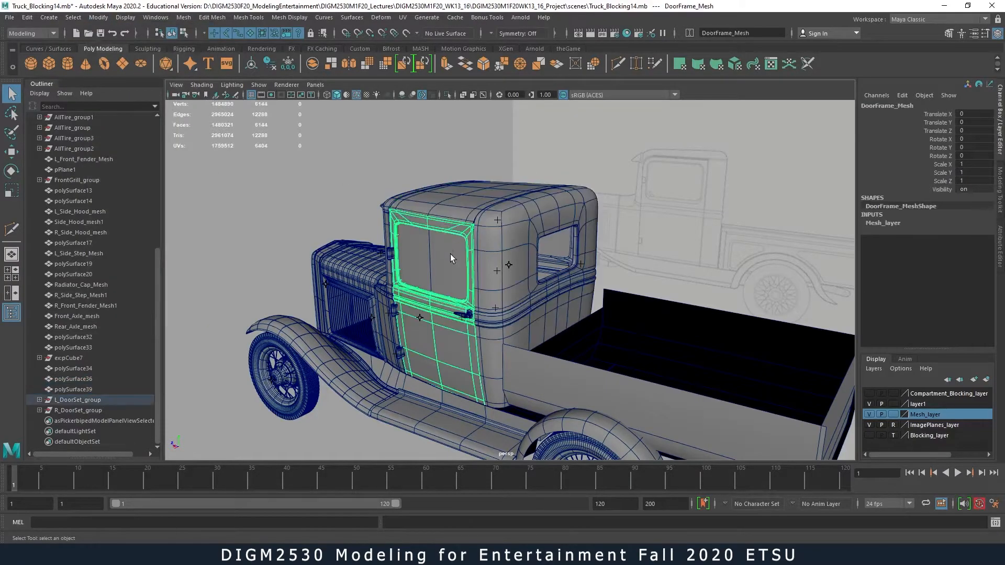
{"action": "left_click_drag", "start_coordinate": [459, 277], "coordinate": [340, 285], "text": "alt"}
{"action": "left_click", "coordinate": [577, 255]}
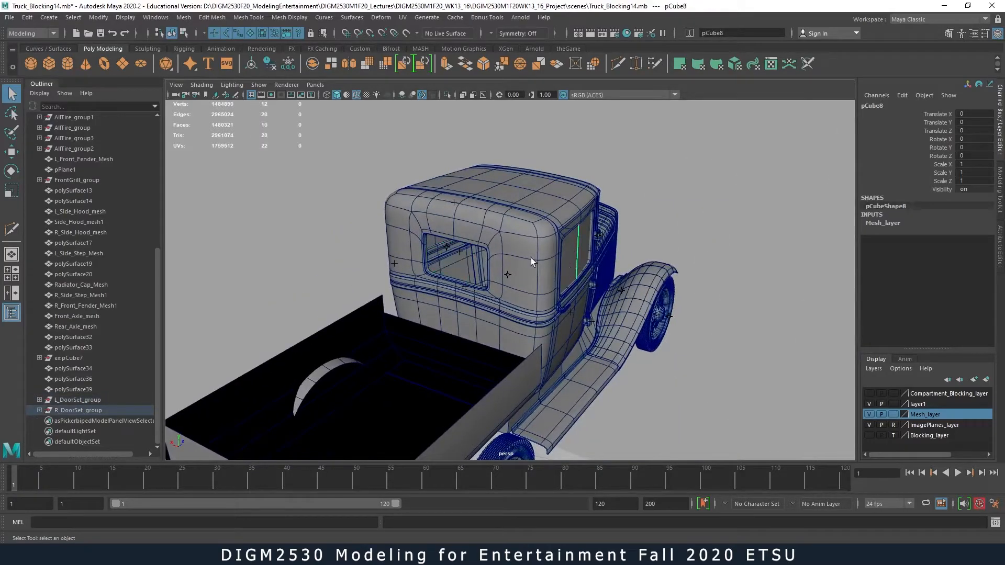
{"action": "left_click", "coordinate": [557, 343]}
{"action": "left_click_drag", "start_coordinate": [557, 343], "coordinate": [564, 301], "text": "alt"}
- Delete the windshield glass's construction history and freeze its transformations
{"action": "left_click", "coordinate": [561, 287]}
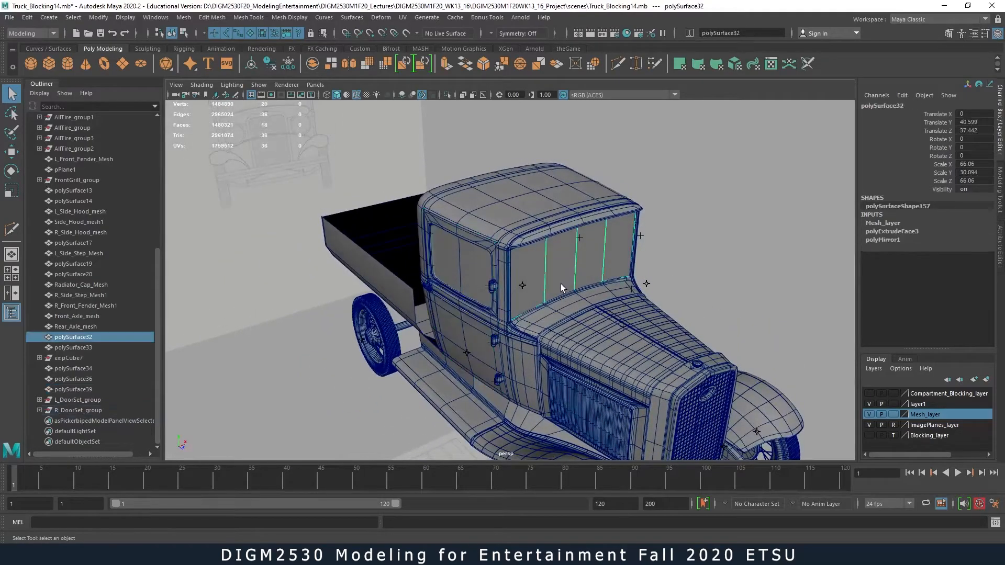
{"action": "key", "text": "alt+shift+d"}
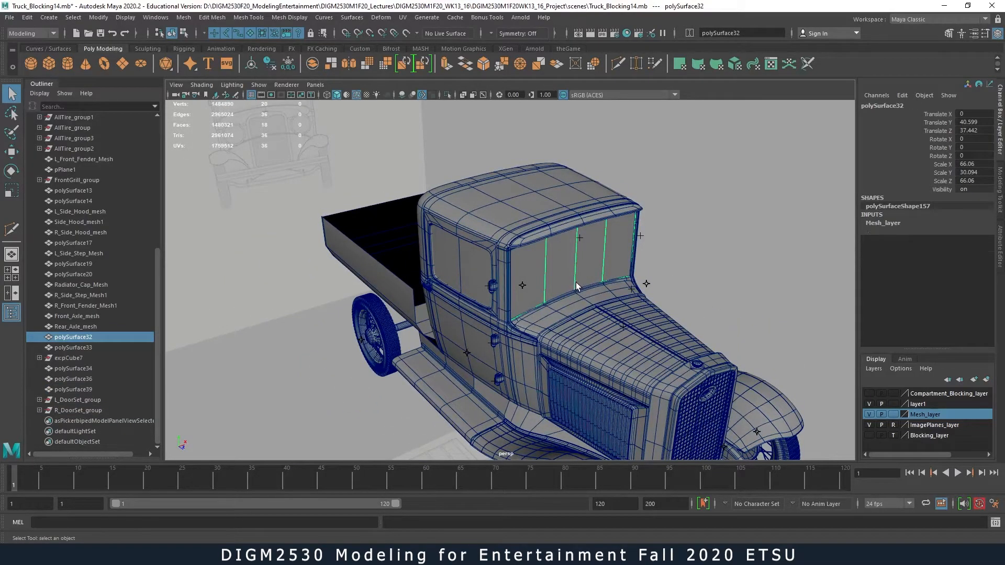
{"action": "left_click", "coordinate": [98, 17]}
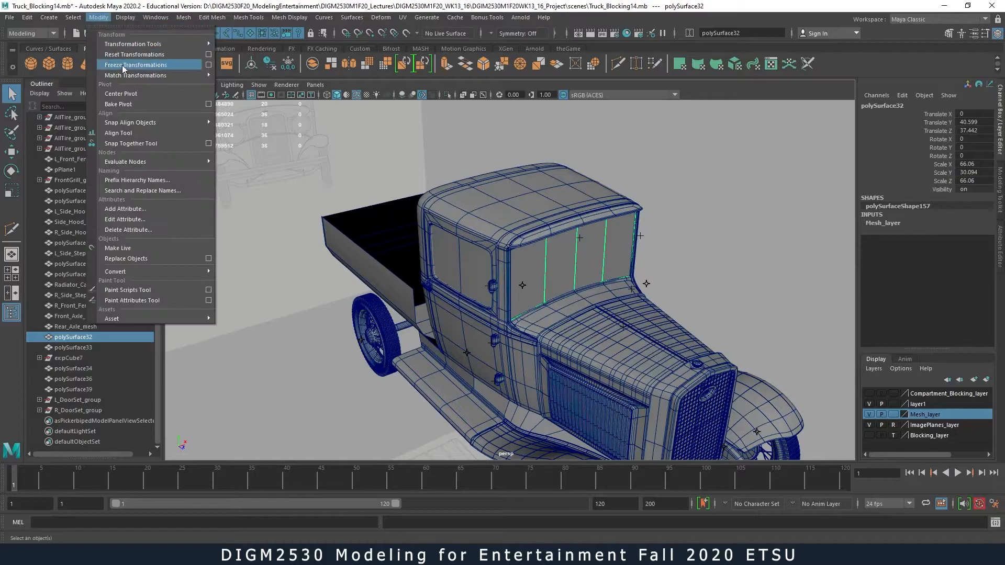
{"action": "left_click", "coordinate": [124, 65]}
- Freeze the transformations of the cowl panel between the windshield and the hood
{"action": "left_click_drag", "start_coordinate": [560, 246], "coordinate": [535, 244], "text": "alt"}
{"action": "left_click", "coordinate": [537, 253]}
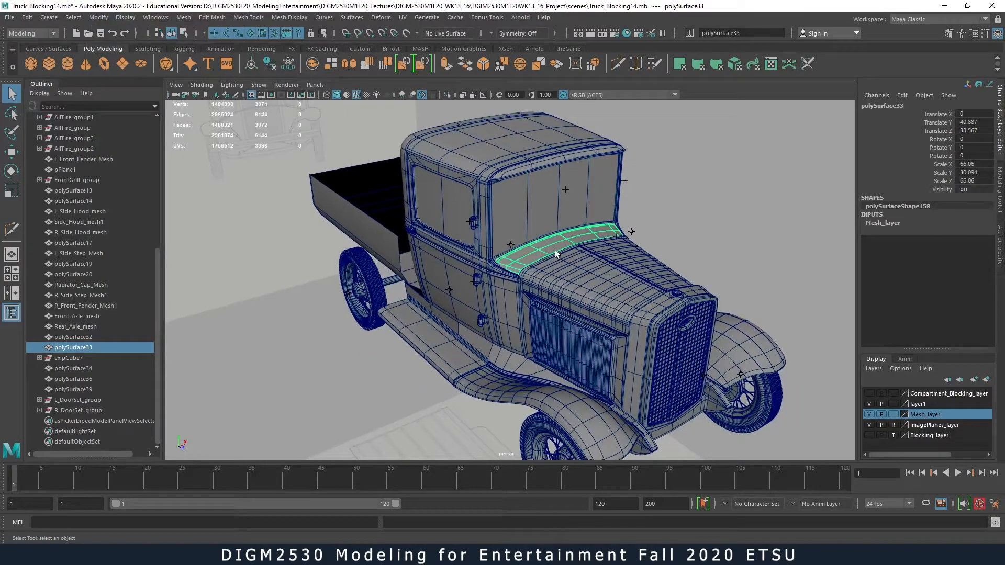
{"action": "left_click", "coordinate": [107, 17]}
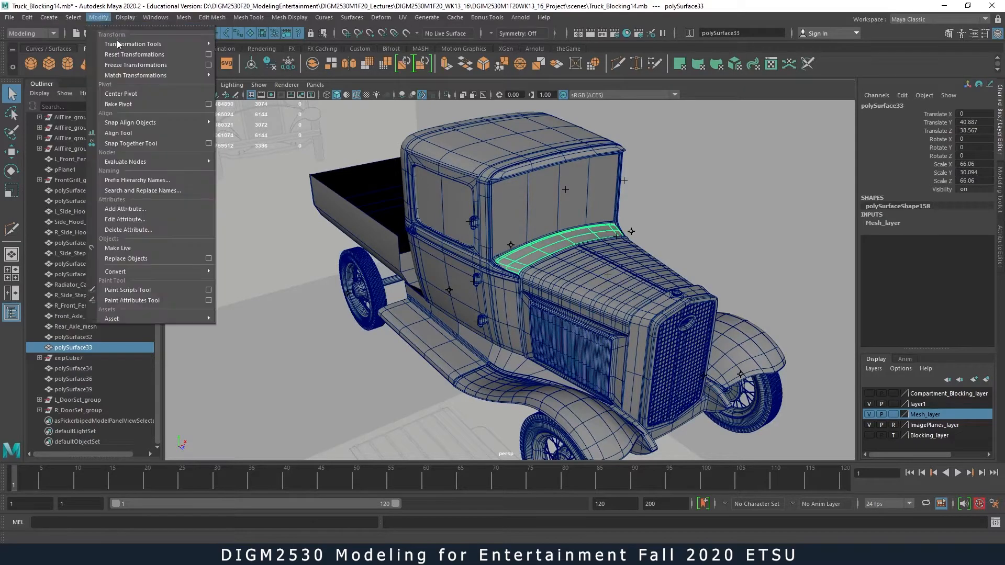
{"action": "left_click", "coordinate": [124, 65]}
- Delete the construction history of the windshield frame and of the hood's top panel nearest the view
{"action": "left_click", "coordinate": [515, 319]}
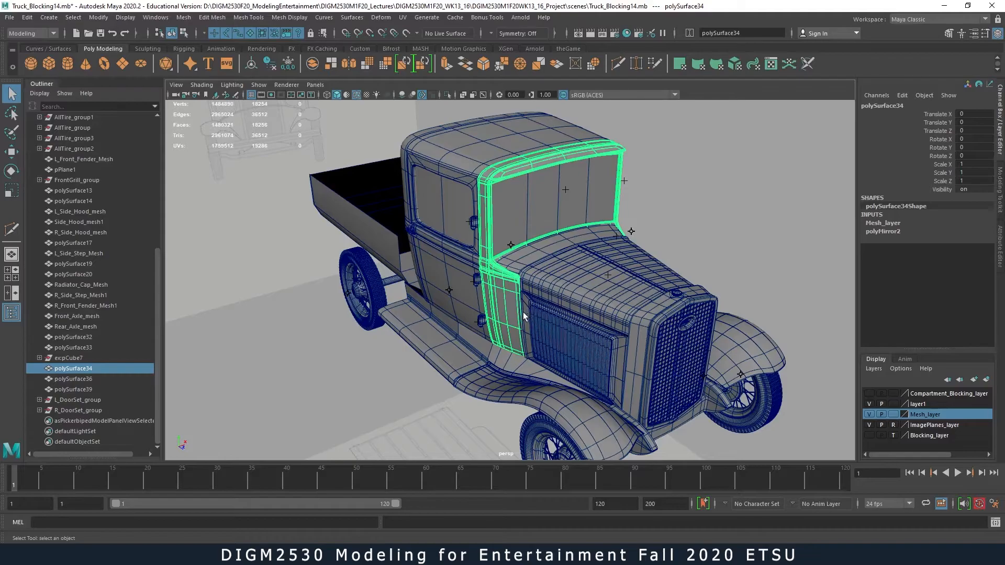
{"action": "key", "text": "alt+shift+d"}
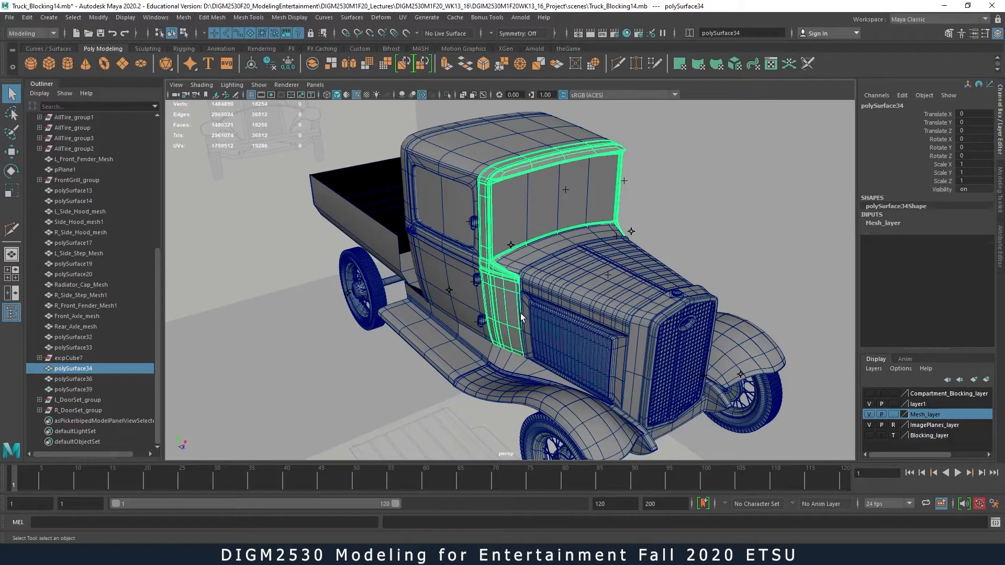
{"action": "left_click", "coordinate": [563, 329]}
{"action": "left_click", "coordinate": [579, 292]}
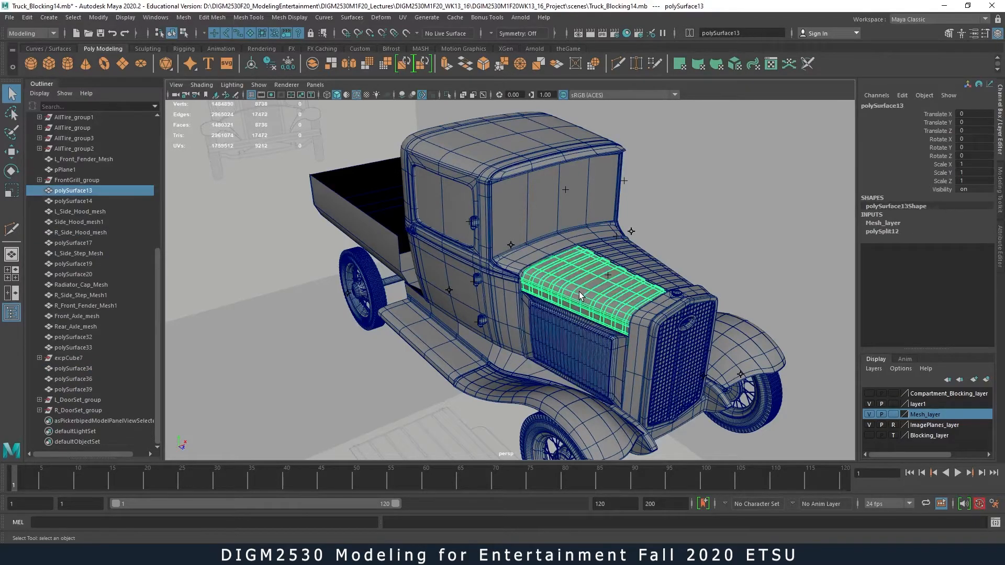
{"action": "key", "text": "alt+shift+d"}
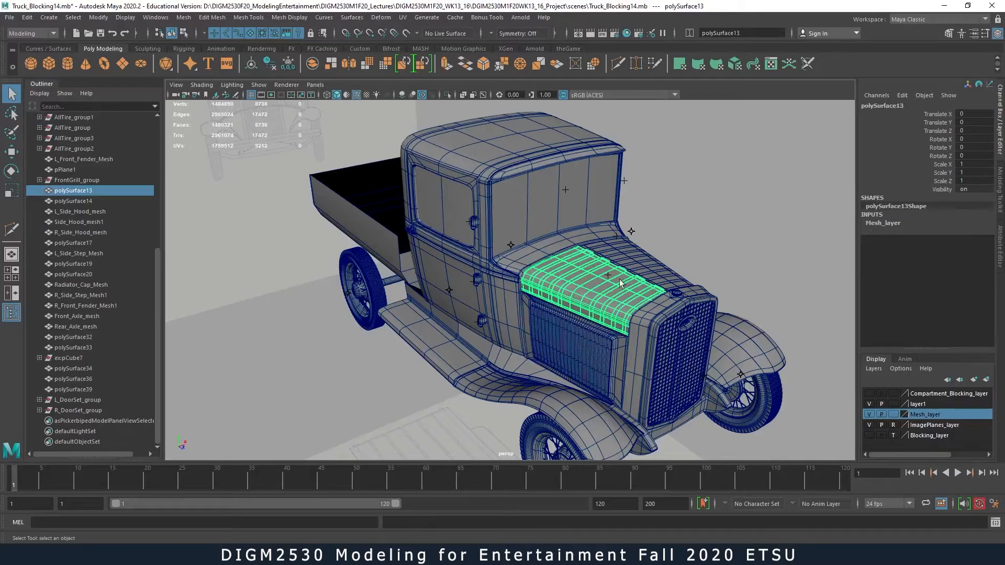
- Check the opposite top hood panel and delete the construction history of the radiator shell around the grille
{"action": "left_click", "coordinate": [641, 267]}
{"action": "left_click_drag", "start_coordinate": [702, 321], "coordinate": [661, 320], "text": "alt"}
{"action": "left_click", "coordinate": [618, 336]}
{"action": "key", "text": "alt+shift+d"}
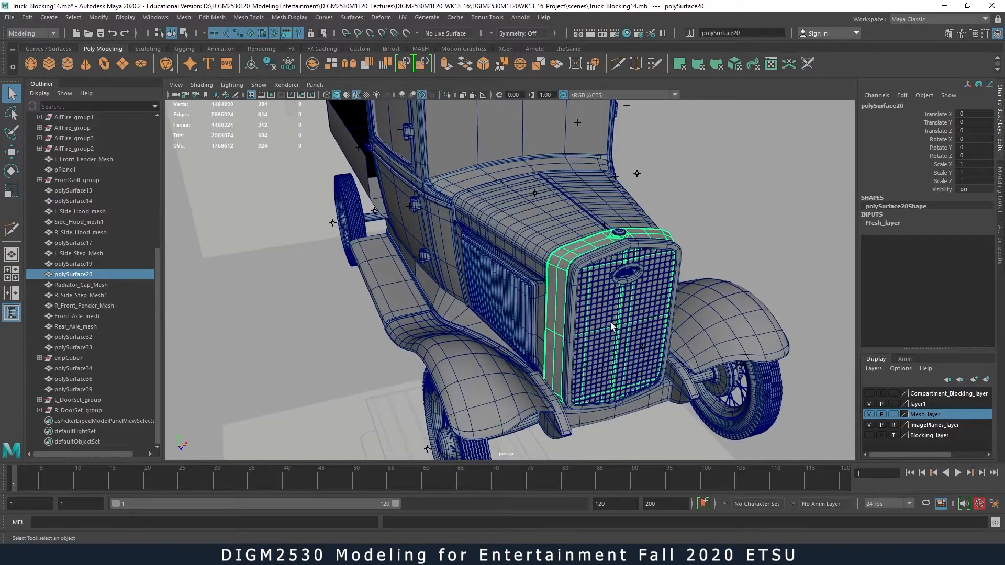
- Freeze the transformations of the grille's outer frame, Frame_Grill_Mesh
{"action": "left_click", "coordinate": [574, 327]}
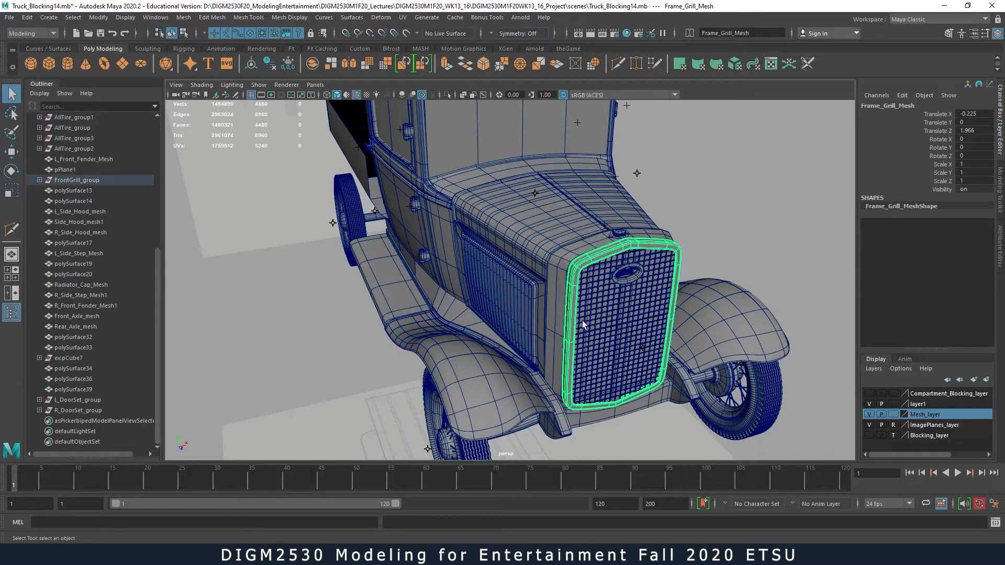
{"action": "left_click", "coordinate": [556, 287]}
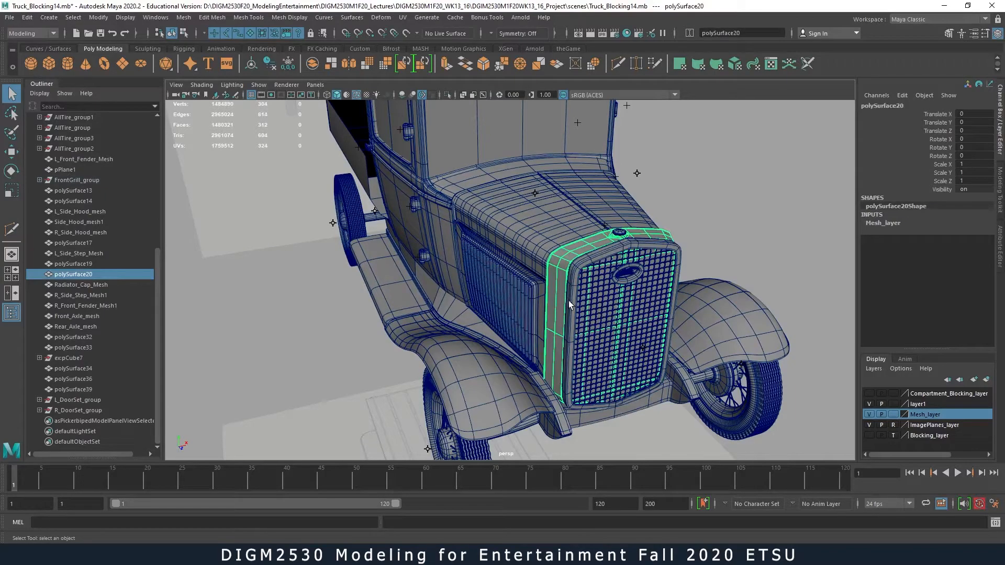
{"action": "left_click", "coordinate": [570, 301]}
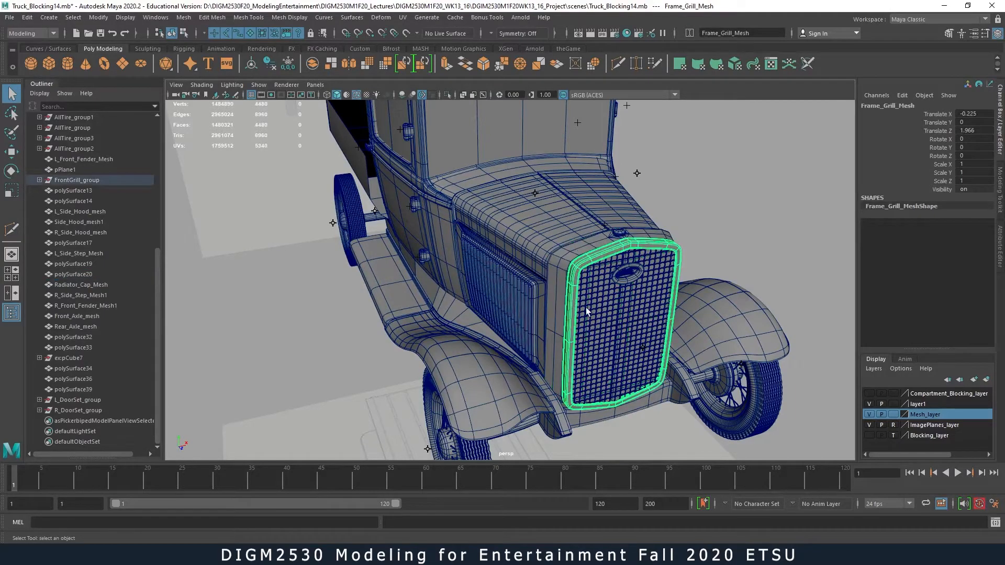
{"action": "left_click", "coordinate": [99, 17]}
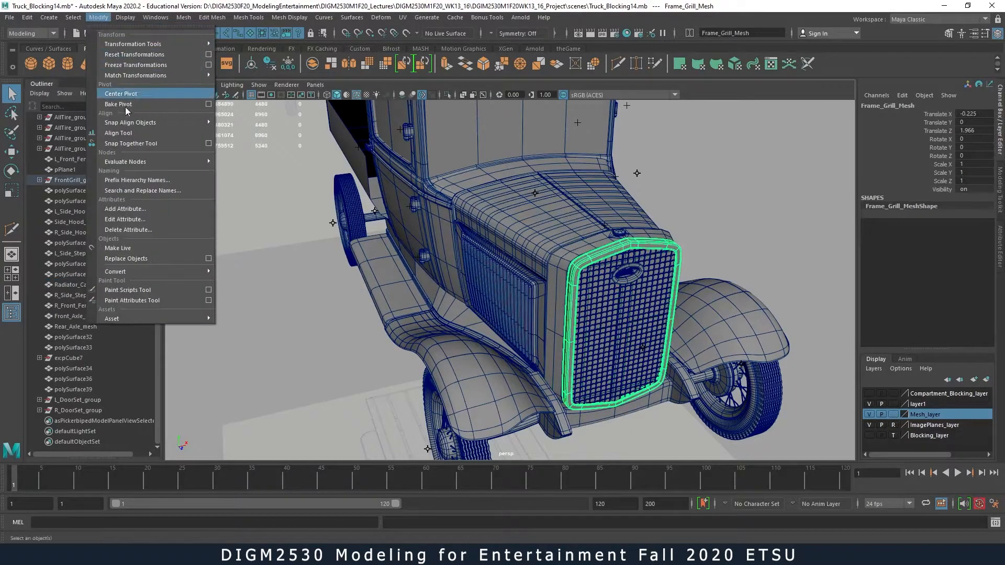
{"action": "left_click", "coordinate": [133, 65]}
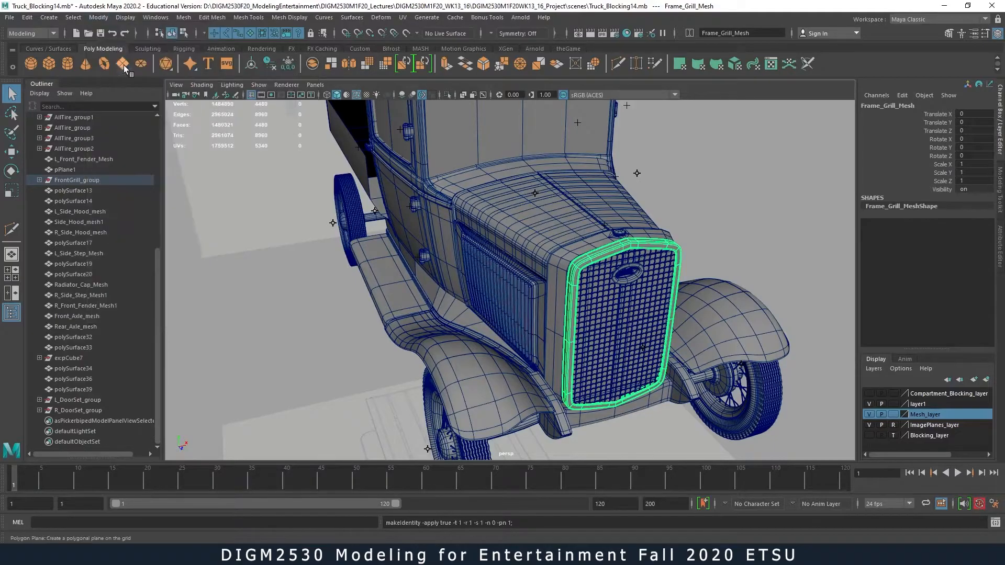
- Select the whole FrontGrill_group, freeze its transformations and delete its construction history
{"action": "left_click", "coordinate": [610, 310]}
{"action": "scroll", "coordinate": [650, 330], "scroll_direction": "down", "scroll_amount": 5}
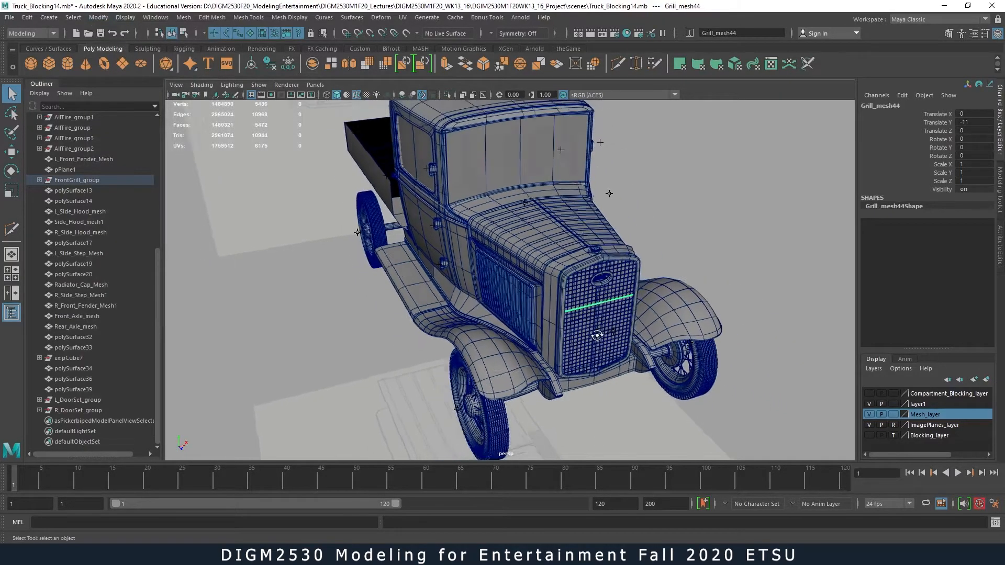
{"action": "scroll", "coordinate": [626, 330], "scroll_direction": "up", "scroll_amount": 2}
{"action": "left_click", "coordinate": [627, 324]}
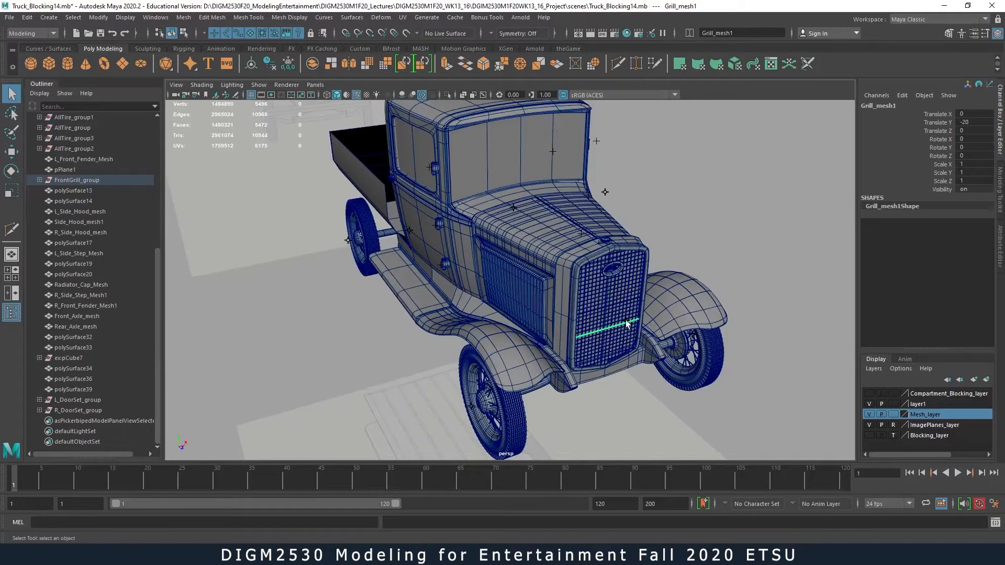
{"action": "key", "text": "Up"}
{"action": "left_click_drag", "start_coordinate": [627, 325], "coordinate": [648, 340], "text": "alt"}
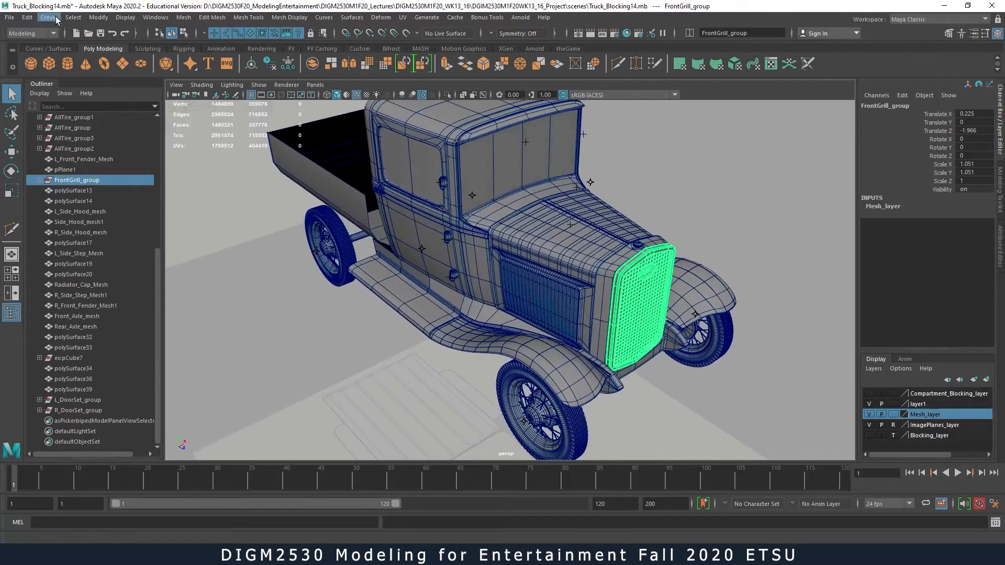
{"action": "left_click", "coordinate": [99, 18]}
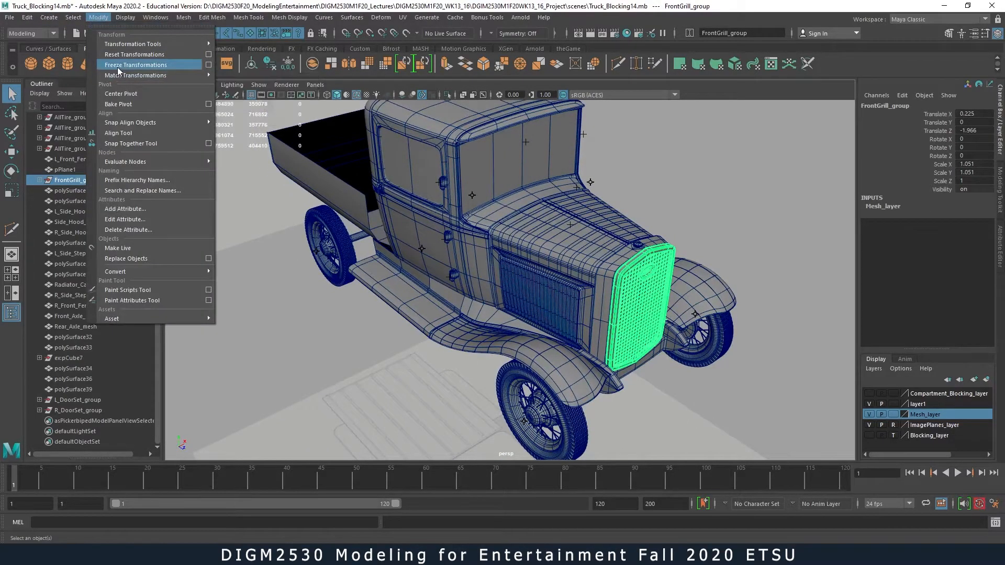
{"action": "left_click", "coordinate": [117, 65]}
{"action": "left_click", "coordinate": [27, 17]}
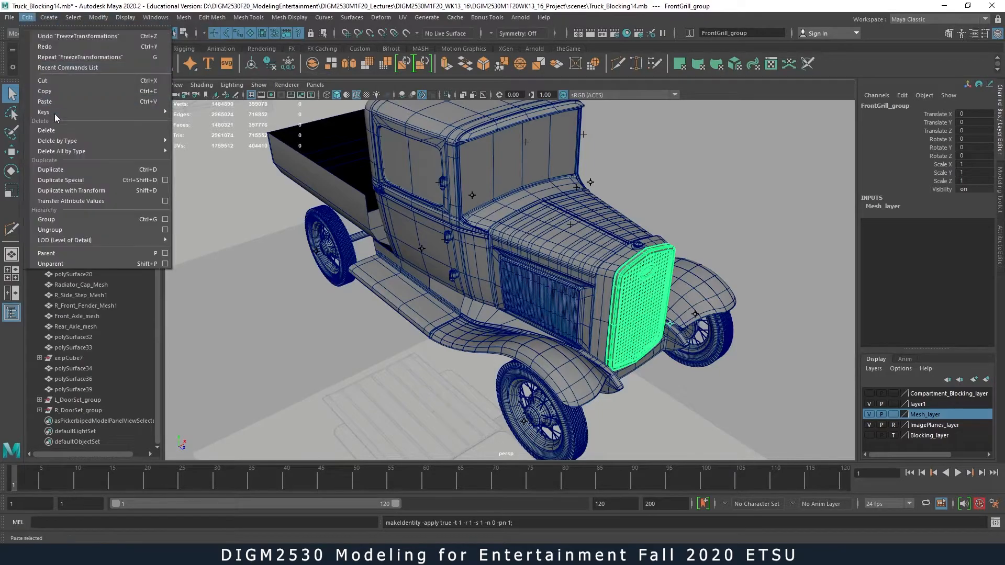
{"action": "mouse_move", "coordinate": [58, 140]}
{"action": "left_click", "coordinate": [185, 142]}
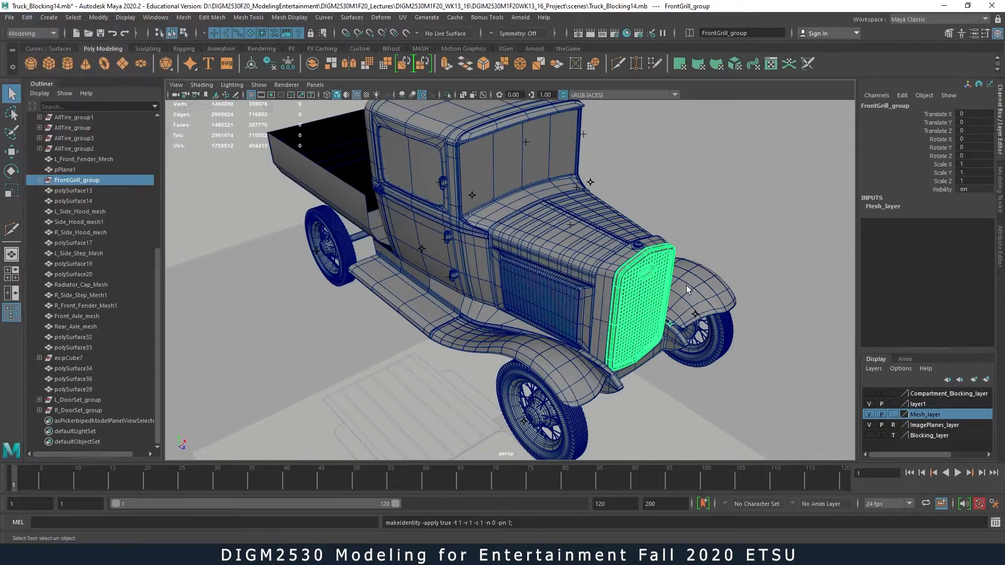
- Check both front fenders and delete the construction history of the front apron below the grille, polySurface19
{"action": "left_click", "coordinate": [585, 381]}
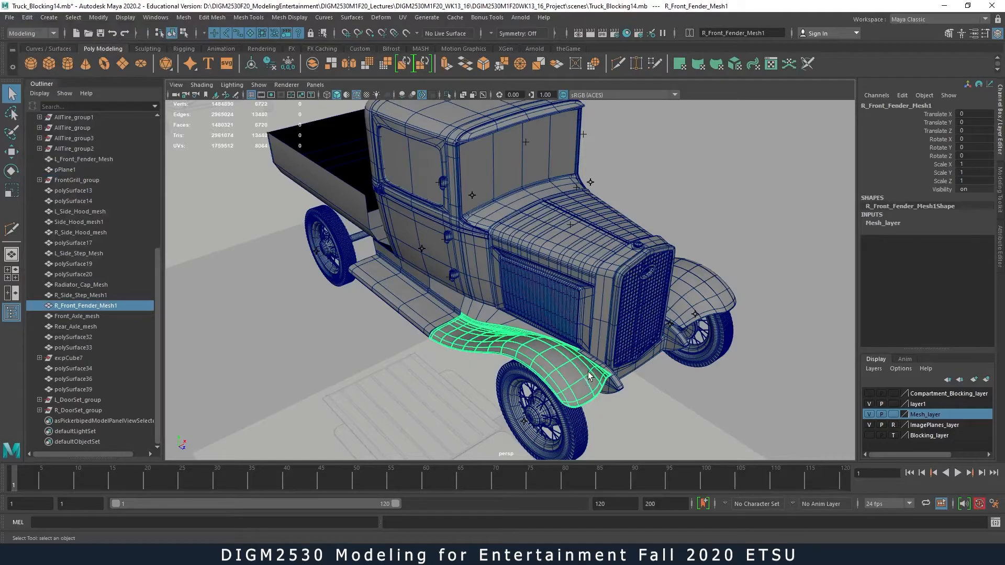
{"action": "left_click", "coordinate": [708, 307]}
{"action": "left_click", "coordinate": [653, 356]}
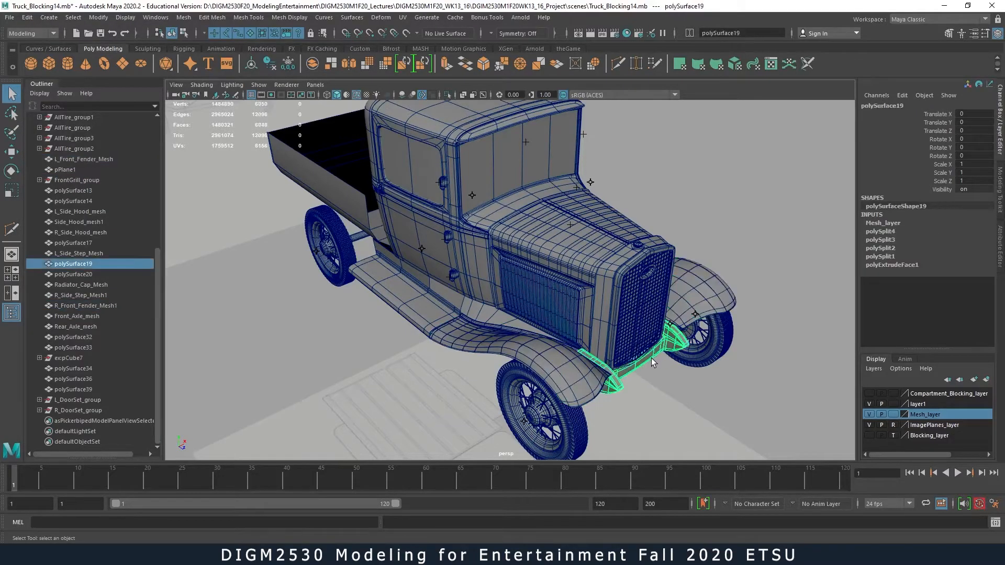
{"action": "key", "text": "alt+shift+d"}
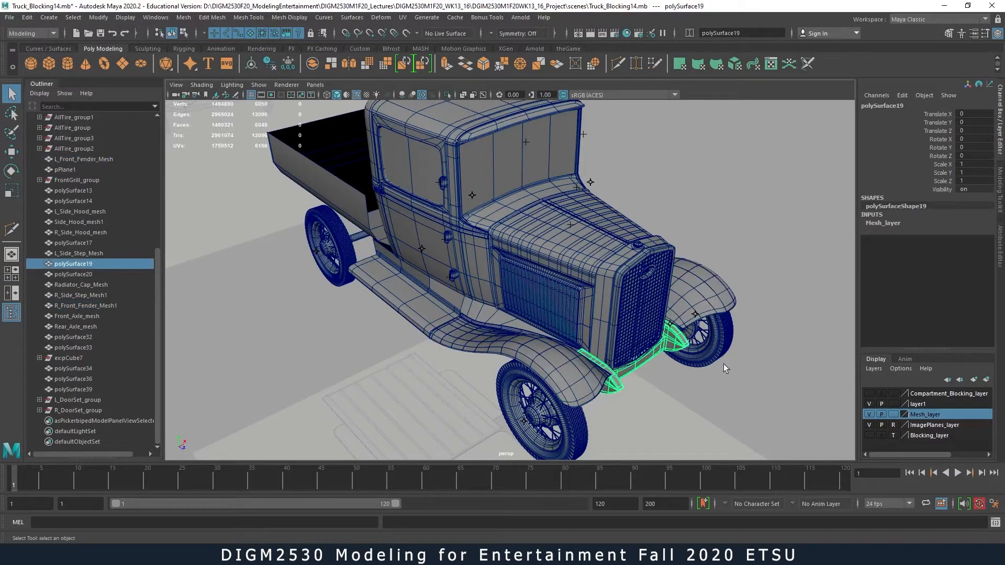
- Freeze the transformations of the front wheel group nearest the view, AllTire_group2
{"action": "left_click", "coordinate": [524, 425]}
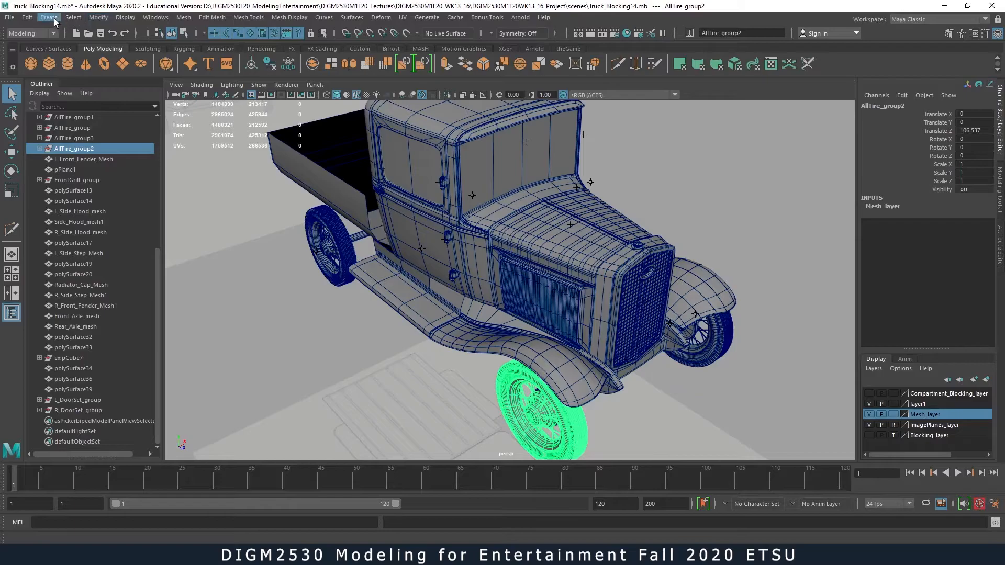
{"action": "left_click", "coordinate": [99, 18]}
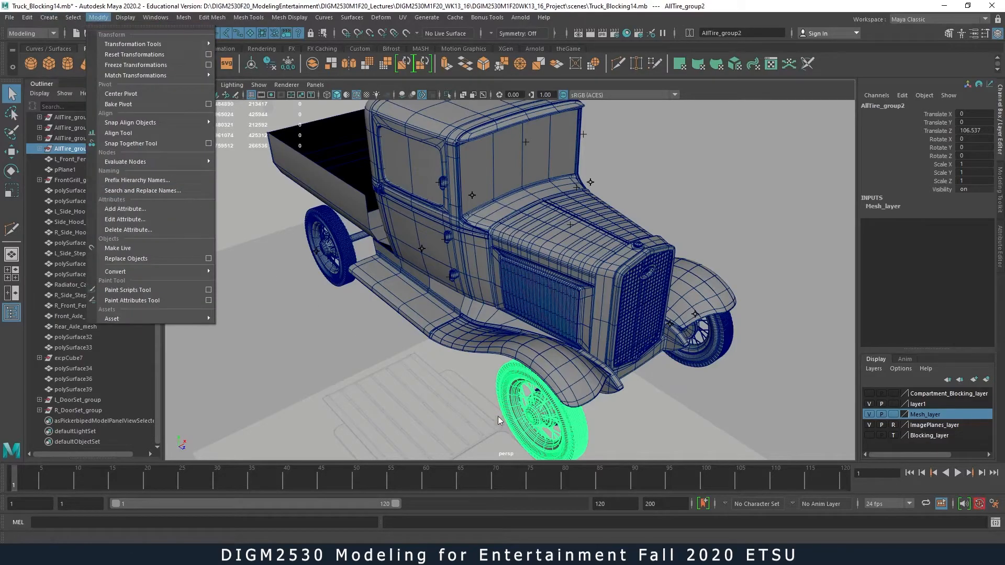
{"action": "left_click", "coordinate": [134, 66]}
{"action": "left_click_drag", "start_coordinate": [661, 420], "coordinate": [642, 394], "text": "alt"}
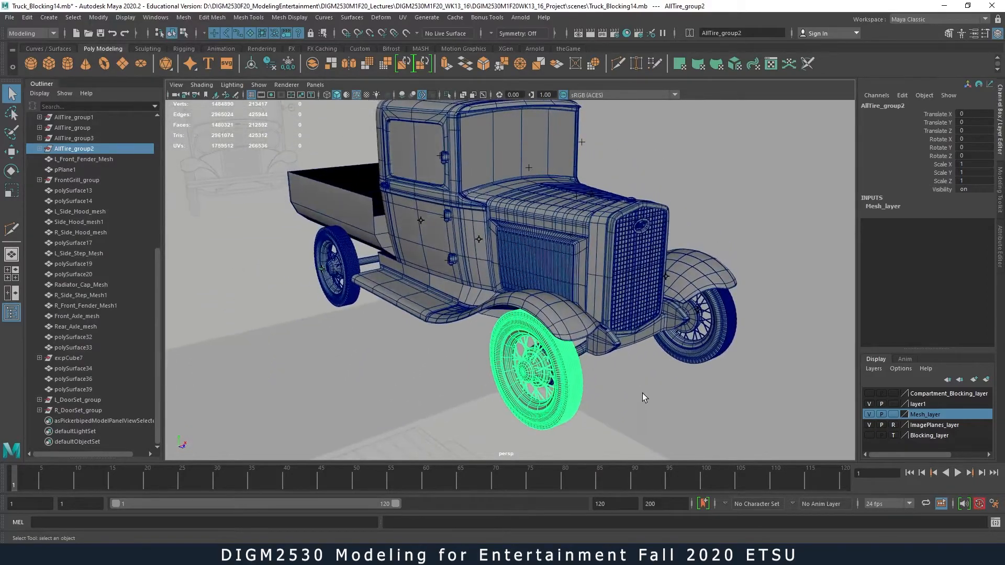
- Isolate AllTire_group2, move its selection handle onto the wheel's hub, and return to object selection with the whole truck shown
{"action": "key", "text": "ctrl+1"}
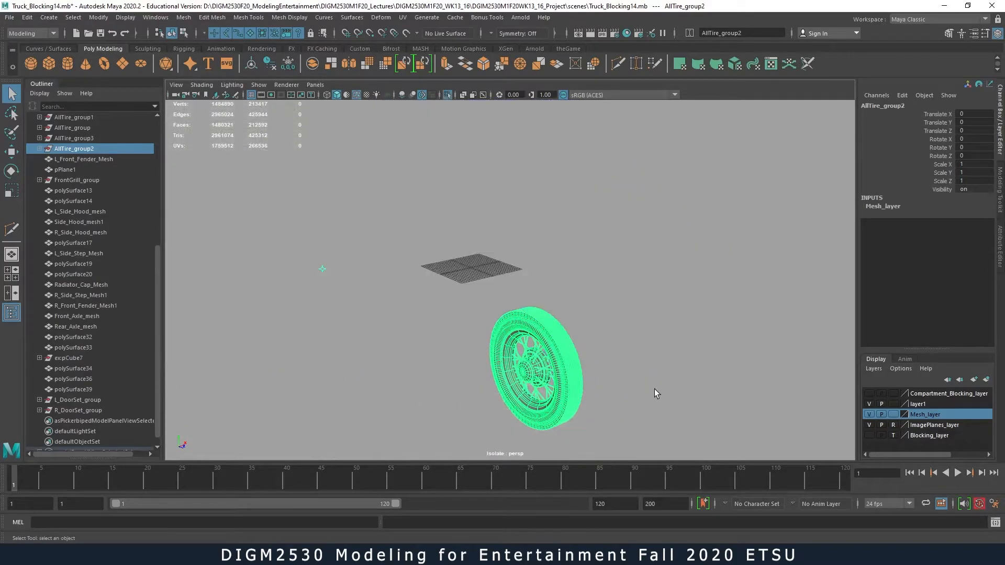
{"action": "left_click_drag", "start_coordinate": [607, 380], "coordinate": [547, 355], "text": "alt"}
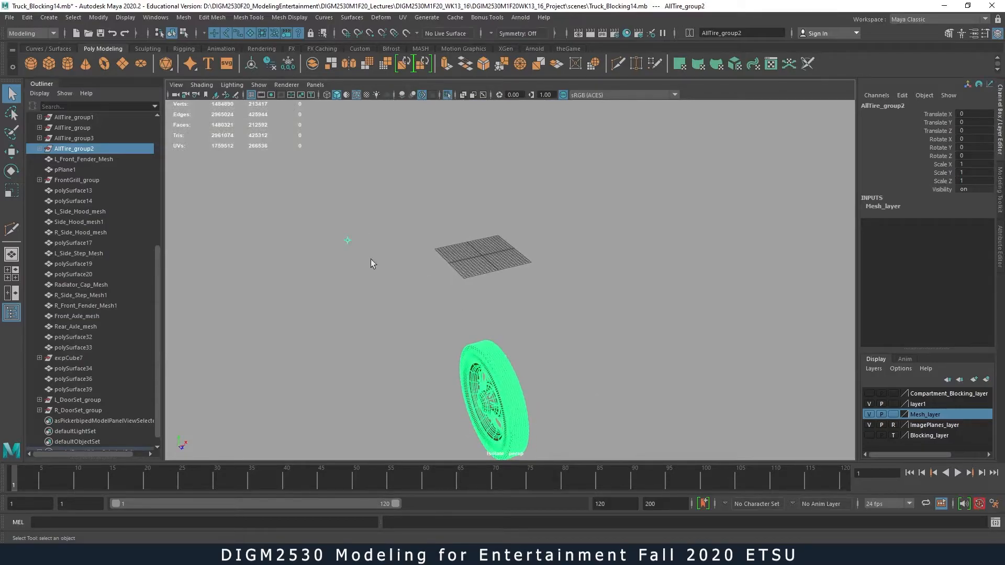
{"action": "middle_click_drag", "start_coordinate": [429, 291], "coordinate": [511, 233], "text": "alt"}
{"action": "right_click_drag", "start_coordinate": [511, 233], "coordinate": [417, 246], "text": "alt"}
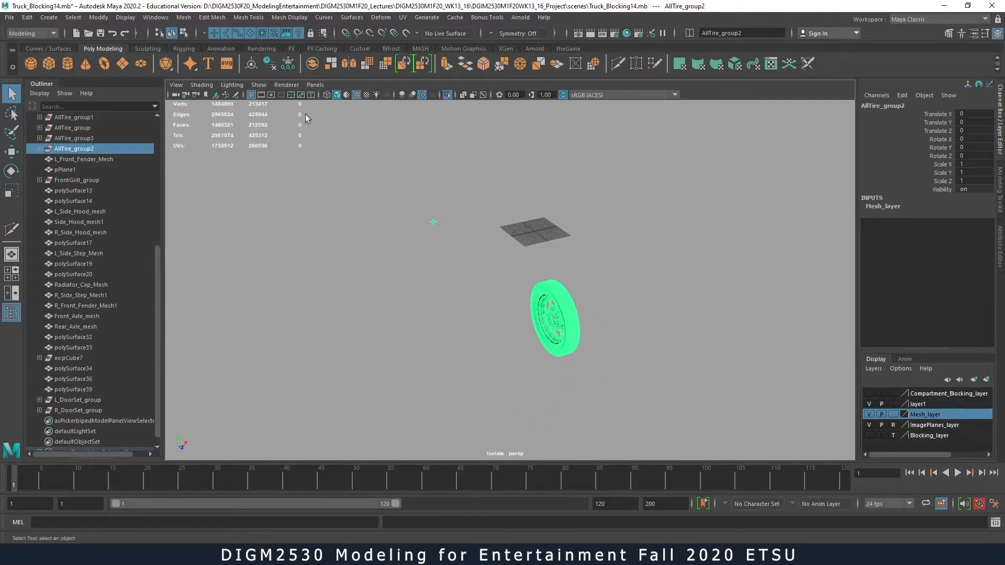
{"action": "left_click", "coordinate": [432, 250]}
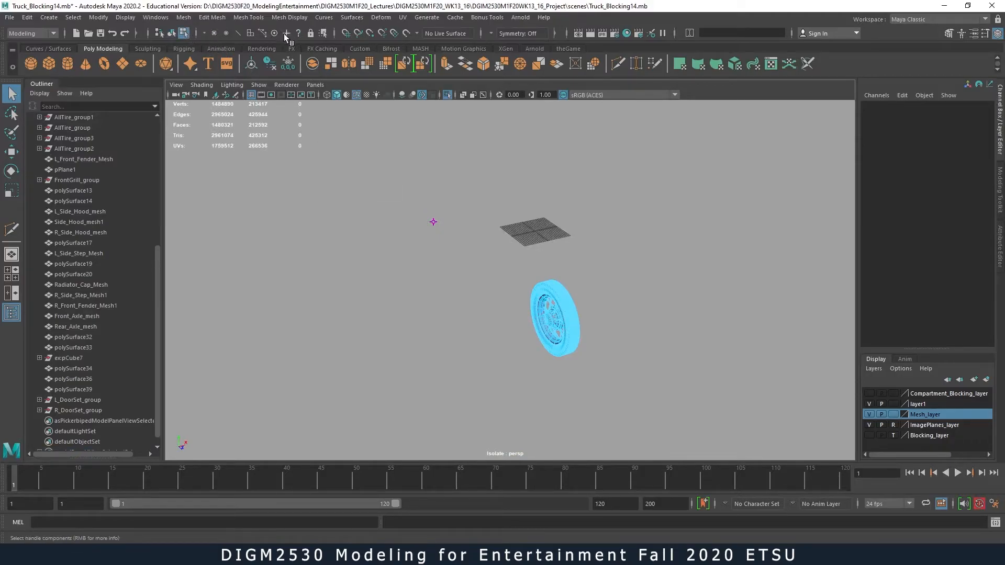
{"action": "left_click_drag", "start_coordinate": [409, 203], "coordinate": [452, 241]}
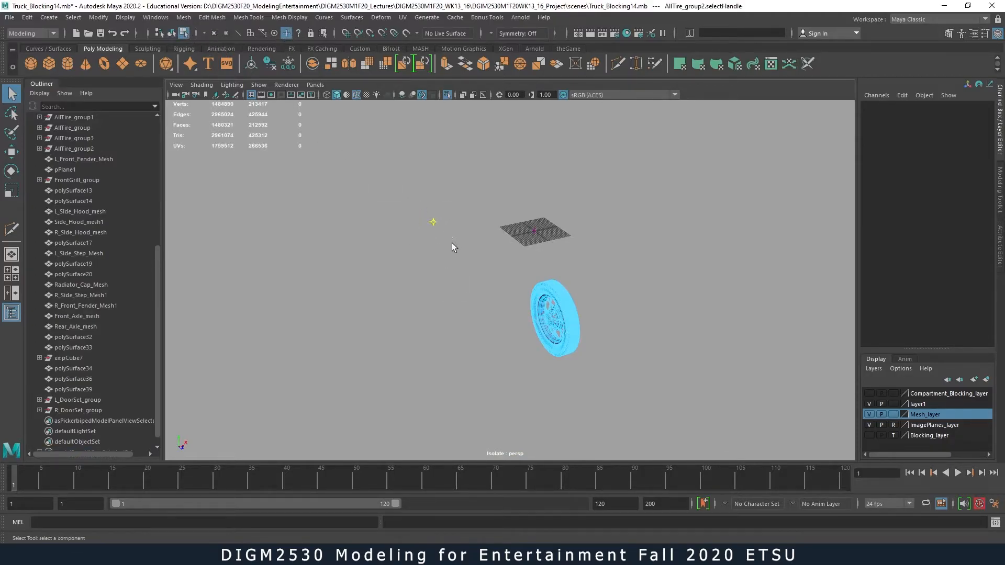
{"action": "key", "text": "w"}
{"action": "middle_click_drag", "start_coordinate": [463, 261], "coordinate": [550, 375]}
{"action": "left_click_drag", "start_coordinate": [550, 375], "coordinate": [548, 346], "text": "alt"}
{"action": "left_click", "coordinate": [172, 32]}
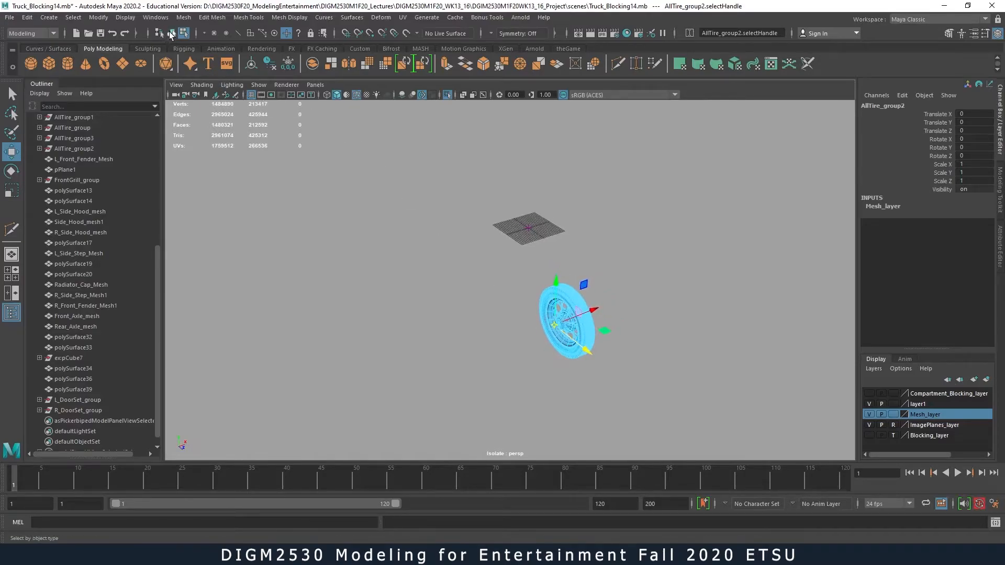
{"action": "mouse_move", "coordinate": [623, 384]}
{"action": "left_mouse_down", "text": "alt"}
{"action": "mouse_move", "coordinate": [601, 386]}
{"action": "mouse_move", "coordinate": [642, 378]}
{"action": "left_mouse_up", "text": "alt"}
{"action": "key", "text": "ctrl+1"}
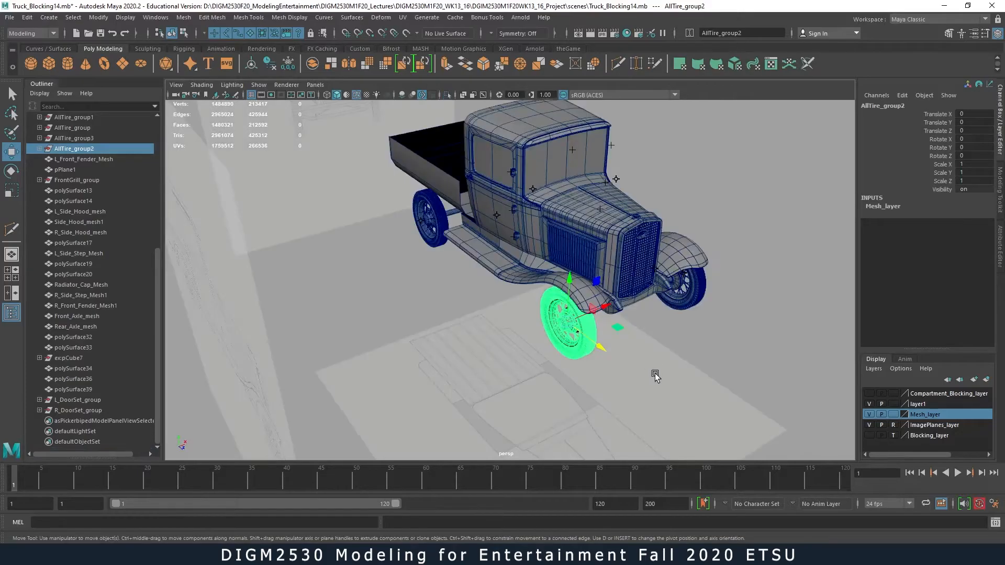
- Check the transform values and selection handles of the other three wheel groups
{"action": "left_click", "coordinate": [652, 371]}
{"action": "scroll", "coordinate": [402, 241], "scroll_direction": "up", "scroll_amount": 4}
{"action": "left_click", "coordinate": [389, 231]}
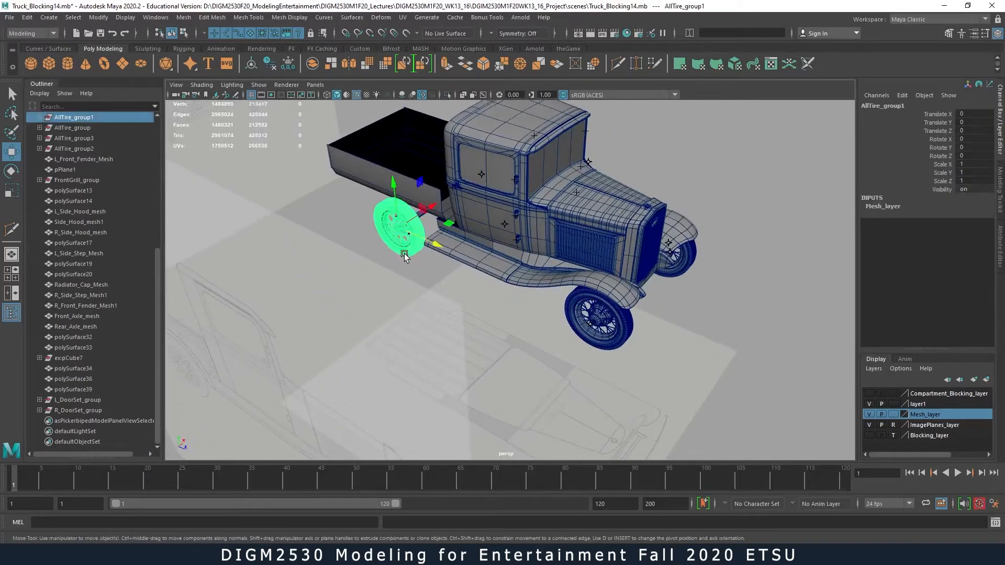
{"action": "left_click_drag", "start_coordinate": [759, 327], "coordinate": [617, 293], "text": "alt"}
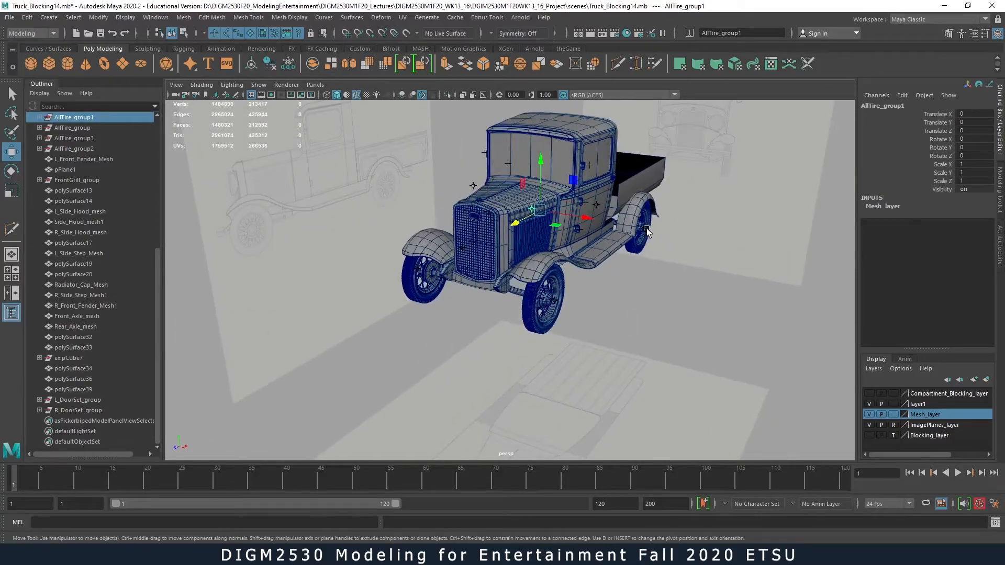
{"action": "left_click", "coordinate": [645, 231]}
{"action": "left_click", "coordinate": [555, 308]}
{"action": "mouse_move", "coordinate": [621, 336]}
{"action": "left_mouse_down", "text": "alt"}
{"action": "mouse_move", "coordinate": [615, 343]}
{"action": "mouse_move", "coordinate": [687, 360]}
{"action": "mouse_move", "coordinate": [621, 331]}
{"action": "left_mouse_up", "text": "alt"}
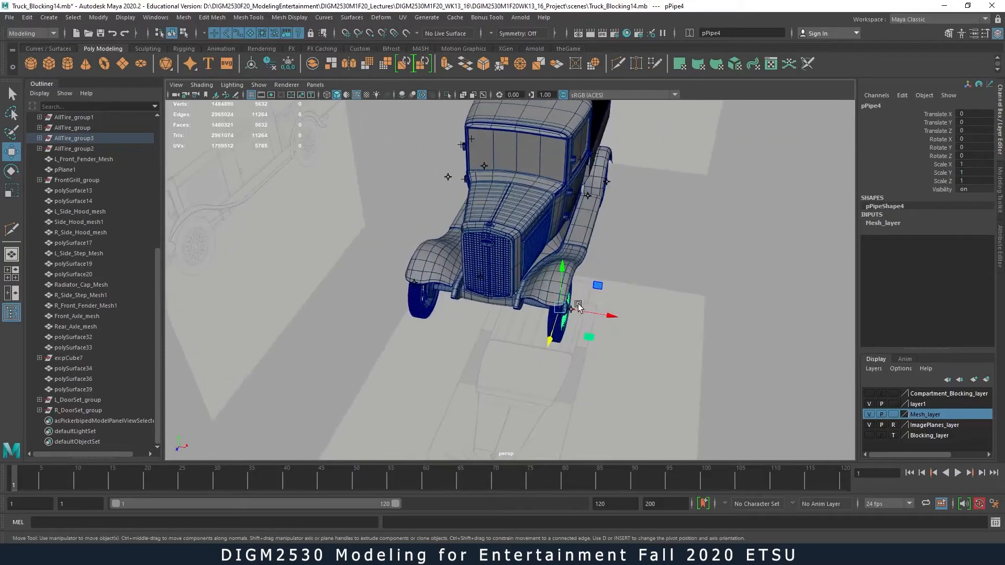
{"action": "left_click", "coordinate": [579, 325]}
{"action": "left_click", "coordinate": [569, 310]}
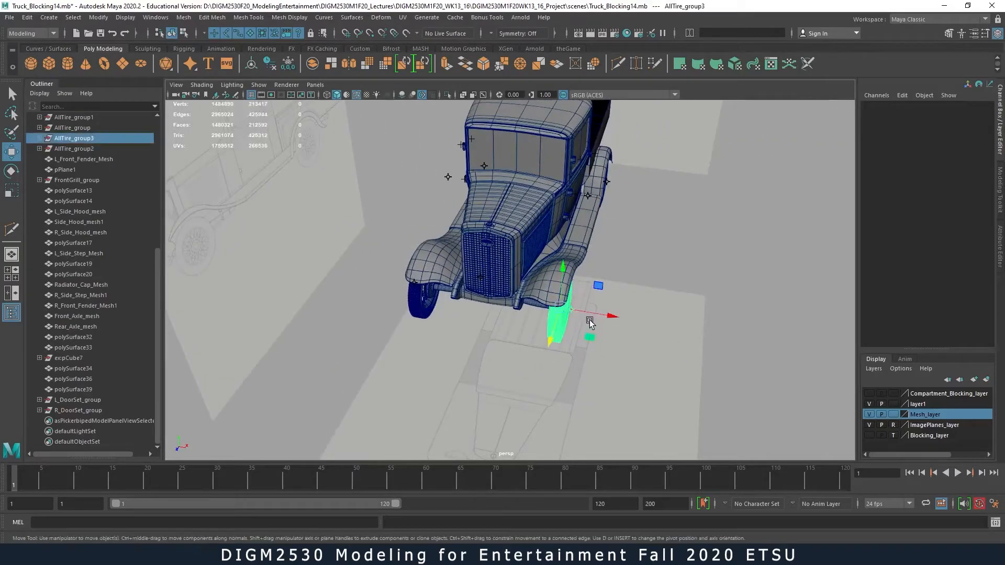
{"action": "left_click", "coordinate": [654, 301]}
- Inspect the front and rear axles, the floor panel and both side steps for leftover transforms and history
{"action": "left_click_drag", "start_coordinate": [654, 301], "coordinate": [553, 277], "text": "alt"}
{"action": "left_click", "coordinate": [546, 288]}
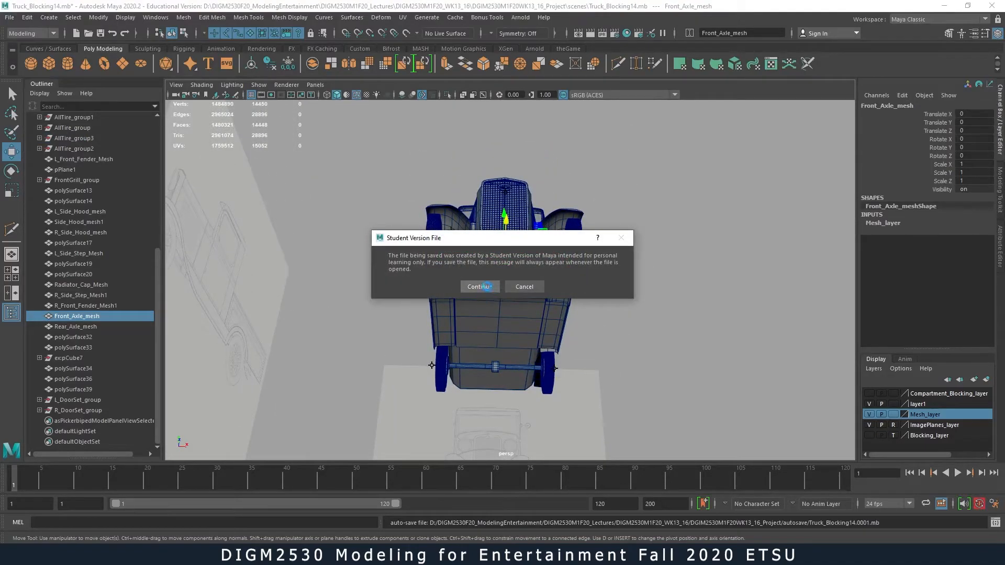
{"action": "left_click", "coordinate": [486, 288]}
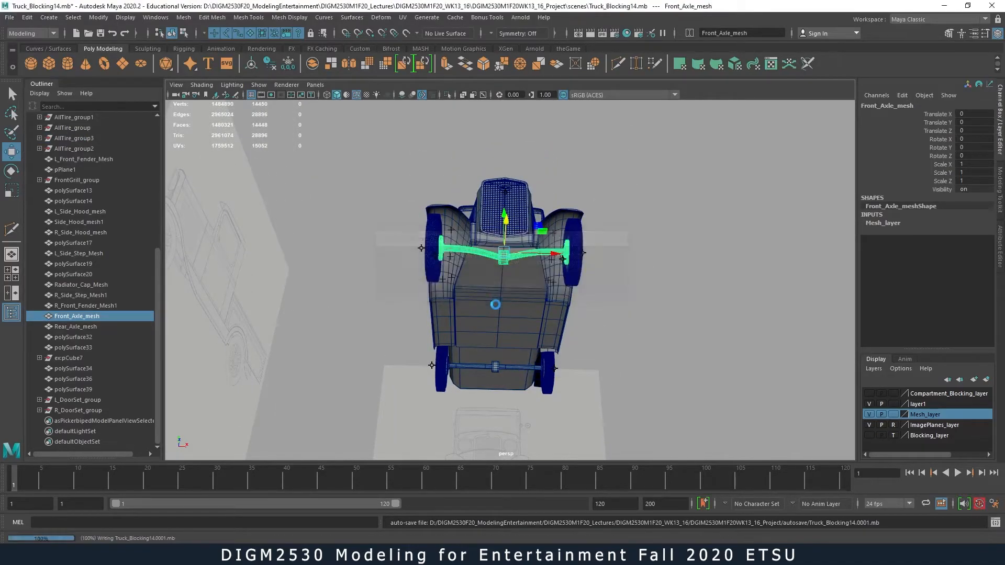
{"action": "left_click", "coordinate": [499, 368]}
{"action": "left_click_drag", "start_coordinate": [507, 377], "coordinate": [570, 291], "text": "alt"}
{"action": "left_click", "coordinate": [634, 277]}
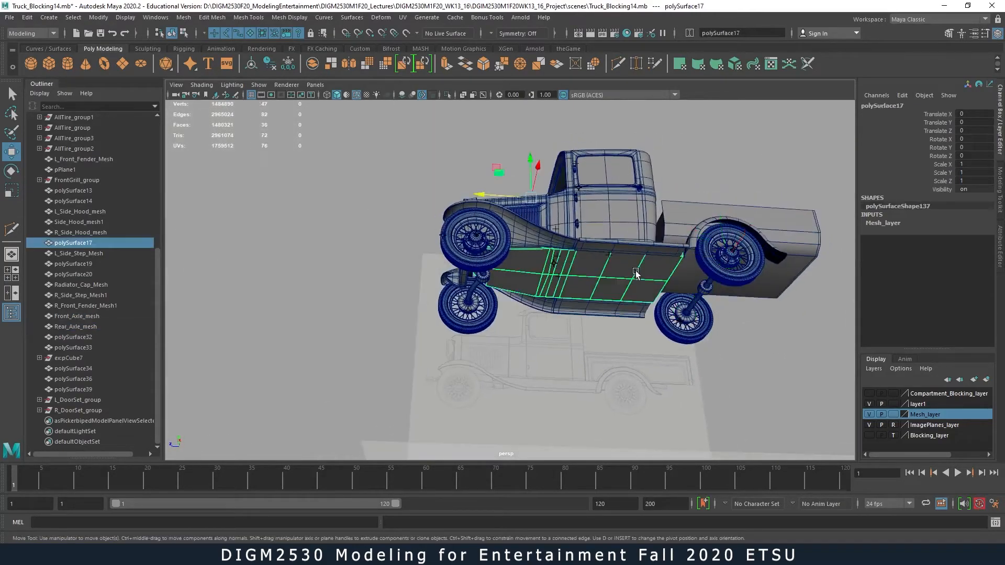
{"action": "left_click", "coordinate": [607, 309]}
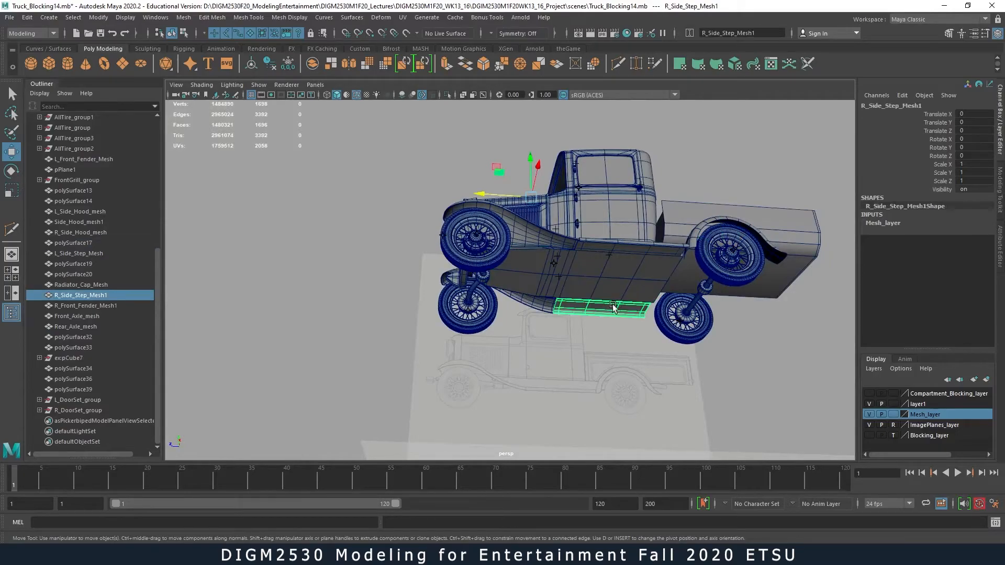
{"action": "left_click", "coordinate": [686, 251]}
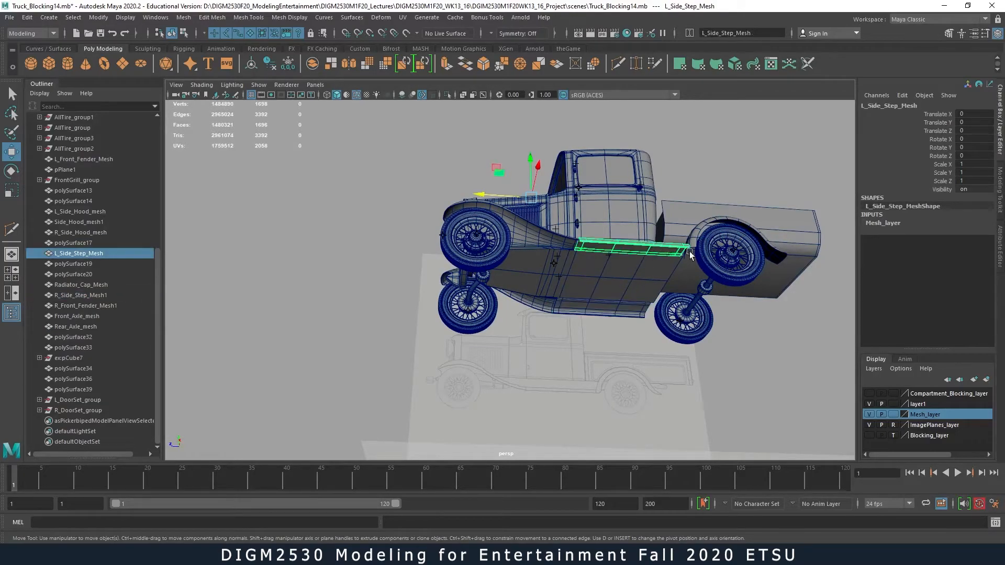
- Freeze the transformations of the rear fender over the back wheel, pCylinder6
{"action": "left_click", "coordinate": [708, 230]}
{"action": "left_click_drag", "start_coordinate": [708, 231], "coordinate": [715, 321], "text": "alt"}
{"action": "middle_click_drag", "start_coordinate": [714, 320], "coordinate": [649, 306], "text": "alt"}
{"action": "right_click_drag", "start_coordinate": [649, 306], "coordinate": [733, 309], "text": "alt"}
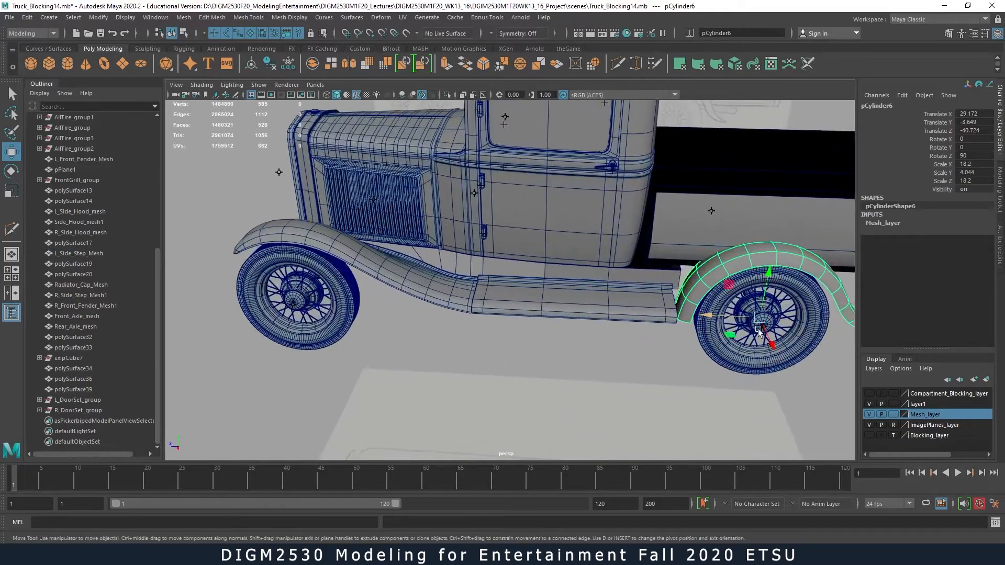
{"action": "left_click", "coordinate": [98, 18]}
{"action": "left_click", "coordinate": [122, 67]}
{"action": "left_click_drag", "start_coordinate": [569, 257], "coordinate": [615, 309], "text": "alt"}
- Rename the rear fender as L_BackFender_mesh
{"action": "left_click", "coordinate": [890, 105]}
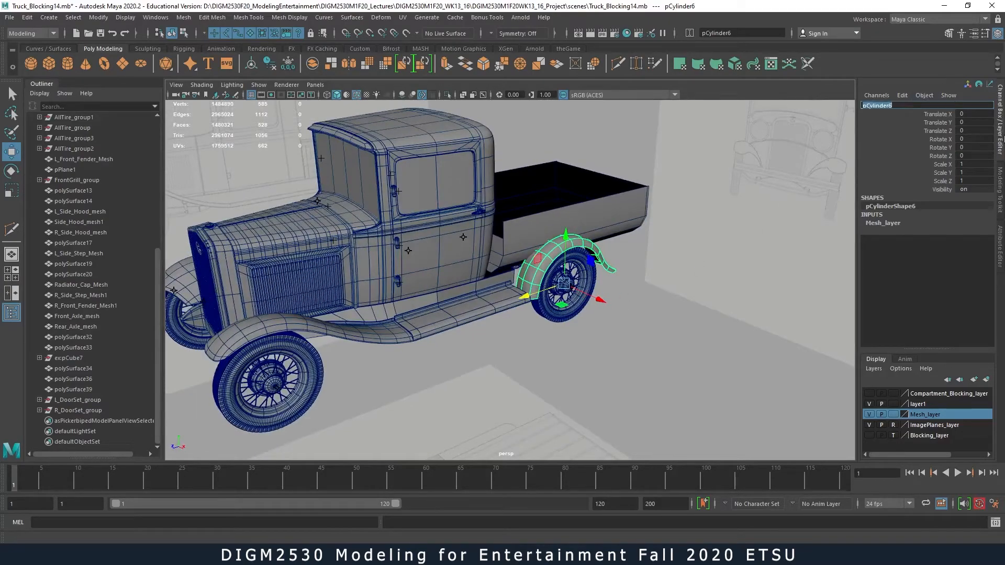
{"action": "type", "text": "L"}
{"action": "type", "text": "_BackFender_mesh"}
{"action": "key", "text": "Return"}
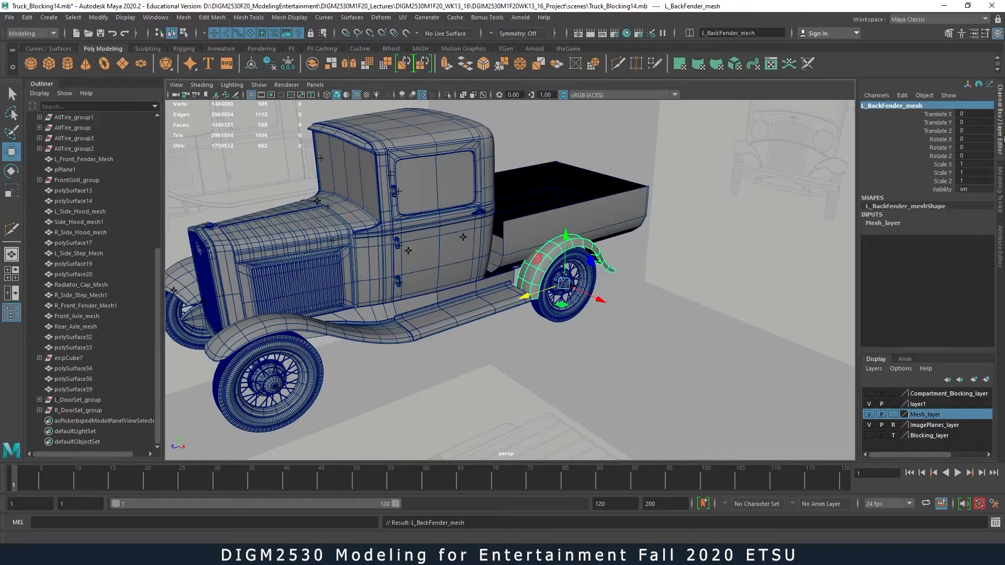
- Duplicate the rear fender and rename the copy as R_BackFender_mesh
{"action": "mouse_move", "coordinate": [641, 322]}
{"action": "left_mouse_down", "text": "alt"}
{"action": "mouse_move", "coordinate": [670, 346]}
{"action": "mouse_move", "coordinate": [648, 310]}
{"action": "left_mouse_up", "text": "alt"}
{"action": "right_click_drag", "start_coordinate": [648, 309], "coordinate": [632, 302], "text": "alt"}
{"action": "middle_click_drag", "start_coordinate": [632, 303], "coordinate": [667, 301], "text": "alt"}
{"action": "left_click_drag", "start_coordinate": [667, 300], "coordinate": [620, 277], "text": "alt"}
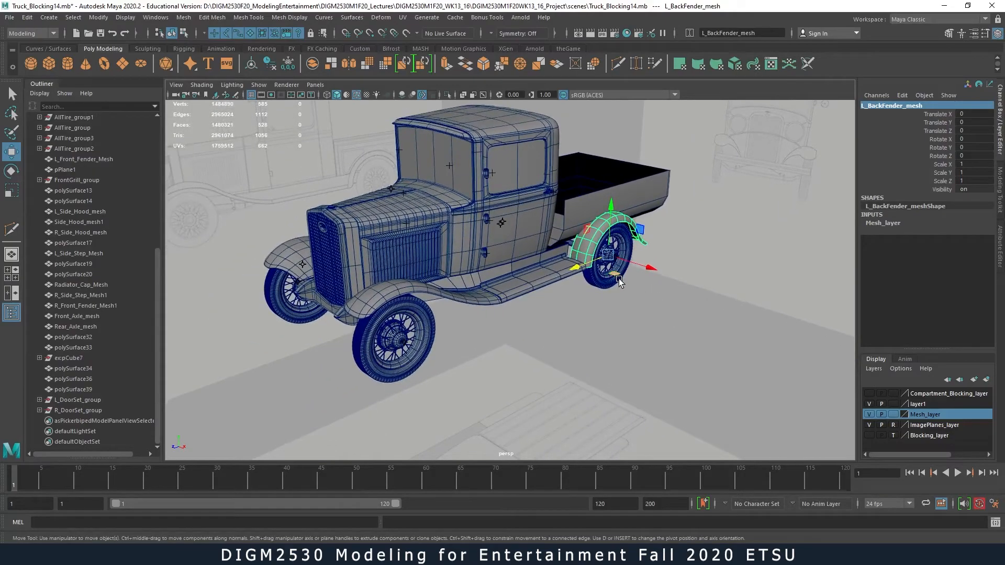
{"action": "key", "text": "ctrl+d"}
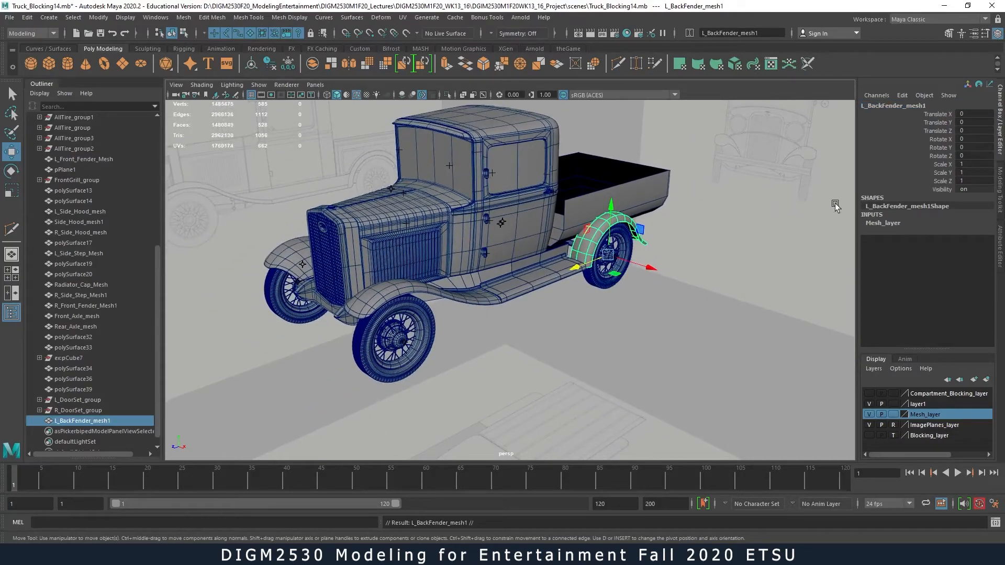
{"action": "left_click", "coordinate": [867, 107]}
{"action": "left_click_drag", "start_coordinate": [866, 106], "coordinate": [856, 104]}
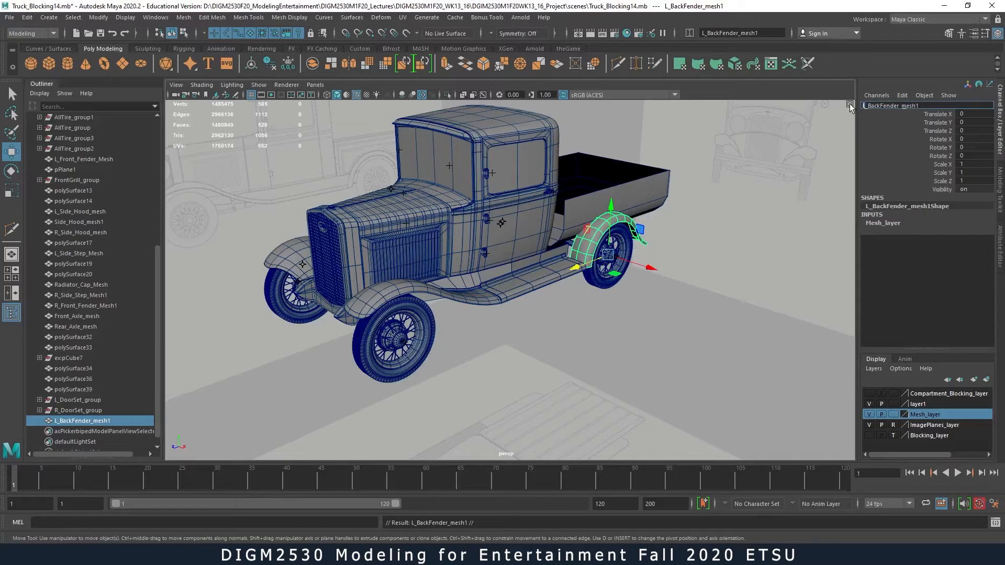
{"action": "type", "text": "R"}
{"action": "key", "text": "Return"}
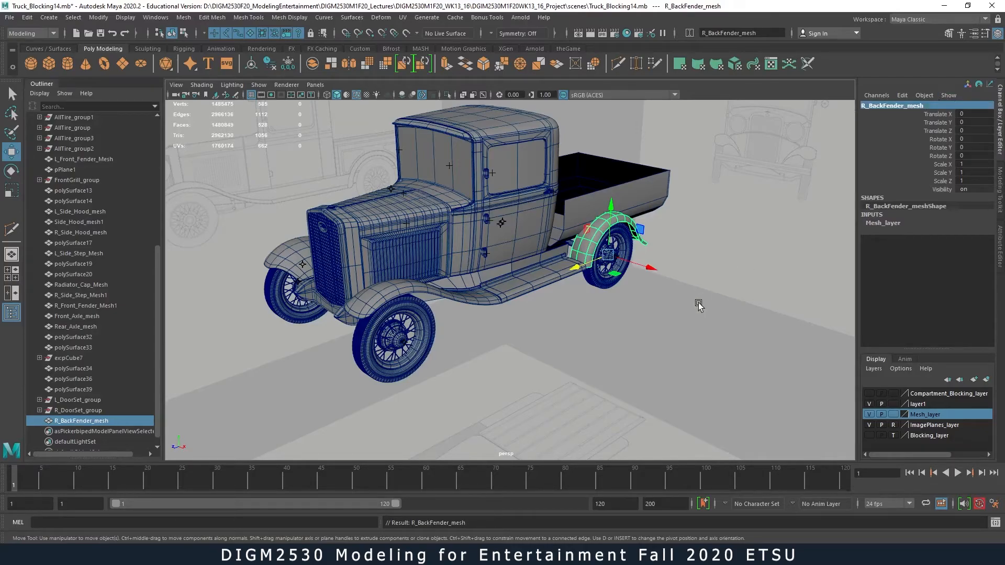
- Put R_BackFender_mesh into its own group
{"action": "mouse_move", "coordinate": [674, 314]}
{"action": "left_mouse_down", "text": "alt"}
{"action": "mouse_move", "coordinate": [639, 313]}
{"action": "mouse_move", "coordinate": [668, 331]}
{"action": "left_mouse_up", "text": "alt"}
{"action": "key", "text": "ctrl+g"}
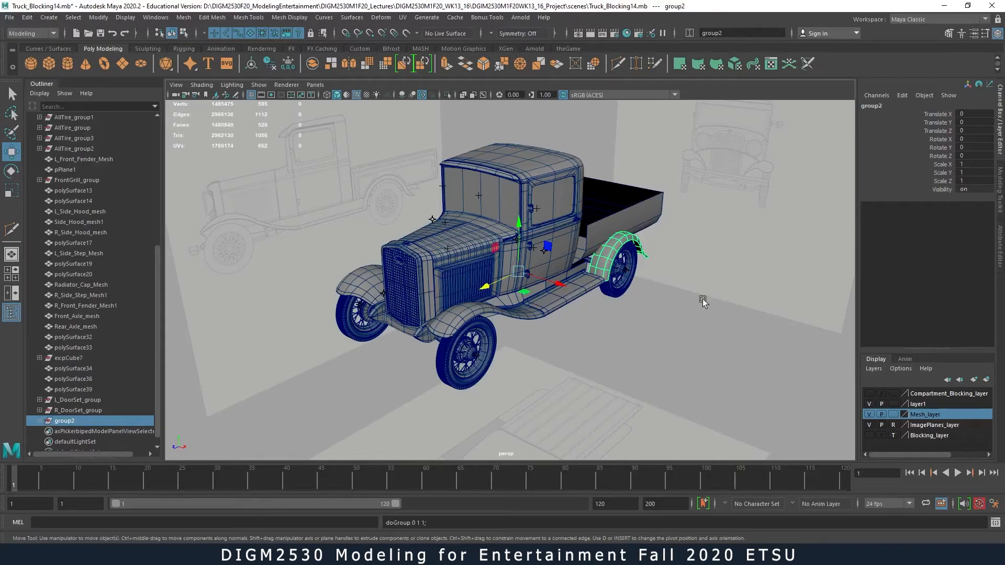
{"action": "key", "text": "ctrl+z"}
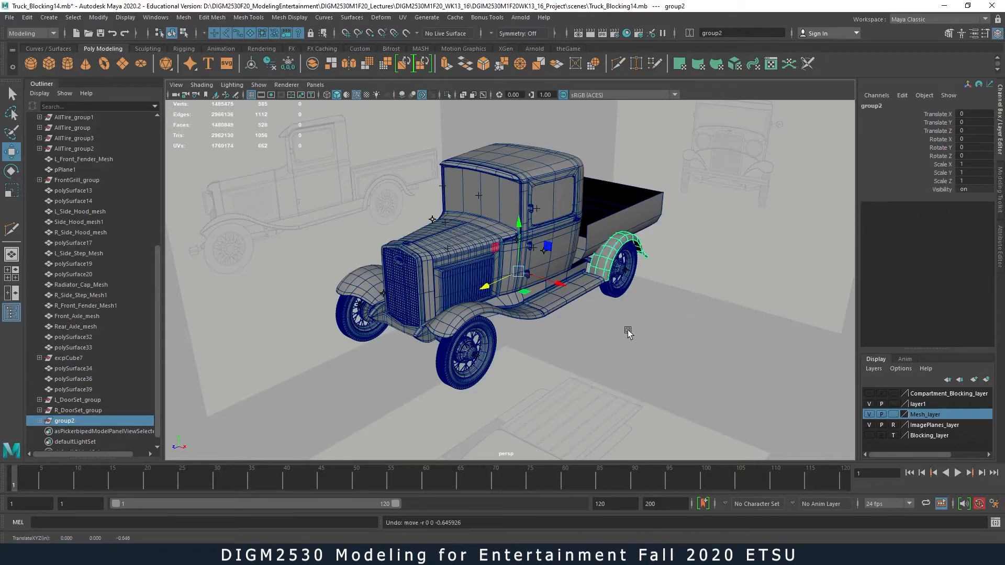
- In the front view, move the fender group's pivot onto the truck's centre line at the lower point of the grille frame
{"action": "key", "text": "space"}
{"action": "key", "text": "space"}
{"action": "middle_click_drag", "start_coordinate": [567, 436], "coordinate": [570, 212], "text": "alt"}
{"action": "right_click_drag", "start_coordinate": [577, 397], "coordinate": [564, 328], "text": "alt"}
{"action": "middle_click_drag", "start_coordinate": [564, 329], "coordinate": [549, 167], "text": "alt"}
{"action": "right_click_drag", "start_coordinate": [617, 262], "coordinate": [790, 337], "text": "alt"}
{"action": "right_click_drag", "start_coordinate": [492, 303], "coordinate": [589, 333], "text": "alt"}
{"action": "middle_click_drag", "start_coordinate": [503, 352], "coordinate": [620, 311], "text": "alt"}
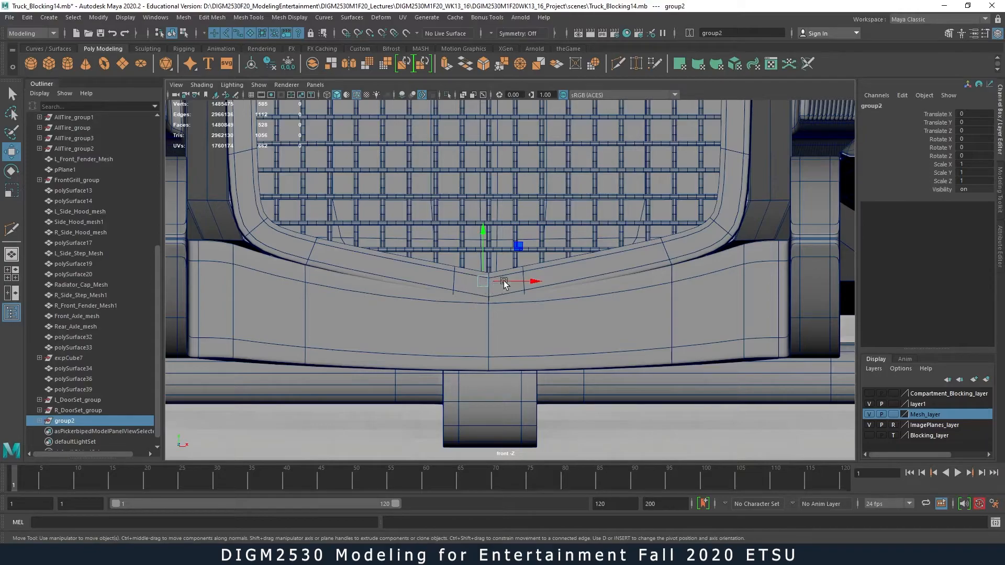
{"action": "left_click_drag", "start_coordinate": [511, 283], "coordinate": [525, 281]}
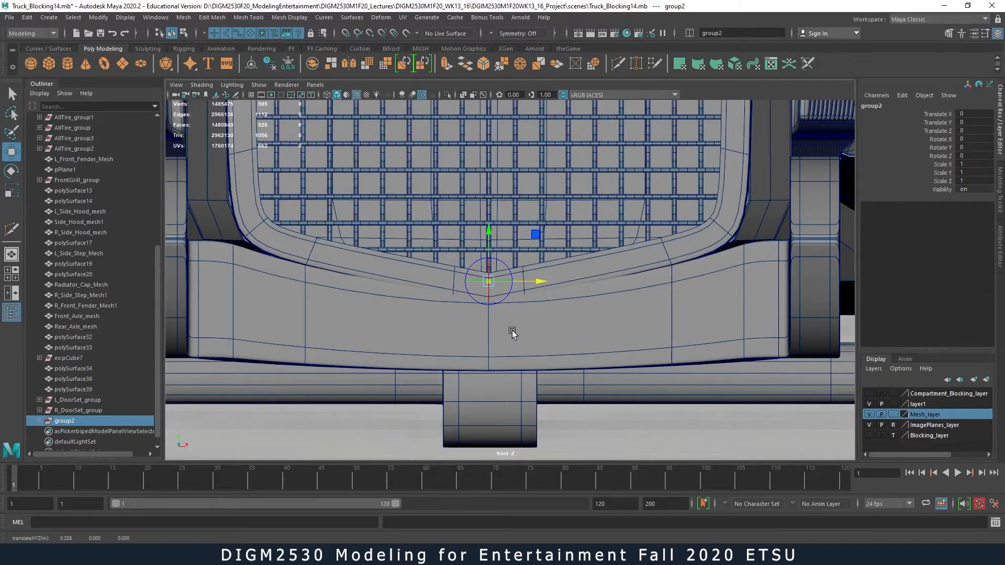
{"action": "key", "text": "d"}
{"action": "scroll", "coordinate": [536, 280], "scroll_direction": "down", "scroll_amount": 5}
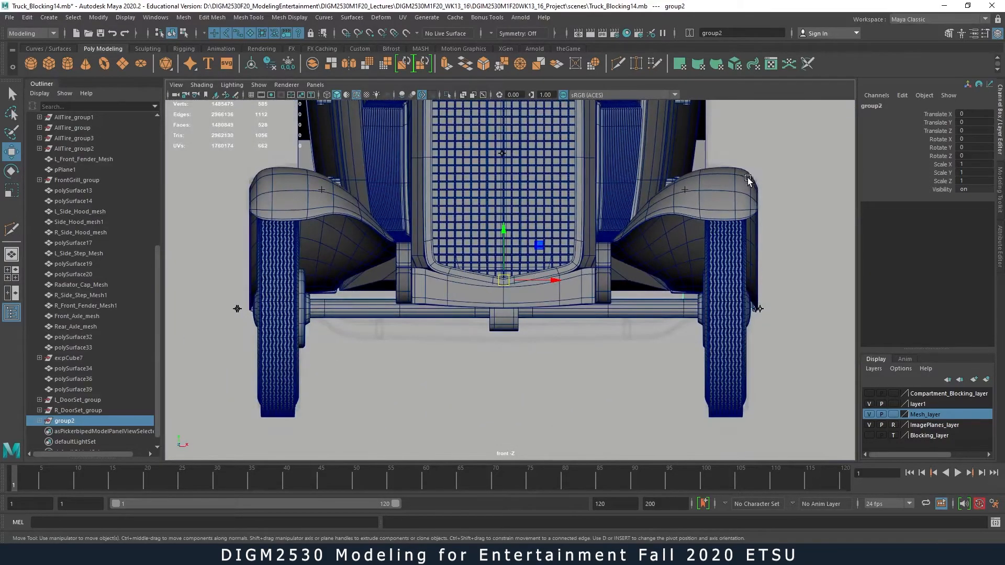
- Mirror the fender group to the opposite side of the truck by setting its Scale X to -1
{"action": "key", "text": "space"}
{"action": "key", "text": "space"}
{"action": "left_click_drag", "start_coordinate": [628, 267], "coordinate": [447, 255], "text": "alt"}
{"action": "left_click", "coordinate": [968, 166]}
{"action": "type", "text": "-1"}
{"action": "key", "text": "Return"}
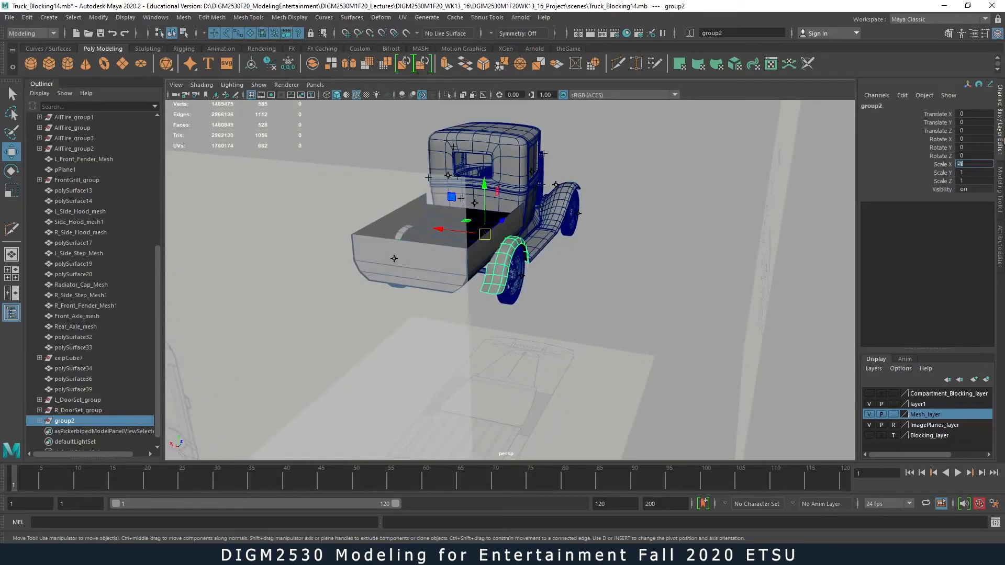
- Check the mirrored fender's fit over the opposite rear wheel and ungroup it
{"action": "mouse_move", "coordinate": [456, 307]}
{"action": "left_mouse_down", "text": "alt"}
{"action": "mouse_move", "coordinate": [471, 322]}
{"action": "mouse_move", "coordinate": [532, 309]}
{"action": "mouse_move", "coordinate": [460, 321]}
{"action": "left_mouse_up", "text": "alt"}
{"action": "right_click_drag", "start_coordinate": [459, 321], "coordinate": [717, 350], "text": "alt"}
{"action": "left_click_drag", "start_coordinate": [584, 346], "coordinate": [605, 312], "text": "alt"}
{"action": "left_click", "coordinate": [27, 17]}
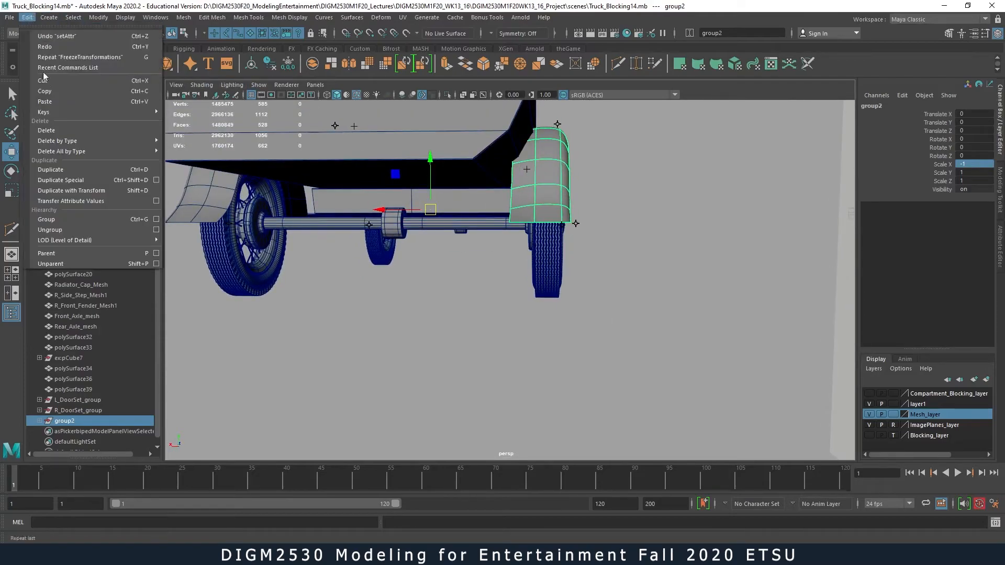
{"action": "left_click", "coordinate": [50, 231]}
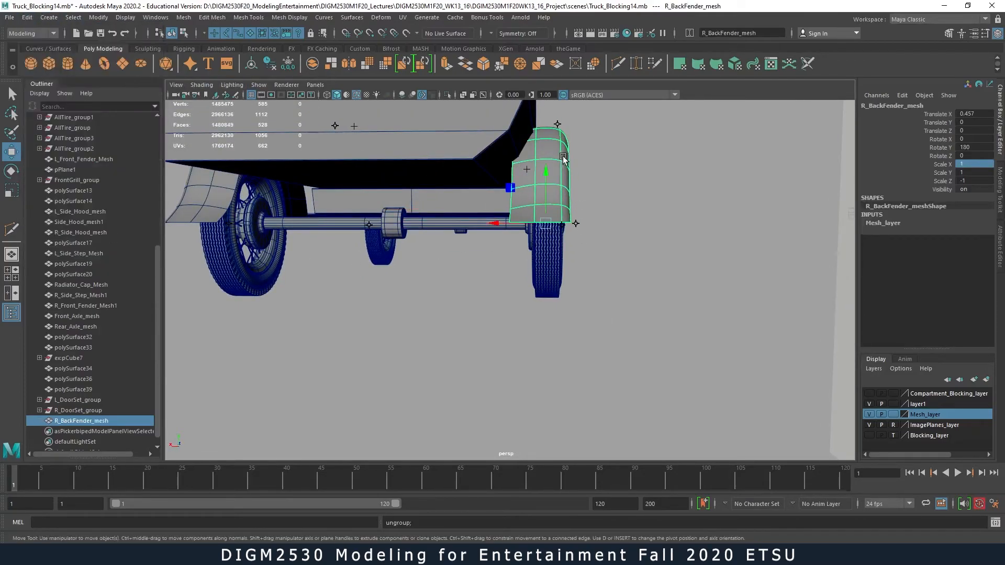
- Freeze the transformations of R_BackFender_mesh
{"action": "double_click", "coordinate": [973, 112]}
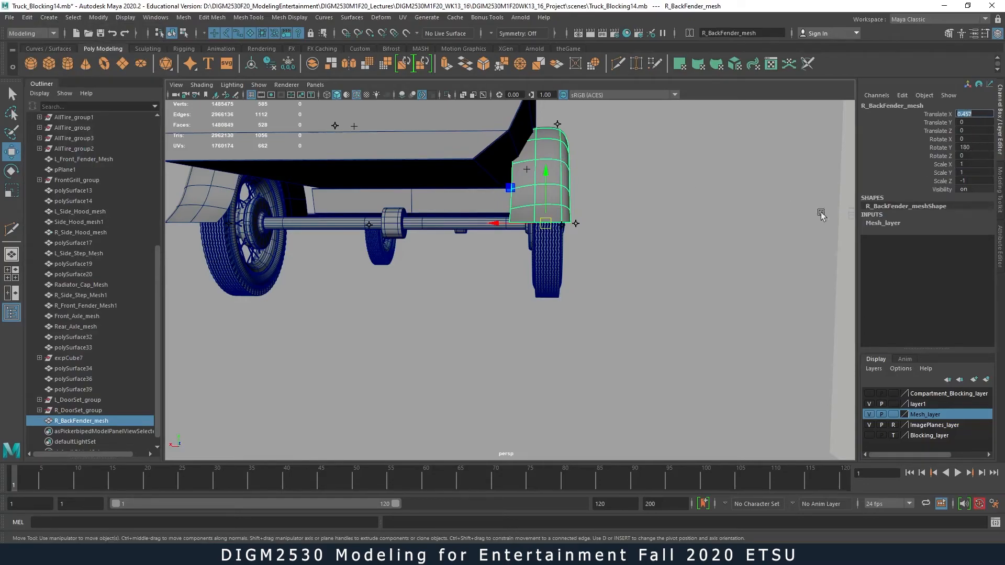
{"action": "double_click", "coordinate": [974, 148]}
{"action": "left_click", "coordinate": [98, 17]}
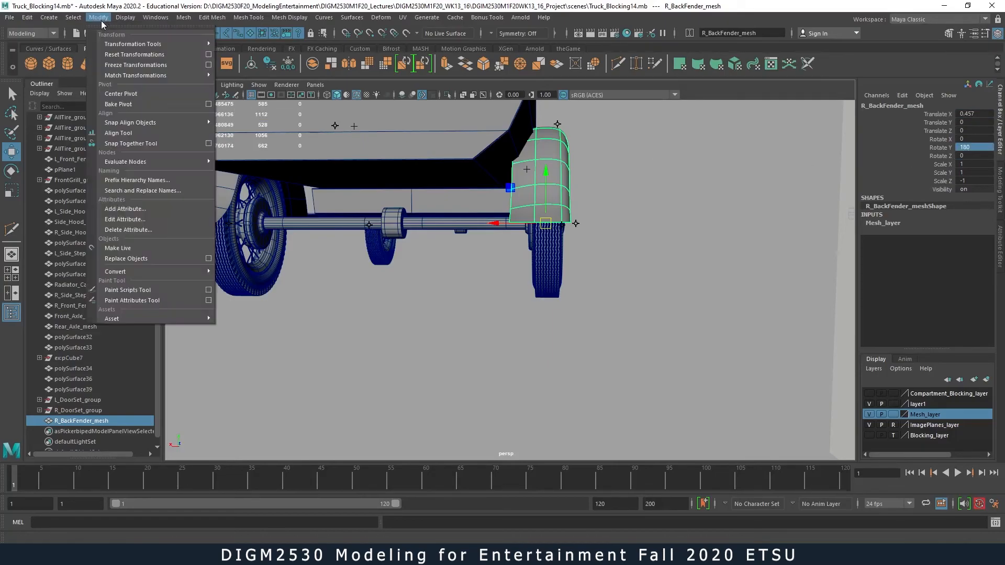
{"action": "left_click", "coordinate": [135, 65]}
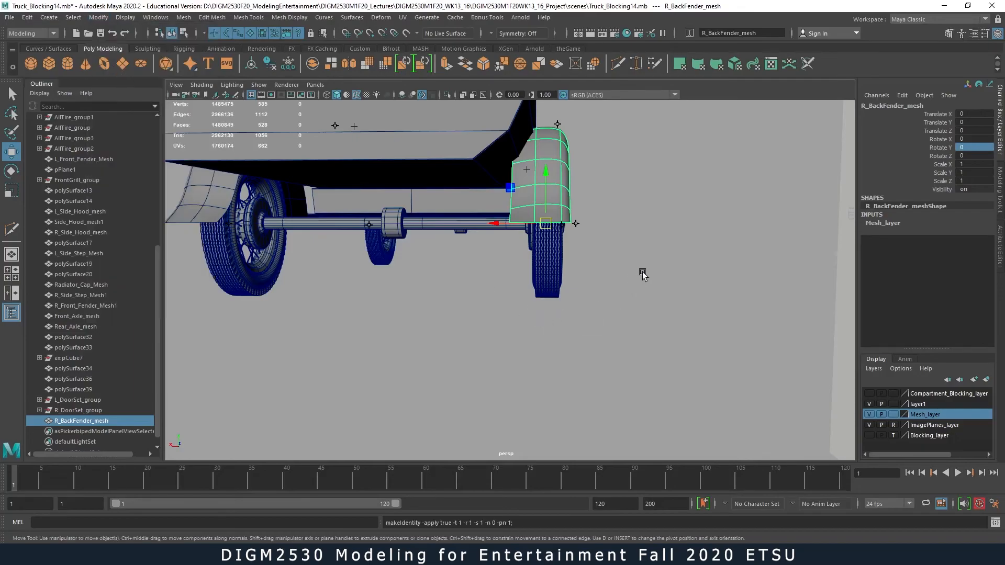
- Deselect the fender and save the scene, accepting the student version notice
{"action": "left_click", "coordinate": [635, 289]}
{"action": "key", "text": "ctrl+s"}
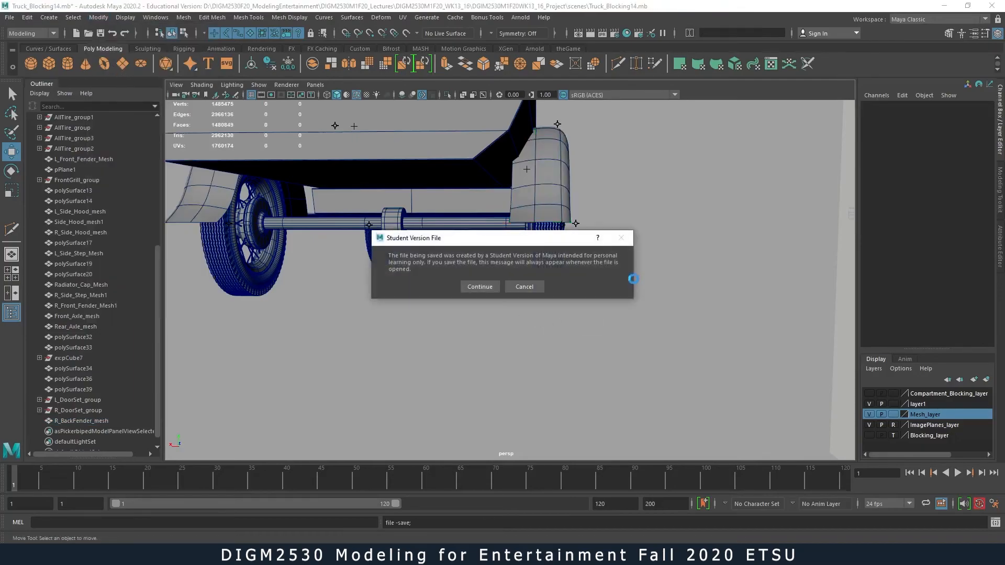
{"action": "left_click", "coordinate": [470, 287]}
{"action": "left_click_drag", "start_coordinate": [461, 286], "coordinate": [448, 332], "text": "alt"}
{"action": "middle_click_drag", "start_coordinate": [484, 338], "coordinate": [496, 378], "text": "alt"}
{"action": "right_click_drag", "start_coordinate": [496, 378], "coordinate": [685, 378], "text": "alt"}
{"action": "left_click_drag", "start_coordinate": [685, 377], "coordinate": [594, 395], "text": "alt"}
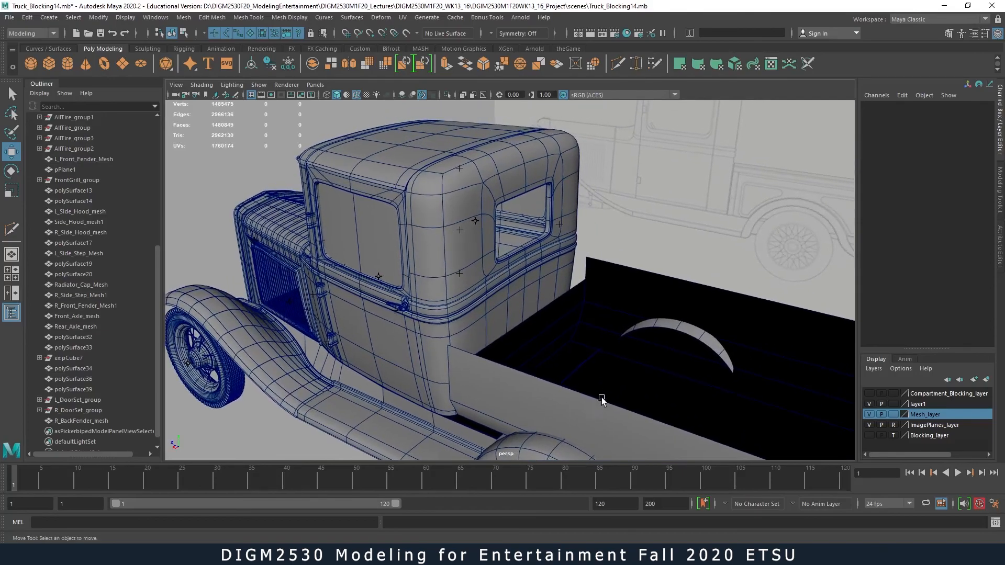